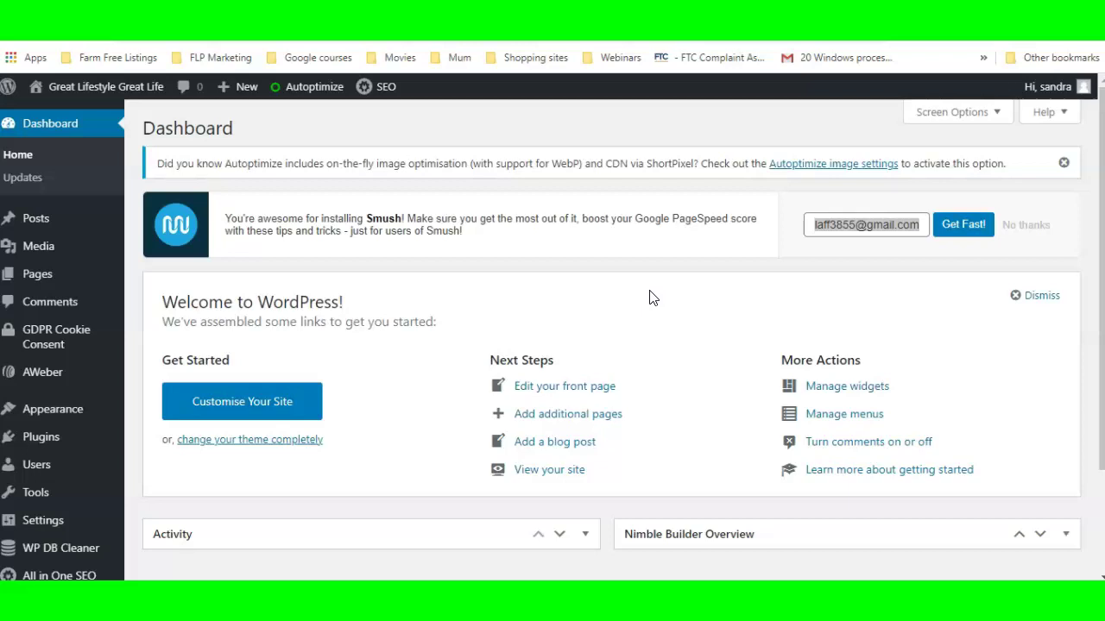
Open the list of all pages and view the published About me page in a new browser tab
{"action": "mouse_move", "coordinate": [71, 276]}
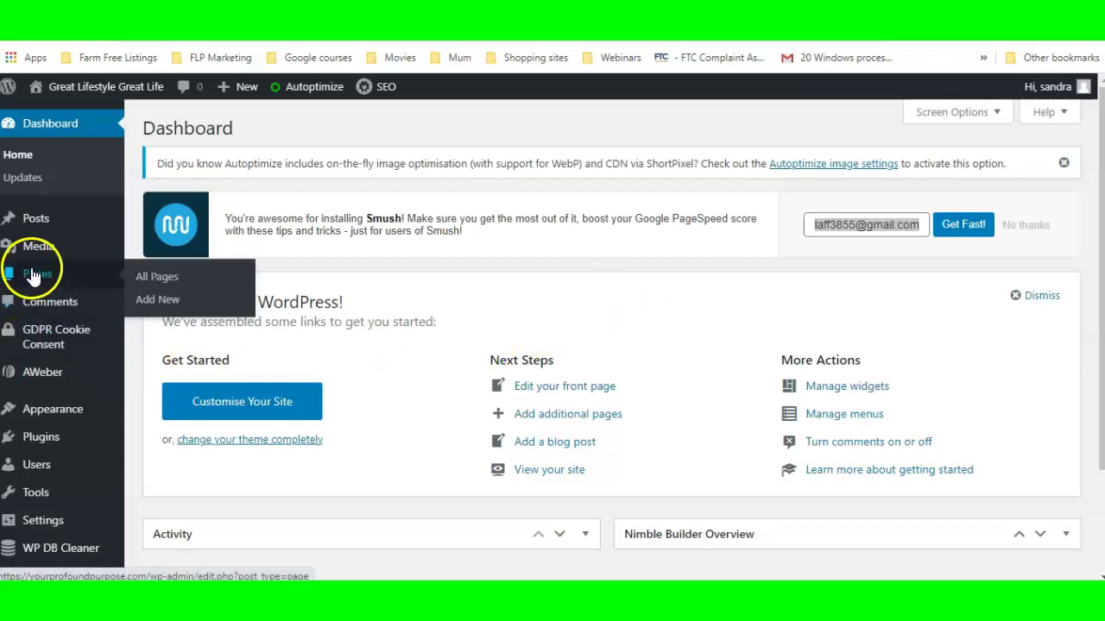
{"action": "left_click", "coordinate": [161, 277]}
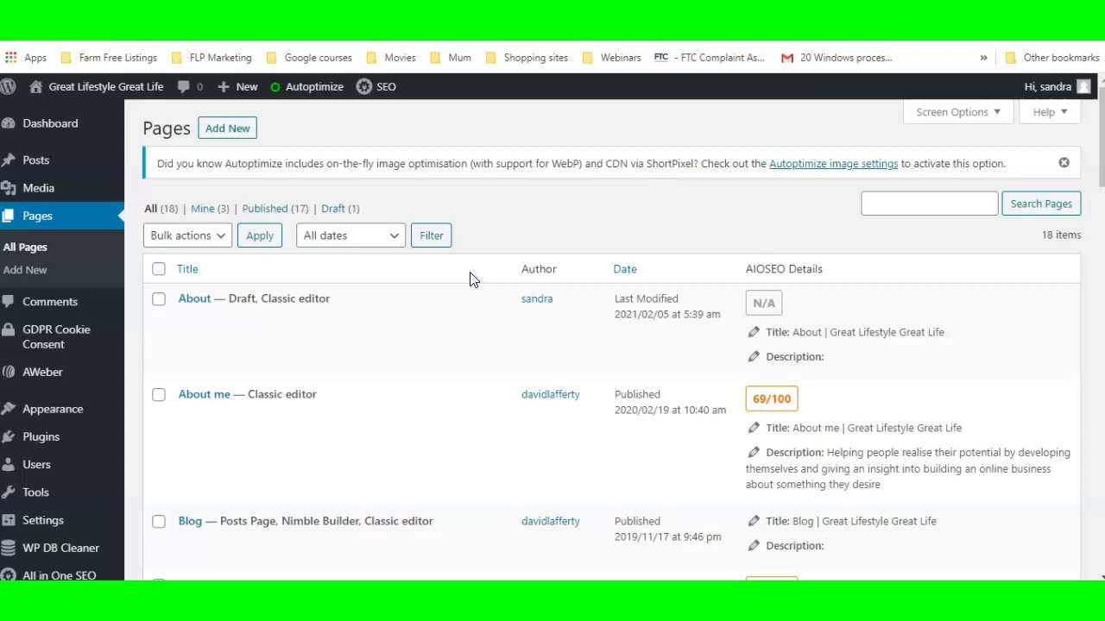
{"action": "scroll", "coordinate": [468, 277], "scroll_direction": "down", "scroll_amount": 2}
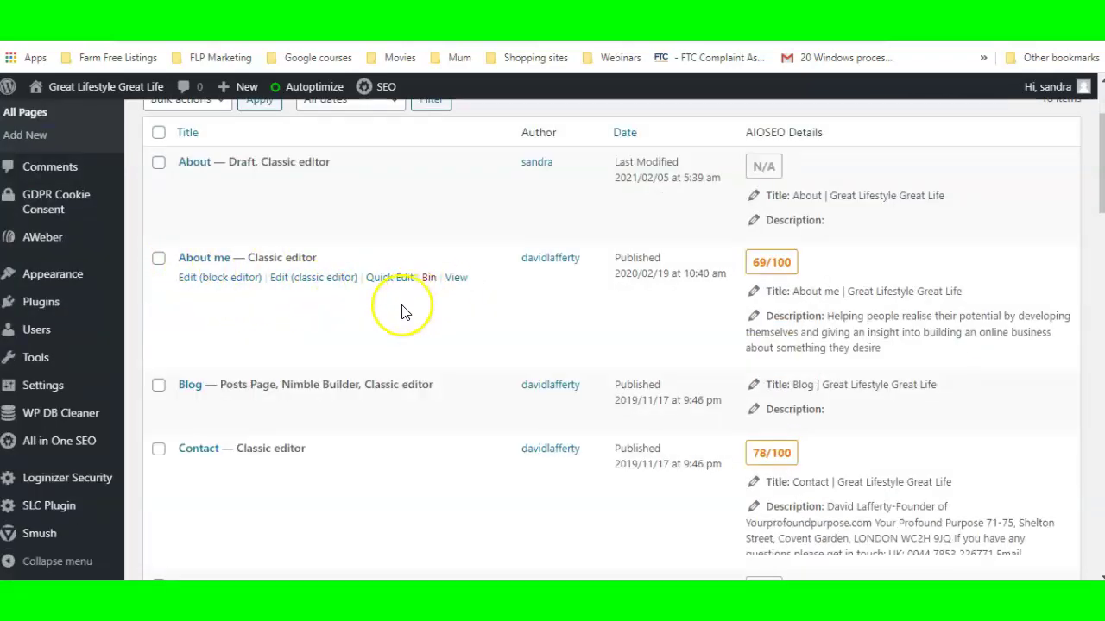
{"action": "right_click", "coordinate": [457, 281]}
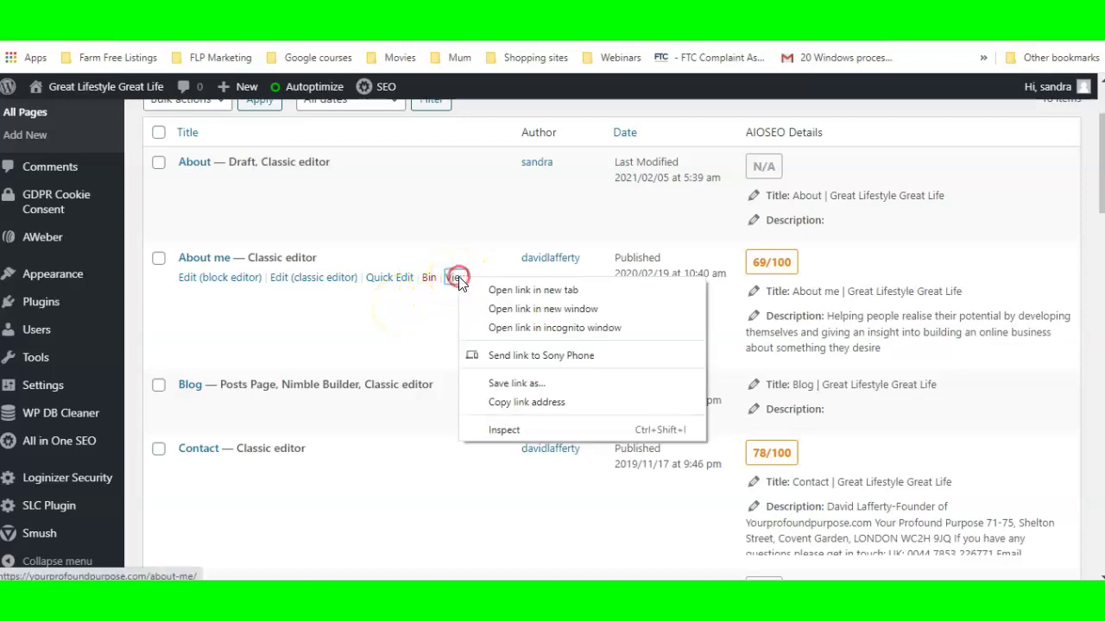
{"action": "left_click", "coordinate": [506, 290]}
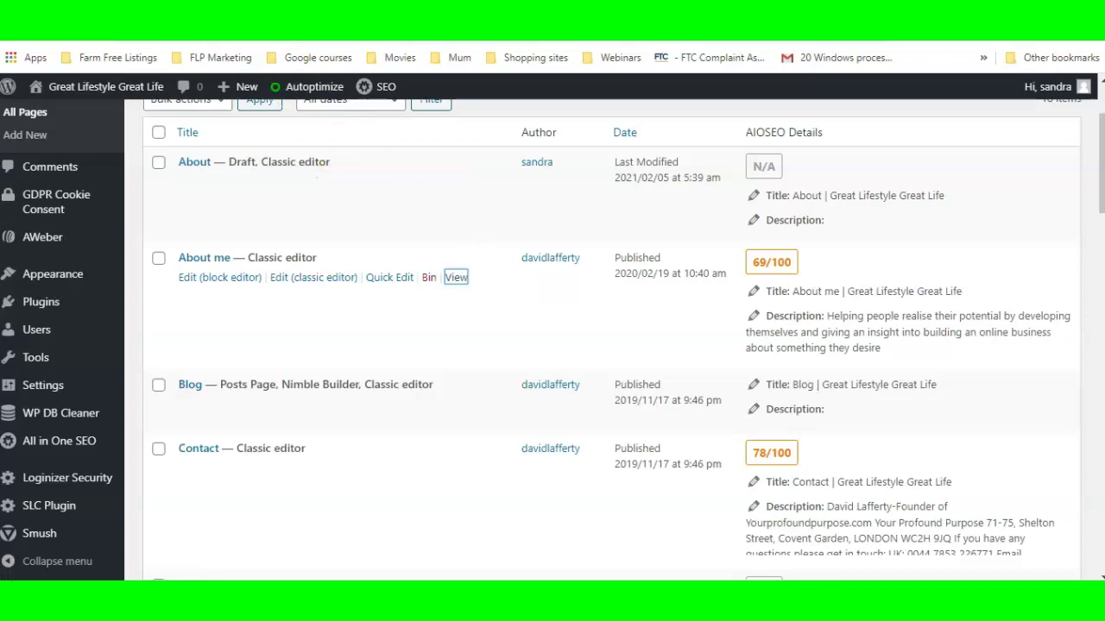
{"action": "left_click", "coordinate": [572, 234]}
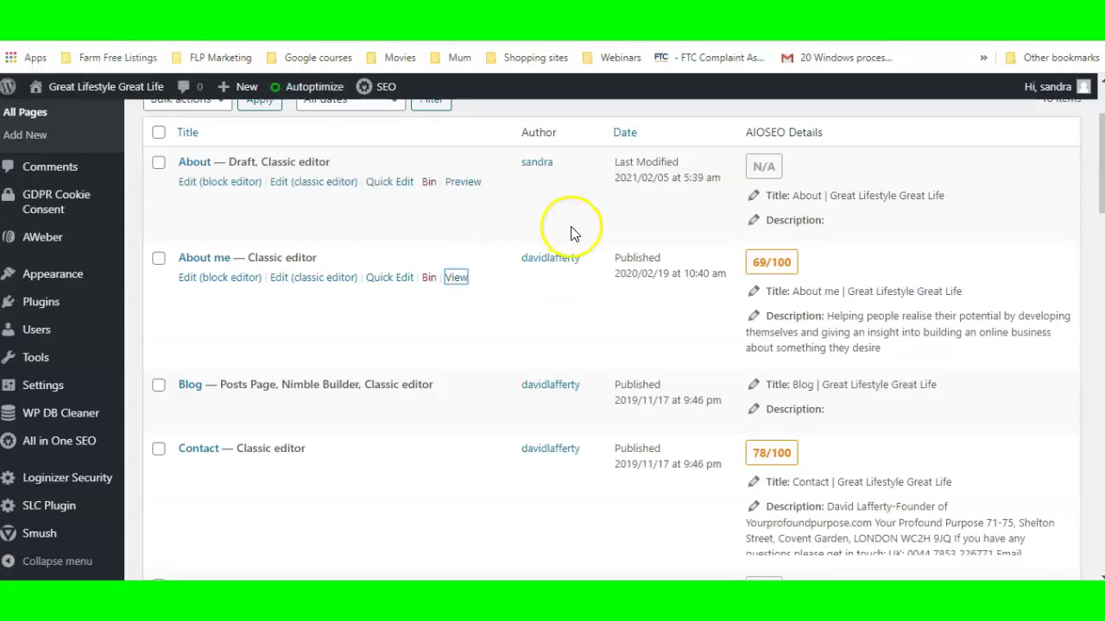
{"action": "left_click", "coordinate": [506, 309]}
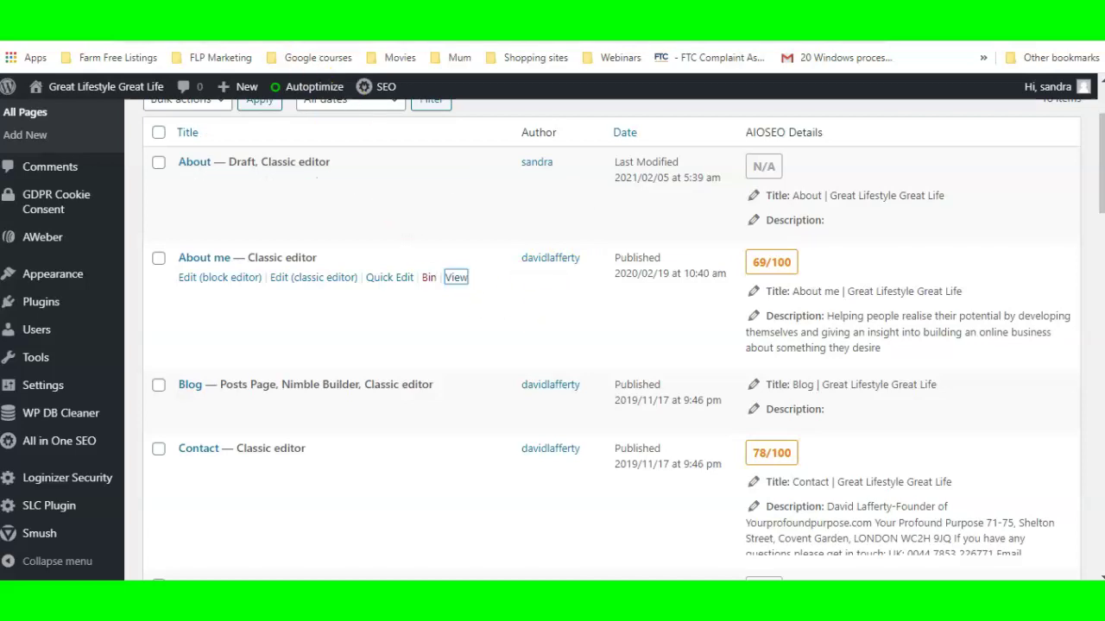
Look through the published About me page's text and images, and return to the pages list
{"action": "scroll", "coordinate": [561, 354], "scroll_direction": "down", "scroll_amount": 7}
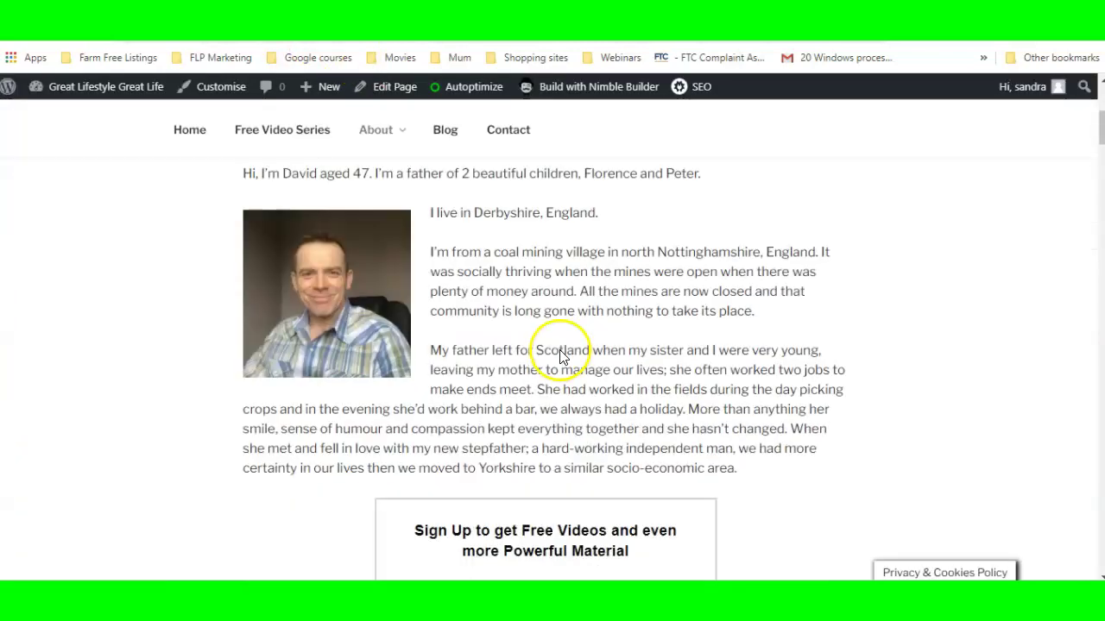
{"action": "scroll", "coordinate": [562, 516], "scroll_direction": "down", "scroll_amount": 15}
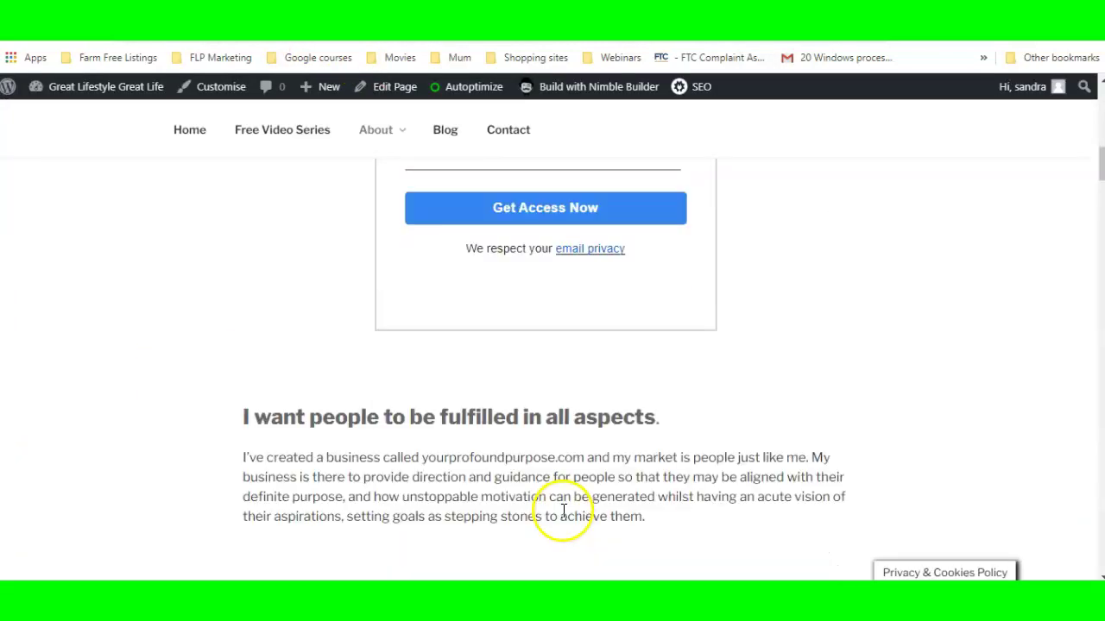
{"action": "scroll", "coordinate": [562, 517], "scroll_direction": "down", "scroll_amount": 20}
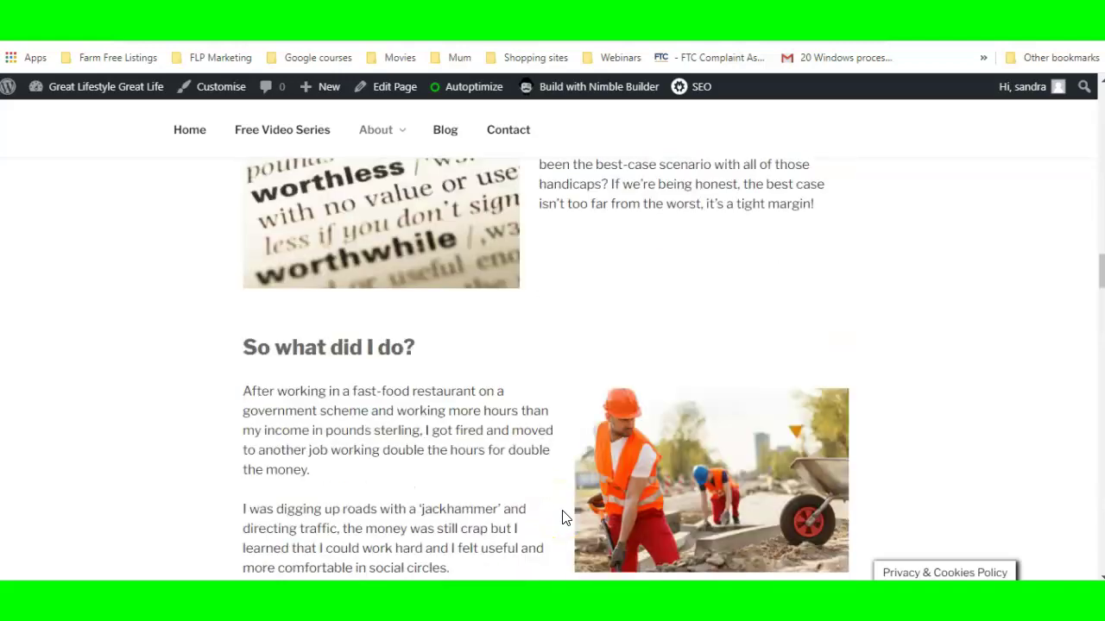
{"action": "scroll", "coordinate": [566, 516], "scroll_direction": "up", "scroll_amount": 20}
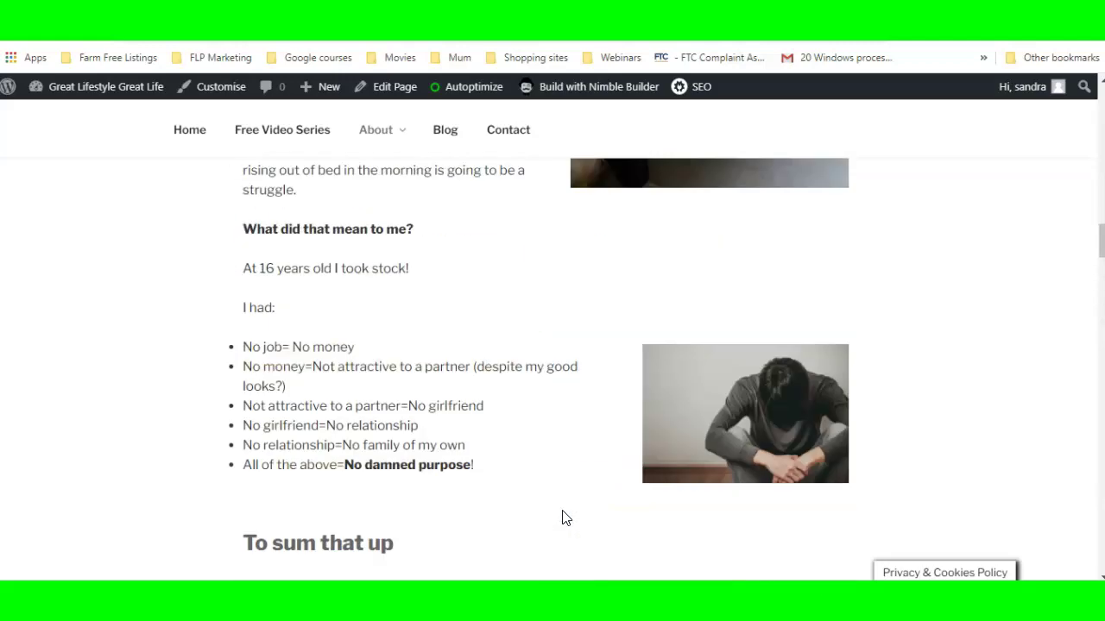
{"action": "scroll", "coordinate": [561, 516], "scroll_direction": "up", "scroll_amount": 8}
{"action": "left_click", "coordinate": [363, 229]}
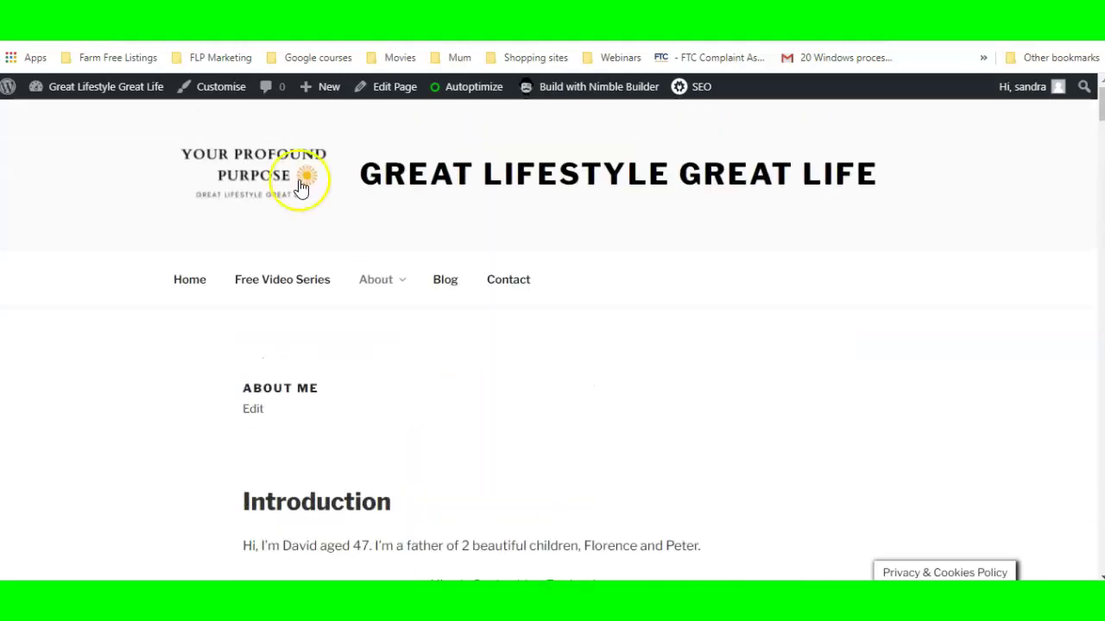
{"action": "key", "text": "alt+Left"}
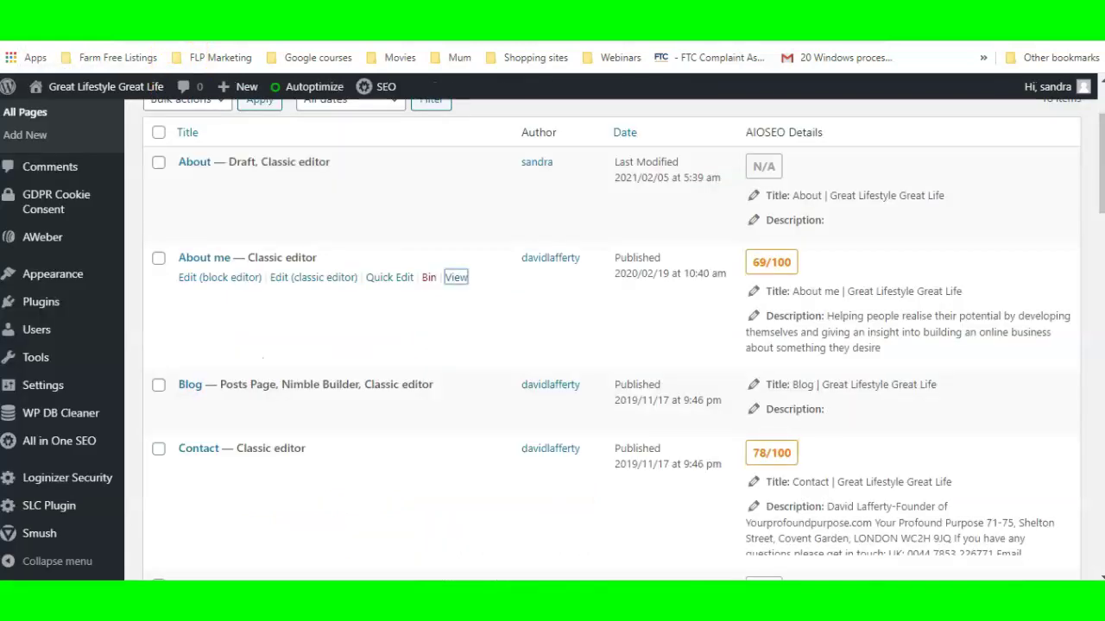
Open the draft About page in the block editor and launch Nimble Builder for it, then close the builder
{"action": "mouse_move", "coordinate": [316, 155]}
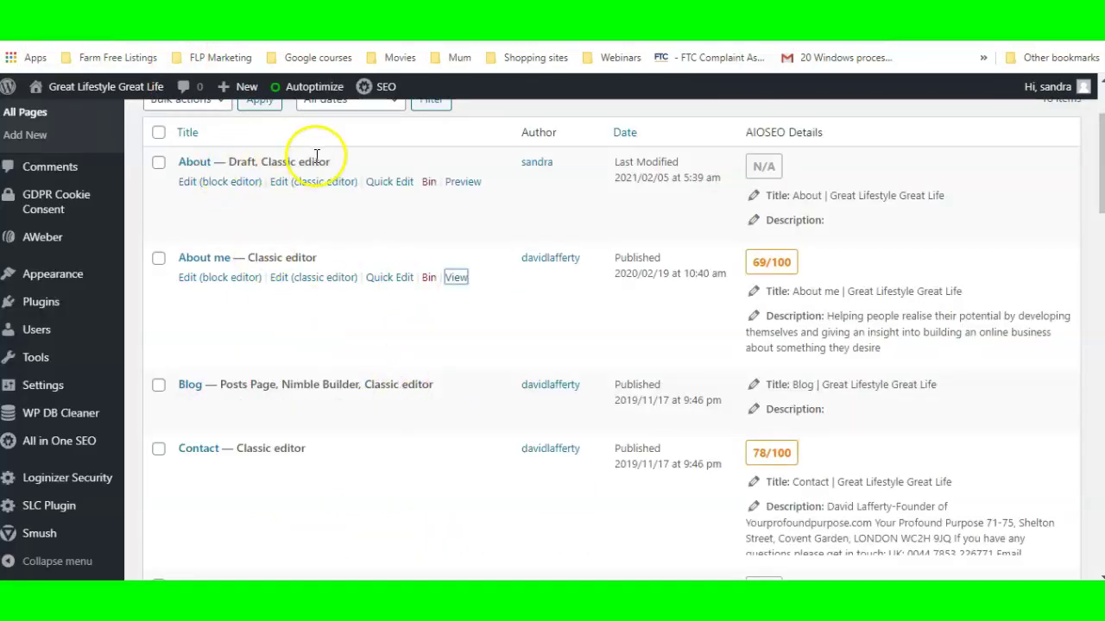
{"action": "left_click", "coordinate": [186, 184]}
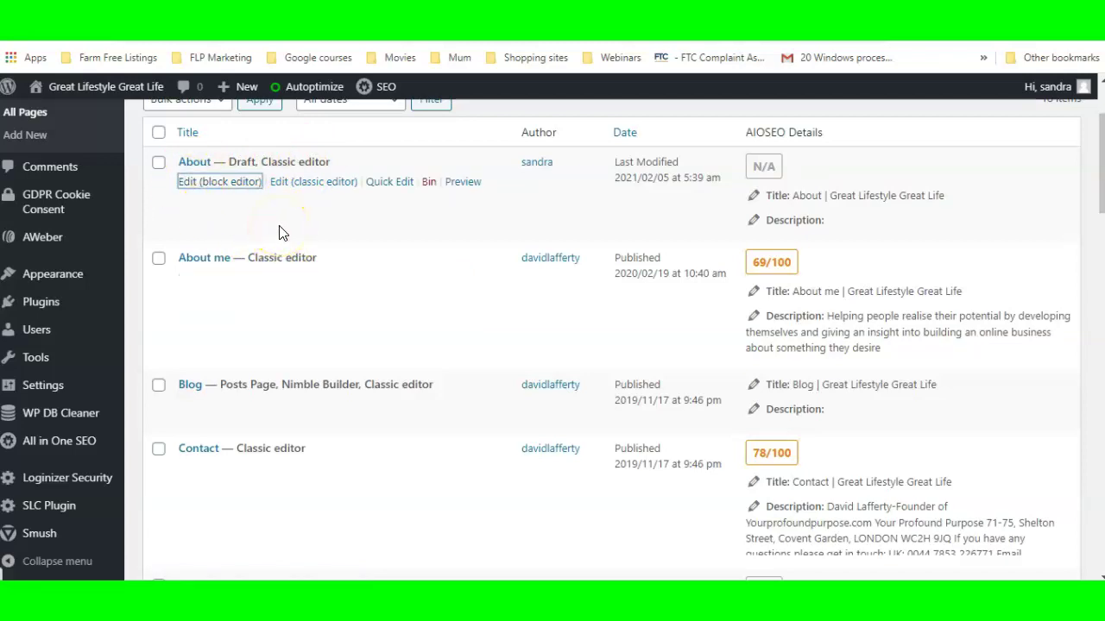
{"action": "left_click", "coordinate": [228, 229]}
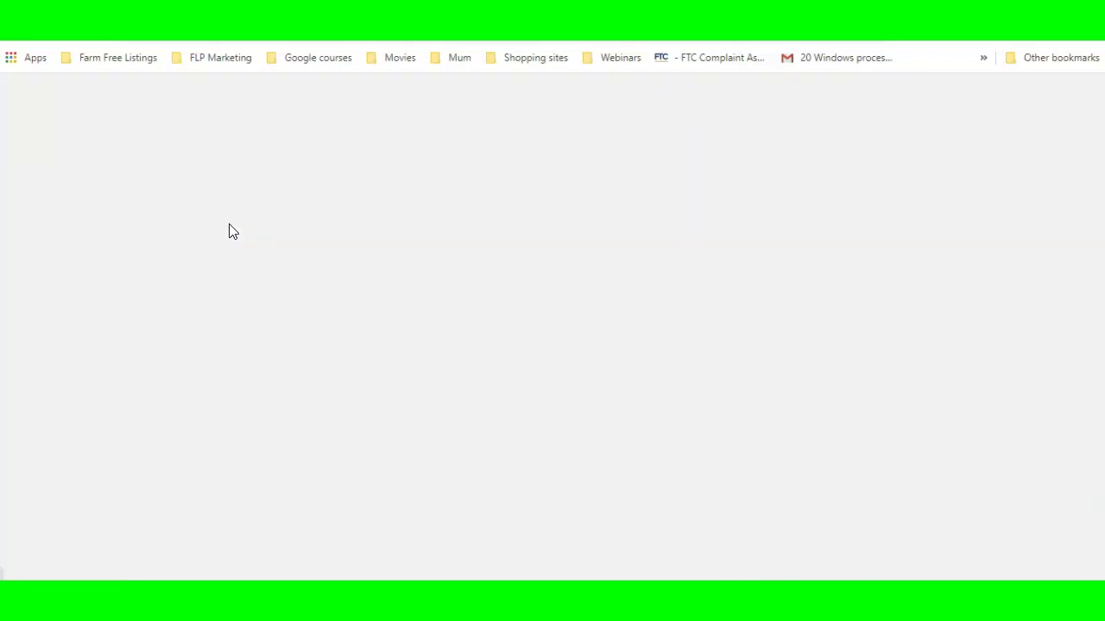
{"action": "left_click", "coordinate": [236, 259]}
{"action": "left_click", "coordinate": [34, 60]}
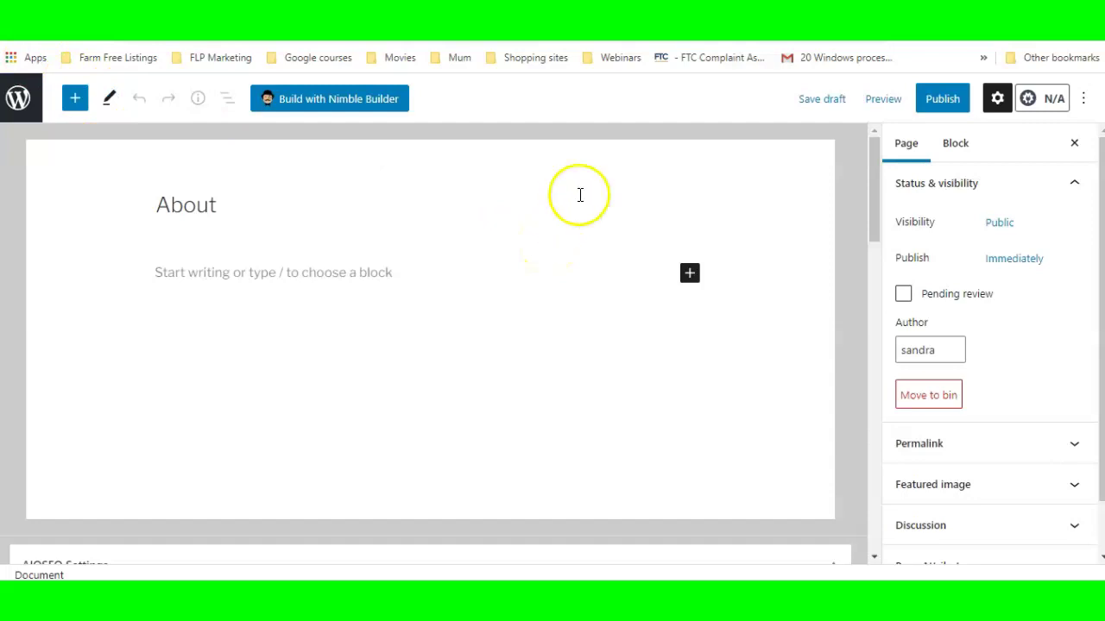
{"action": "left_click", "coordinate": [354, 101]}
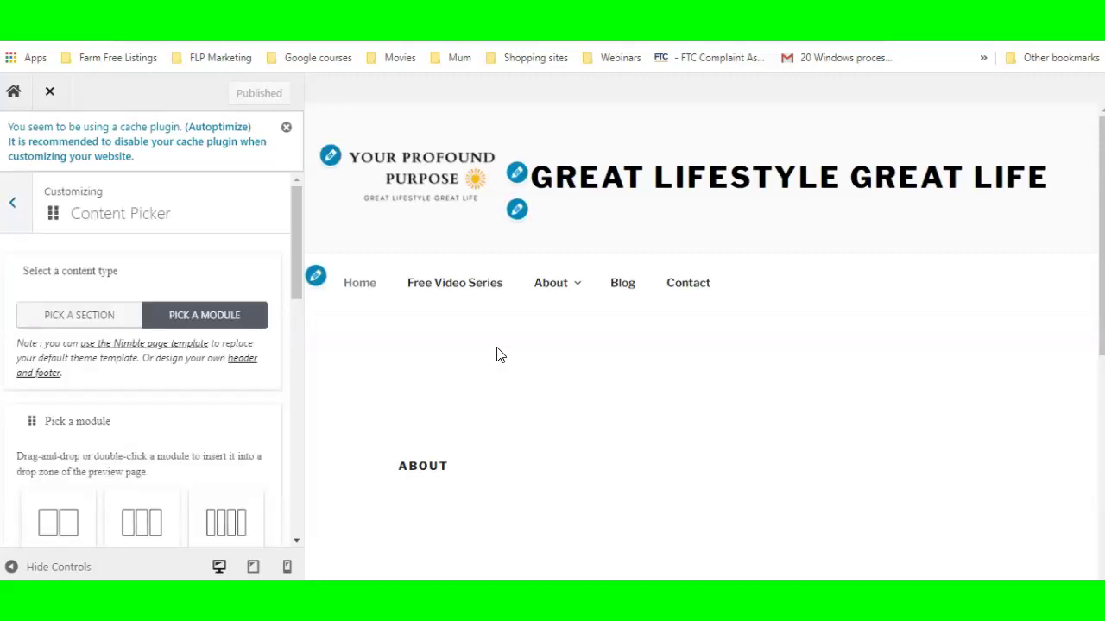
{"action": "left_click", "coordinate": [670, 329]}
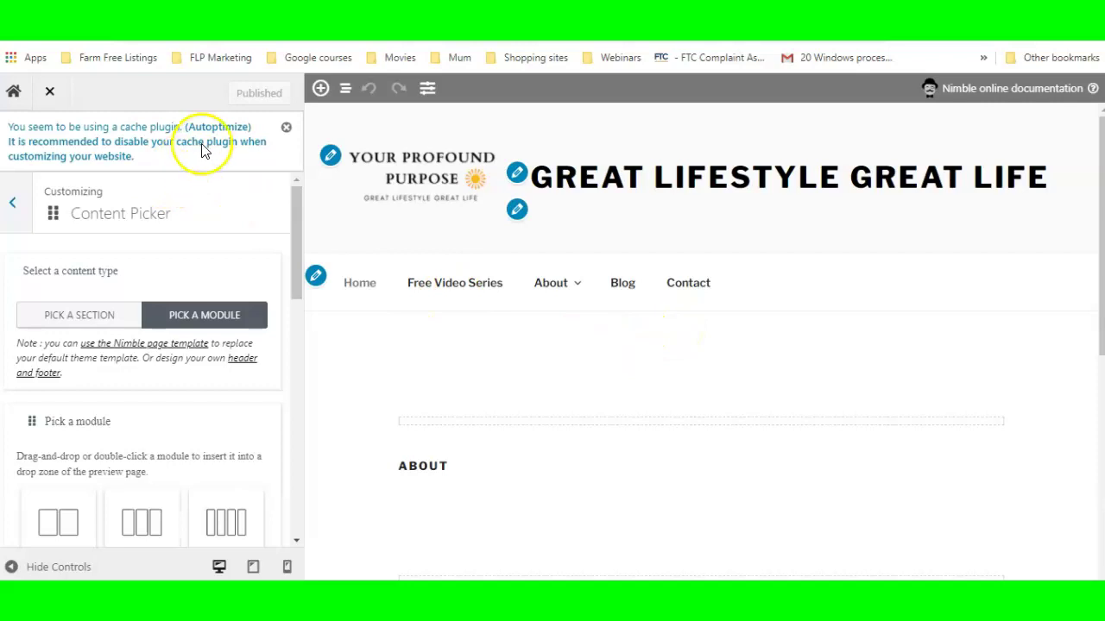
{"action": "left_click", "coordinate": [49, 90]}
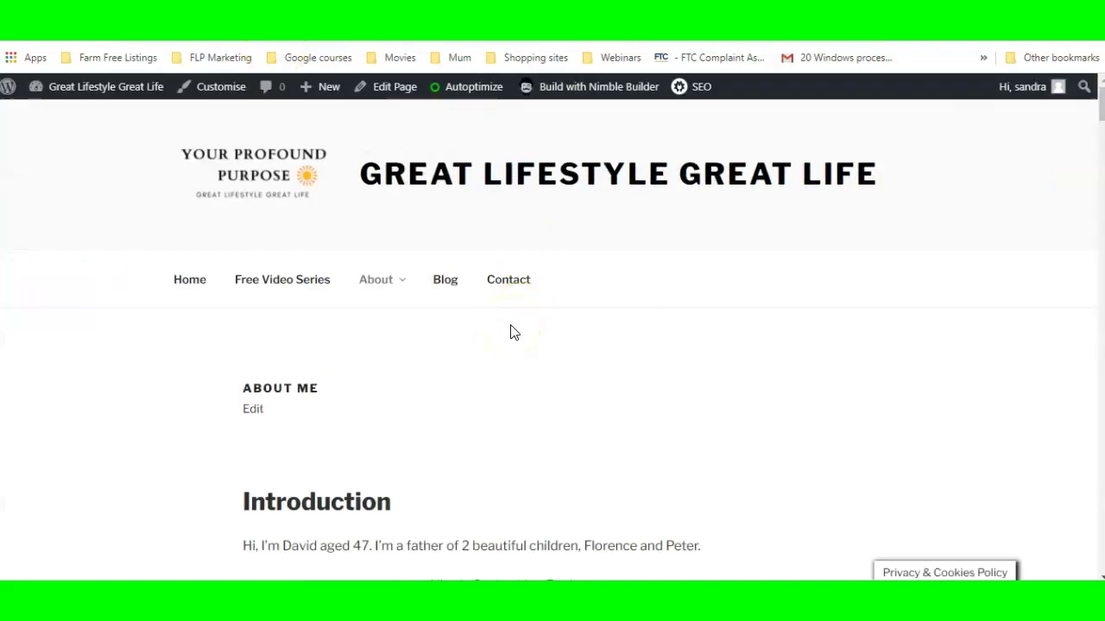
Go to the site's dashboard and deactivate the Autoptimize plugin among the installed plugins
{"action": "mouse_move", "coordinate": [109, 89]}
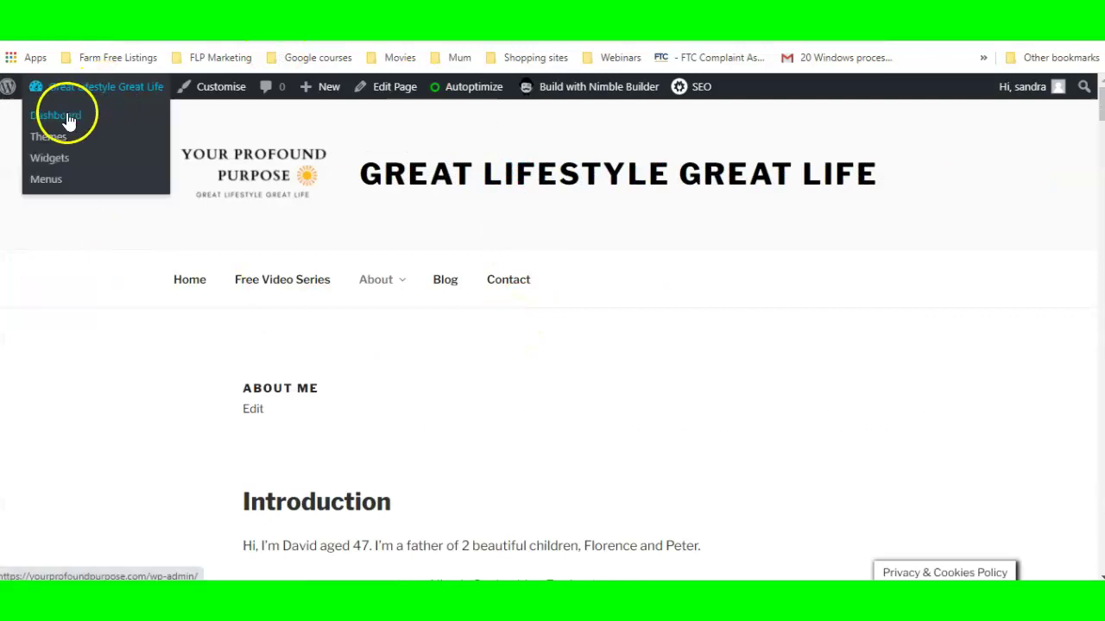
{"action": "left_click", "coordinate": [105, 183]}
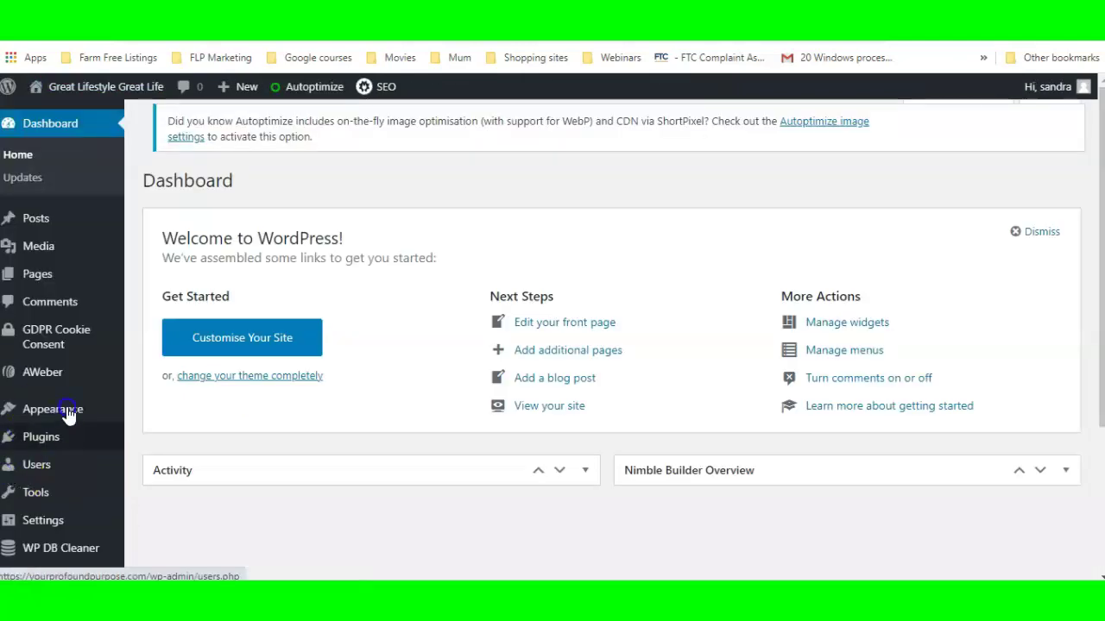
{"action": "mouse_move", "coordinate": [43, 439]}
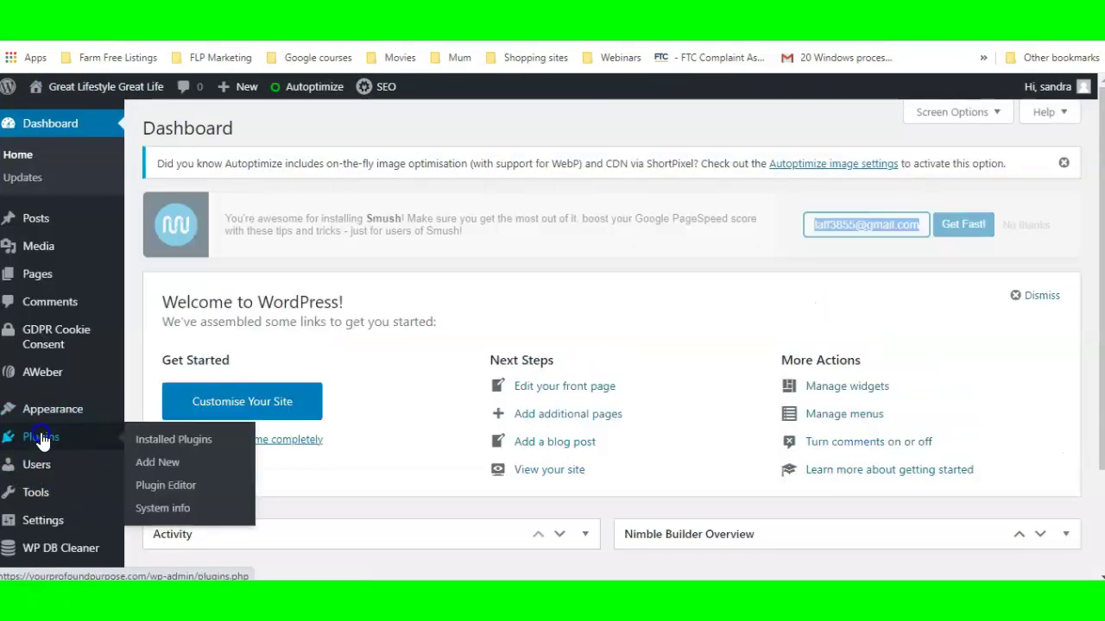
{"action": "left_click", "coordinate": [182, 440]}
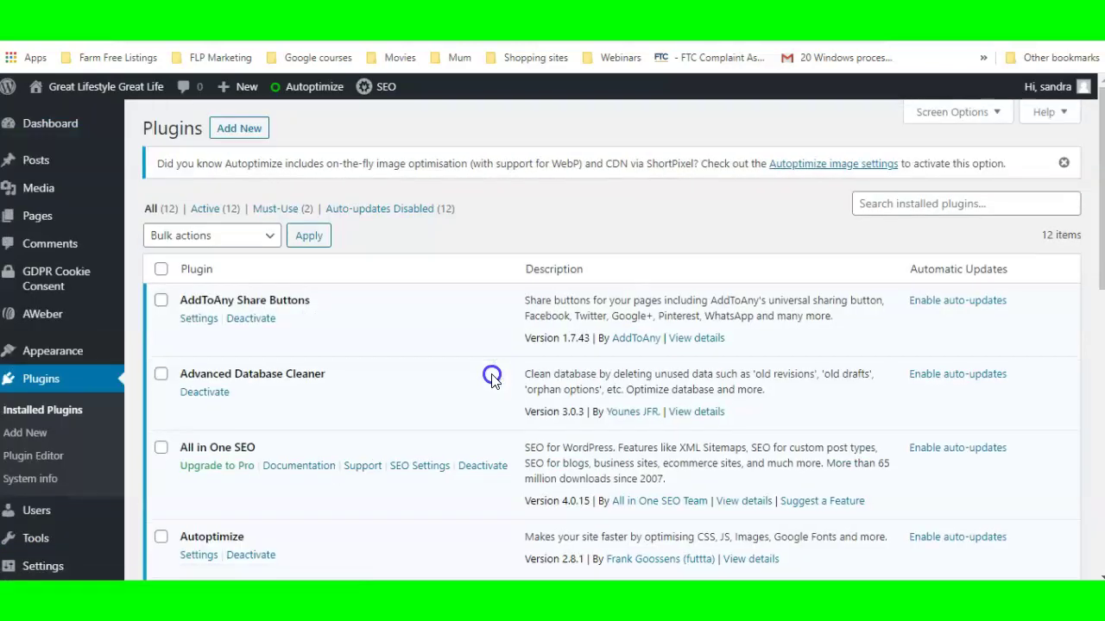
{"action": "scroll", "coordinate": [491, 380], "scroll_direction": "down", "scroll_amount": 2}
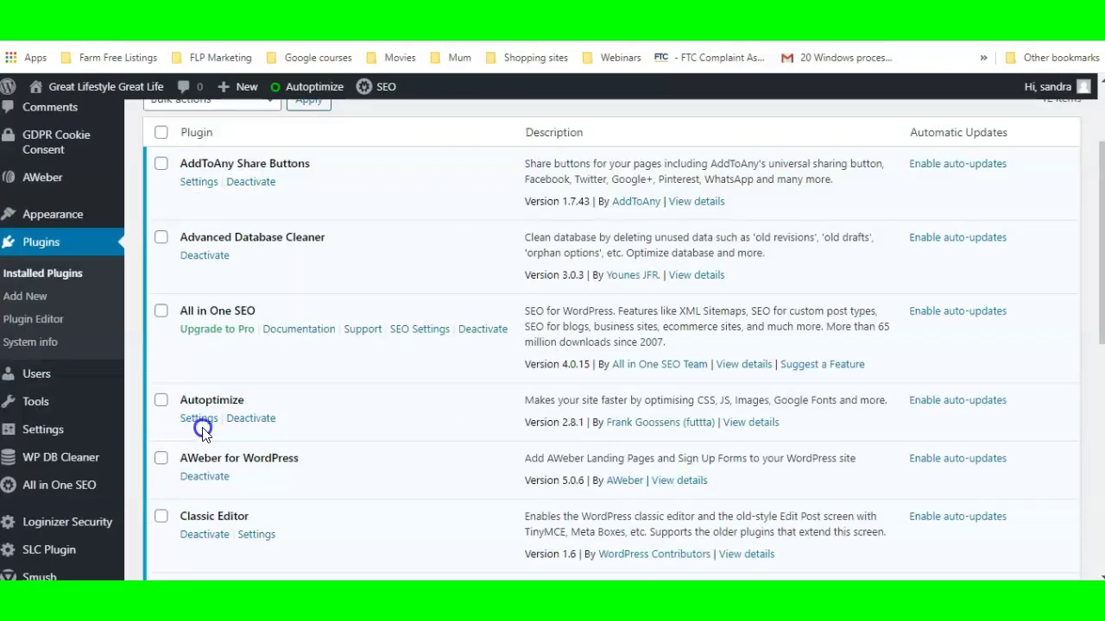
{"action": "left_click", "coordinate": [250, 419]}
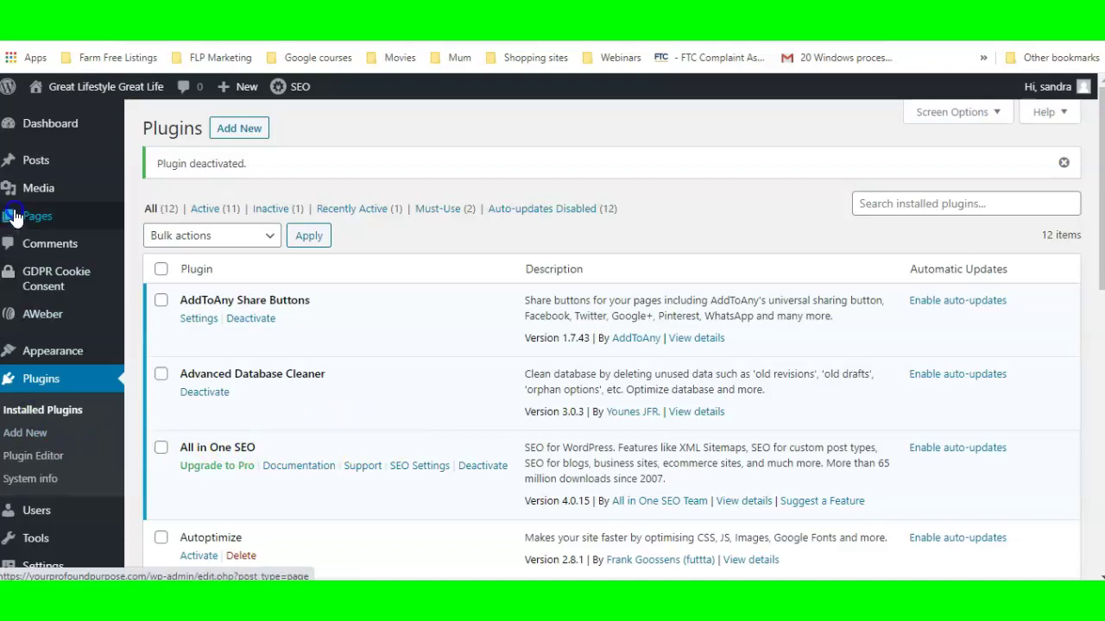
Return to the list of all pages and open the draft About page in Nimble Builder to check its empty layout
{"action": "mouse_move", "coordinate": [34, 216]}
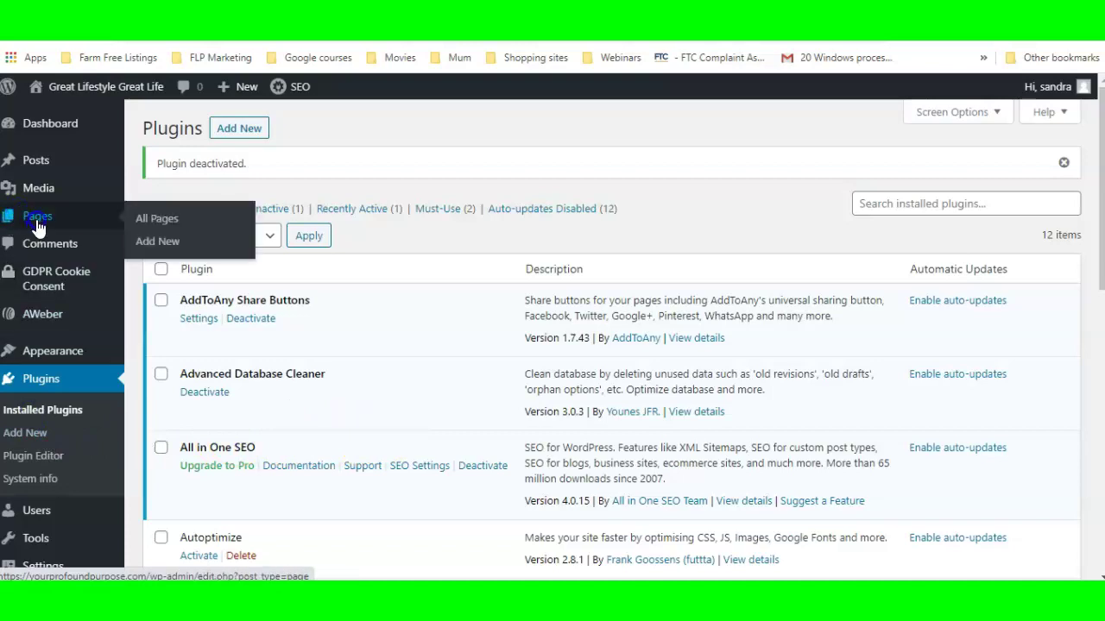
{"action": "left_click", "coordinate": [168, 223]}
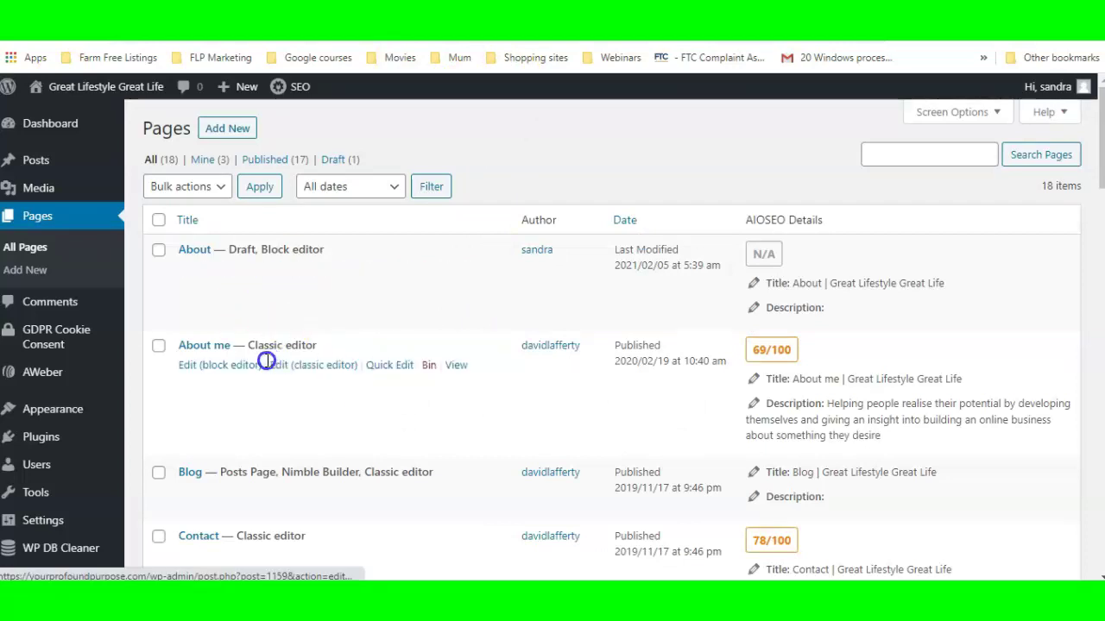
{"action": "left_click", "coordinate": [456, 365]}
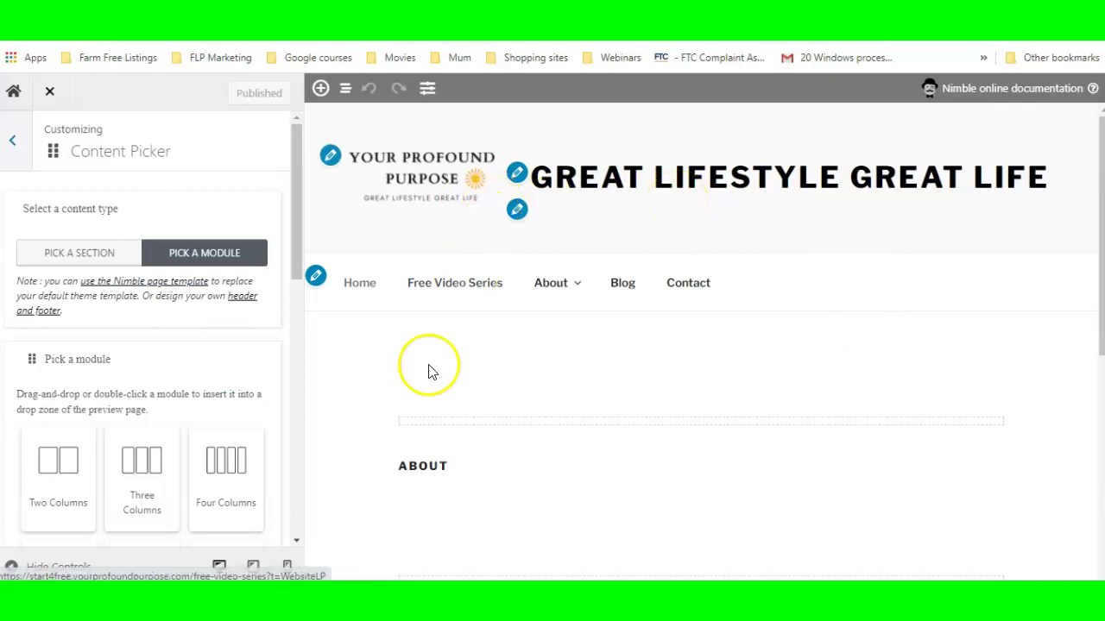
{"action": "scroll", "coordinate": [531, 480], "scroll_direction": "down", "scroll_amount": 3}
{"action": "scroll", "coordinate": [532, 481], "scroll_direction": "down", "scroll_amount": 3}
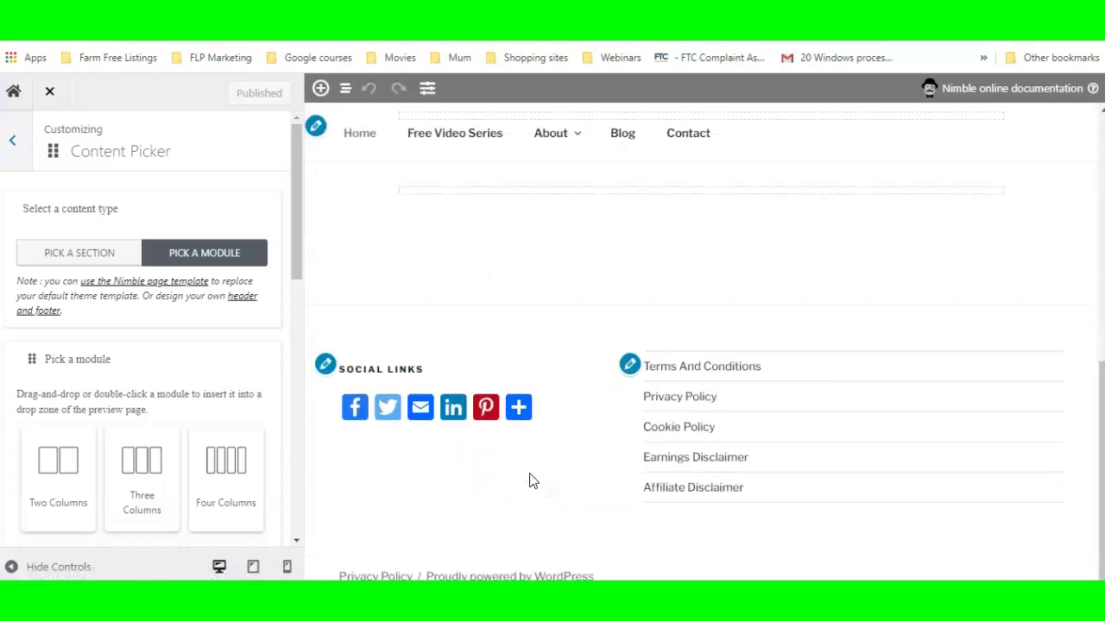
{"action": "scroll", "coordinate": [531, 481], "scroll_direction": "up", "scroll_amount": 6}
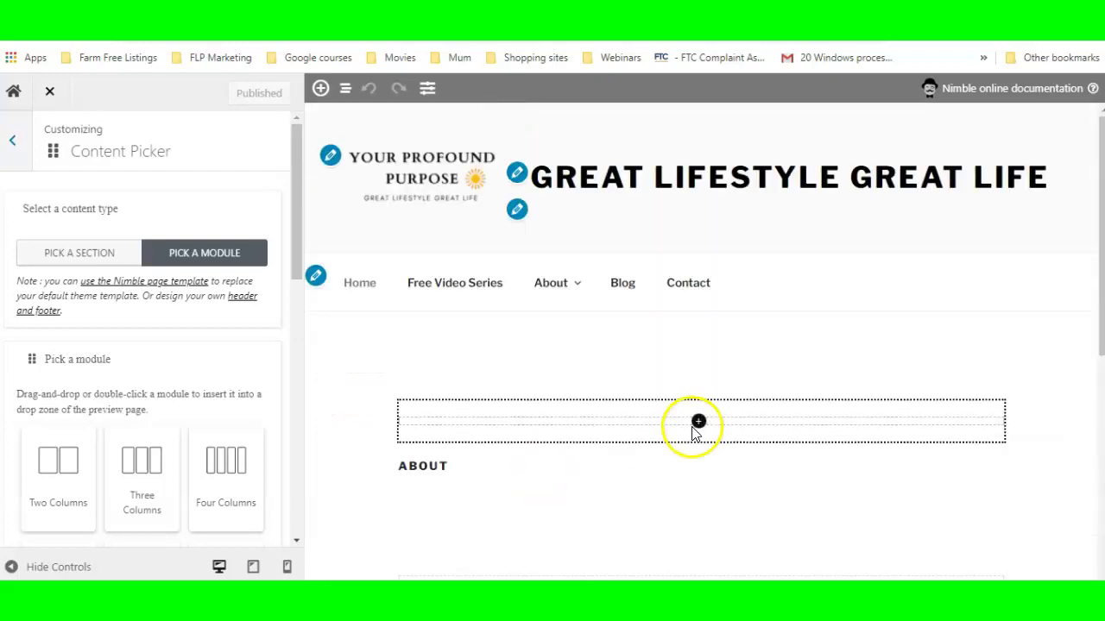
Set the current page's template to the Nimble Builder template in its page options
{"action": "left_click", "coordinate": [14, 143]}
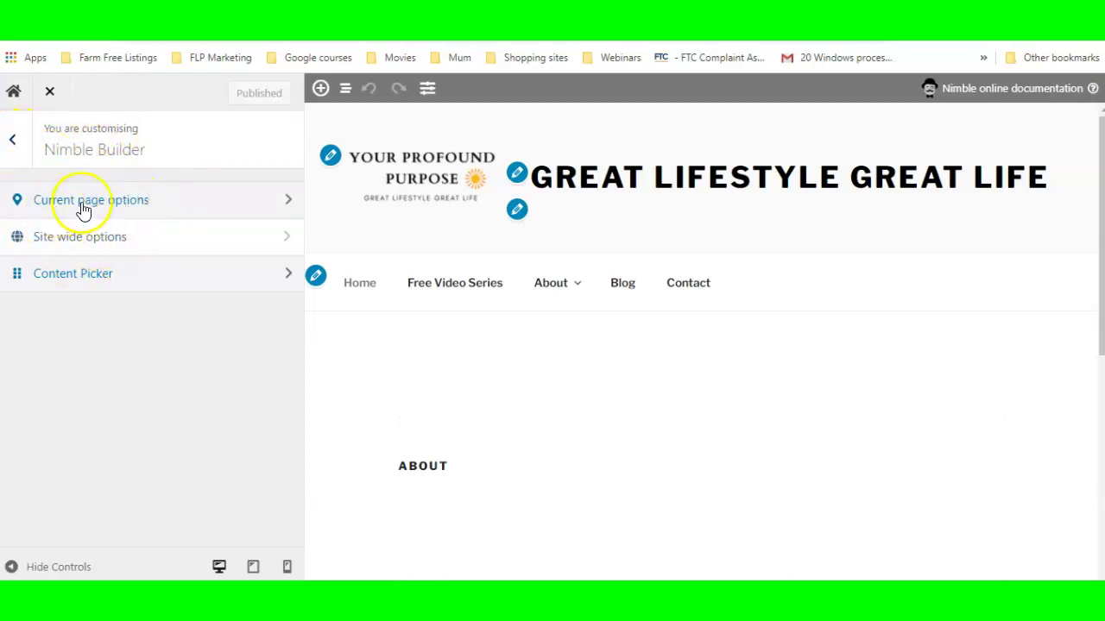
{"action": "left_click", "coordinate": [119, 206]}
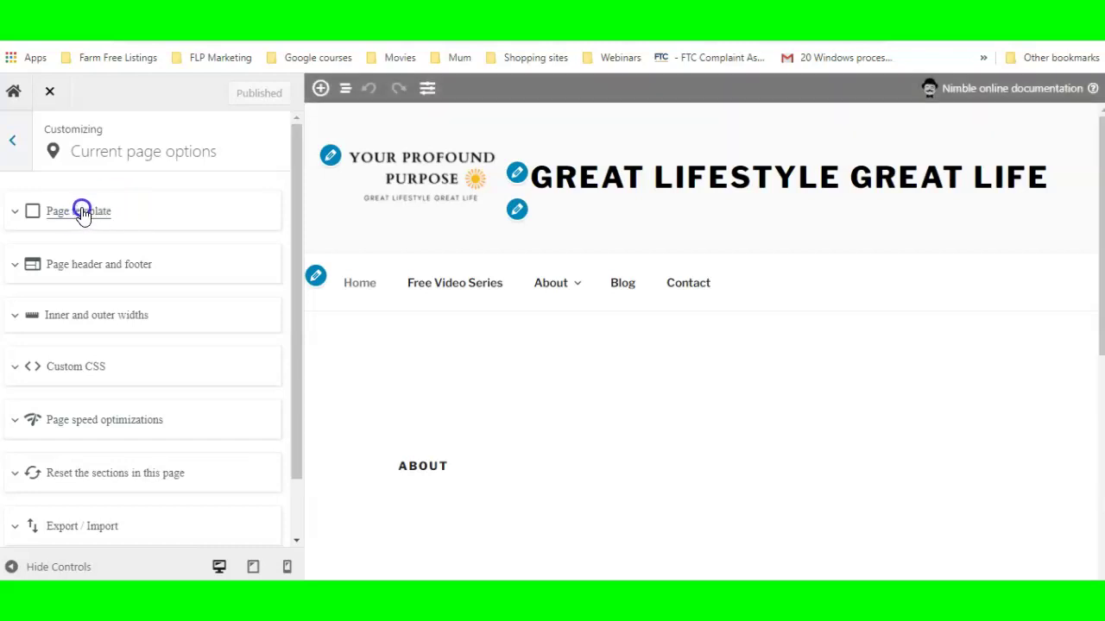
{"action": "left_click", "coordinate": [82, 212]}
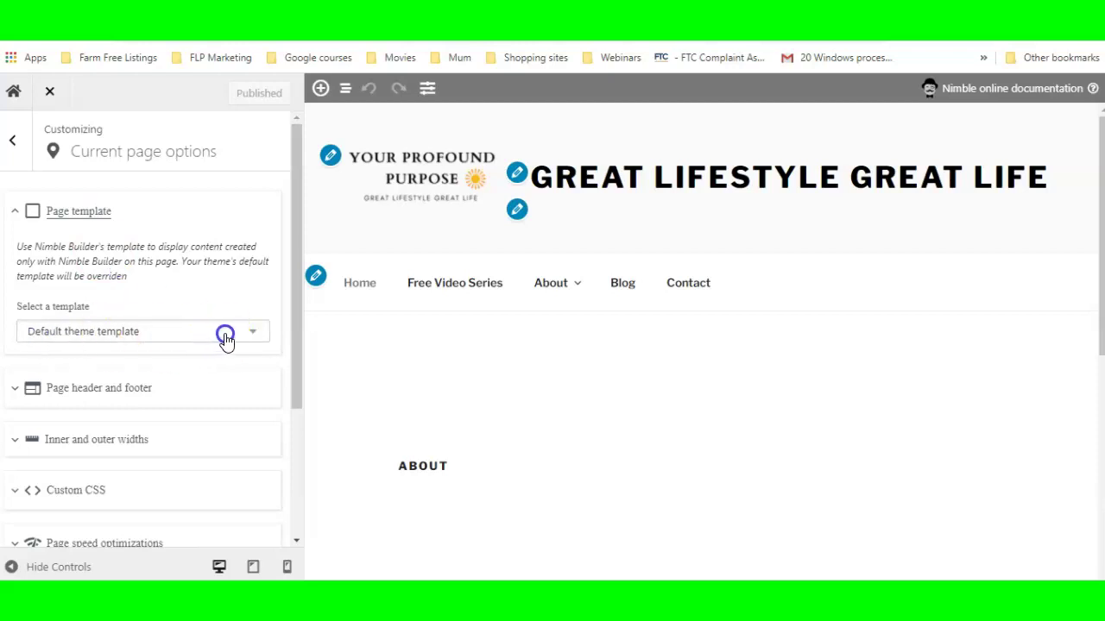
{"action": "left_click", "coordinate": [256, 334]}
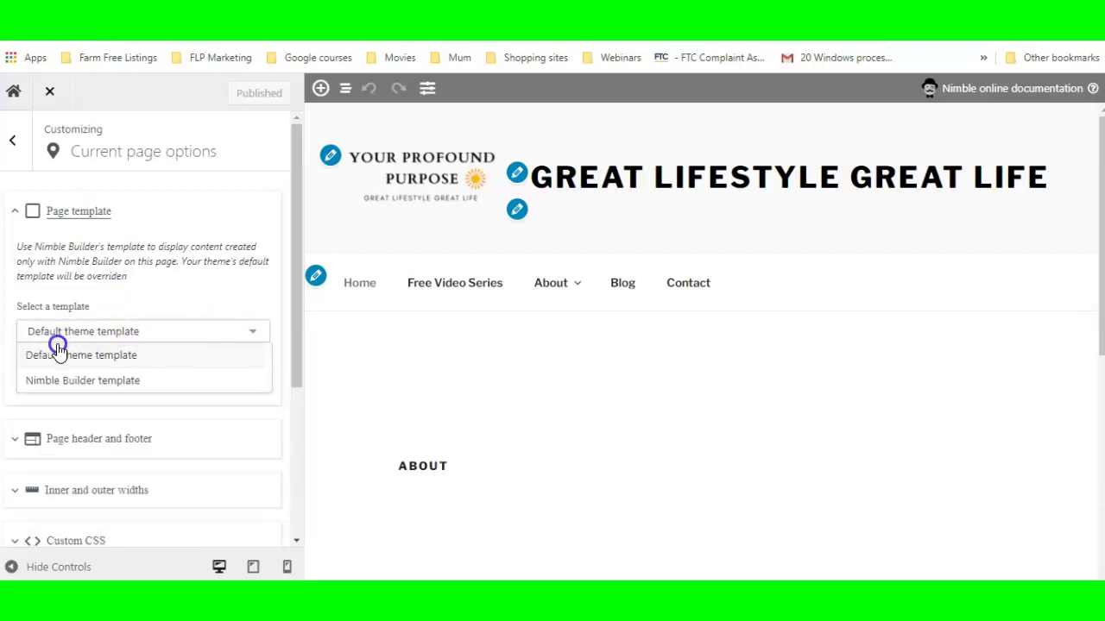
{"action": "left_click", "coordinate": [71, 384]}
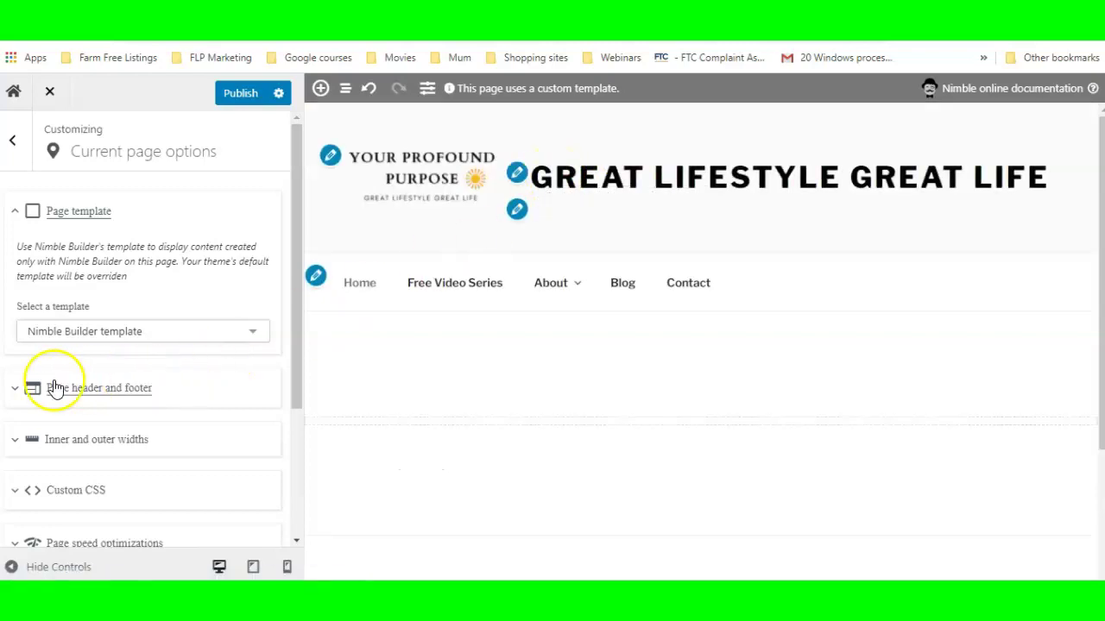
Set the page header and footer option to "Nimble specific header and footer for this page"
{"action": "left_click", "coordinate": [140, 393]}
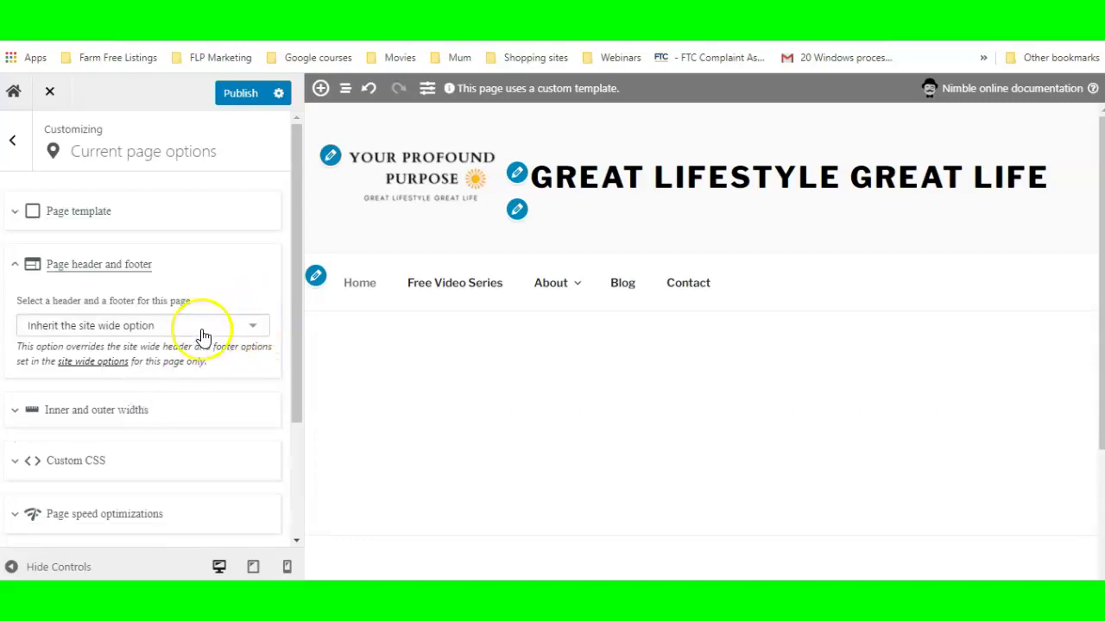
{"action": "left_click", "coordinate": [254, 329]}
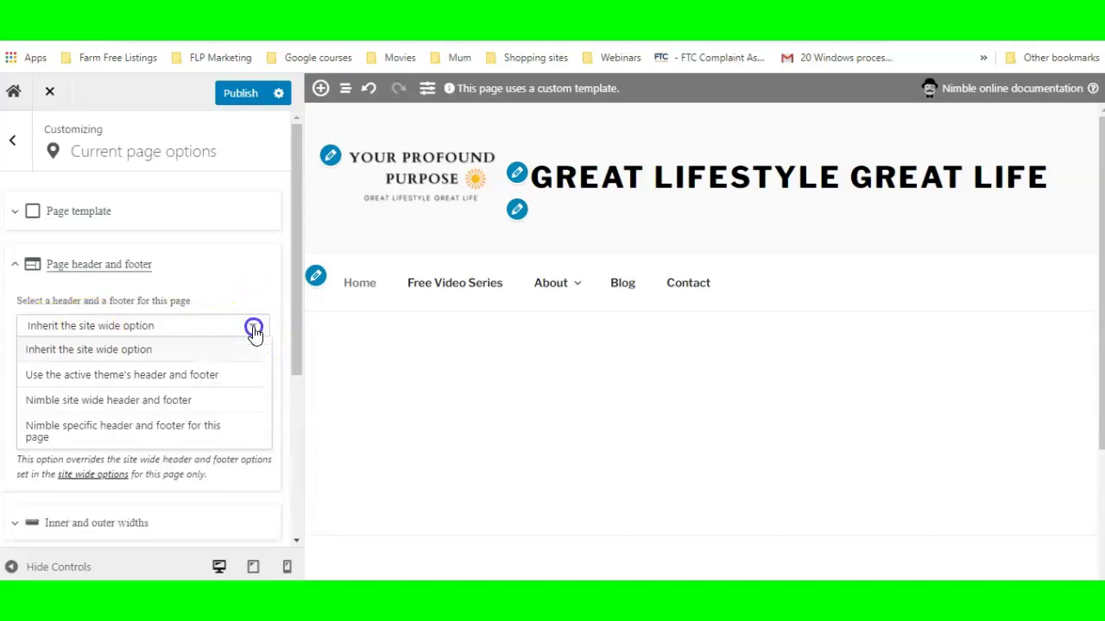
{"action": "left_click", "coordinate": [133, 431]}
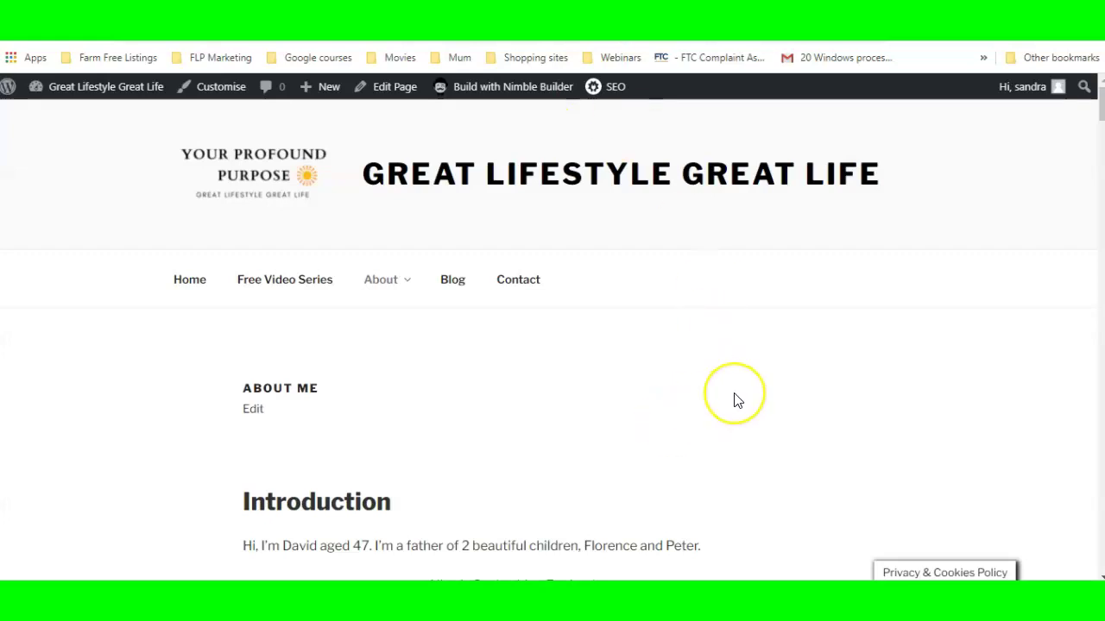
Check the introduction of the published About me page, and insert a new section between the draft's header and footer
{"action": "scroll", "coordinate": [734, 397], "scroll_direction": "down", "scroll_amount": 3}
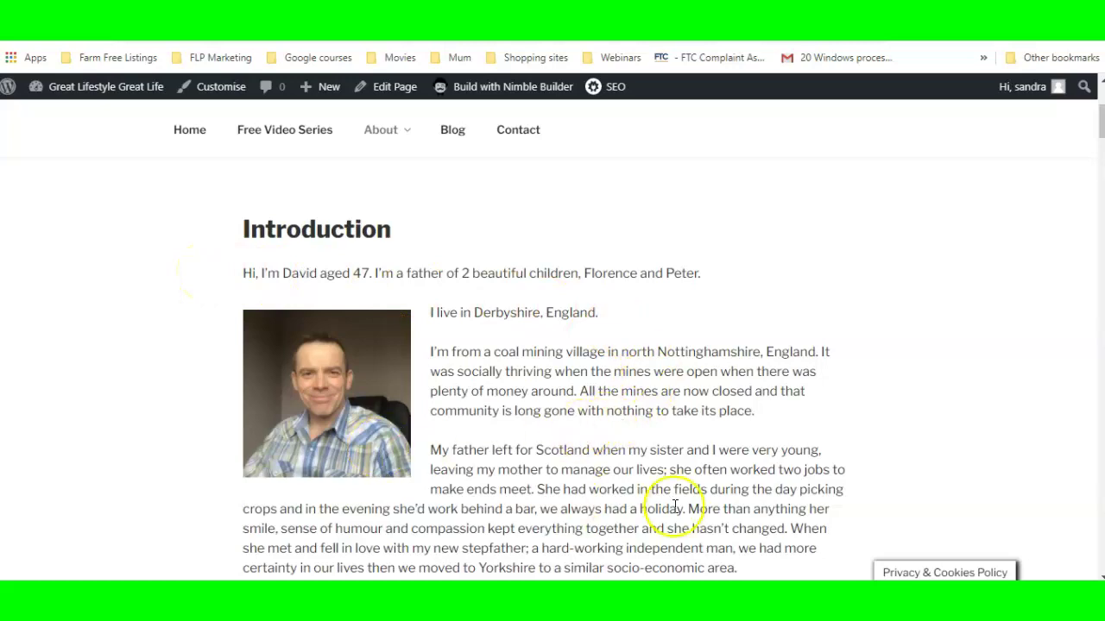
{"action": "scroll", "coordinate": [691, 501], "scroll_direction": "down", "scroll_amount": 3}
{"action": "scroll", "coordinate": [707, 406], "scroll_direction": "up", "scroll_amount": 2}
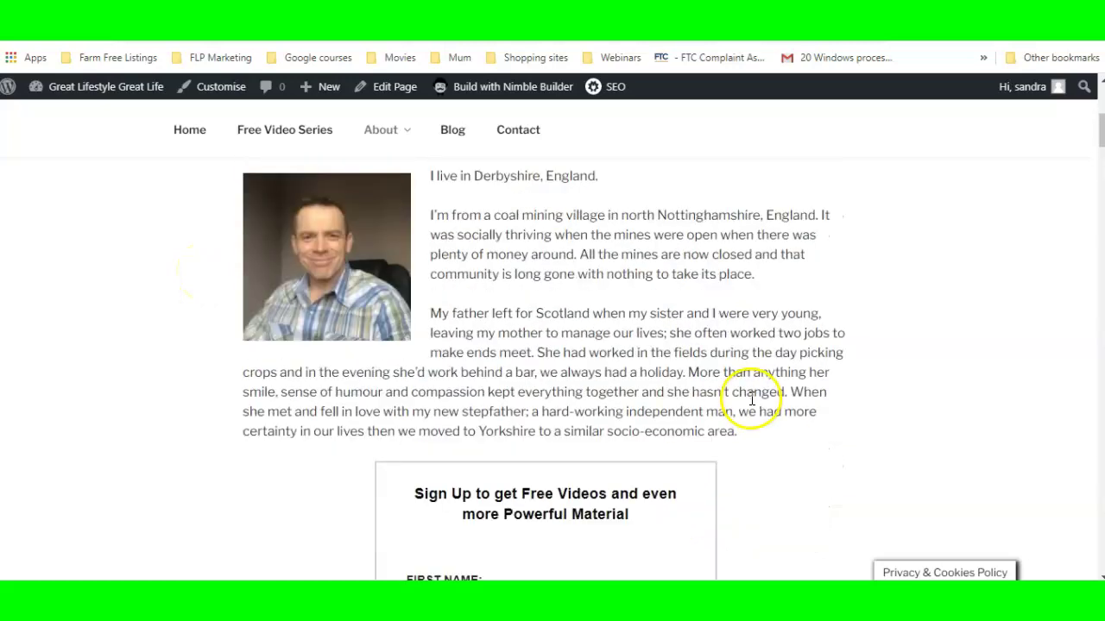
{"action": "scroll", "coordinate": [752, 394], "scroll_direction": "up", "scroll_amount": 1}
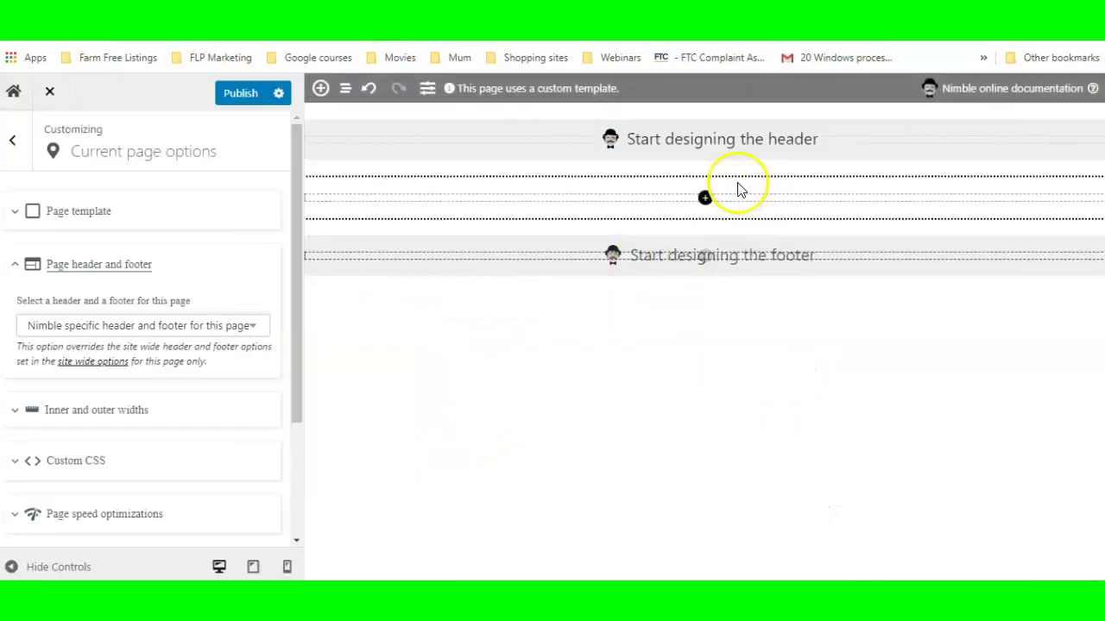
{"action": "left_click", "coordinate": [703, 198]}
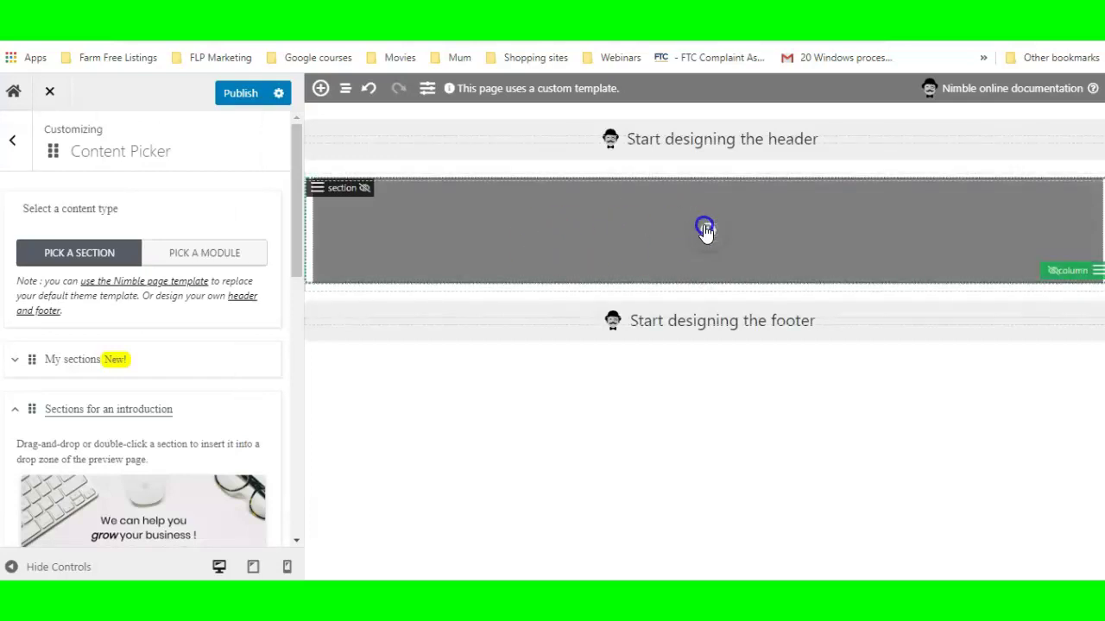
Place a Heading module in the empty section between header and footer, and open its content settings
{"action": "left_click", "coordinate": [319, 189]}
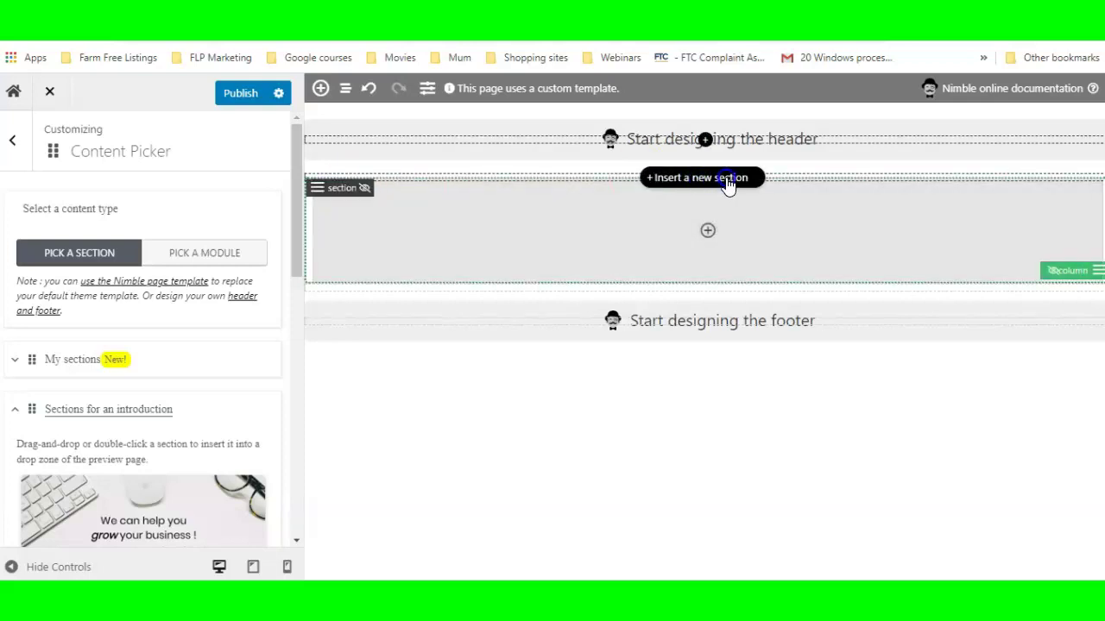
{"action": "left_click", "coordinate": [707, 228]}
{"action": "left_click", "coordinate": [703, 232]}
{"action": "left_click", "coordinate": [706, 235]}
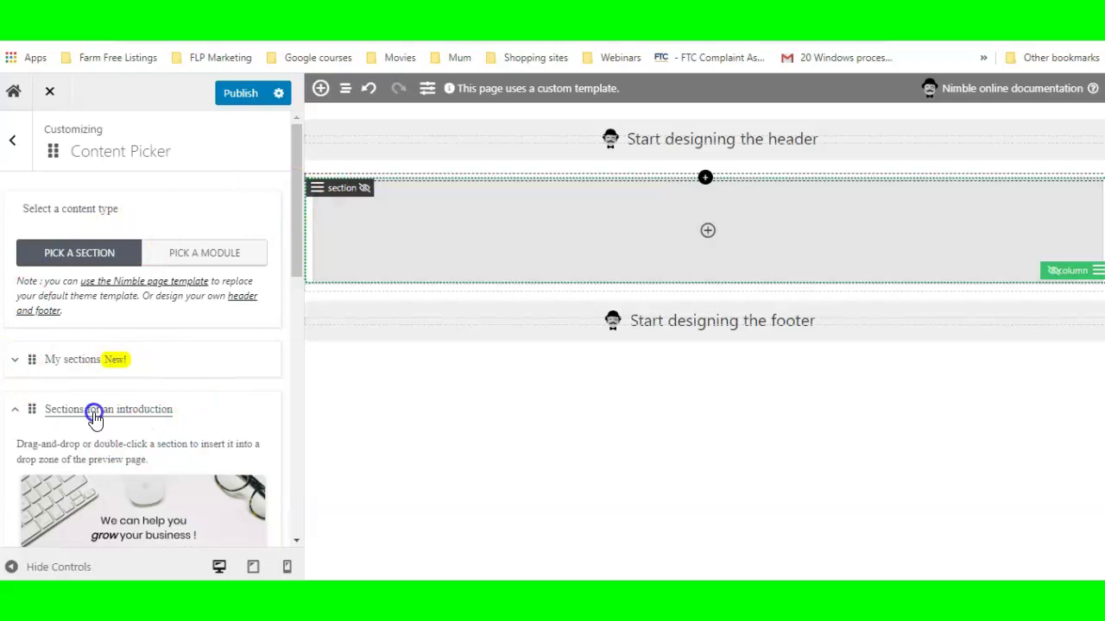
{"action": "left_click", "coordinate": [198, 251]}
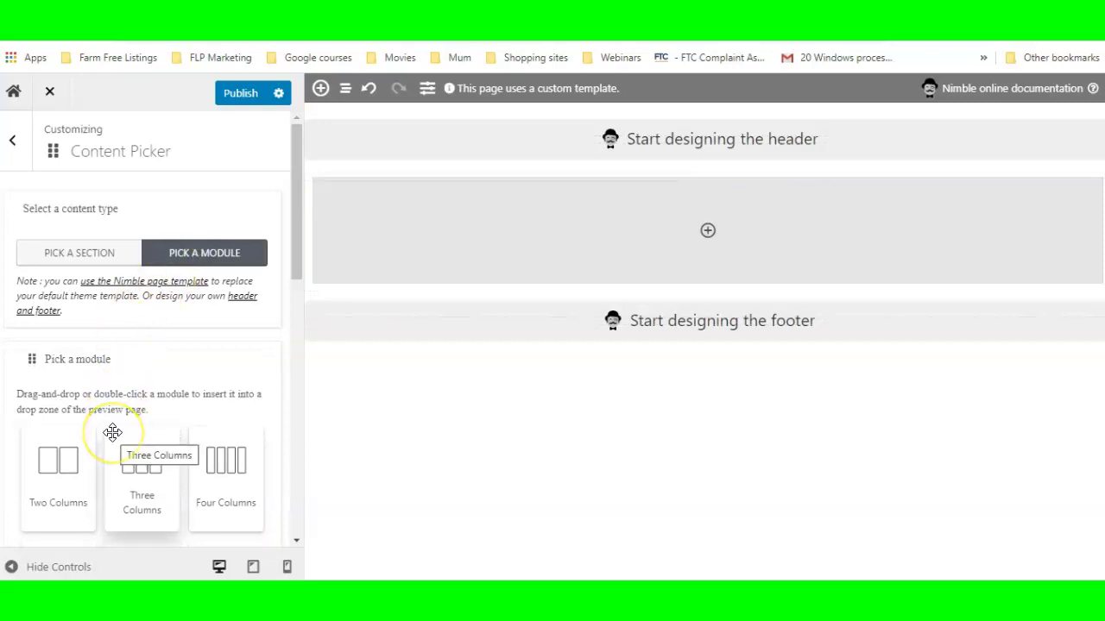
{"action": "scroll", "coordinate": [110, 431], "scroll_direction": "down", "scroll_amount": 3}
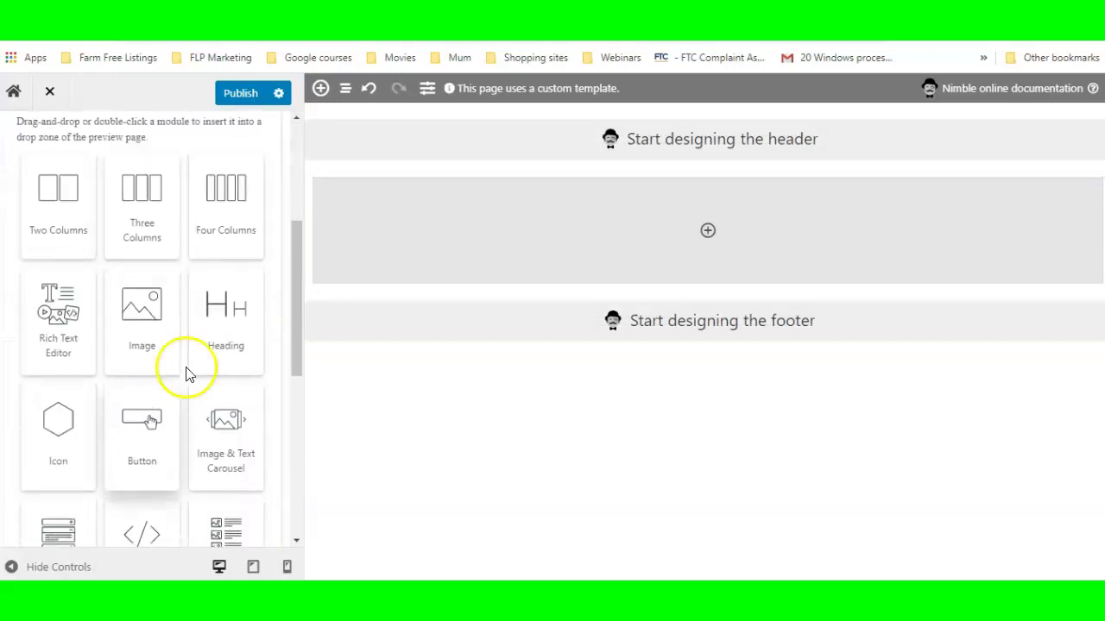
{"action": "left_click_drag", "start_coordinate": [216, 320], "coordinate": [701, 224]}
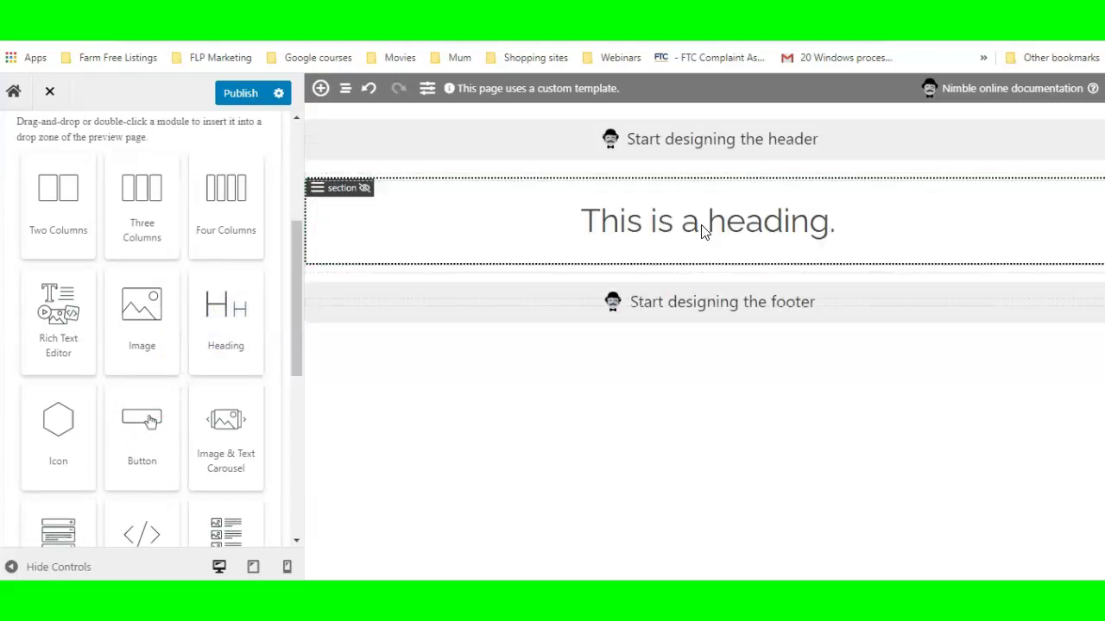
{"action": "left_click", "coordinate": [701, 232]}
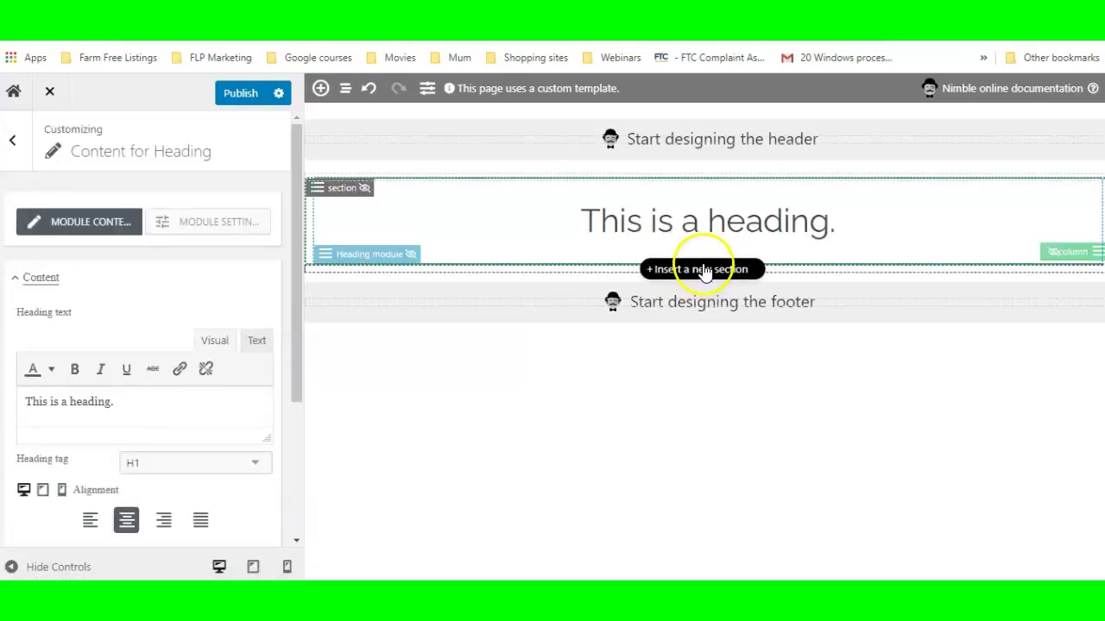
Insert a new section below the heading and place a Two Columns module in it
{"action": "left_click", "coordinate": [704, 270]}
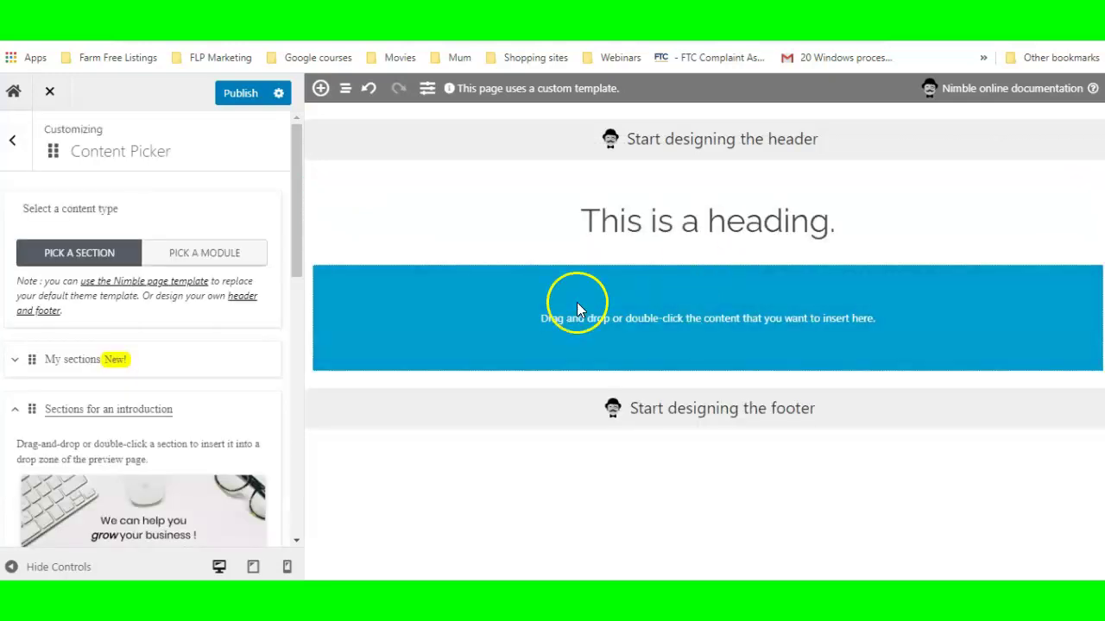
{"action": "left_click", "coordinate": [205, 253]}
{"action": "left_click_drag", "start_coordinate": [54, 470], "coordinate": [693, 324]}
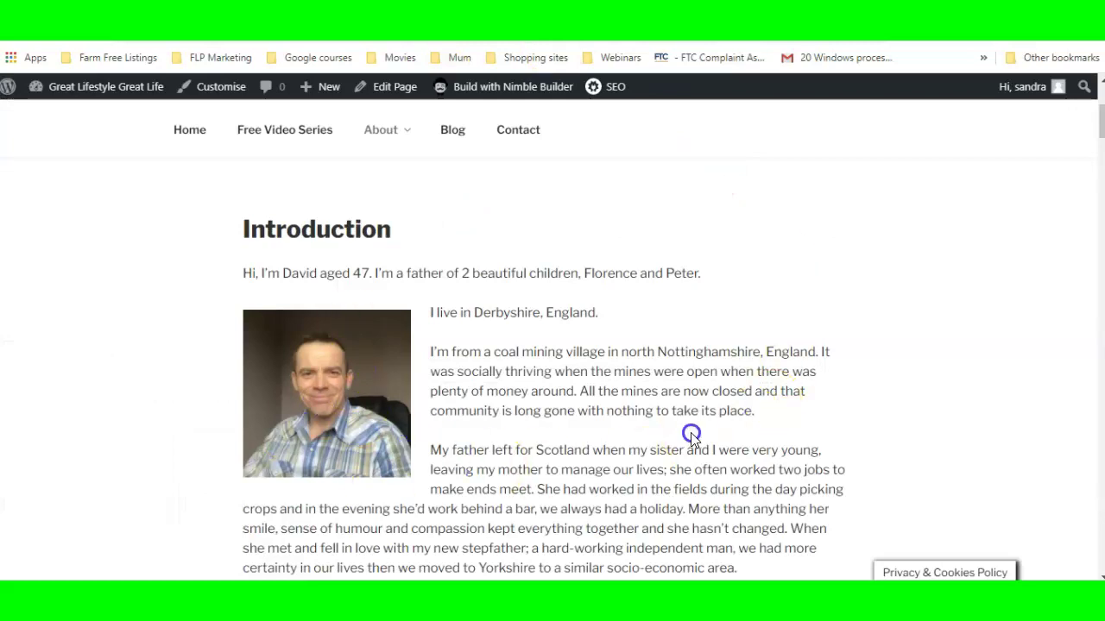
Examine the published About me page's header, navigation menu, introduction, sign-up form and text-and-image sections as a layout reference
{"action": "scroll", "coordinate": [617, 456], "scroll_direction": "down", "scroll_amount": 3}
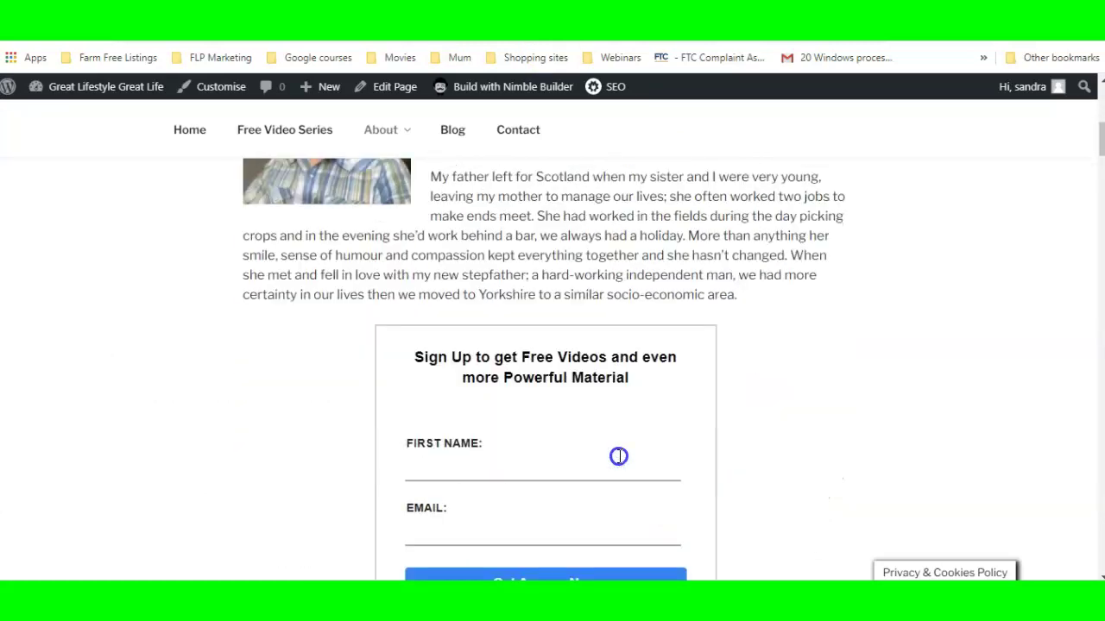
{"action": "scroll", "coordinate": [618, 457], "scroll_direction": "up", "scroll_amount": 2}
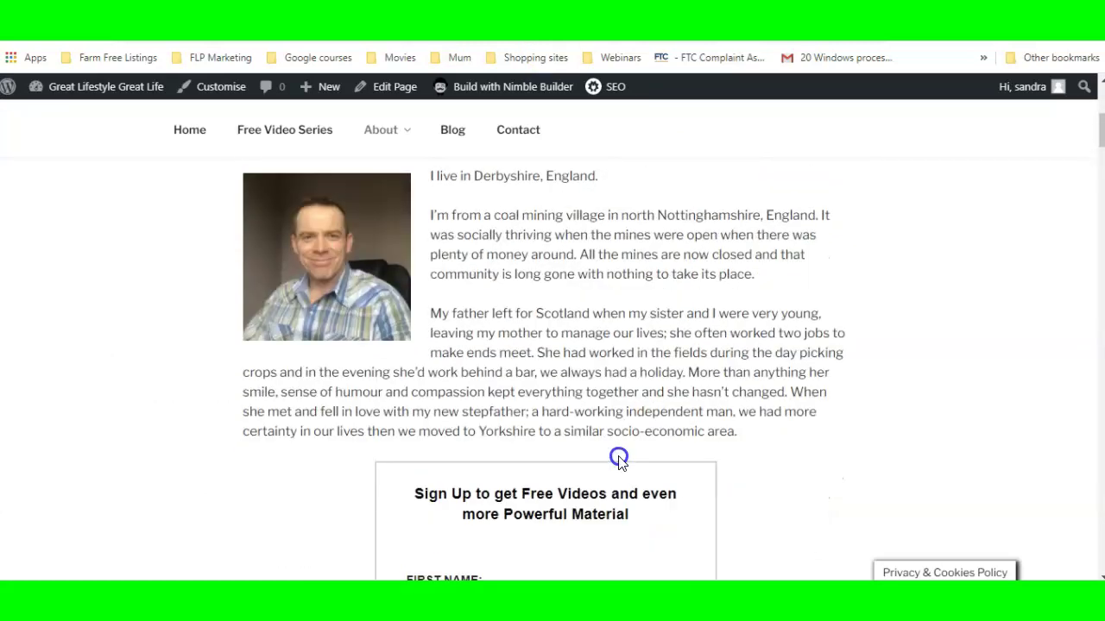
{"action": "scroll", "coordinate": [780, 414], "scroll_direction": "down", "scroll_amount": 3}
{"action": "left_click", "coordinate": [572, 336]}
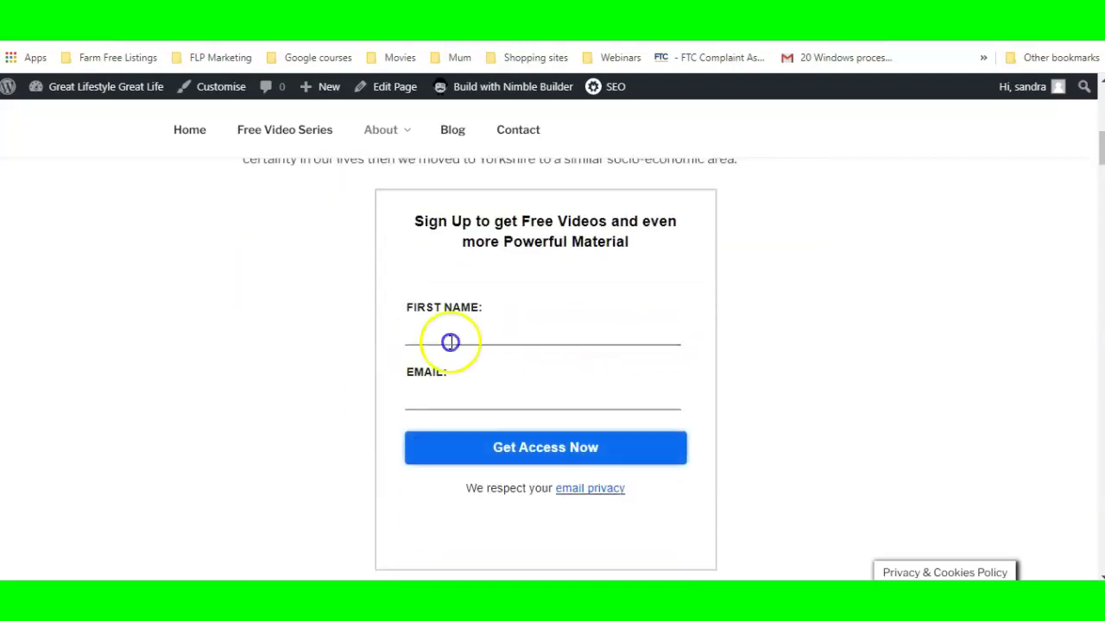
{"action": "scroll", "coordinate": [725, 393], "scroll_direction": "up", "scroll_amount": 3}
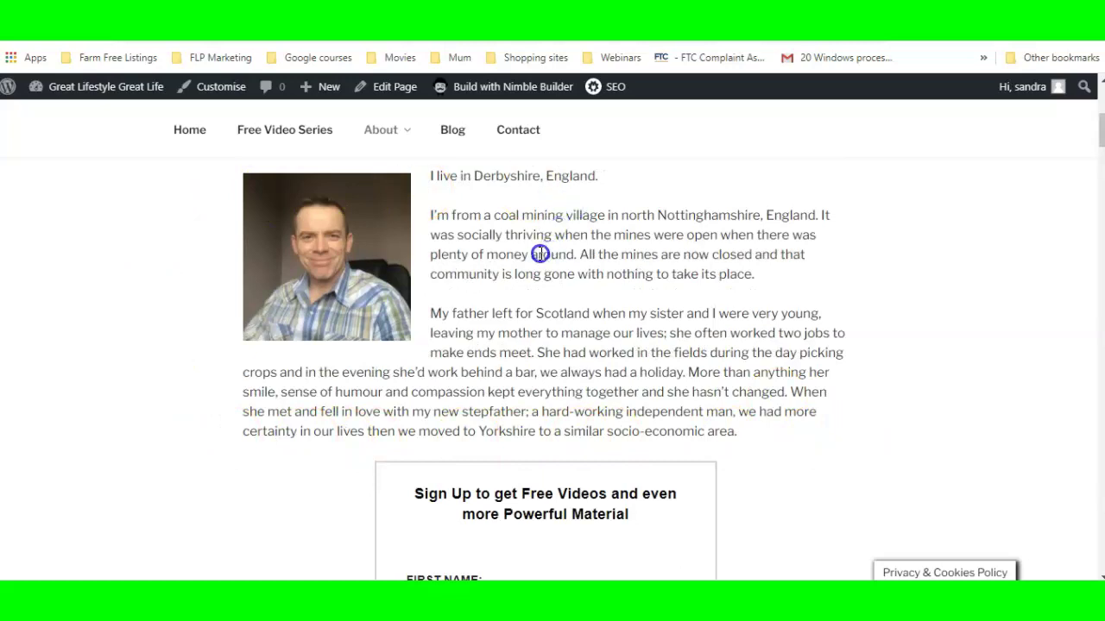
{"action": "scroll", "coordinate": [539, 253], "scroll_direction": "up", "scroll_amount": 3}
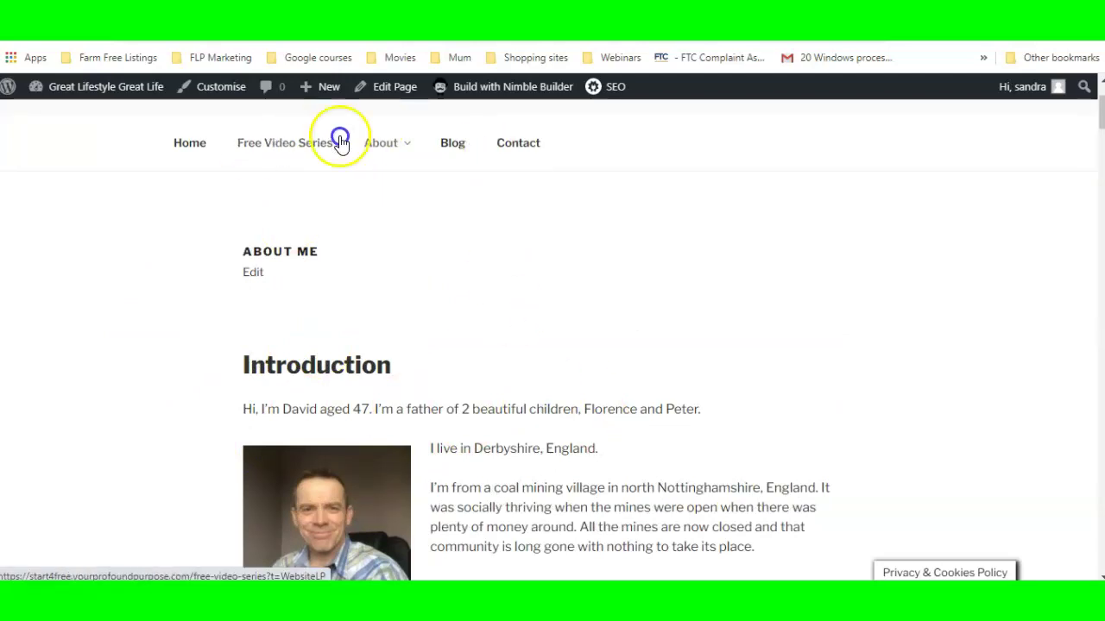
{"action": "scroll", "coordinate": [538, 178], "scroll_direction": "up", "scroll_amount": 2}
{"action": "left_click", "coordinate": [506, 284]}
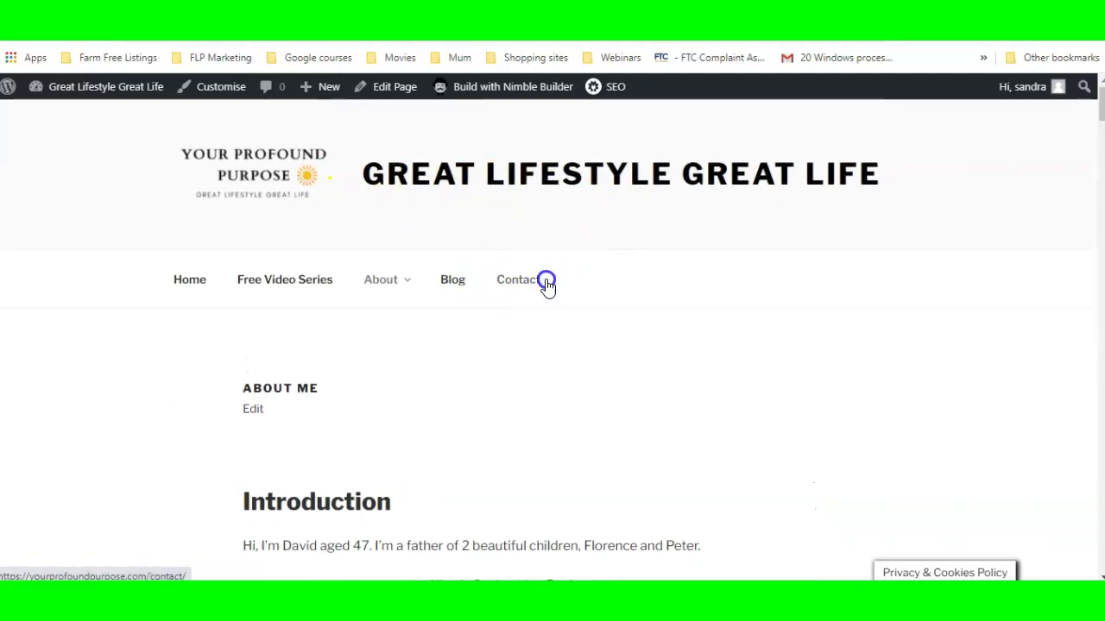
{"action": "scroll", "coordinate": [547, 304], "scroll_direction": "down", "scroll_amount": 2}
{"action": "scroll", "coordinate": [546, 304], "scroll_direction": "down", "scroll_amount": 12}
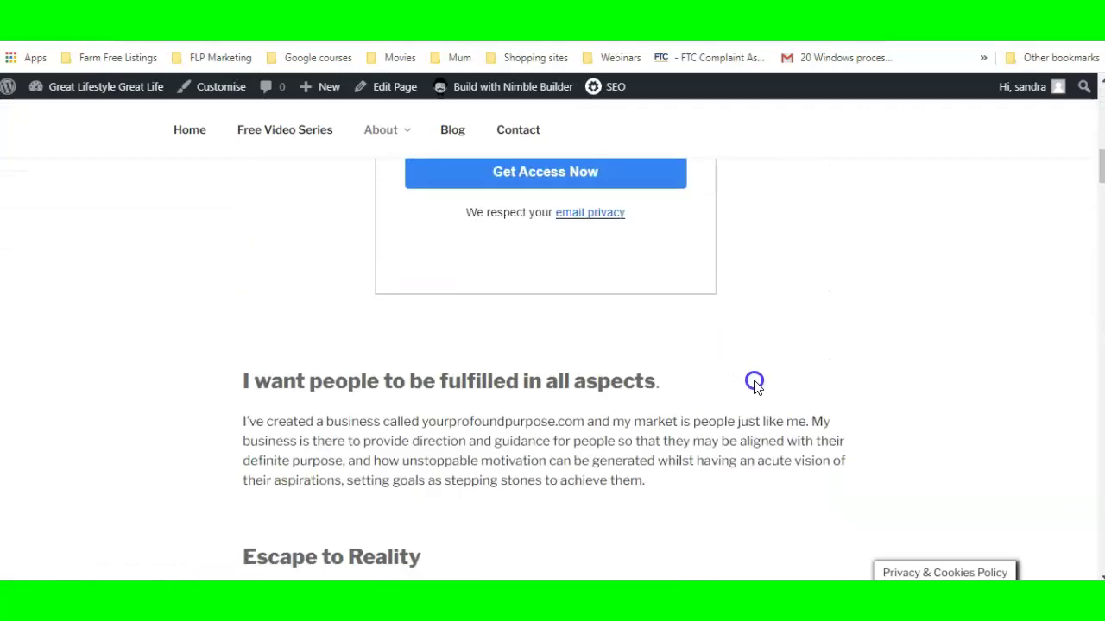
{"action": "scroll", "coordinate": [558, 373], "scroll_direction": "down", "scroll_amount": 12}
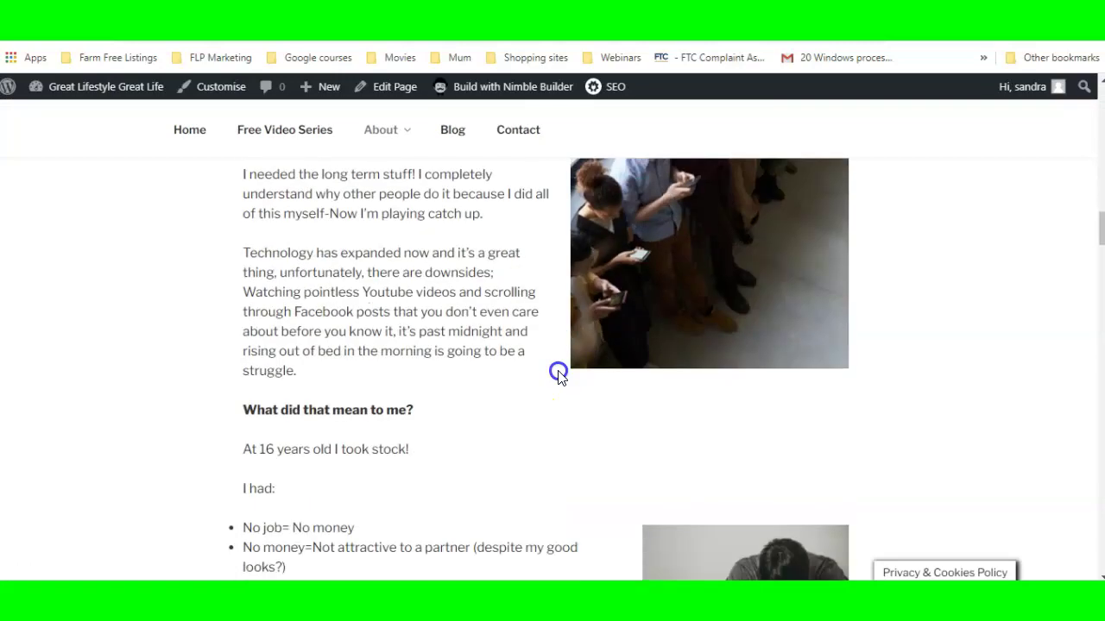
{"action": "scroll", "coordinate": [558, 373], "scroll_direction": "down", "scroll_amount": 1}
{"action": "scroll", "coordinate": [558, 373], "scroll_direction": "up", "scroll_amount": 10}
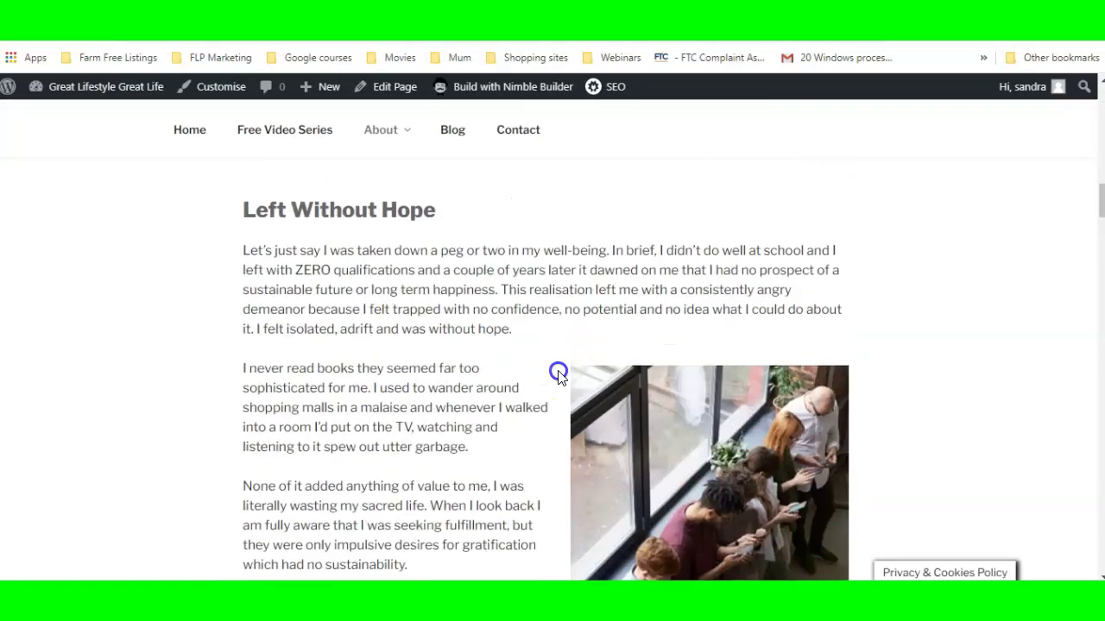
{"action": "scroll", "coordinate": [558, 373], "scroll_direction": "up", "scroll_amount": 10}
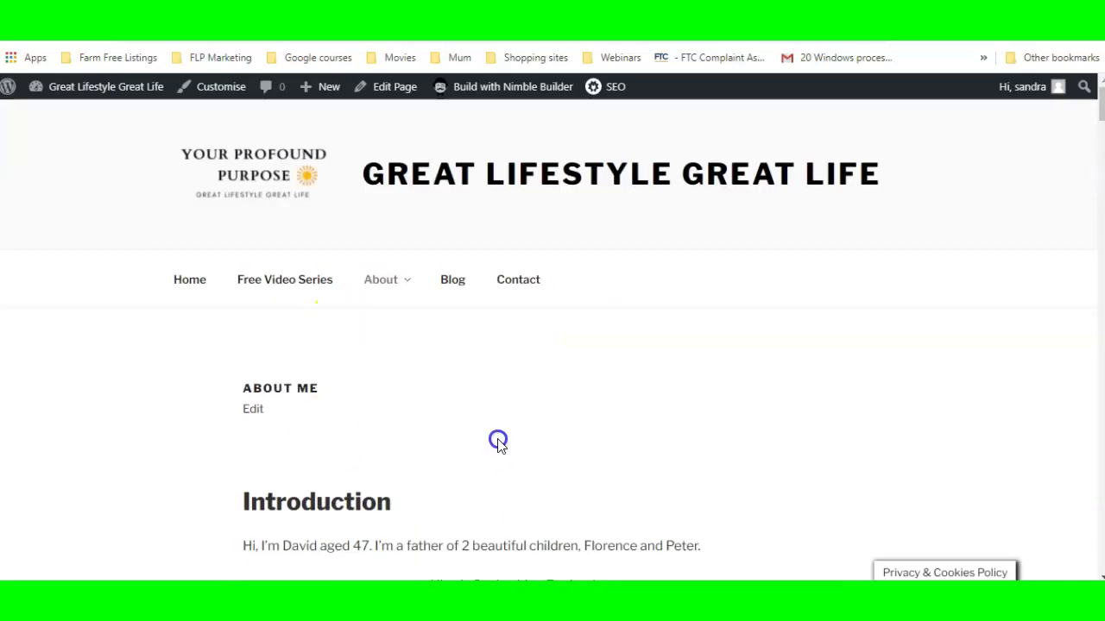
{"action": "scroll", "coordinate": [496, 440], "scroll_direction": "down", "scroll_amount": 2}
{"action": "scroll", "coordinate": [388, 320], "scroll_direction": "up", "scroll_amount": 2}
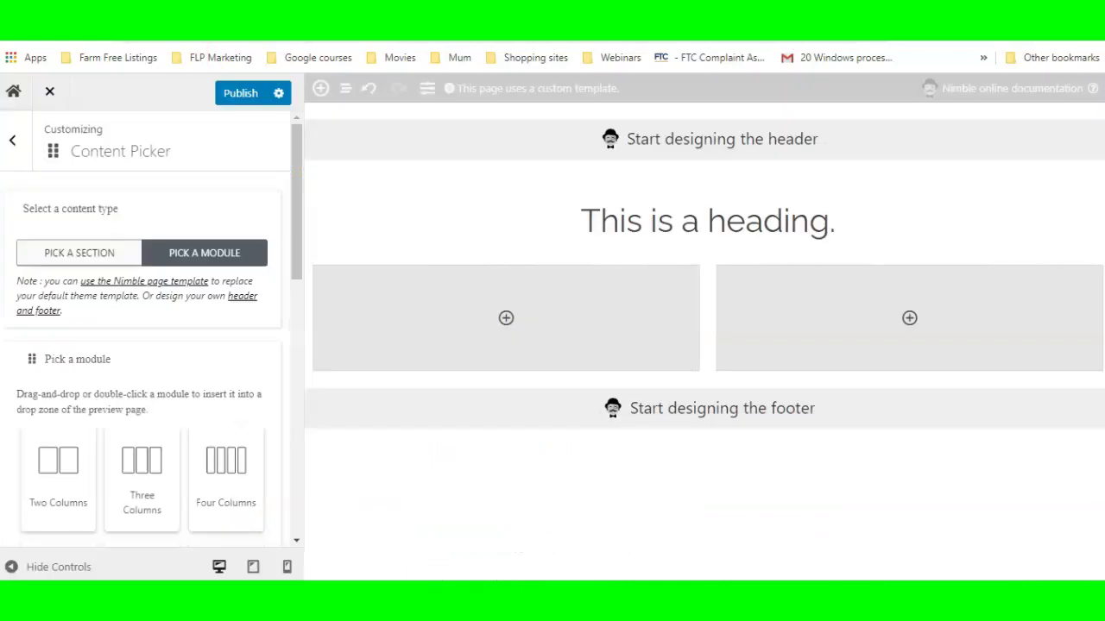
Insert a new section in the header area and look through the prebuilt introduction sections
{"action": "mouse_move", "coordinate": [703, 144]}
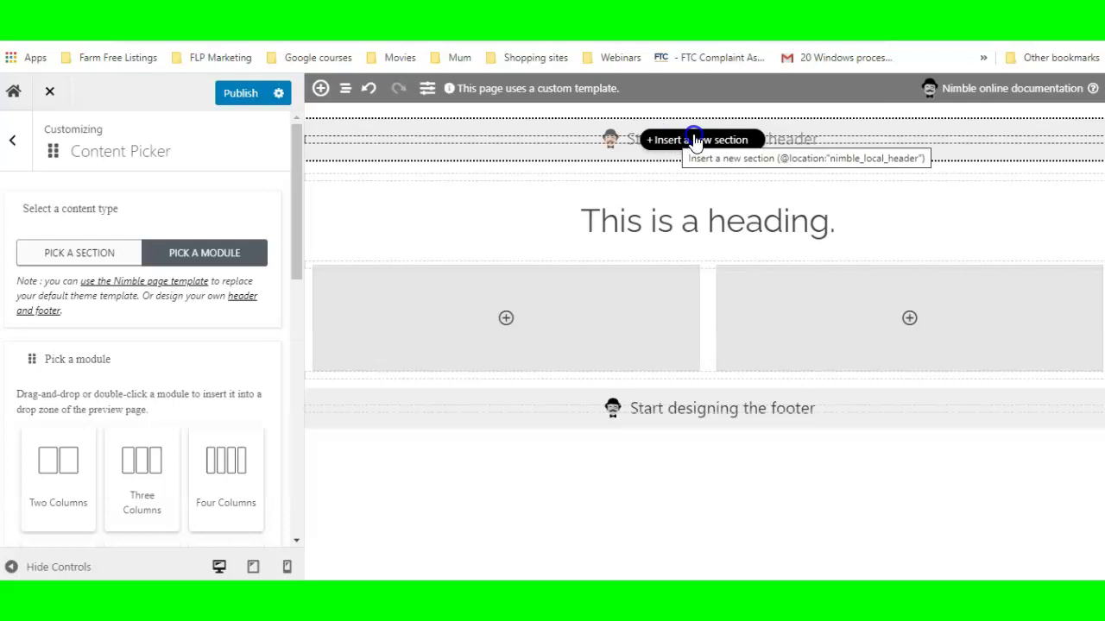
{"action": "left_click", "coordinate": [691, 140]}
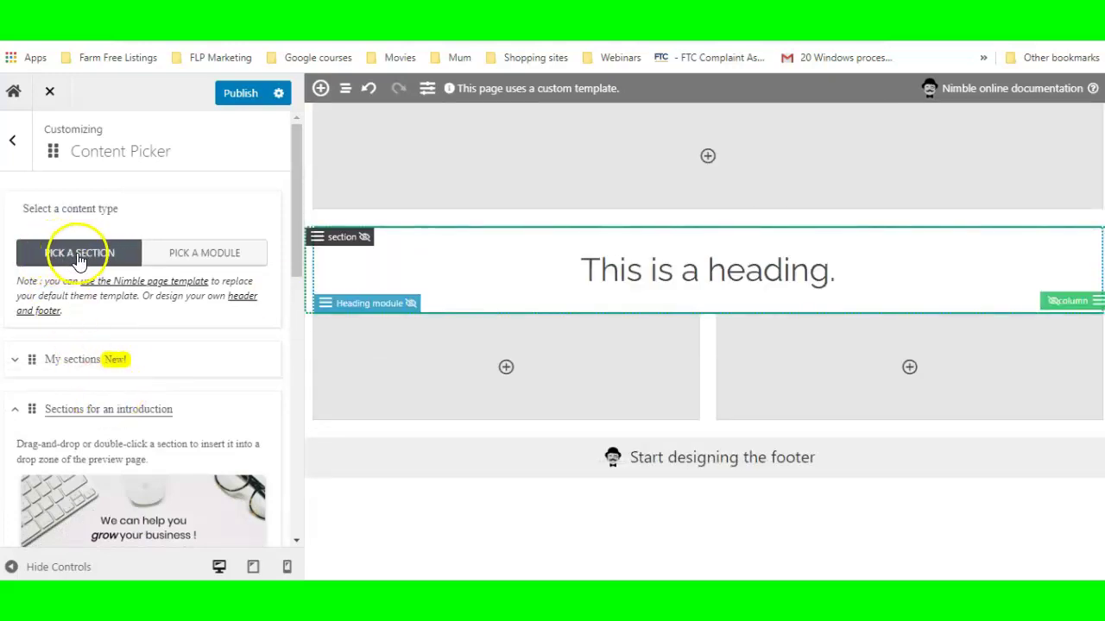
{"action": "scroll", "coordinate": [97, 349], "scroll_direction": "down", "scroll_amount": 3}
{"action": "scroll", "coordinate": [97, 349], "scroll_direction": "down", "scroll_amount": 3}
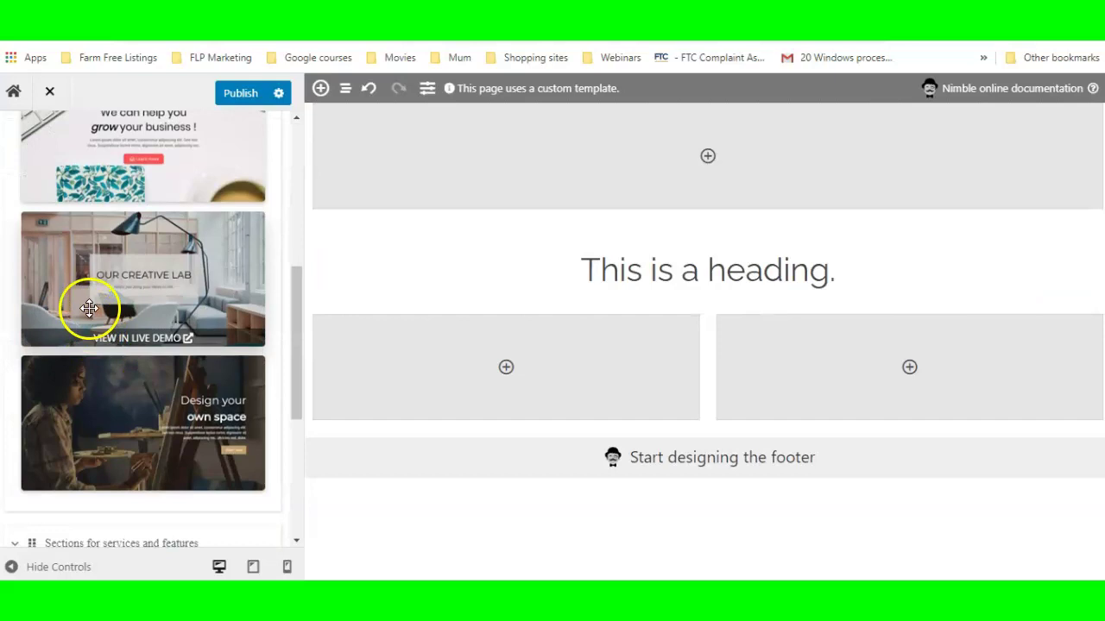
{"action": "scroll", "coordinate": [98, 309], "scroll_direction": "up", "scroll_amount": 4}
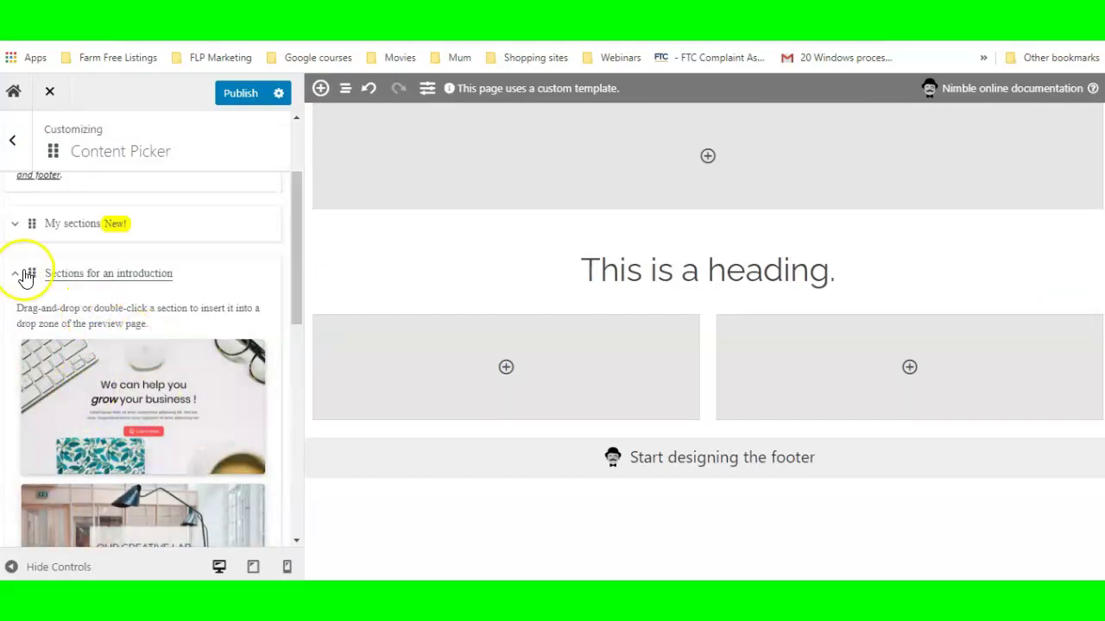
{"action": "left_click", "coordinate": [14, 274]}
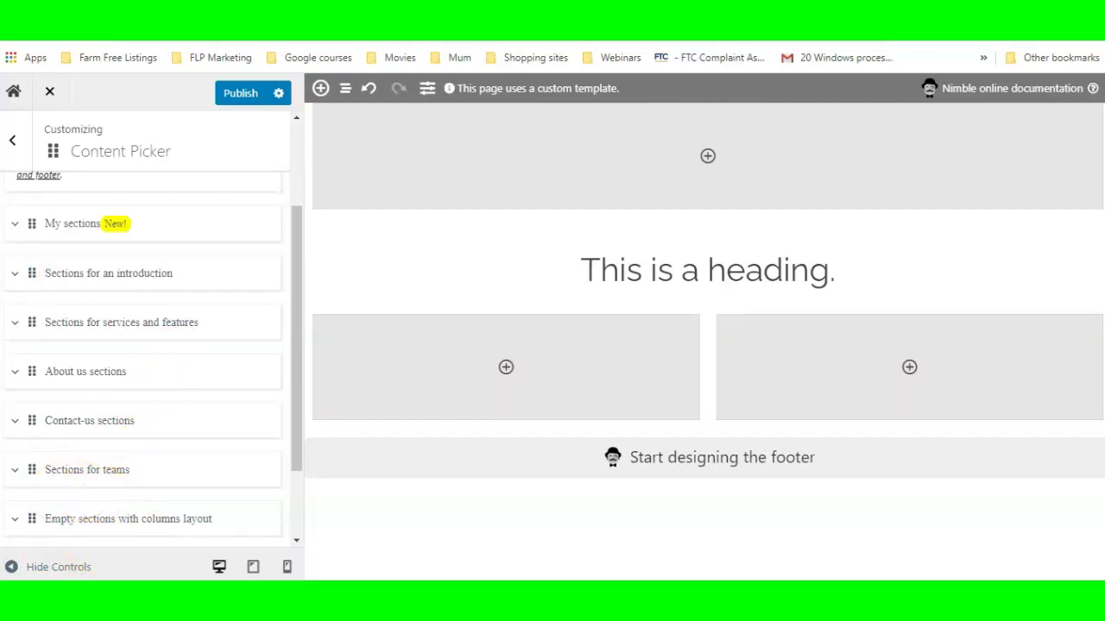
Place the saved section hp_header menu_2 from My sections into the empty header section
{"action": "left_click", "coordinate": [77, 227]}
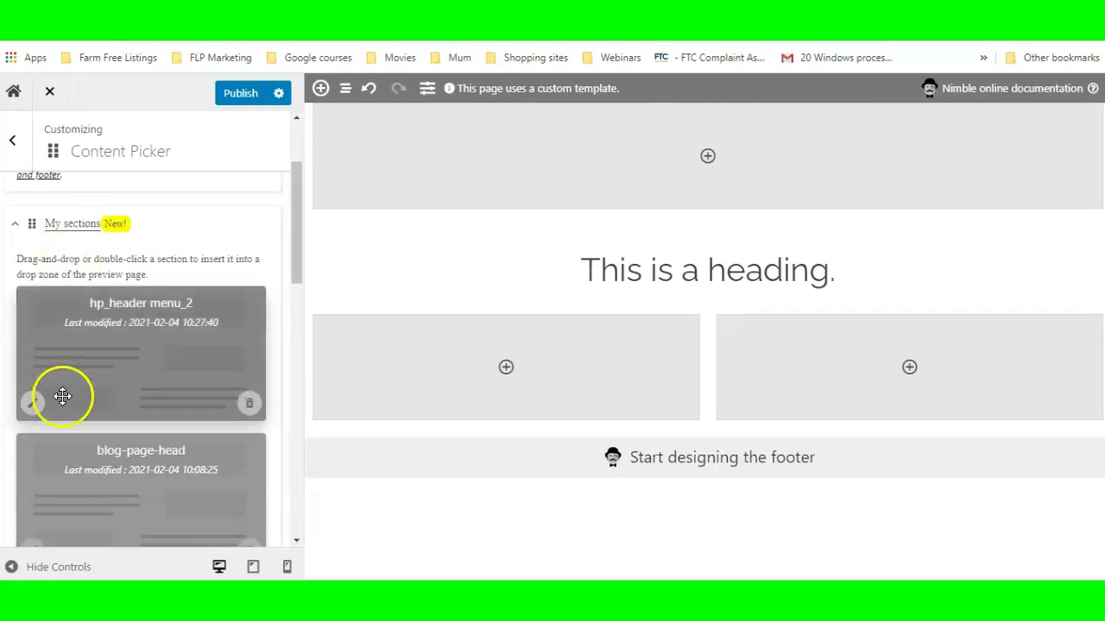
{"action": "scroll", "coordinate": [168, 470], "scroll_direction": "down", "scroll_amount": 1}
{"action": "scroll", "coordinate": [168, 471], "scroll_direction": "down", "scroll_amount": 1}
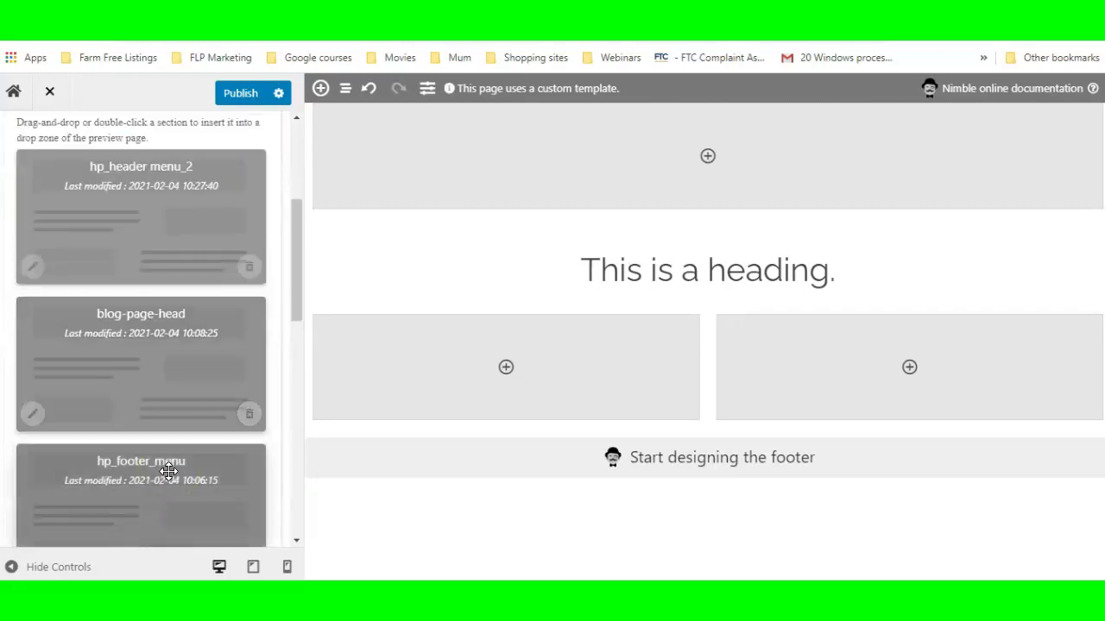
{"action": "scroll", "coordinate": [167, 506], "scroll_direction": "down", "scroll_amount": 2}
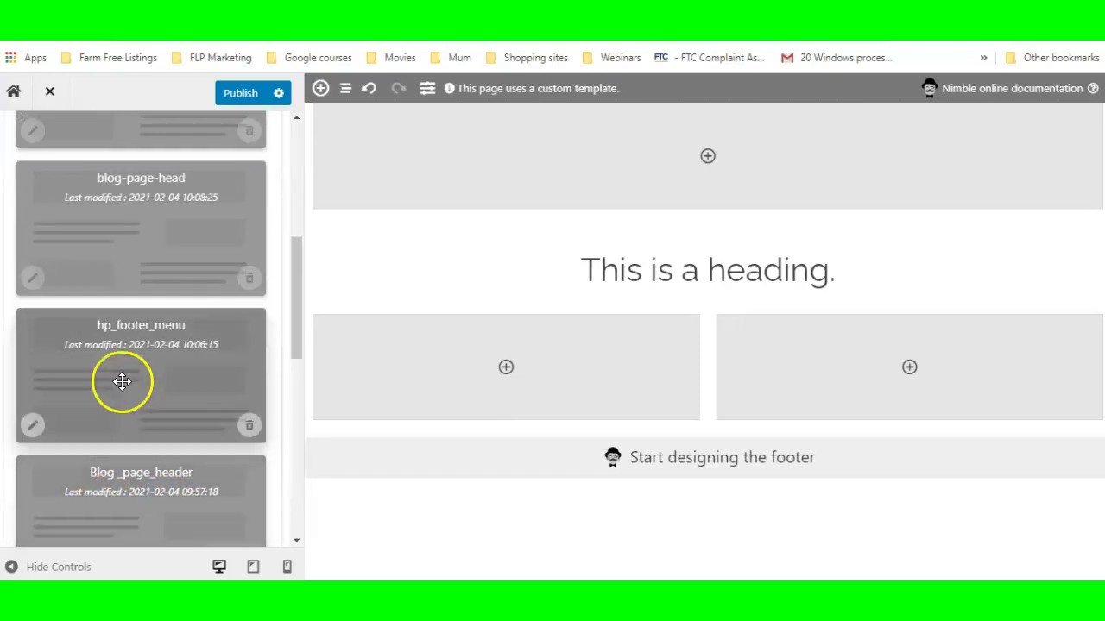
{"action": "scroll", "coordinate": [140, 371], "scroll_direction": "down", "scroll_amount": 2}
{"action": "scroll", "coordinate": [140, 371], "scroll_direction": "down", "scroll_amount": 2}
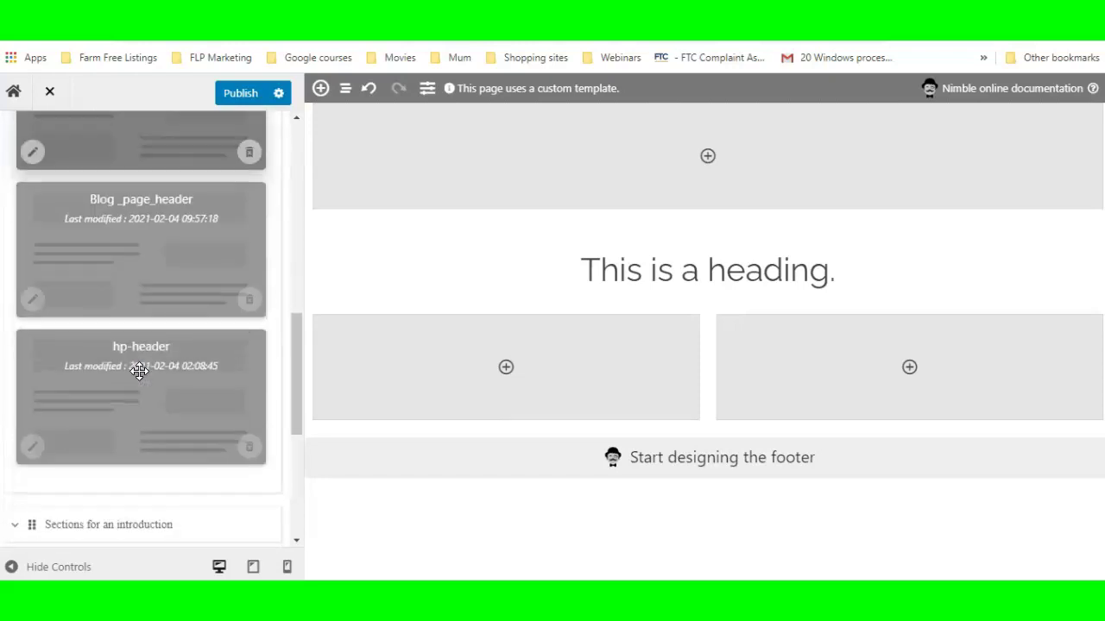
{"action": "scroll", "coordinate": [160, 427], "scroll_direction": "up", "scroll_amount": 7}
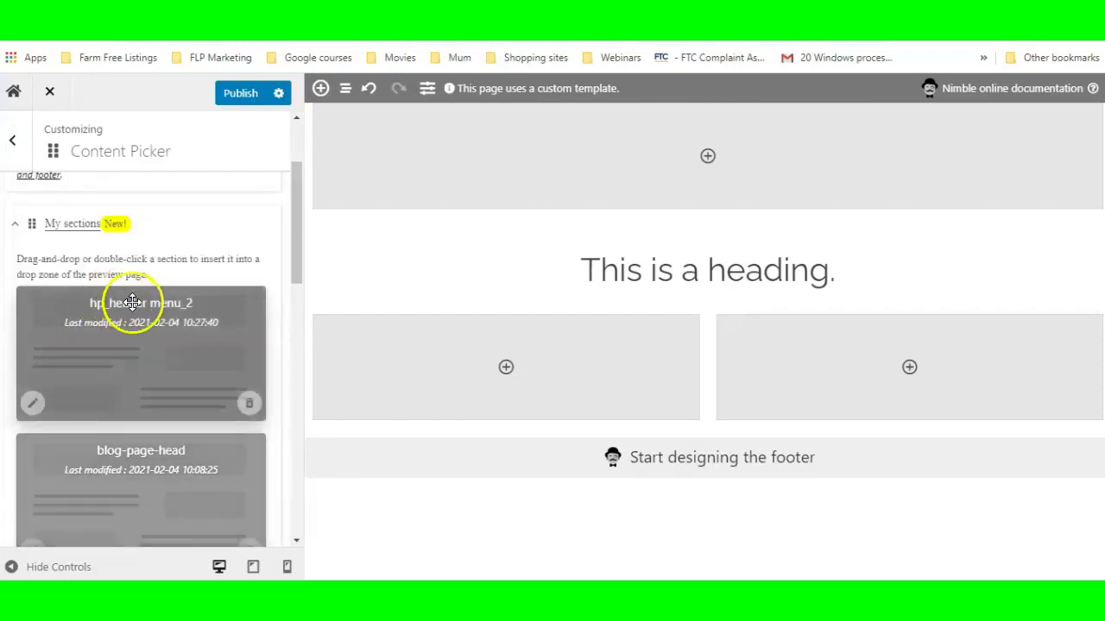
{"action": "left_click_drag", "start_coordinate": [130, 355], "coordinate": [727, 157]}
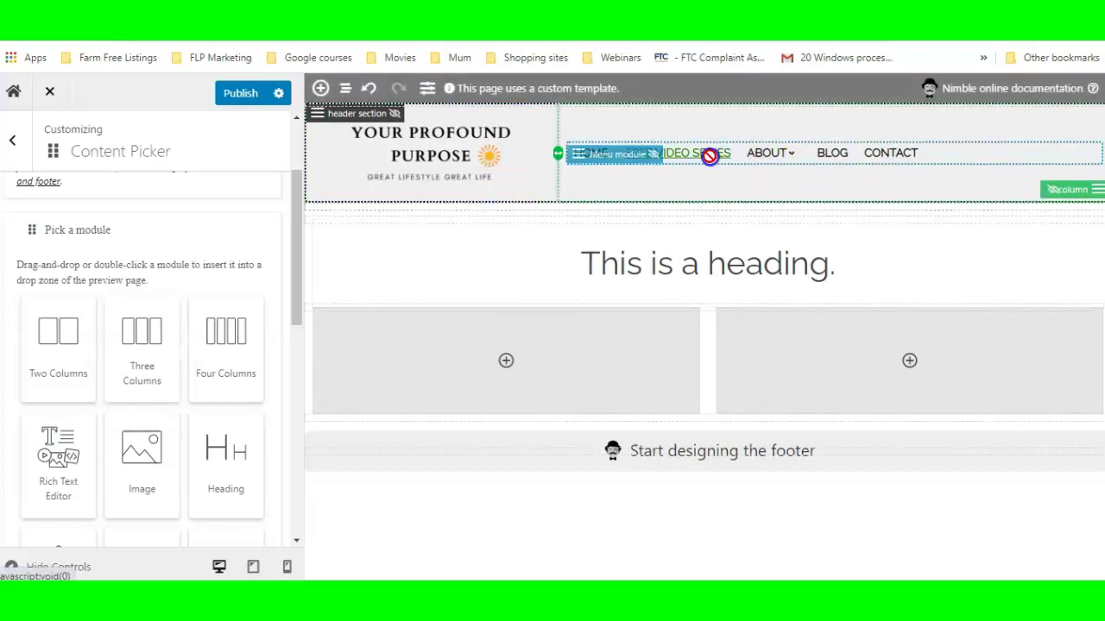
Insert a new section in the footer area and place the saved section hp_footer_menu in it
{"action": "mouse_move", "coordinate": [706, 462]}
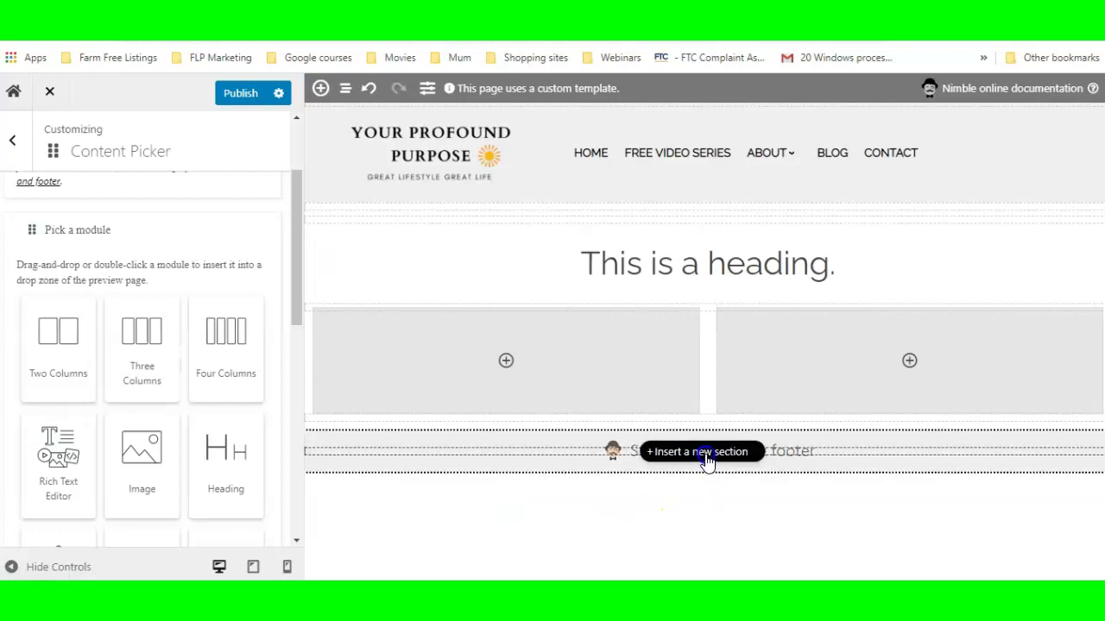
{"action": "left_click", "coordinate": [706, 457]}
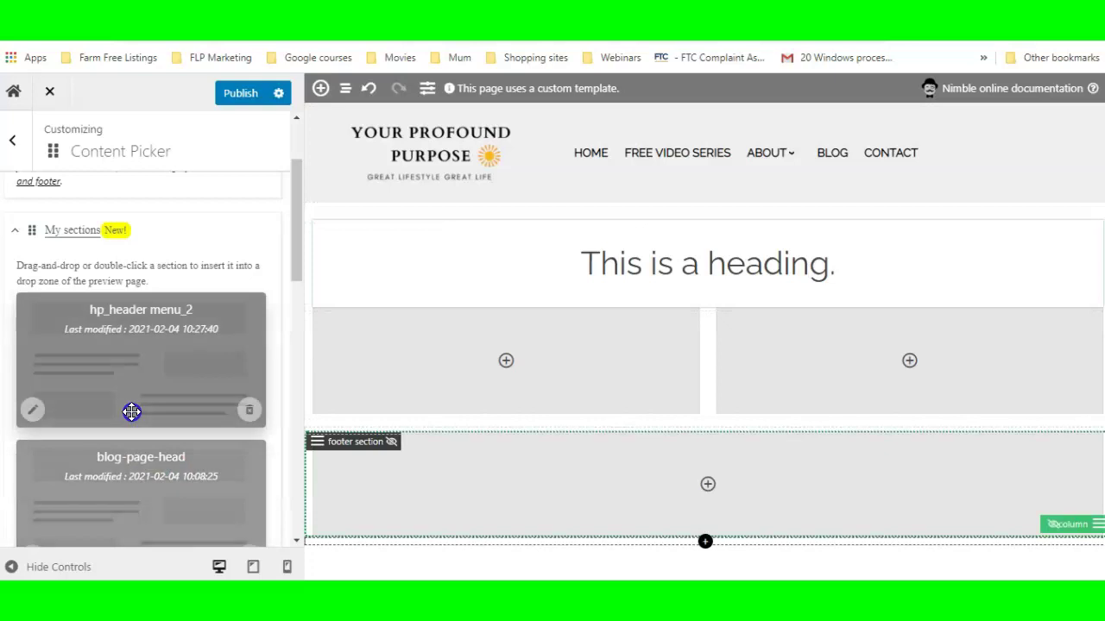
{"action": "scroll", "coordinate": [131, 412], "scroll_direction": "down", "scroll_amount": 5}
{"action": "scroll", "coordinate": [131, 411], "scroll_direction": "down", "scroll_amount": 3}
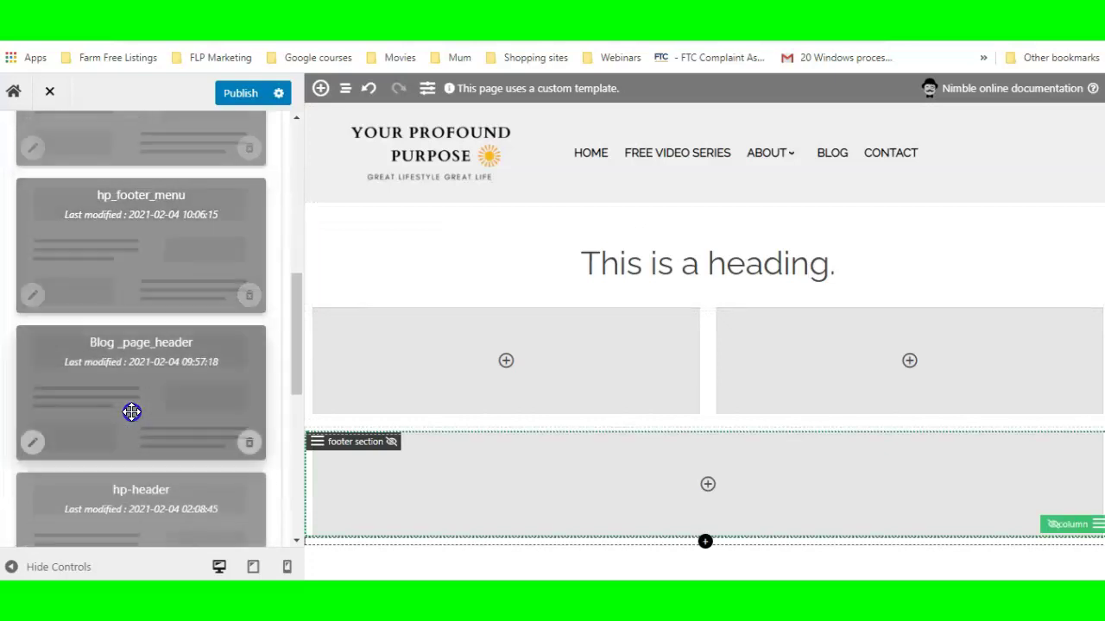
{"action": "scroll", "coordinate": [131, 412], "scroll_direction": "down", "scroll_amount": 2}
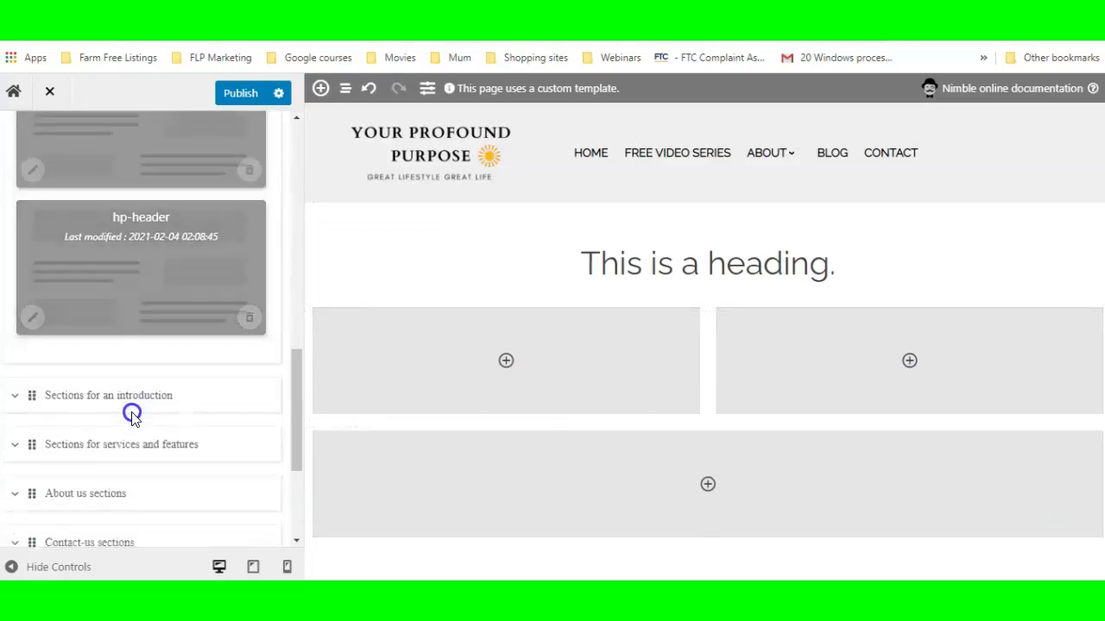
{"action": "scroll", "coordinate": [131, 412], "scroll_direction": "up", "scroll_amount": 4}
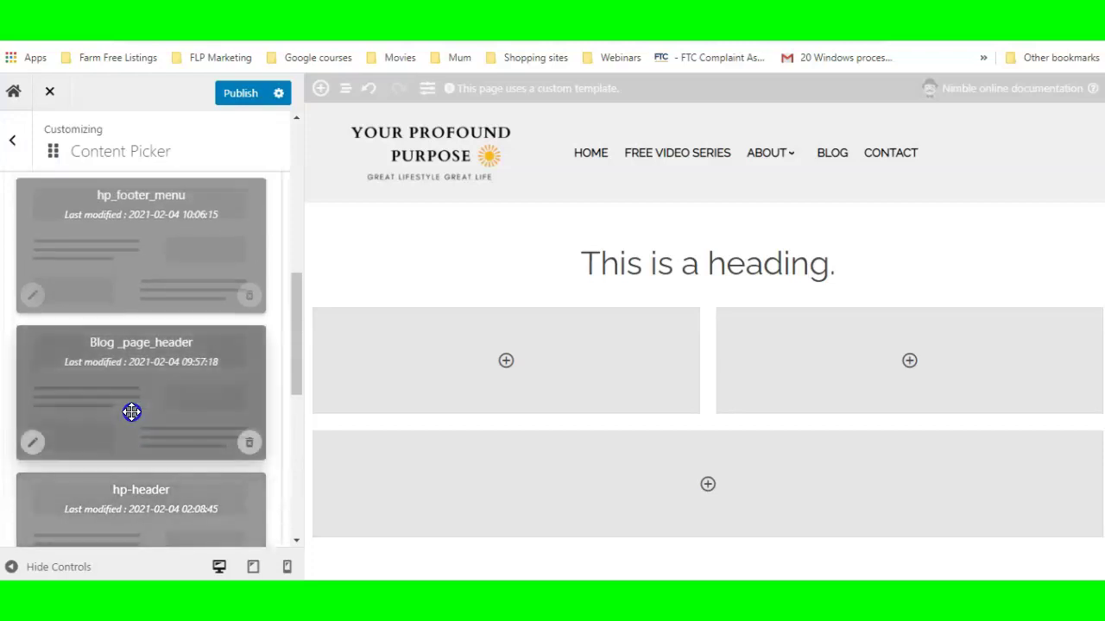
{"action": "left_click_drag", "start_coordinate": [132, 244], "coordinate": [715, 553]}
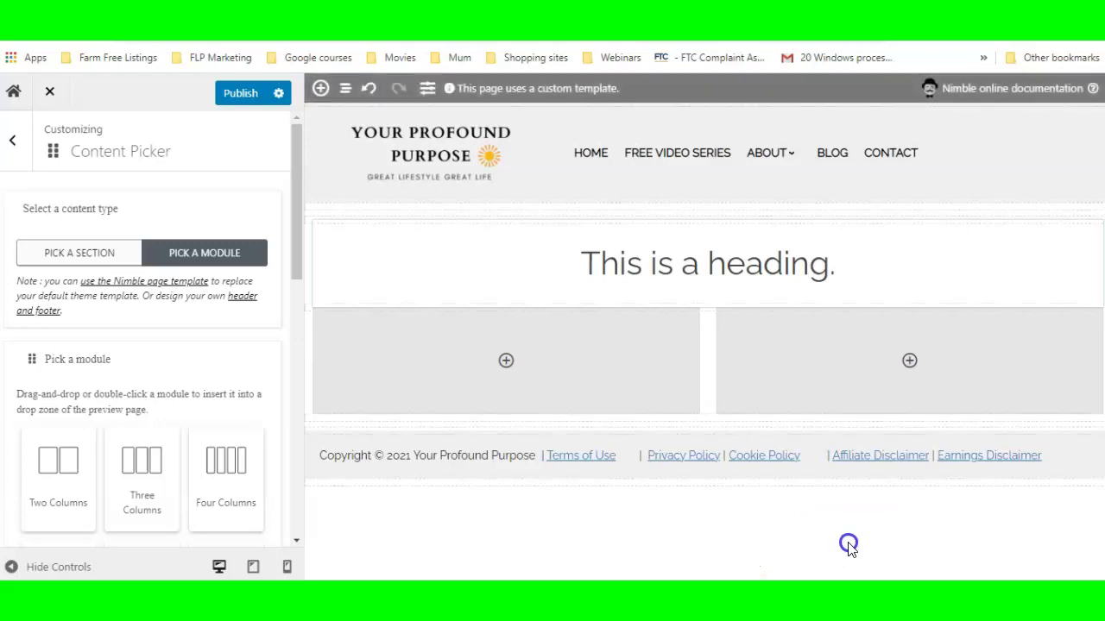
Replace the heading module's placeholder text with "Introduction"
{"action": "left_click", "coordinate": [666, 266]}
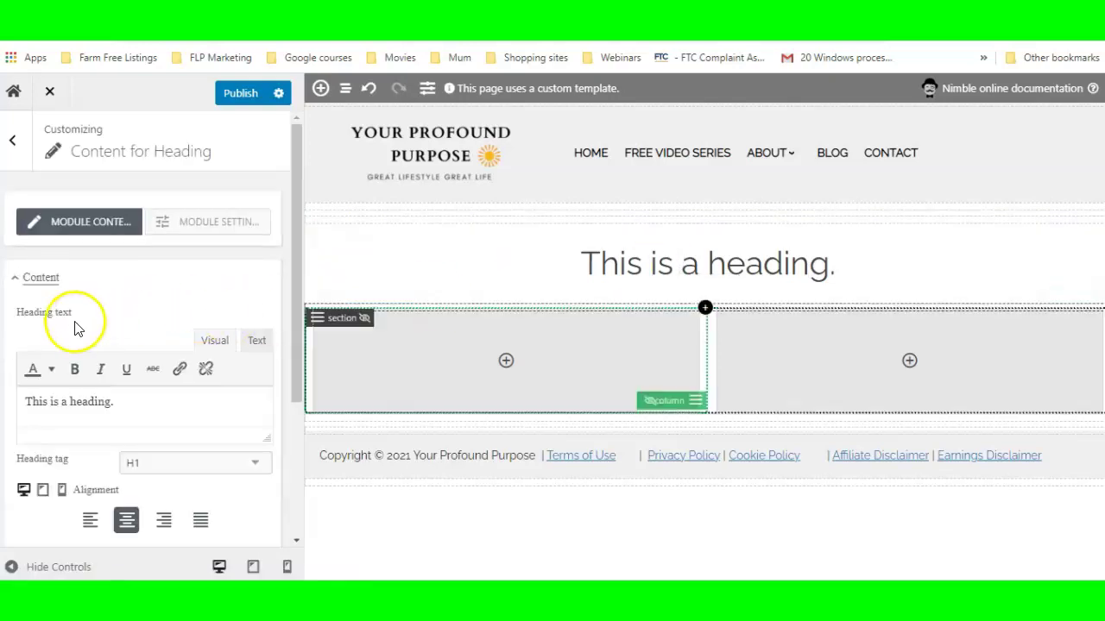
{"action": "left_click_drag", "start_coordinate": [122, 405], "coordinate": [13, 405]}
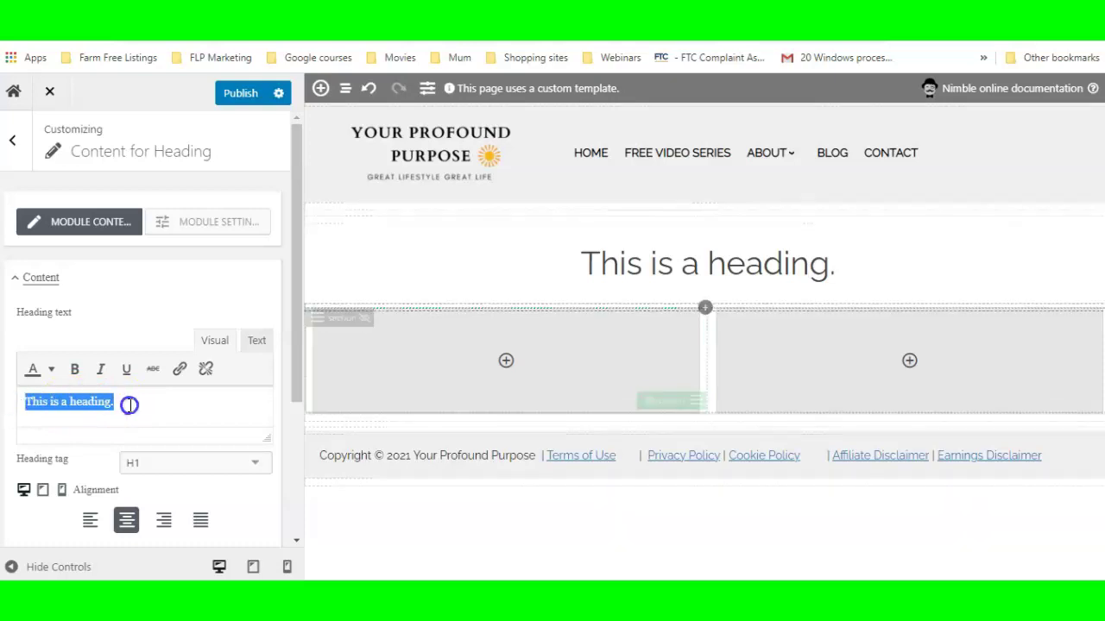
{"action": "type", "text": "Intr"}
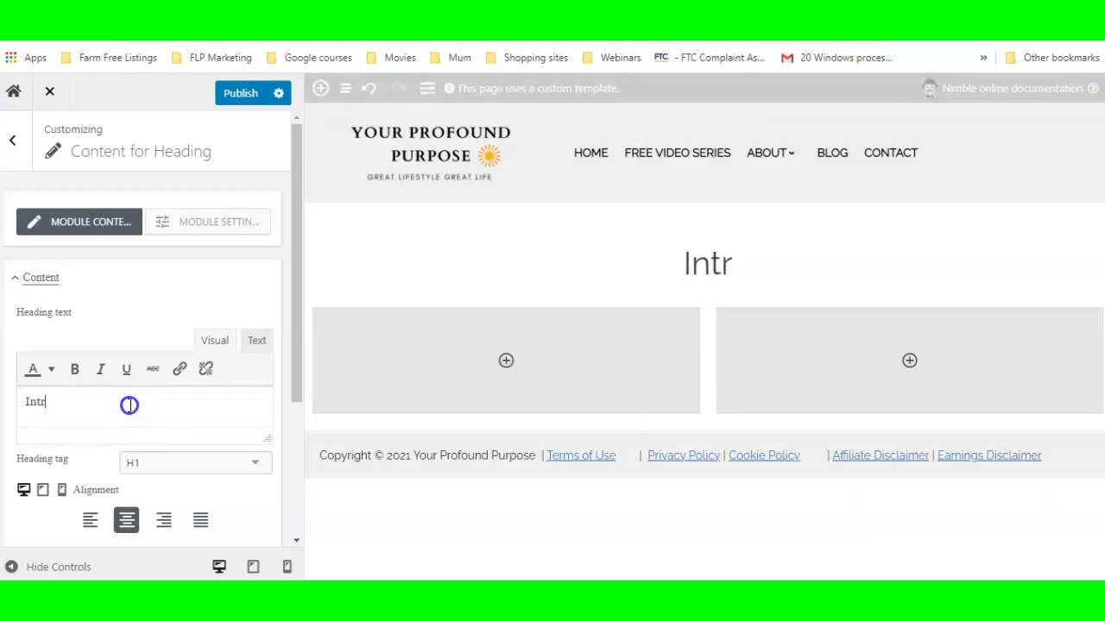
{"action": "type", "text": "oductio"}
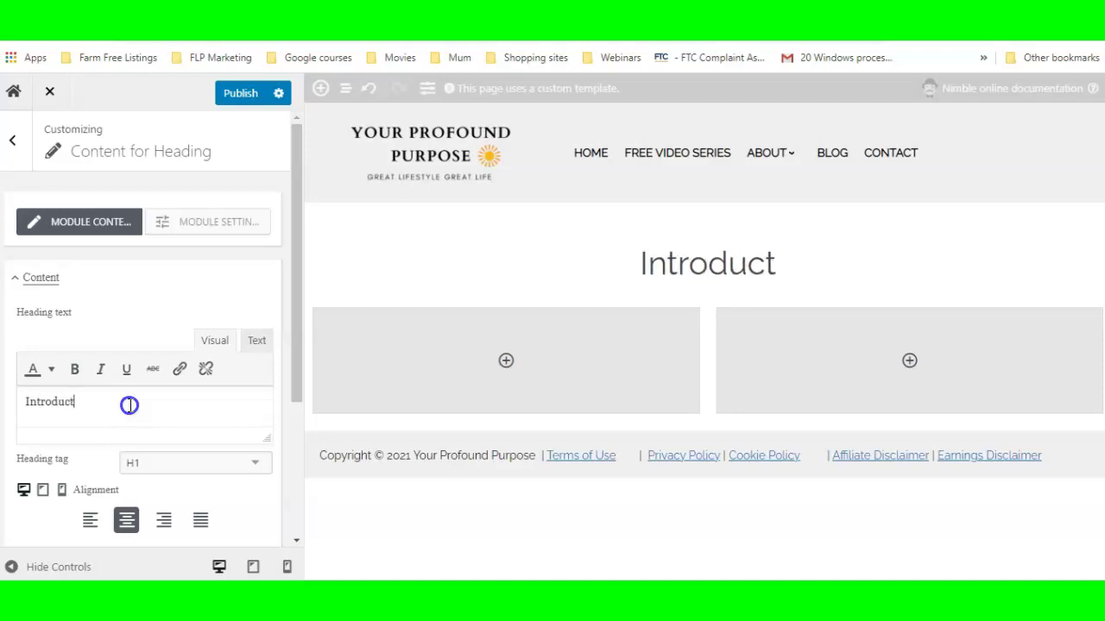
{"action": "type", "text": "n"}
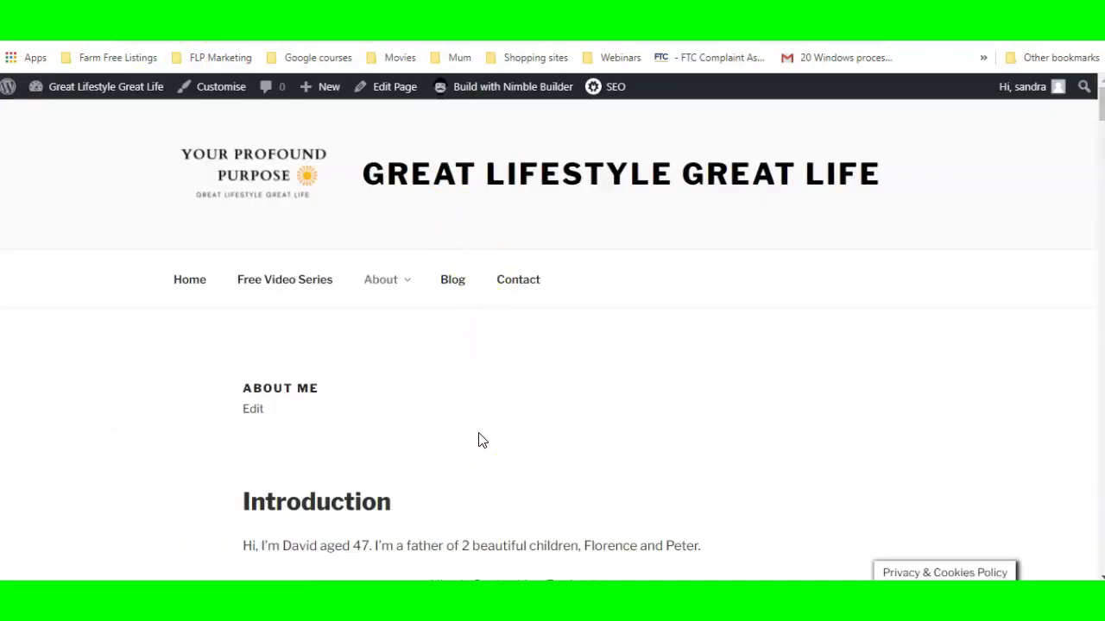
Check the title and introduction on the published About me page, and extend the draft's heading text to "Introduction - About Me"
{"action": "scroll", "coordinate": [481, 440], "scroll_direction": "down", "scroll_amount": 2}
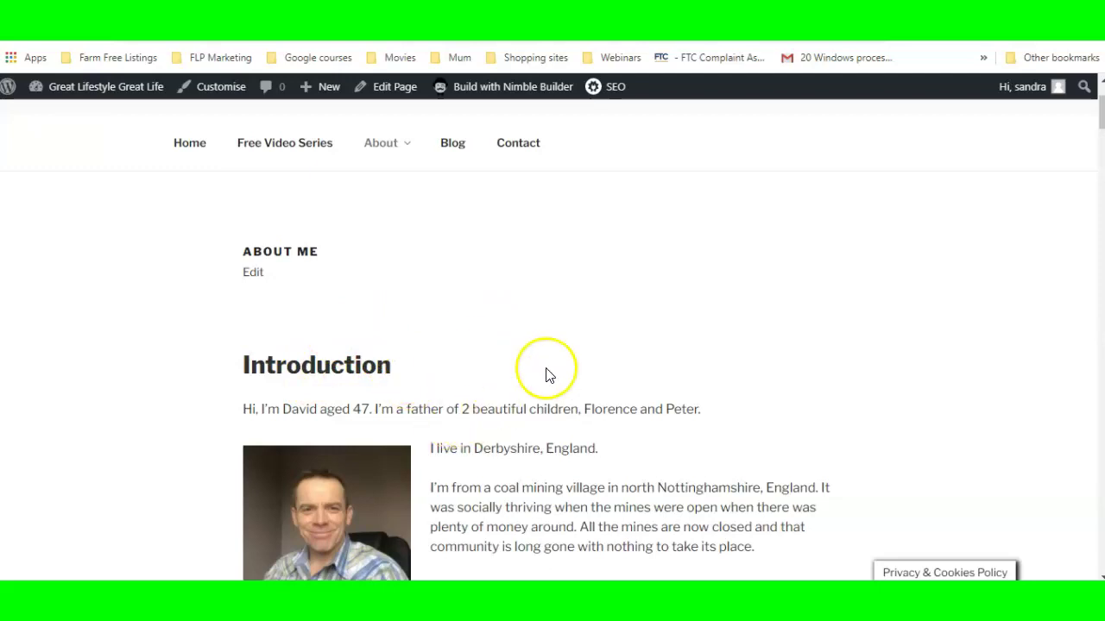
{"action": "scroll", "coordinate": [531, 486], "scroll_direction": "down", "scroll_amount": 3}
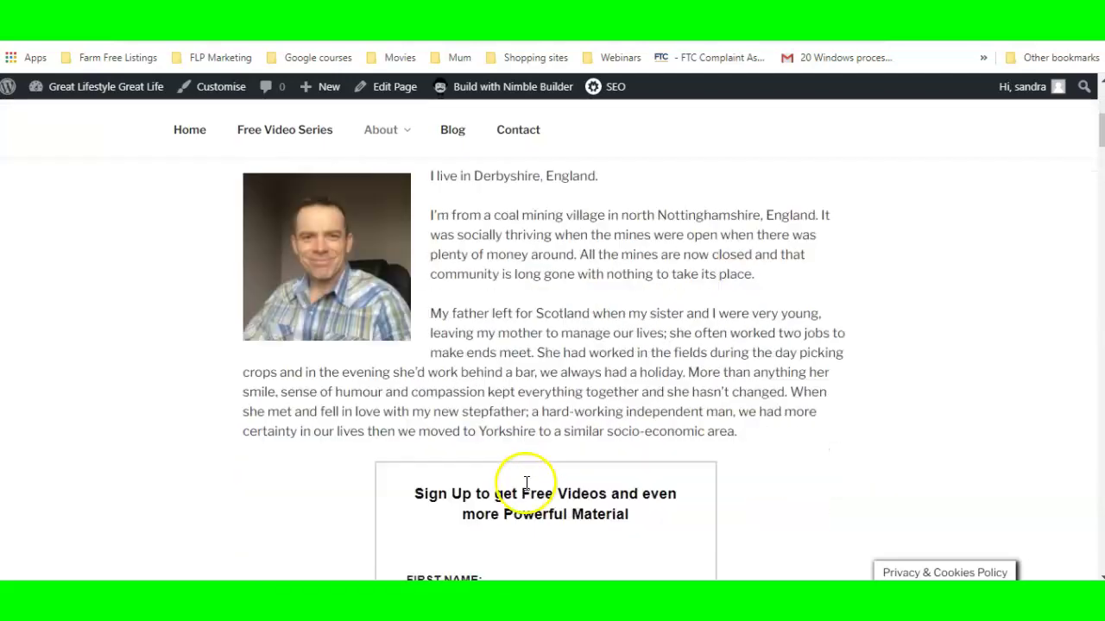
{"action": "scroll", "coordinate": [596, 348], "scroll_direction": "up", "scroll_amount": 3}
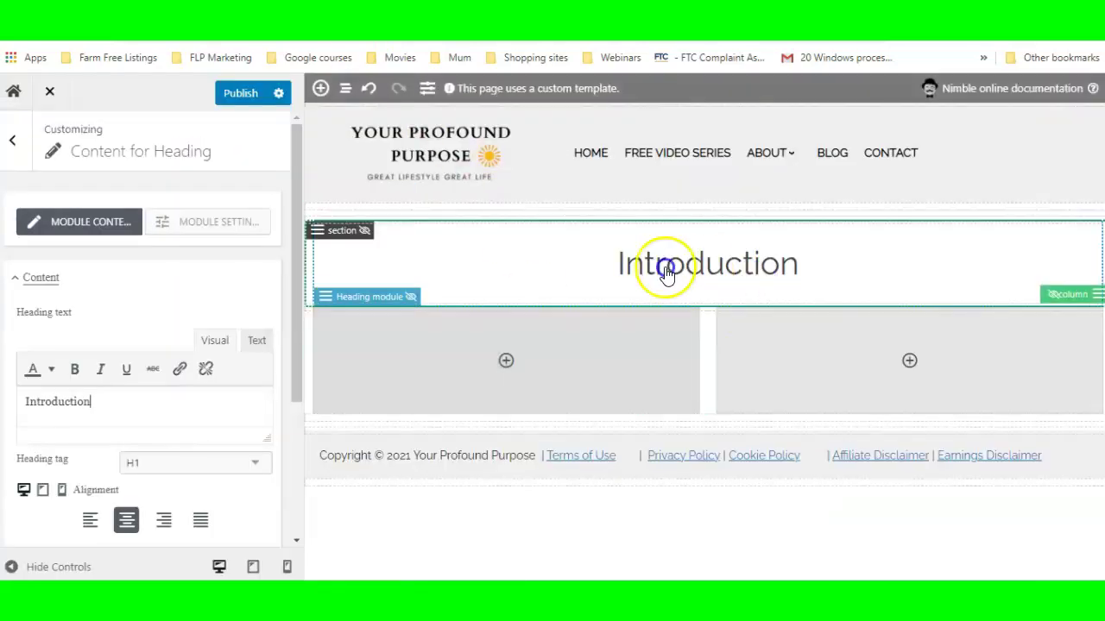
{"action": "left_click", "coordinate": [767, 263]}
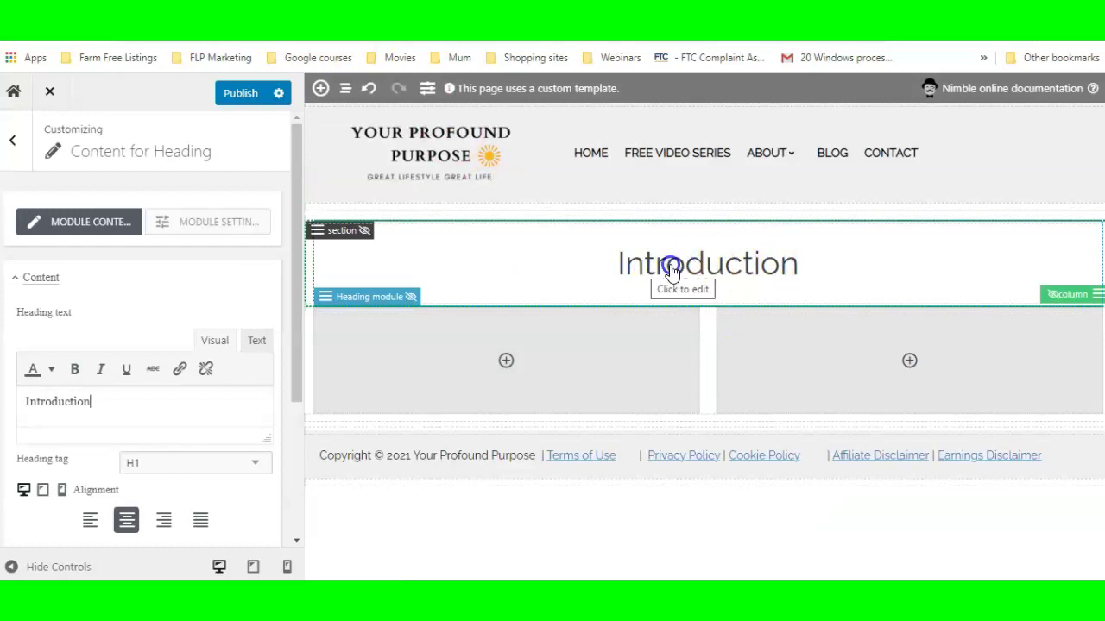
{"action": "left_click", "coordinate": [811, 258]}
{"action": "left_click", "coordinate": [813, 267]}
{"action": "left_click", "coordinate": [801, 266]}
{"action": "left_click", "coordinate": [27, 406]}
{"action": "left_click", "coordinate": [98, 404]}
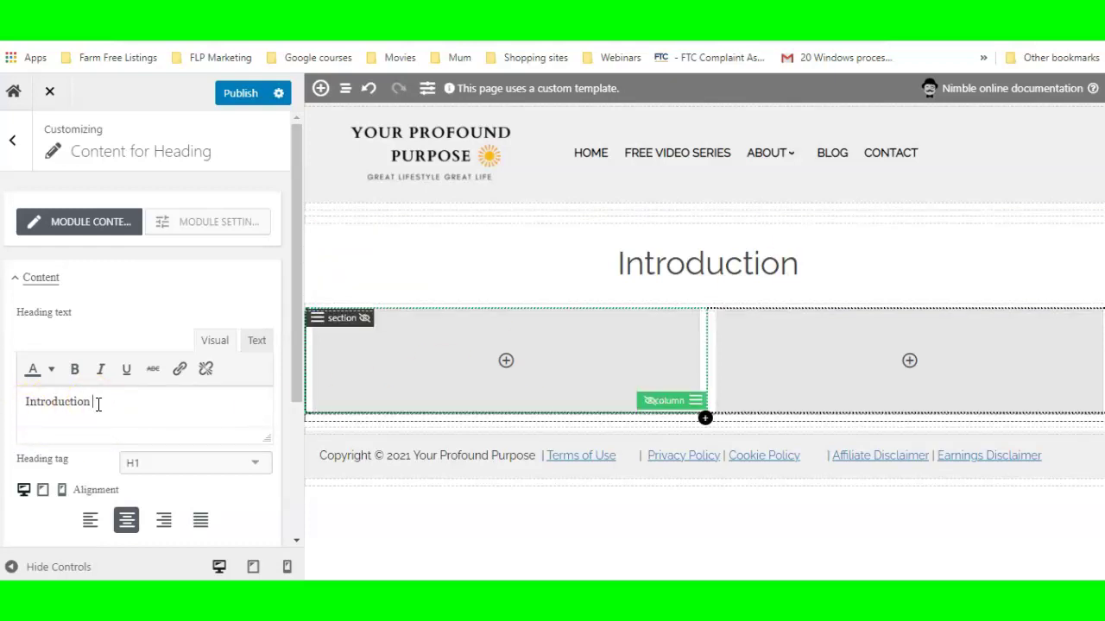
{"action": "type", "text": "- A"}
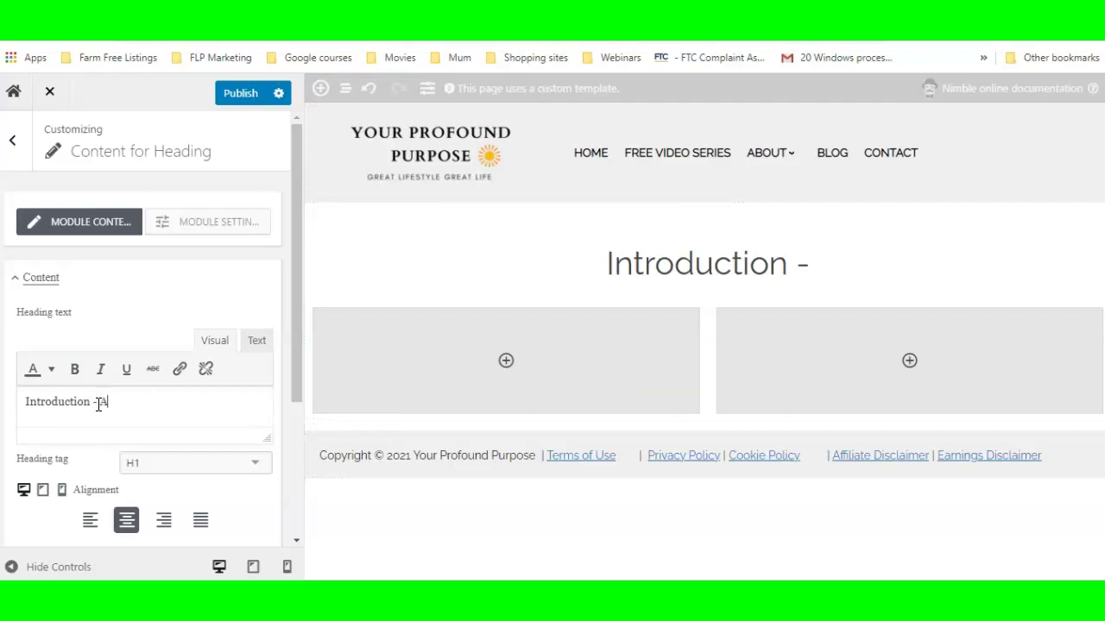
{"action": "type", "text": "bout Me"}
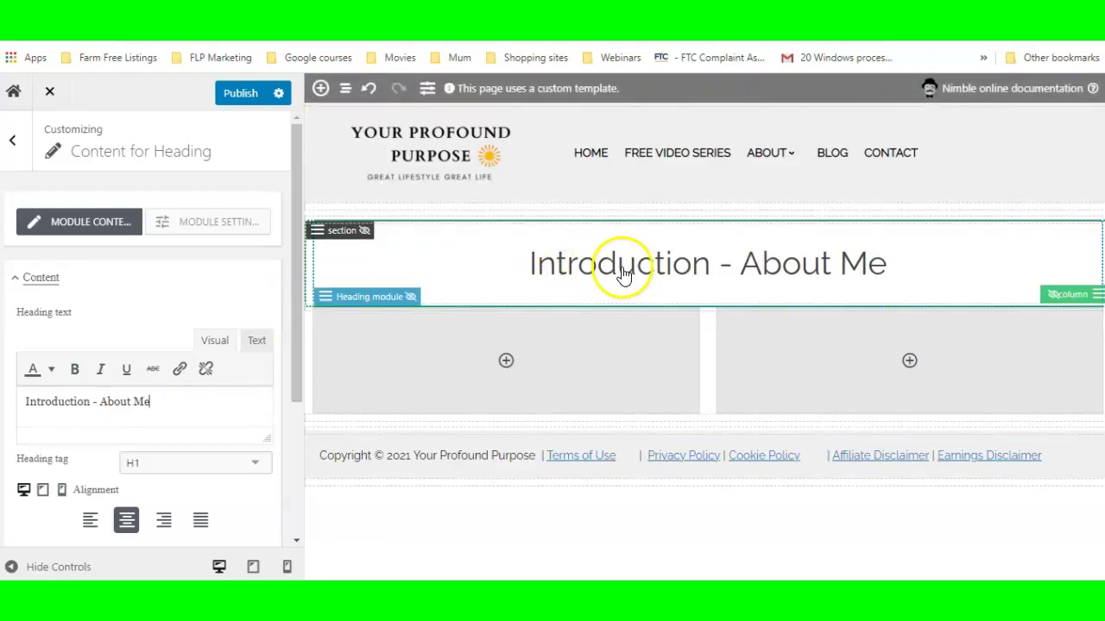
Try left alignment and the turn-into-a-link option on the heading, keeping it centre-aligned and unlinked
{"action": "scroll", "coordinate": [128, 475], "scroll_direction": "down", "scroll_amount": 3}
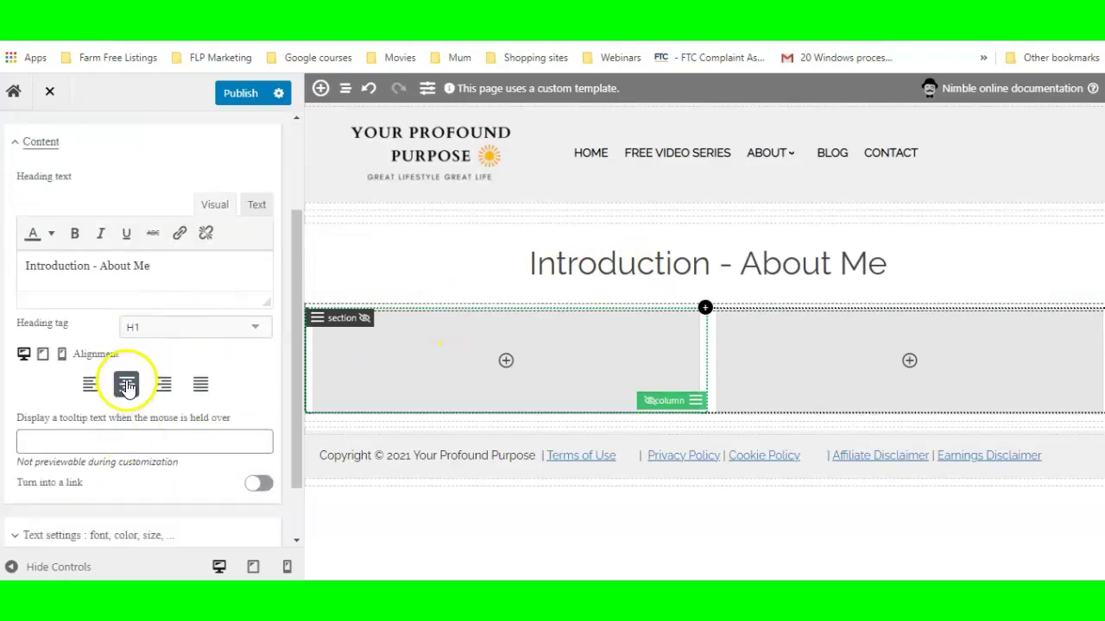
{"action": "left_click", "coordinate": [89, 384]}
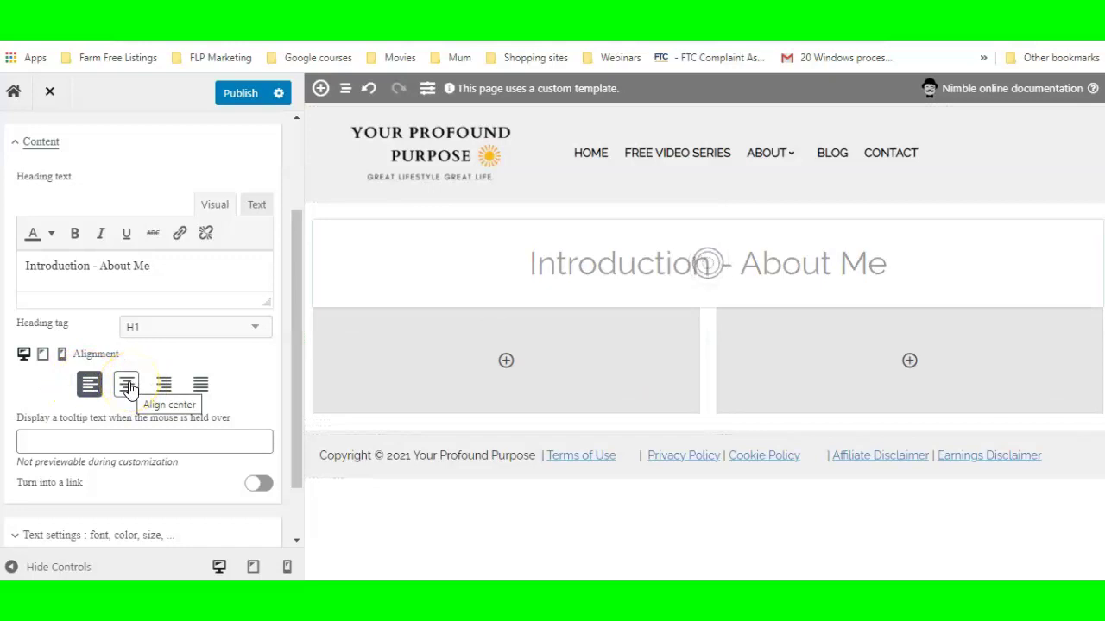
{"action": "left_click", "coordinate": [127, 387]}
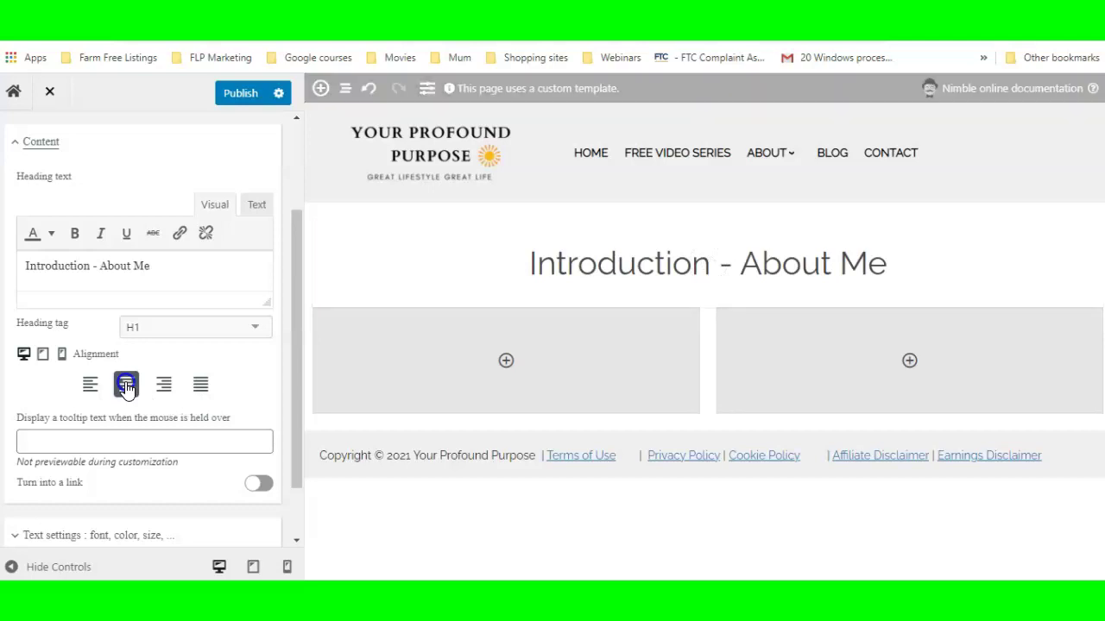
{"action": "left_click", "coordinate": [259, 486]}
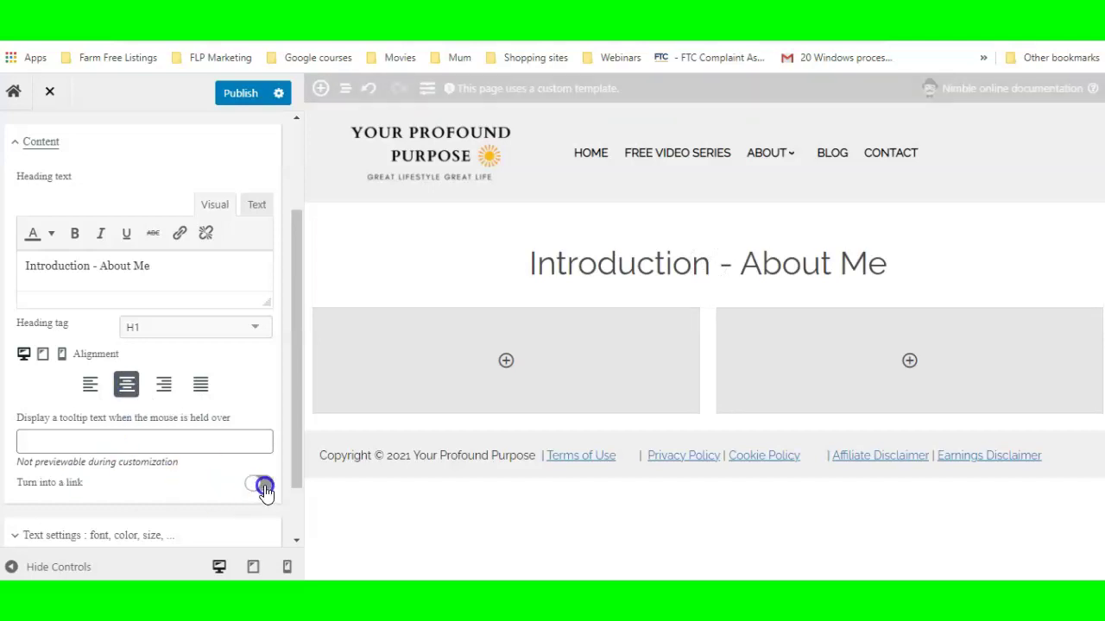
{"action": "scroll", "coordinate": [197, 412], "scroll_direction": "down", "scroll_amount": 1}
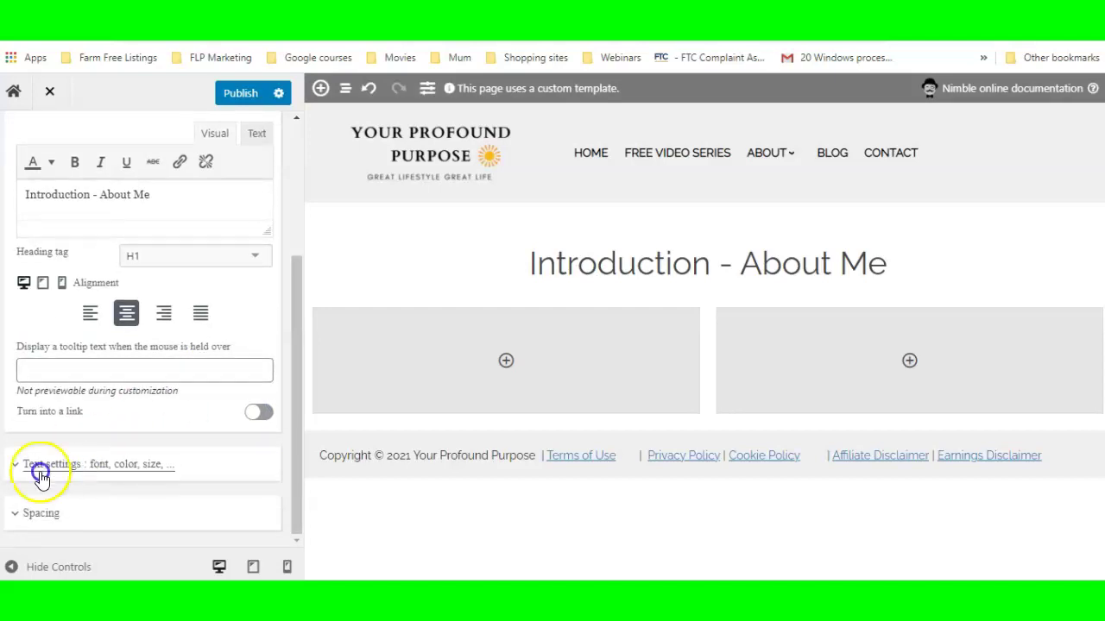
{"action": "scroll", "coordinate": [144, 392], "scroll_direction": "up", "scroll_amount": 2}
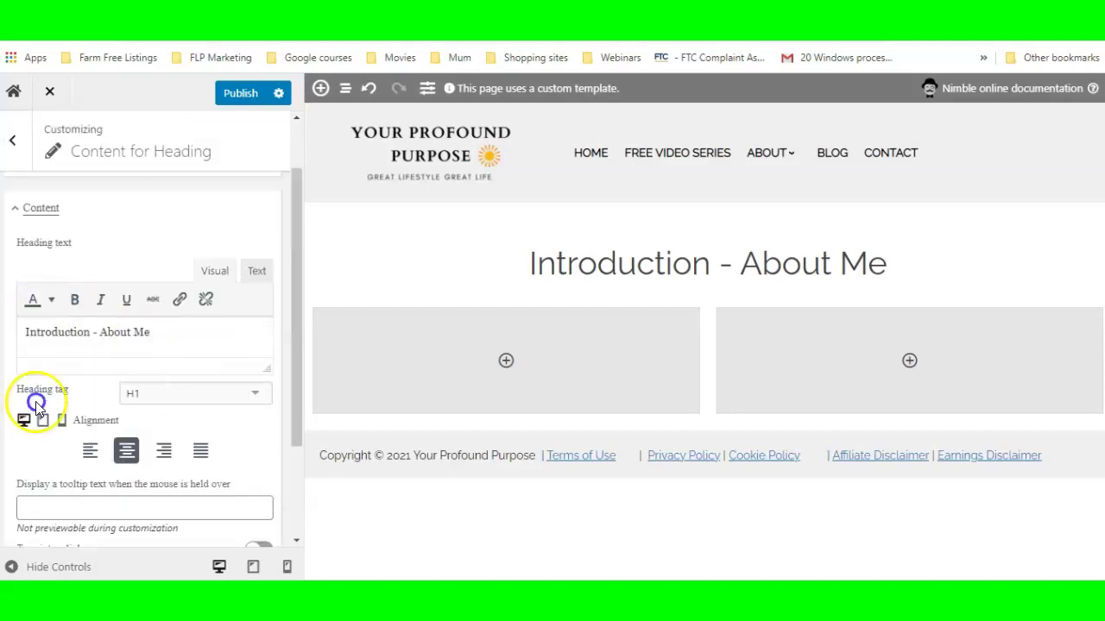
Set the heading's font family to Raleway regular in its text settings
{"action": "left_click", "coordinate": [14, 209]}
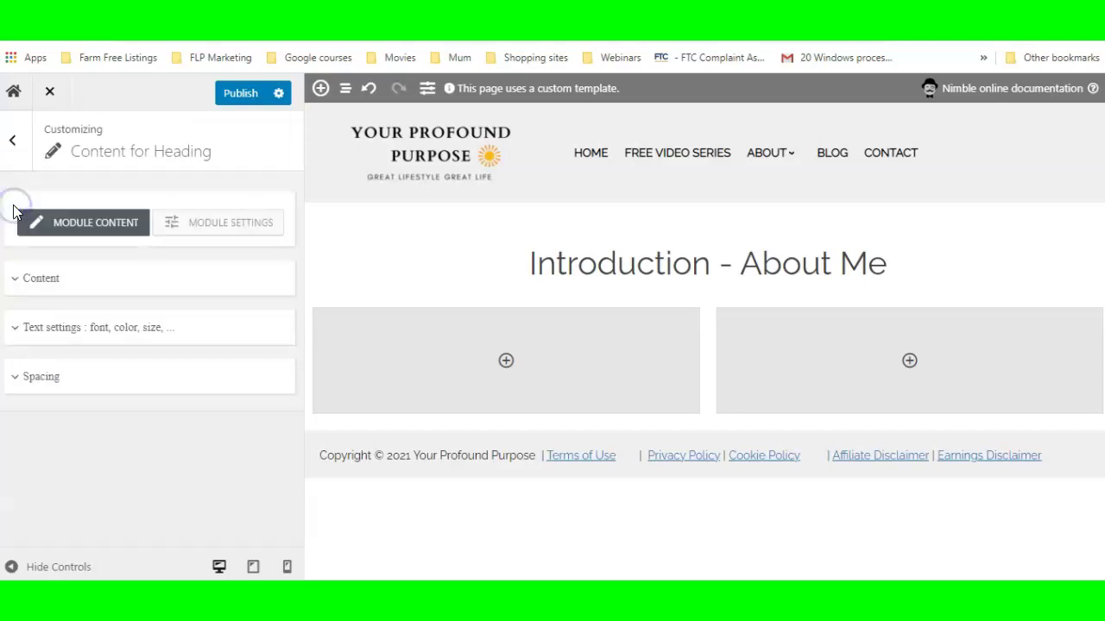
{"action": "left_click", "coordinate": [14, 283]}
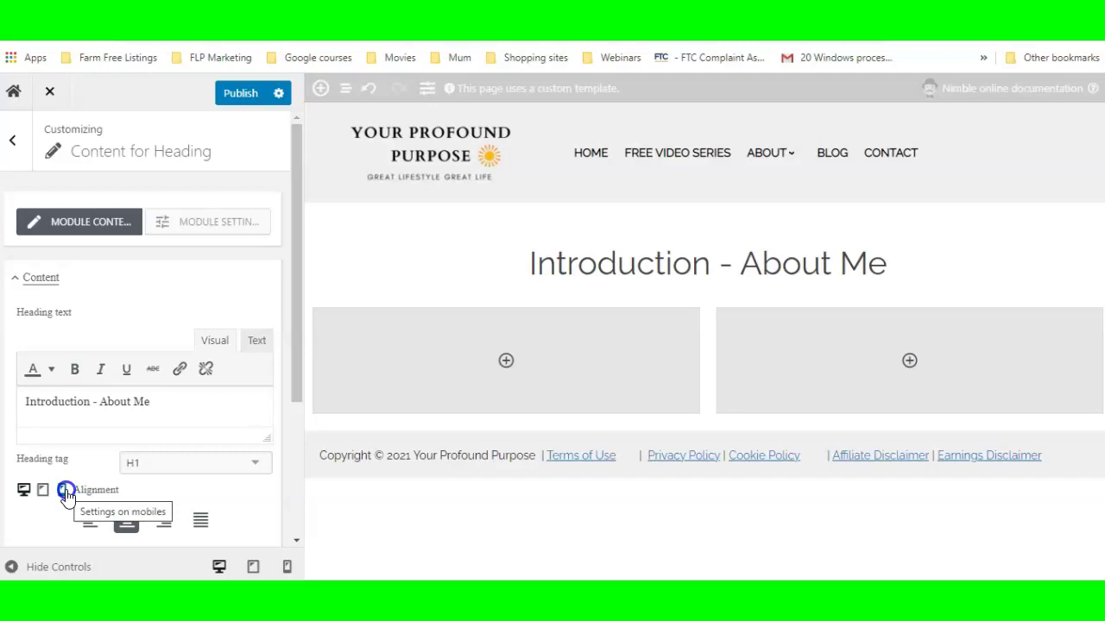
{"action": "left_click", "coordinate": [15, 280]}
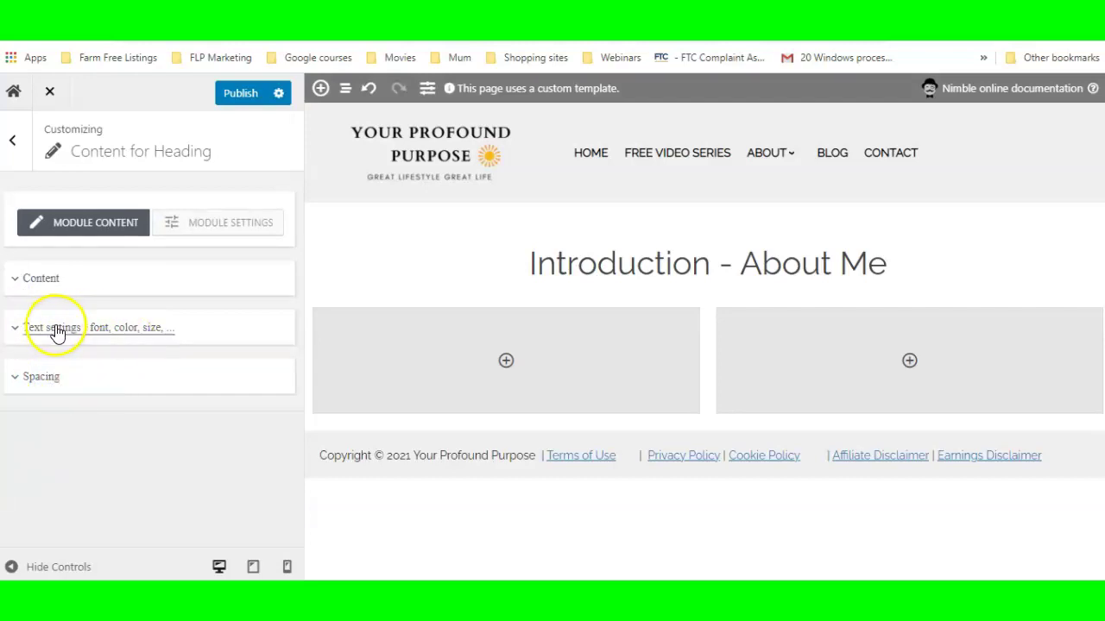
{"action": "left_click", "coordinate": [149, 329]}
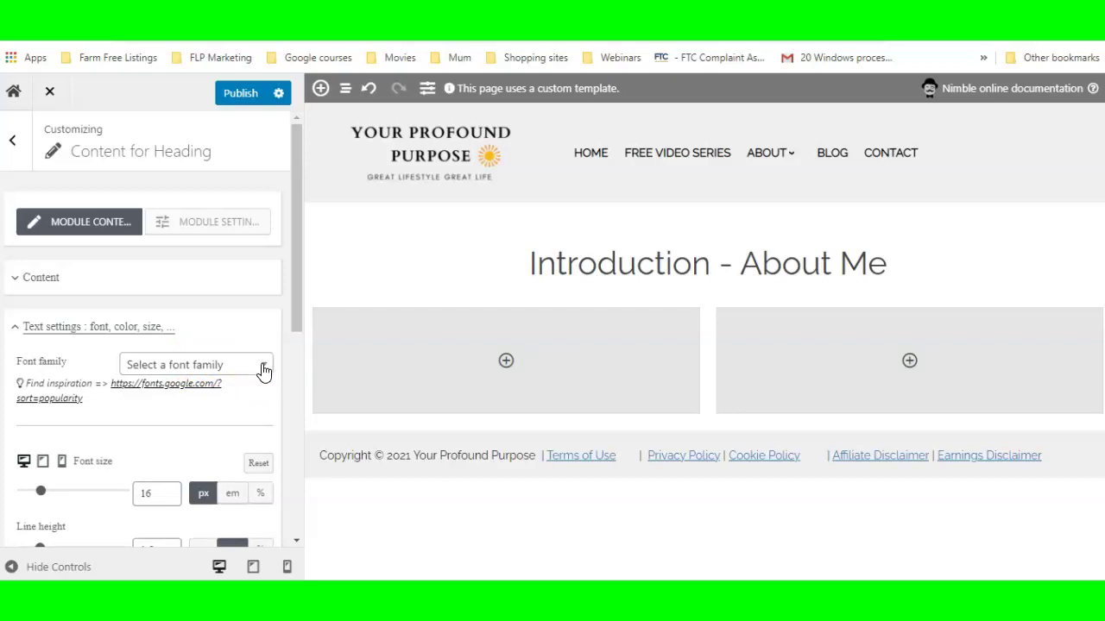
{"action": "left_click", "coordinate": [264, 371]}
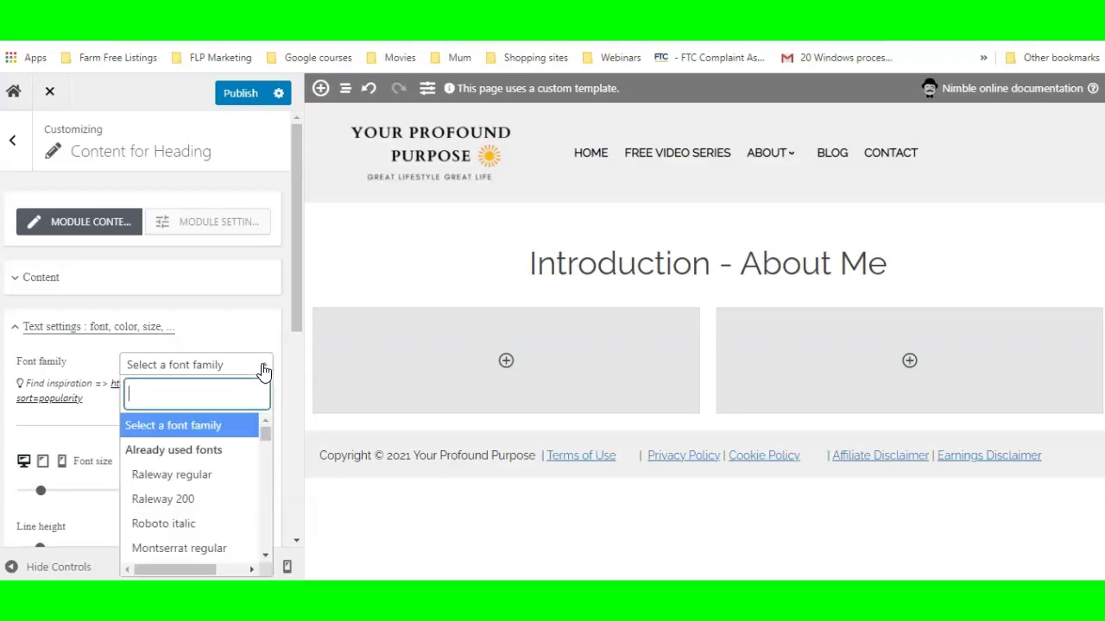
{"action": "left_click", "coordinate": [197, 475]}
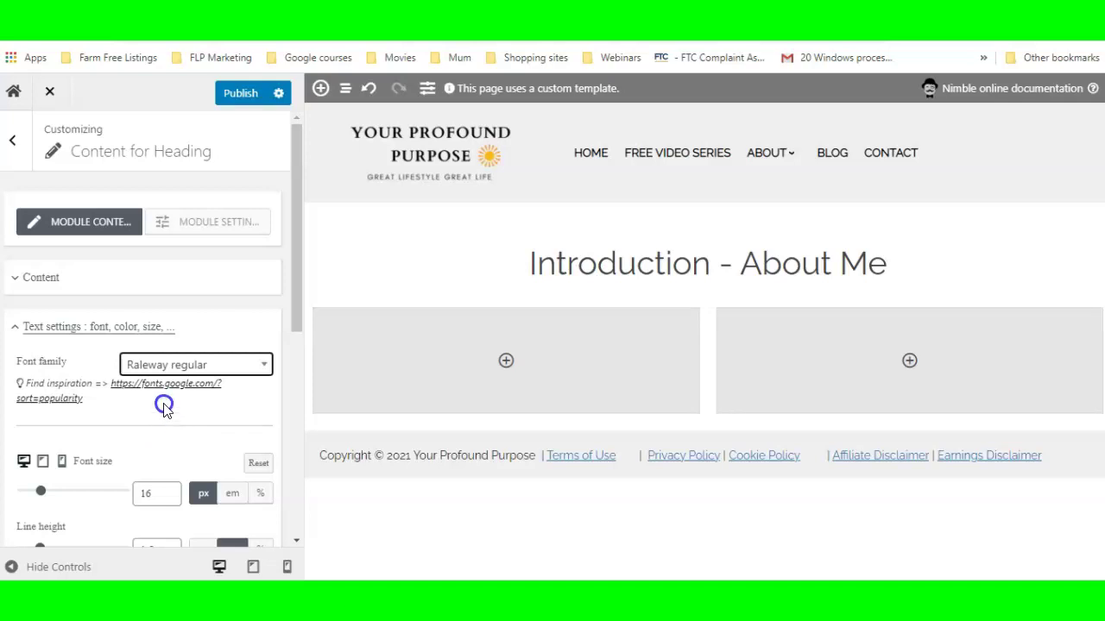
Open the heading's text colour choices and check the colour codes saved in the Notepad notes
{"action": "scroll", "coordinate": [164, 408], "scroll_direction": "down", "scroll_amount": 2}
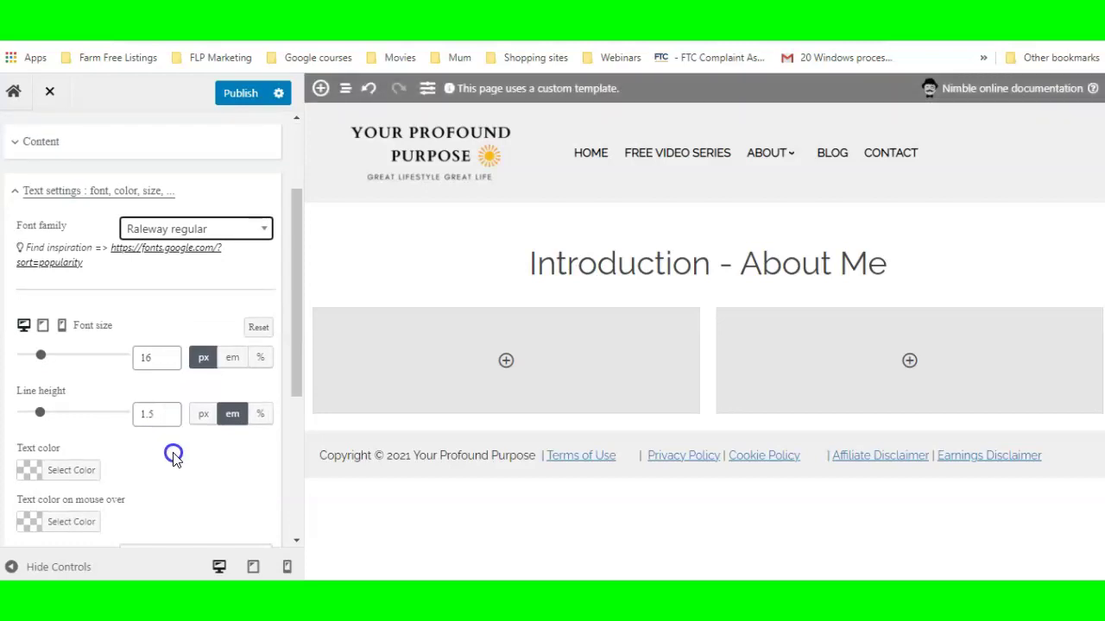
{"action": "scroll", "coordinate": [173, 457], "scroll_direction": "down", "scroll_amount": 2}
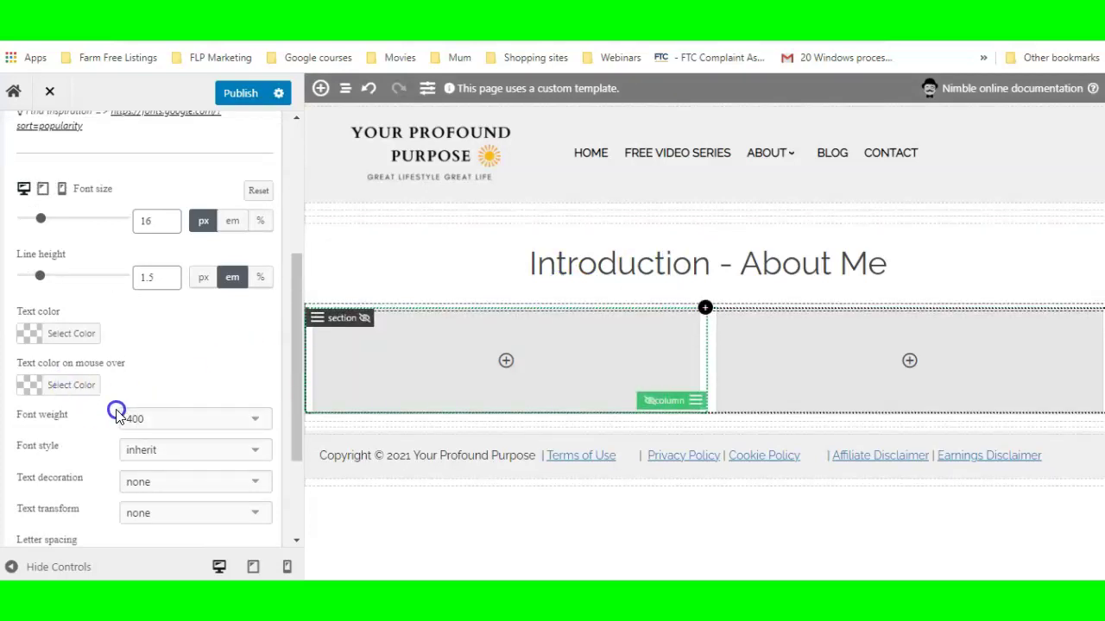
{"action": "left_click", "coordinate": [79, 337]}
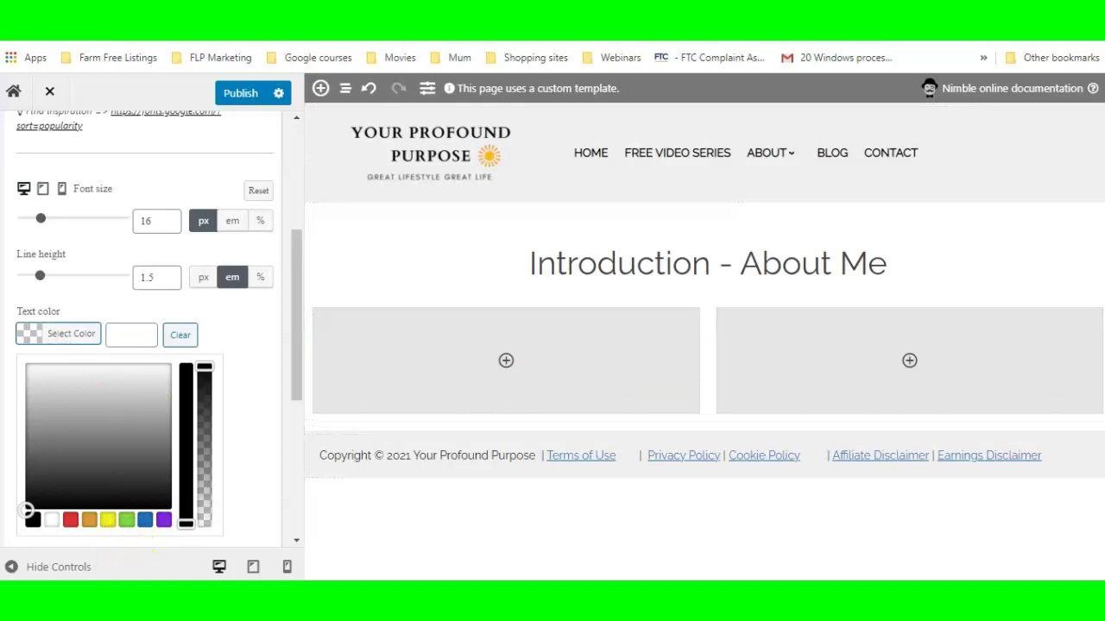
{"action": "key", "text": "alt+Tab"}
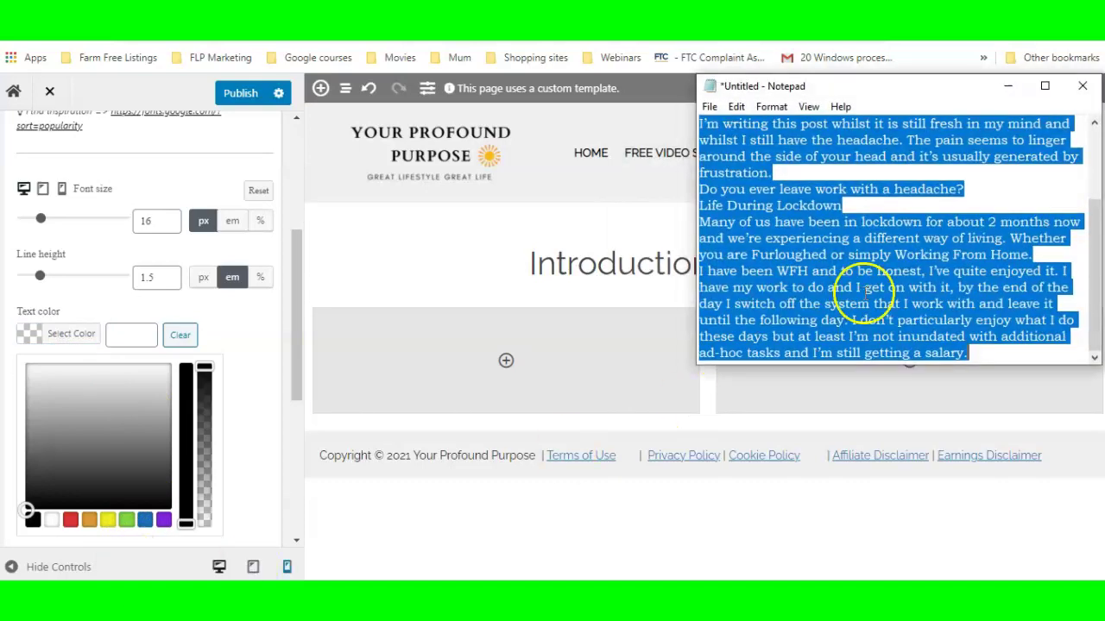
{"action": "scroll", "coordinate": [875, 234], "scroll_direction": "up", "scroll_amount": 3}
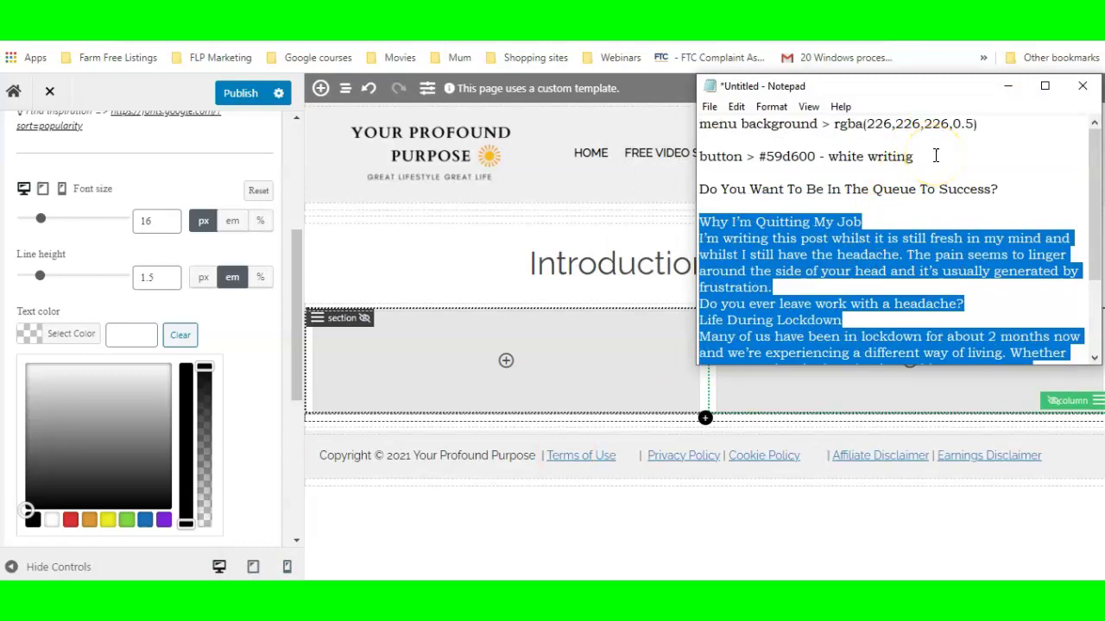
{"action": "scroll", "coordinate": [935, 156], "scroll_direction": "down", "scroll_amount": 2}
{"action": "scroll", "coordinate": [936, 154], "scroll_direction": "up", "scroll_amount": 2}
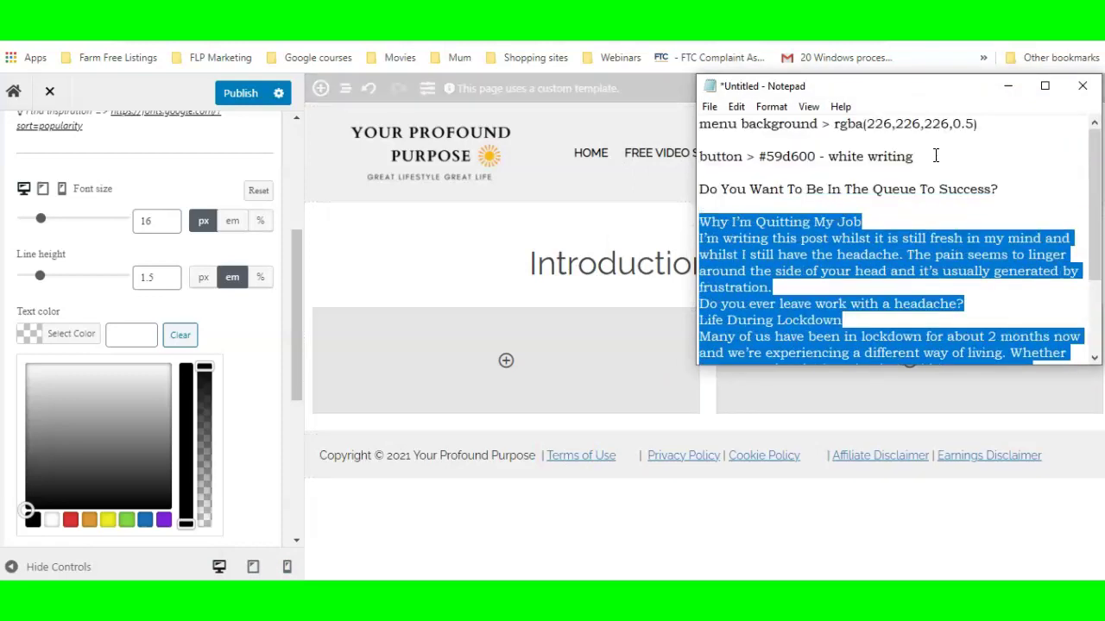
{"action": "scroll", "coordinate": [937, 167], "scroll_direction": "down", "scroll_amount": 3}
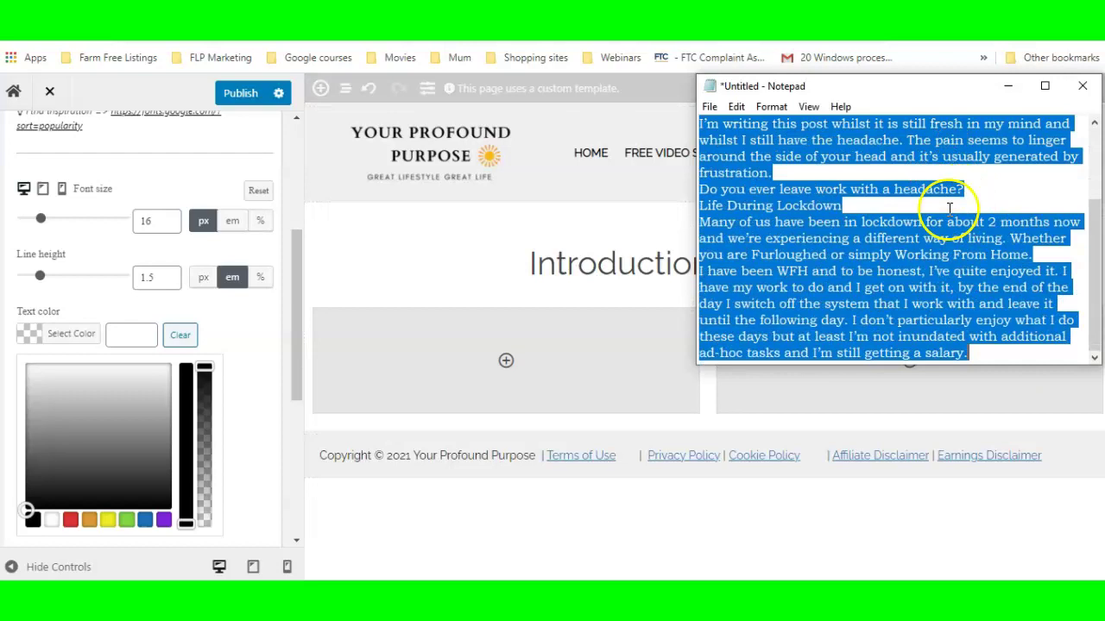
{"action": "left_click", "coordinate": [1007, 87]}
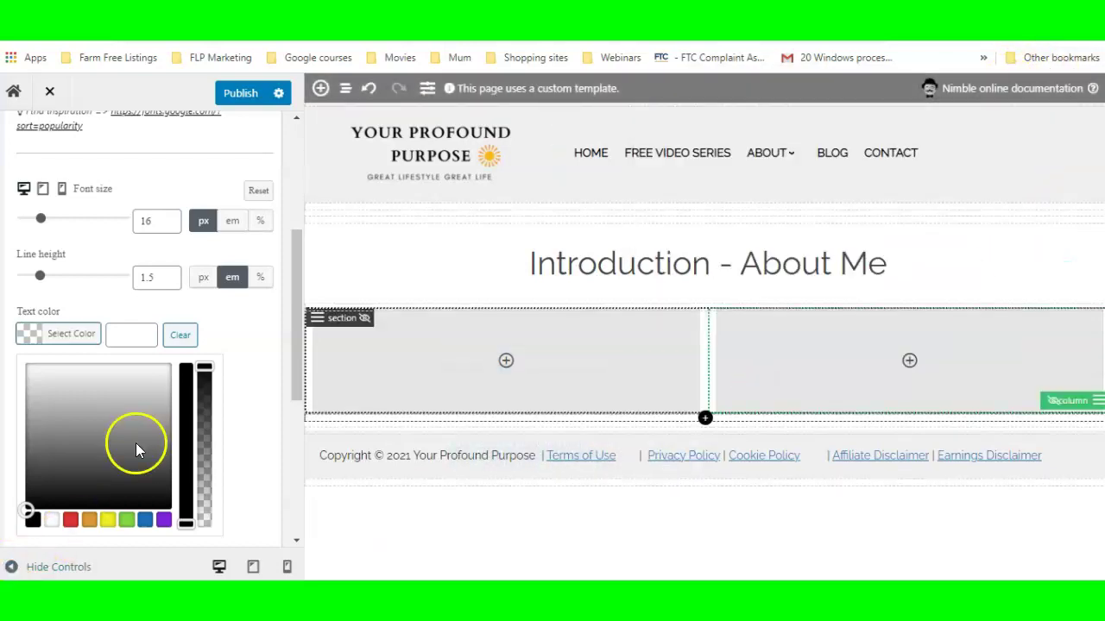
Set the heading's text colour to green #20c400, starting from the light green preset and trying #59d600
{"action": "left_click", "coordinate": [126, 521]}
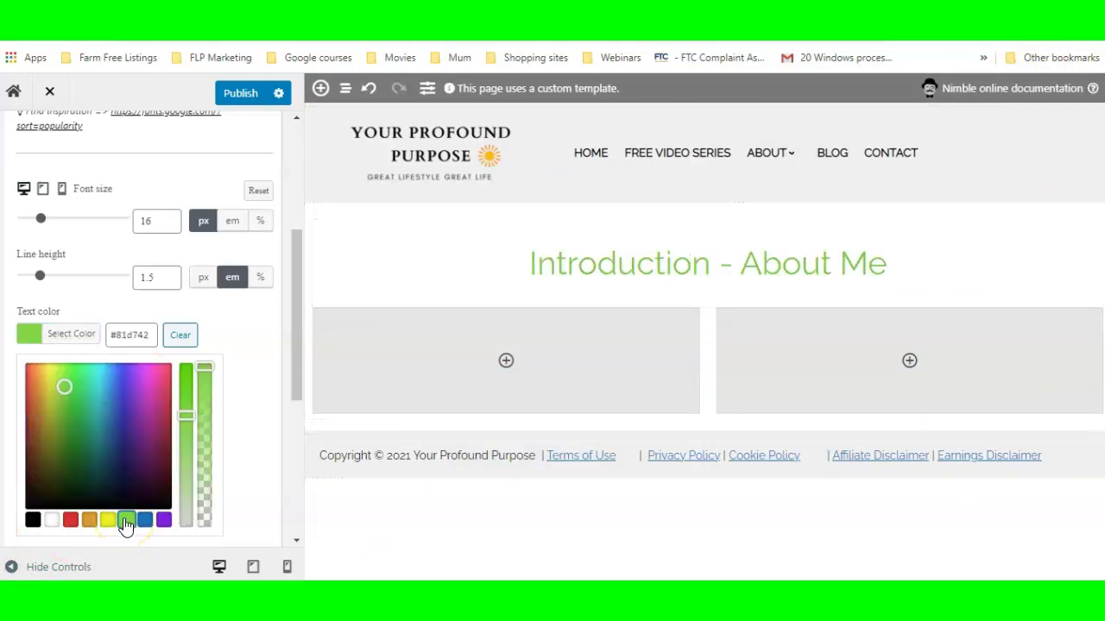
{"action": "left_click", "coordinate": [188, 420]}
{"action": "left_click_drag", "start_coordinate": [188, 420], "coordinate": [233, 341]}
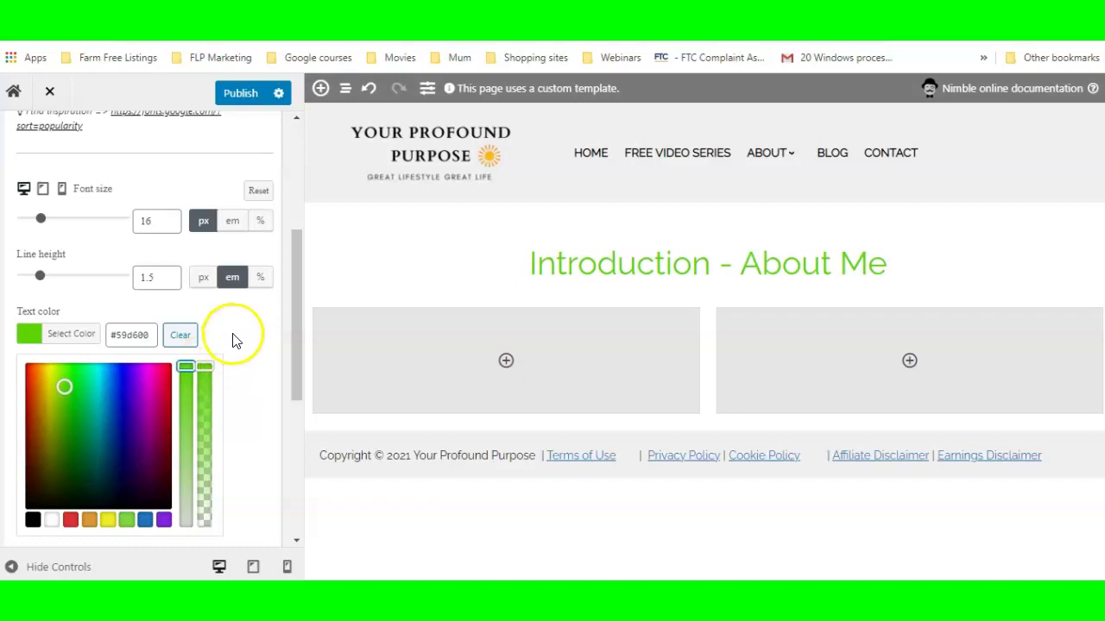
{"action": "left_click", "coordinate": [71, 398]}
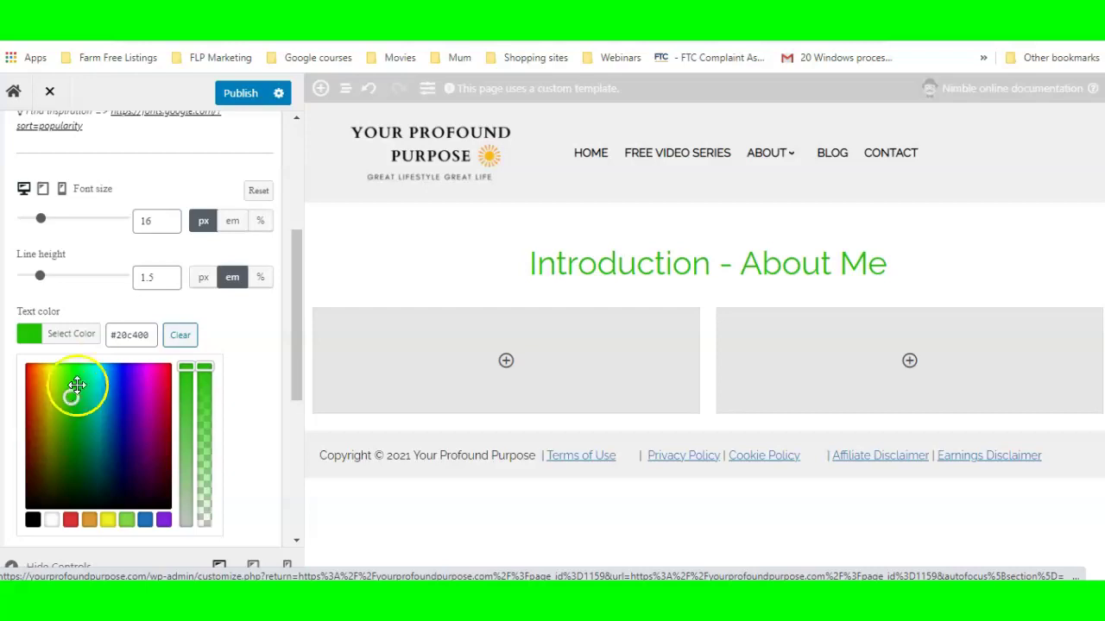
Copy the heading's colour code #20c400 and close the text colour picker
{"action": "left_click_drag", "start_coordinate": [150, 334], "coordinate": [110, 333]}
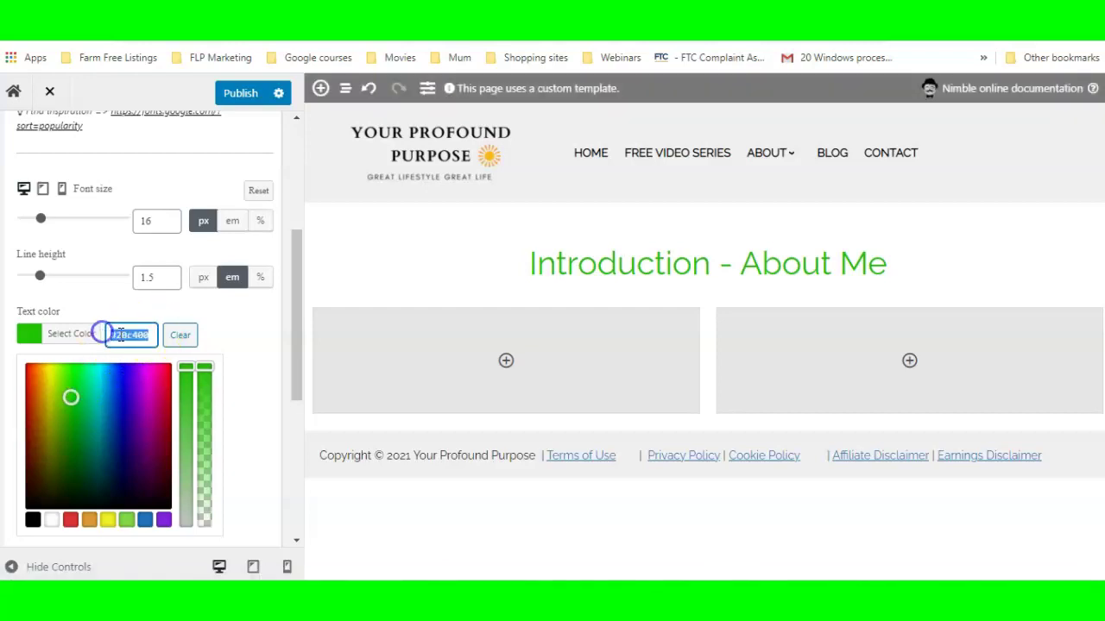
{"action": "right_click", "coordinate": [120, 335]}
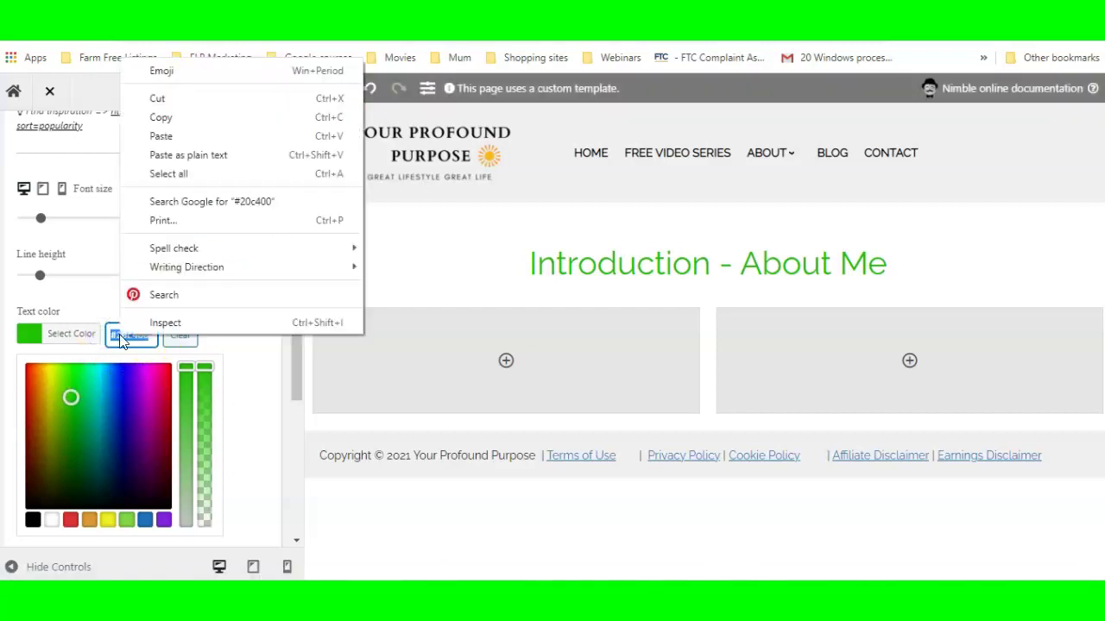
{"action": "left_click", "coordinate": [171, 120]}
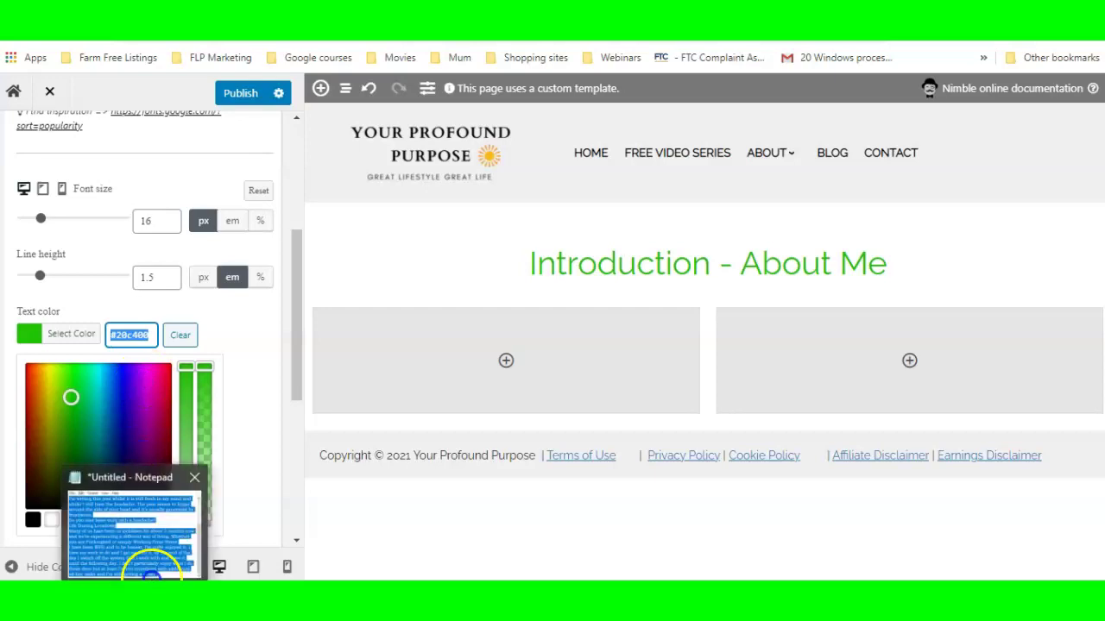
{"action": "left_click", "coordinate": [237, 336]}
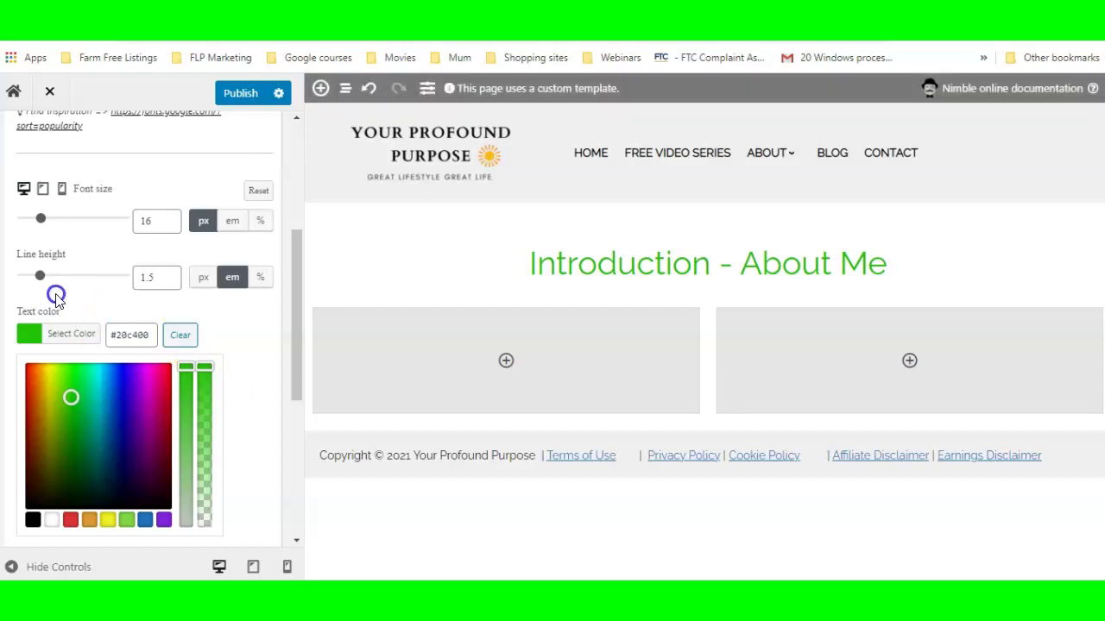
{"action": "left_click", "coordinate": [238, 350]}
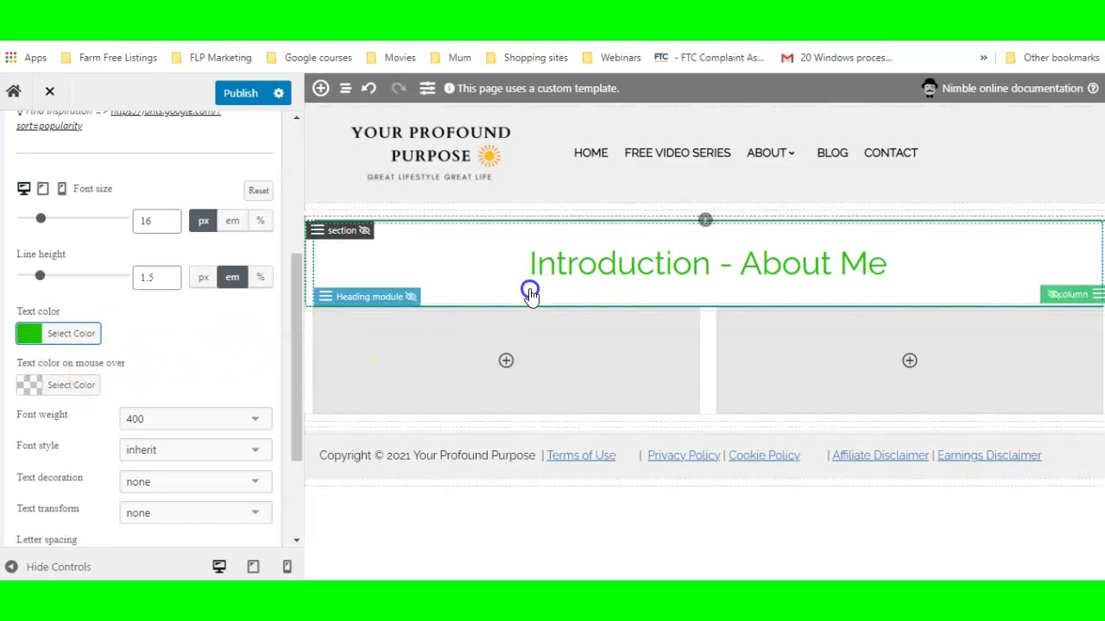
Try font weight 600 on the heading, and settle on a weight of 500
{"action": "left_click", "coordinate": [54, 390]}
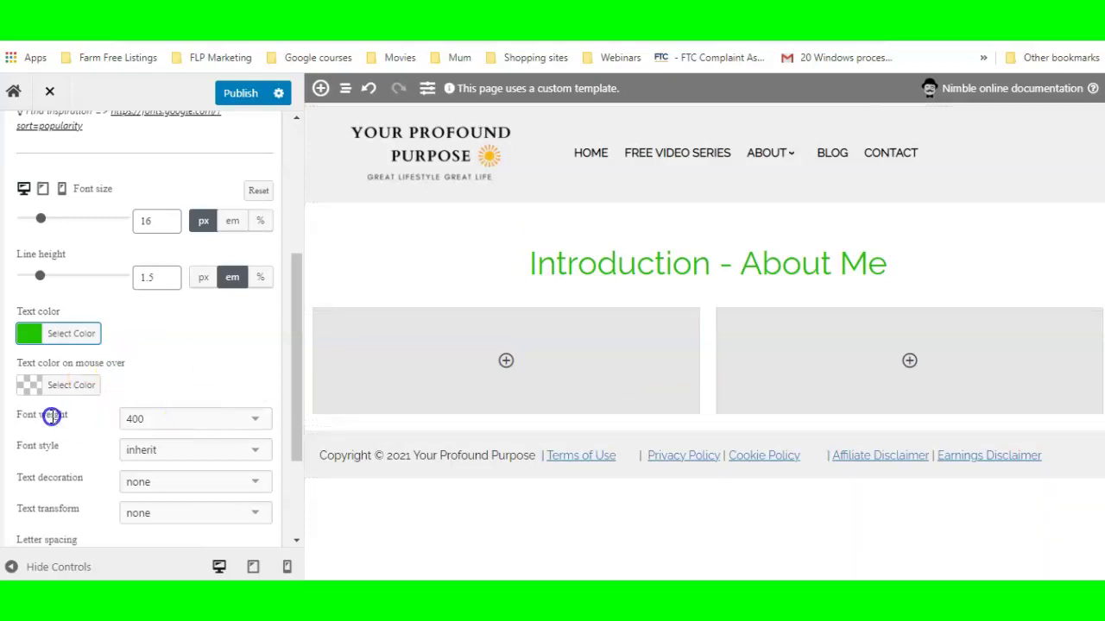
{"action": "left_click", "coordinate": [256, 420]}
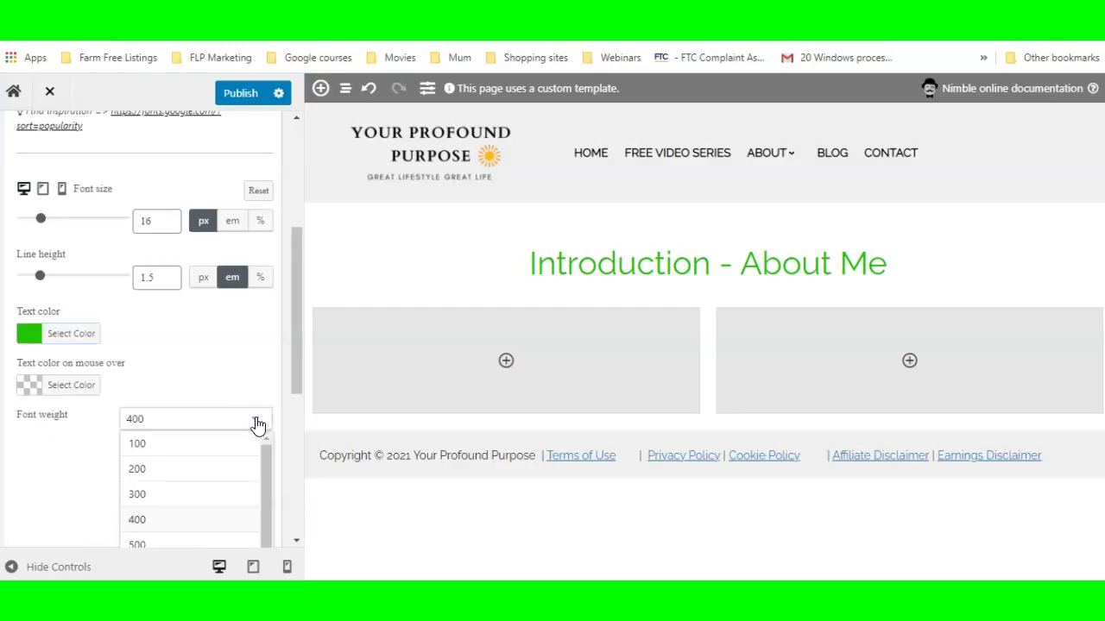
{"action": "scroll", "coordinate": [259, 424], "scroll_direction": "down", "scroll_amount": 2}
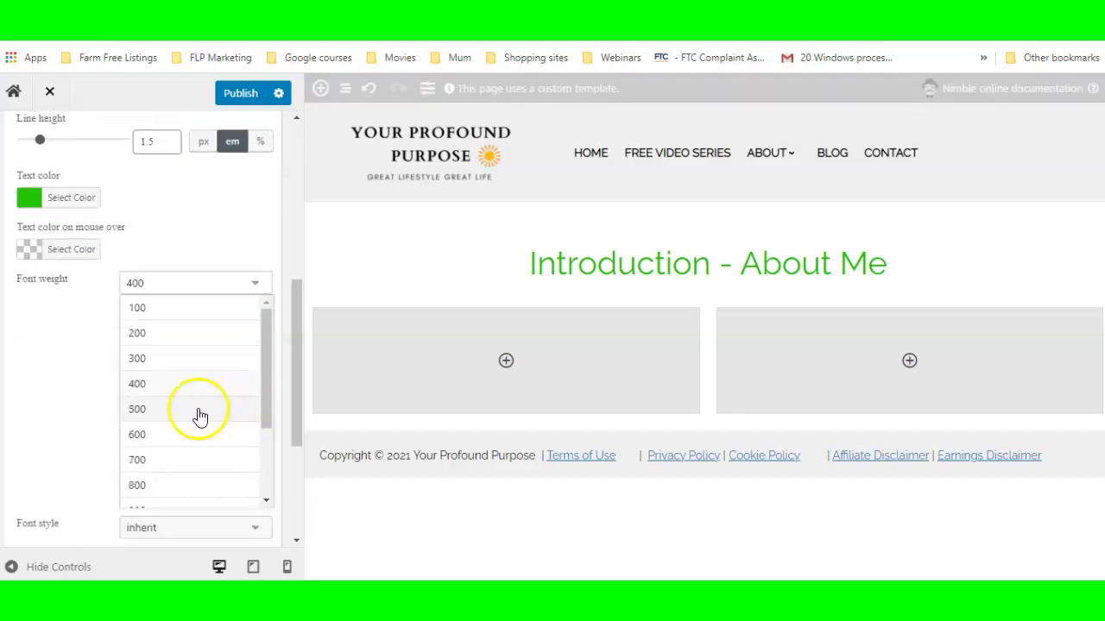
{"action": "left_click", "coordinate": [145, 435]}
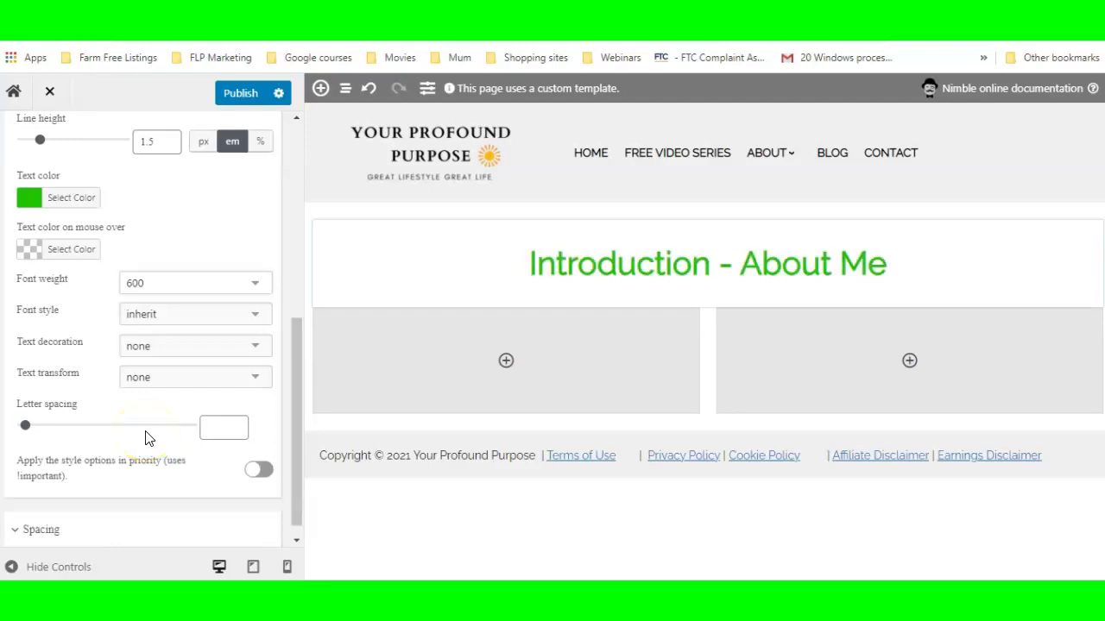
{"action": "left_click", "coordinate": [257, 285]}
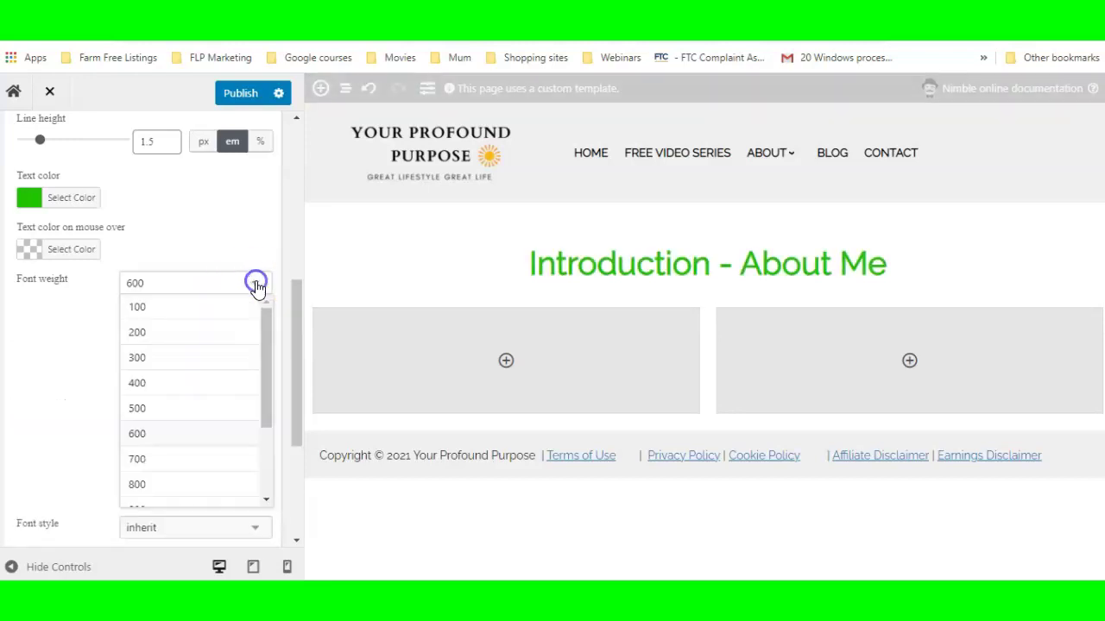
{"action": "left_click", "coordinate": [134, 410]}
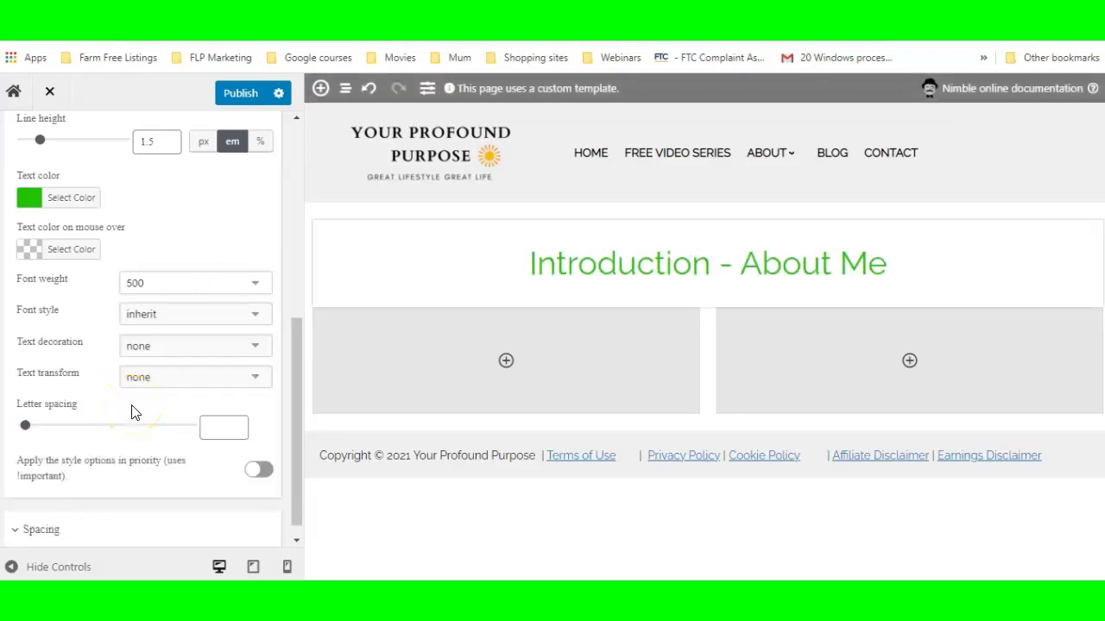
Set the heading's font style to normal and its letter spacing to 1
{"action": "left_click", "coordinate": [251, 312]}
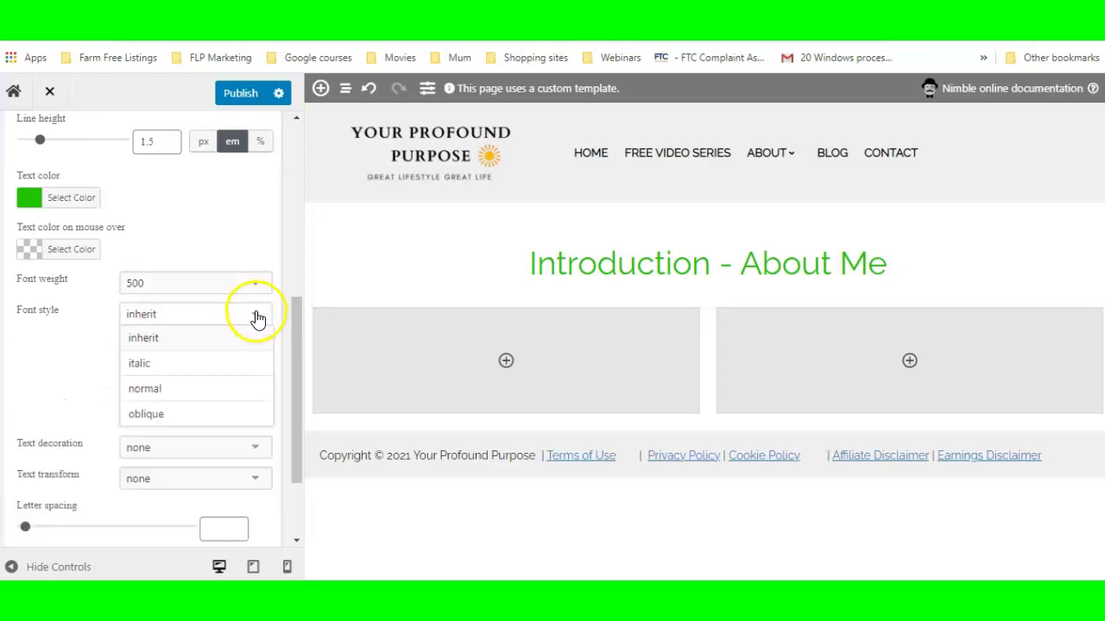
{"action": "left_click", "coordinate": [143, 388]}
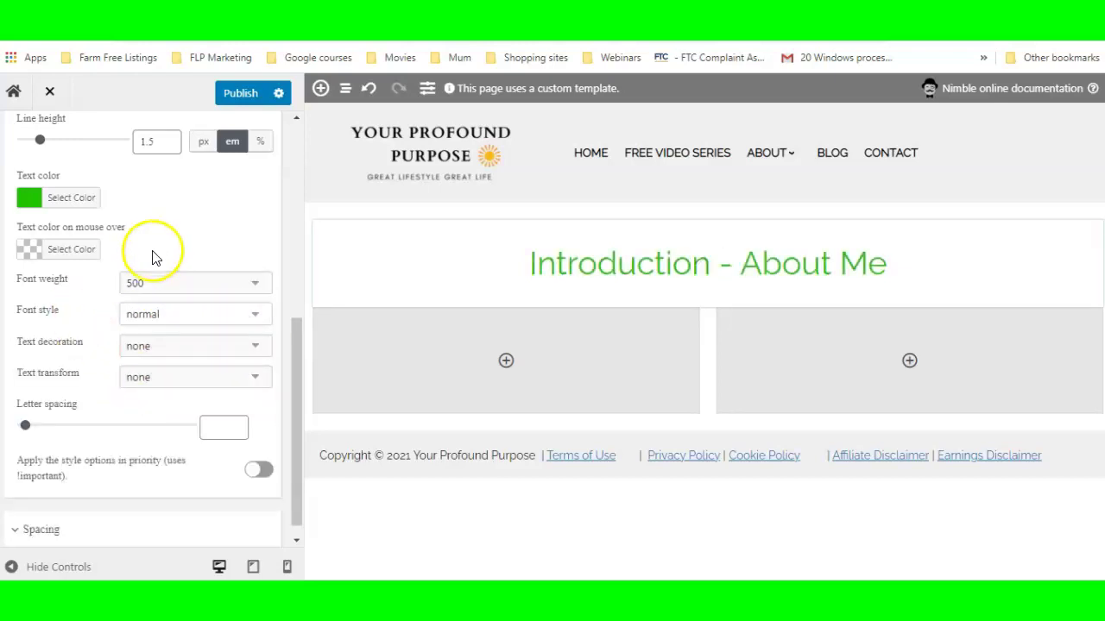
{"action": "left_click", "coordinate": [235, 423]}
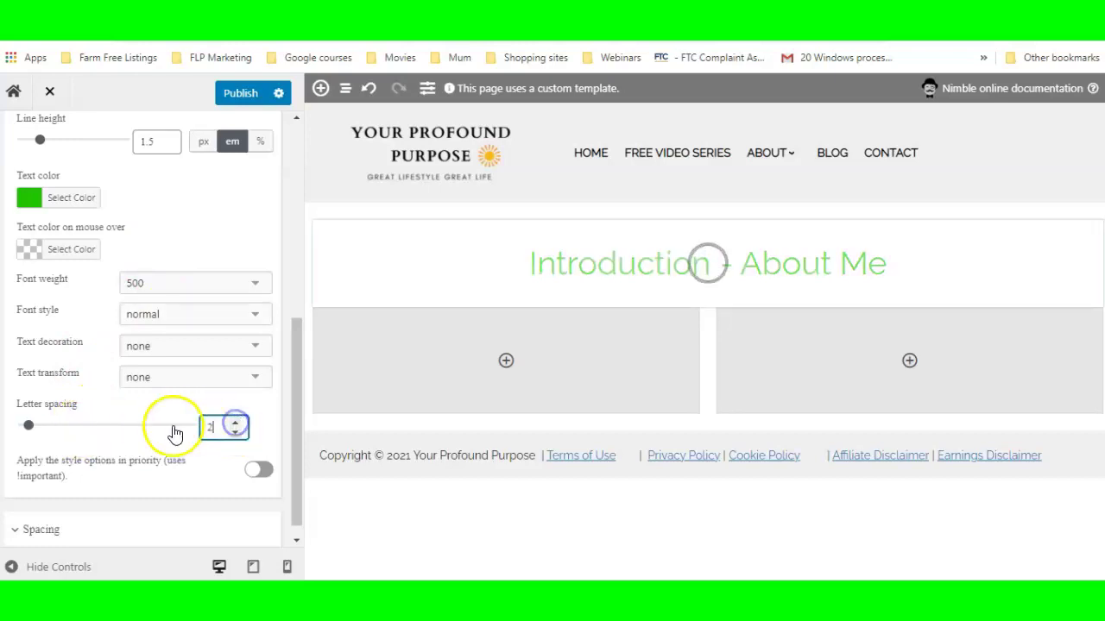
{"action": "left_click", "coordinate": [234, 424]}
{"action": "left_click", "coordinate": [236, 433]}
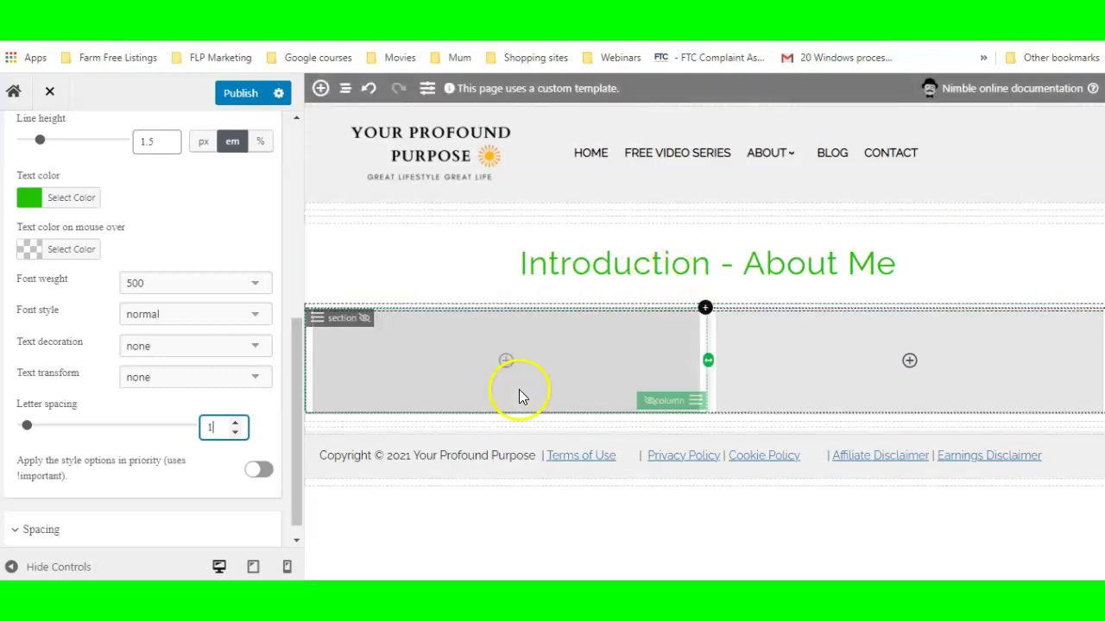
Browse the prebuilt sections for the first column, including those for an introduction and for services and features
{"action": "left_click", "coordinate": [503, 360]}
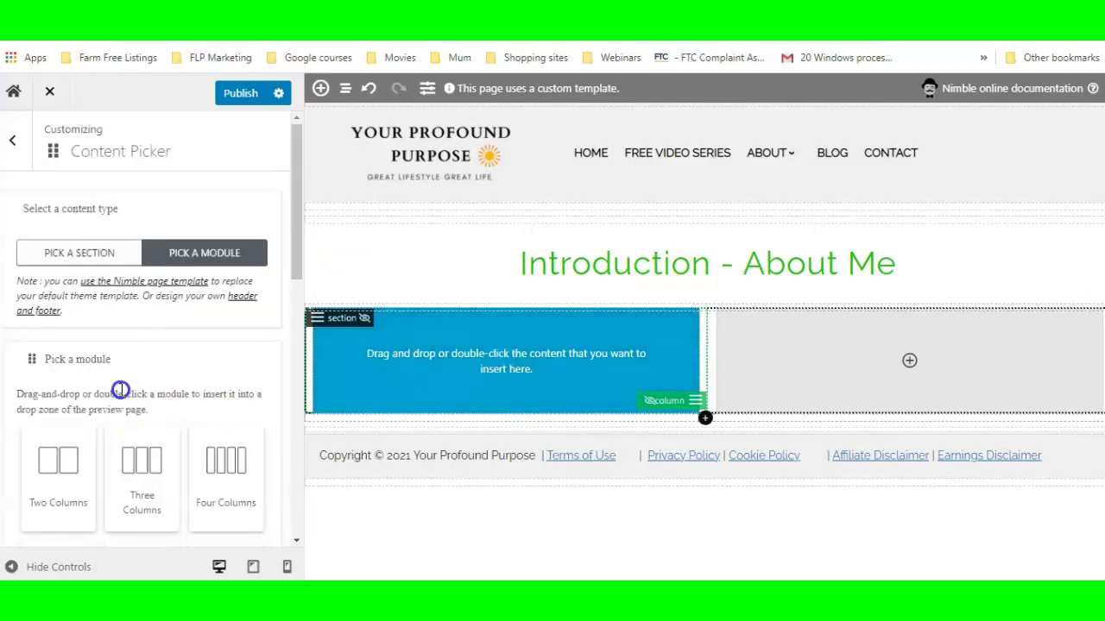
{"action": "left_click", "coordinate": [52, 254]}
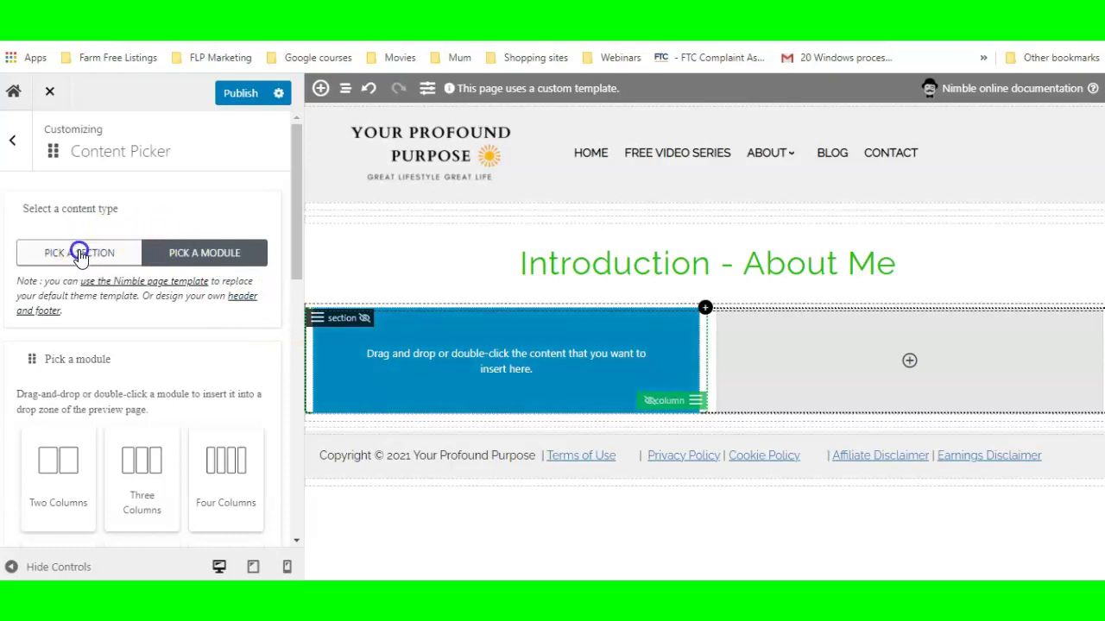
{"action": "left_click", "coordinate": [78, 254]}
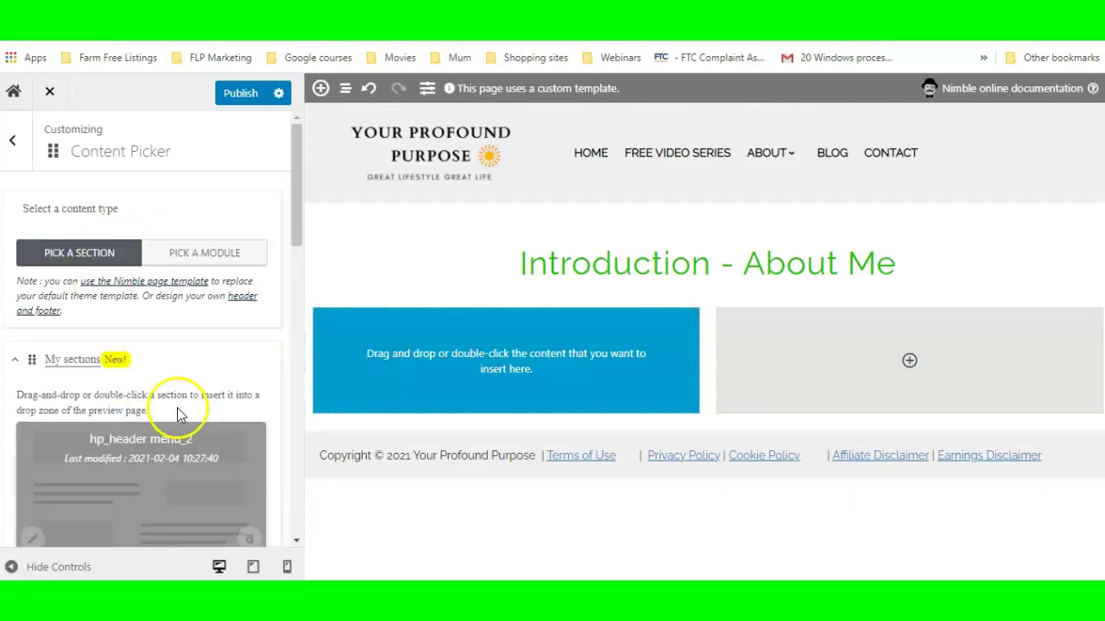
{"action": "scroll", "coordinate": [91, 380], "scroll_direction": "down", "scroll_amount": 5}
{"action": "scroll", "coordinate": [99, 293], "scroll_direction": "up", "scroll_amount": 3}
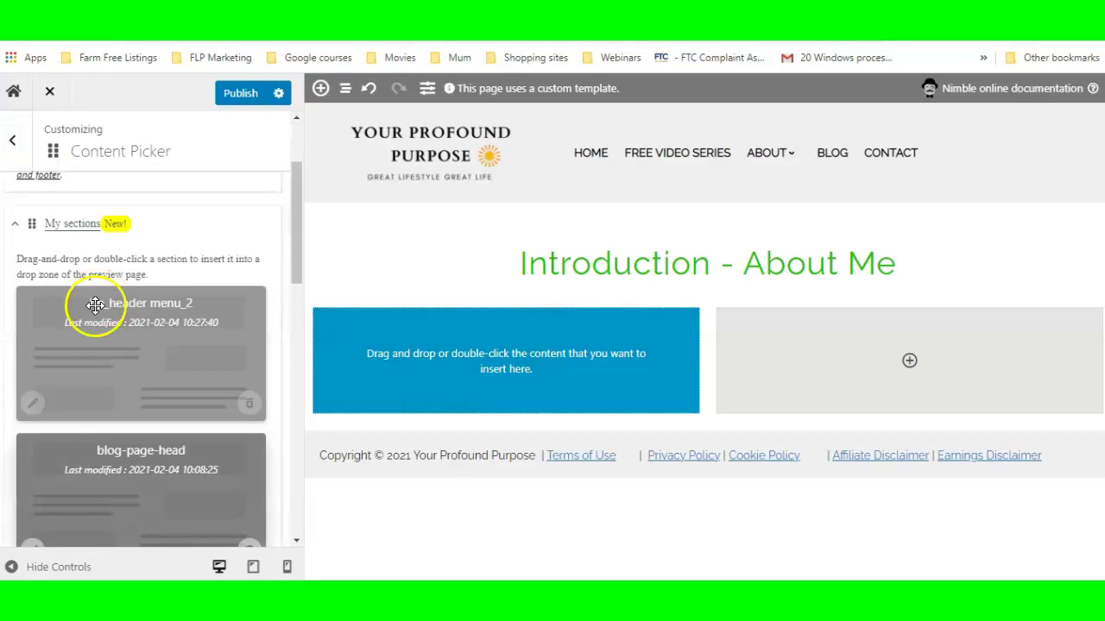
{"action": "left_click", "coordinate": [15, 224]}
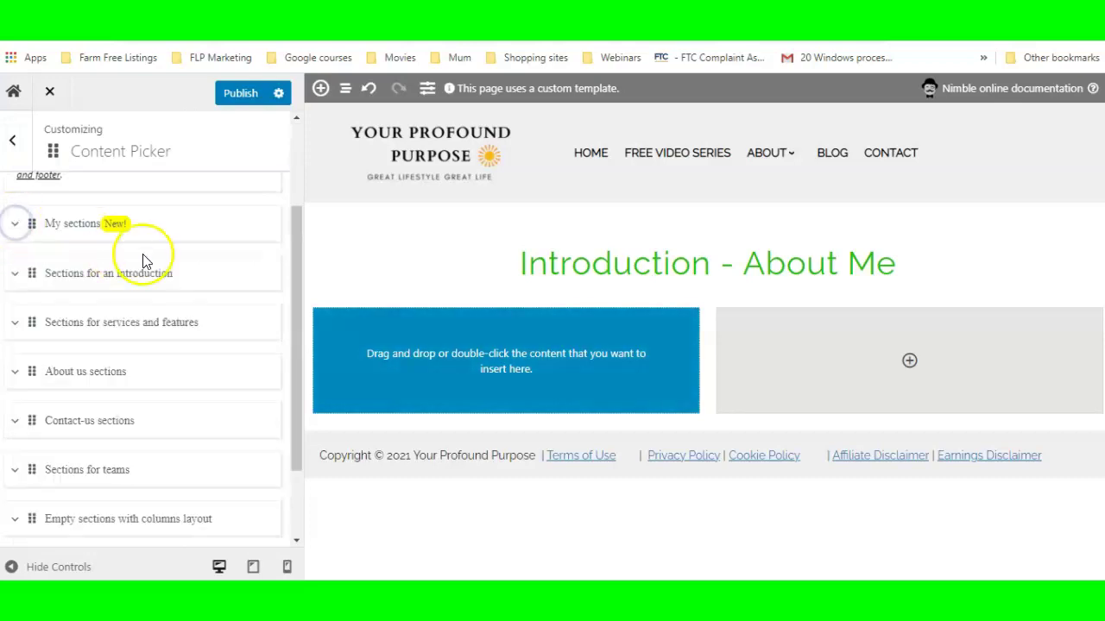
{"action": "left_click", "coordinate": [100, 272]}
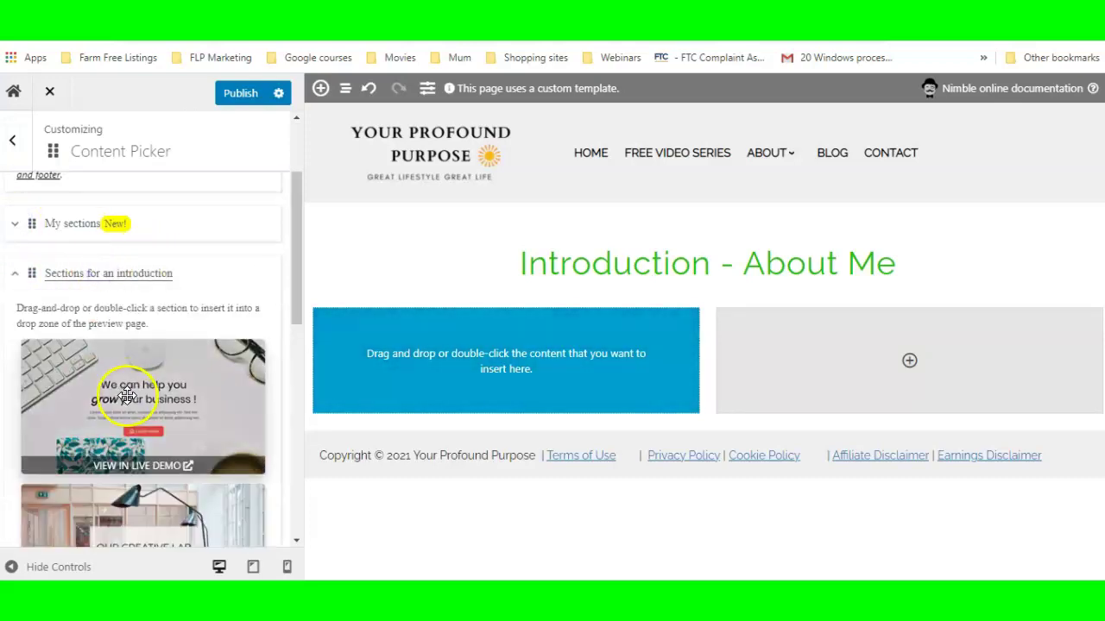
{"action": "scroll", "coordinate": [128, 399], "scroll_direction": "down", "scroll_amount": 5}
{"action": "scroll", "coordinate": [128, 397], "scroll_direction": "up", "scroll_amount": 4}
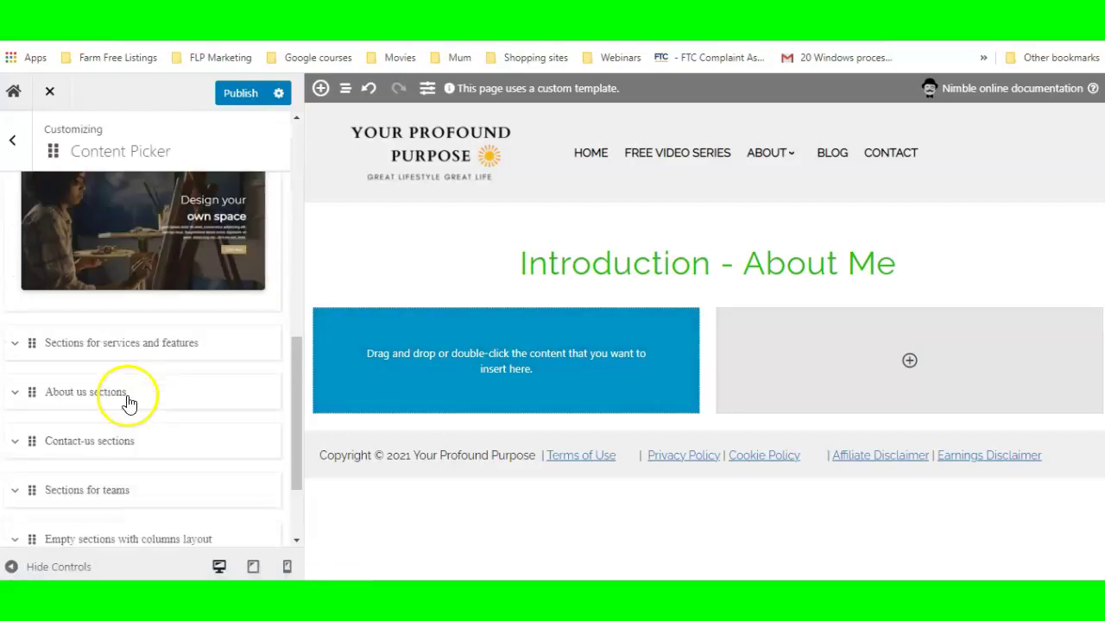
{"action": "scroll", "coordinate": [126, 394], "scroll_direction": "down", "scroll_amount": 3}
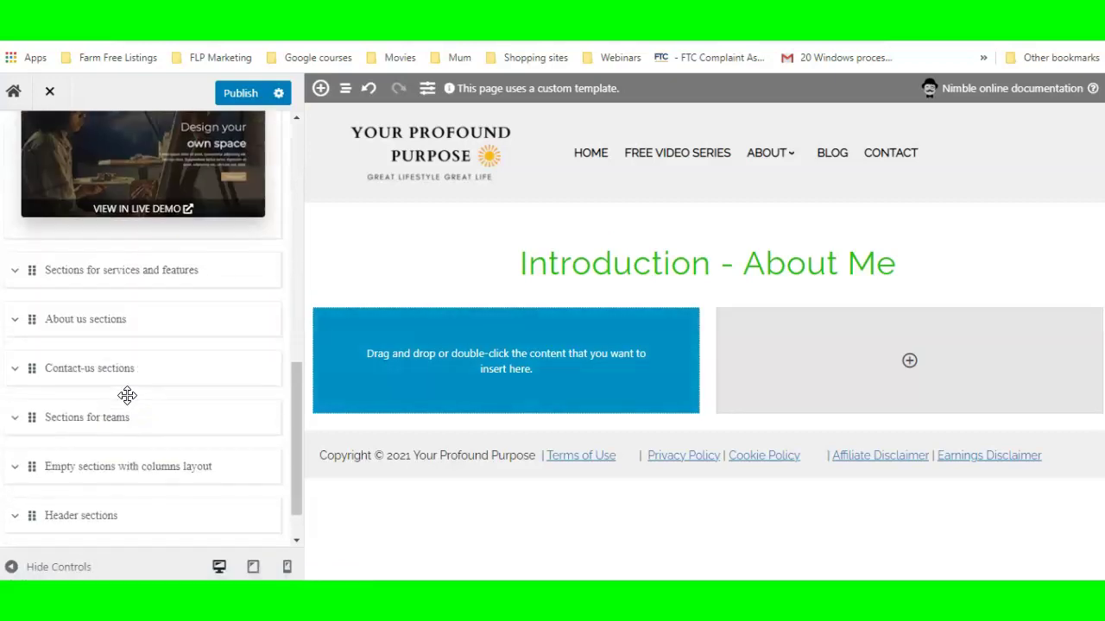
{"action": "left_click", "coordinate": [121, 273]}
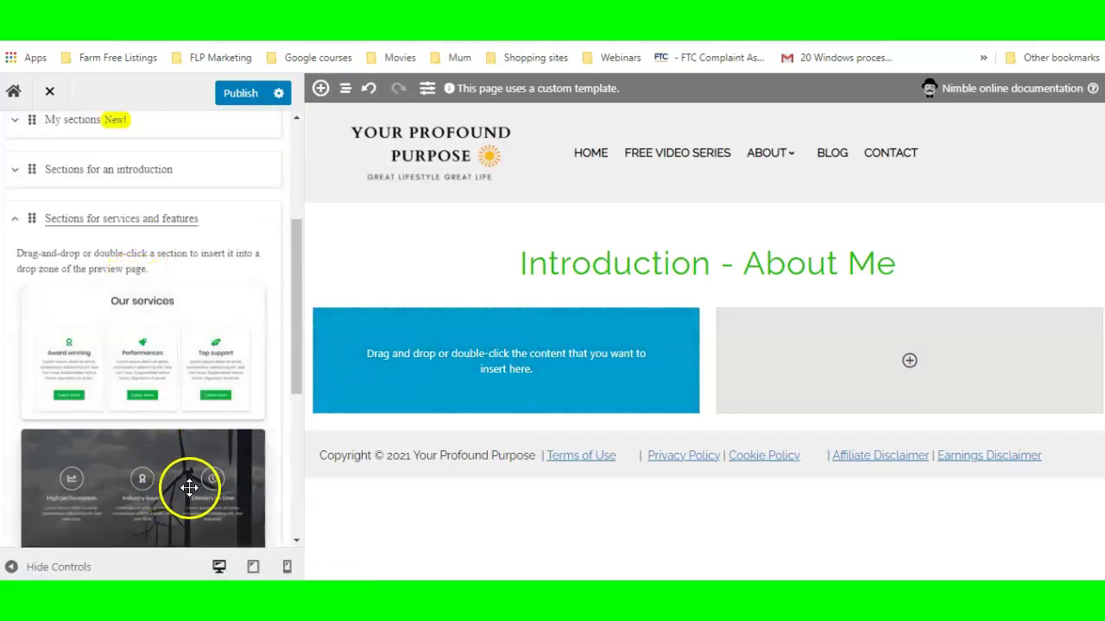
{"action": "scroll", "coordinate": [190, 489], "scroll_direction": "down", "scroll_amount": 3}
{"action": "scroll", "coordinate": [190, 490], "scroll_direction": "up", "scroll_amount": 5}
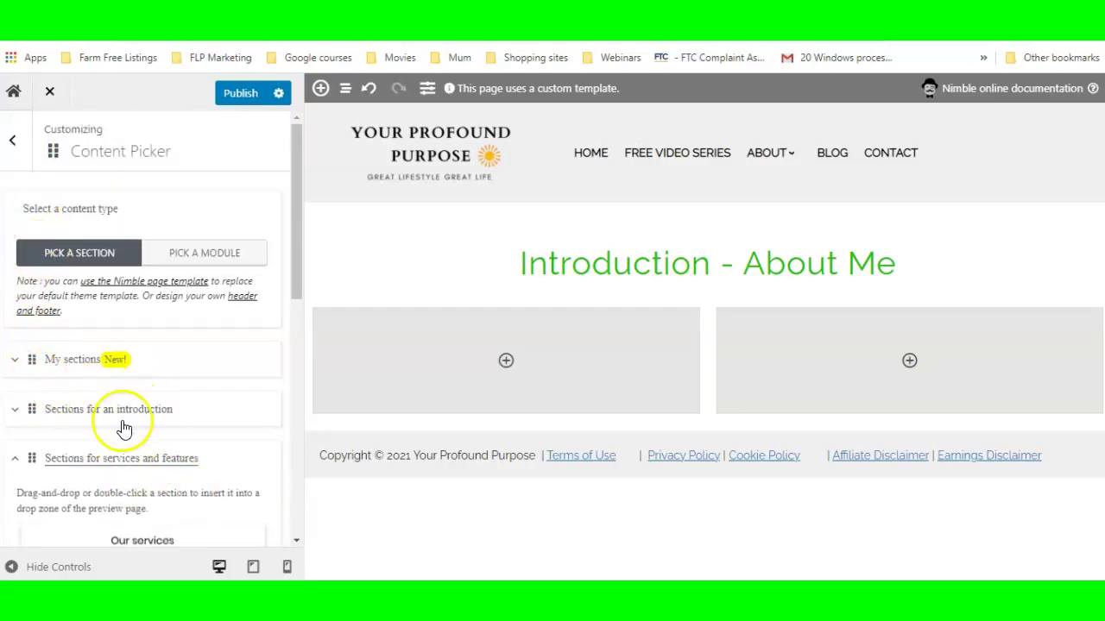
{"action": "left_click", "coordinate": [14, 459]}
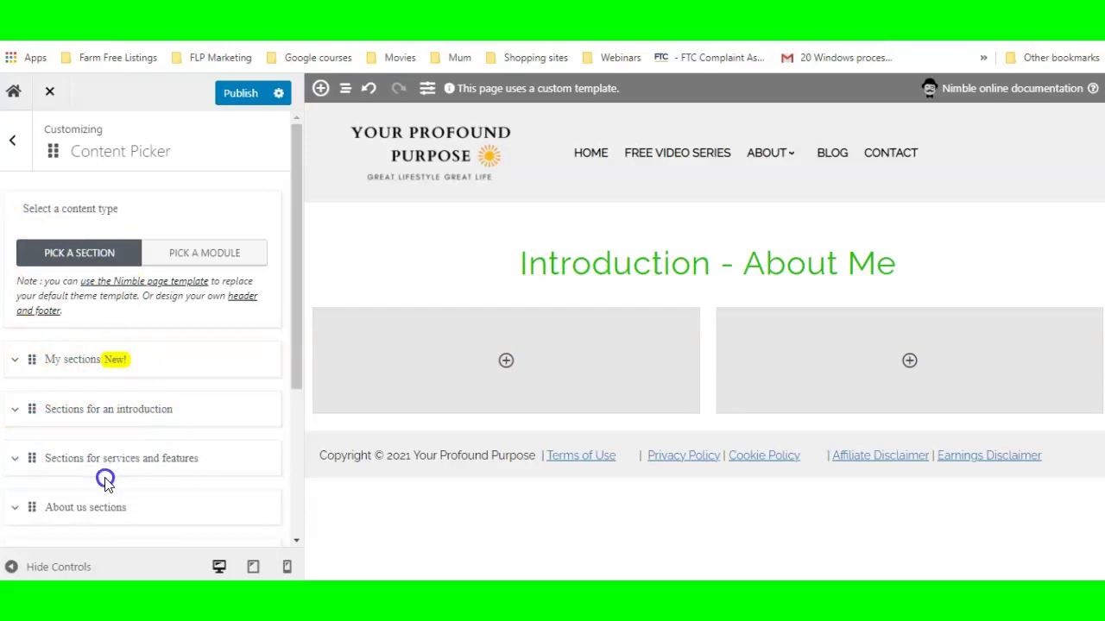
Switch the content picker to modules and add an Image module to the left column below the heading
{"action": "left_click", "coordinate": [208, 252]}
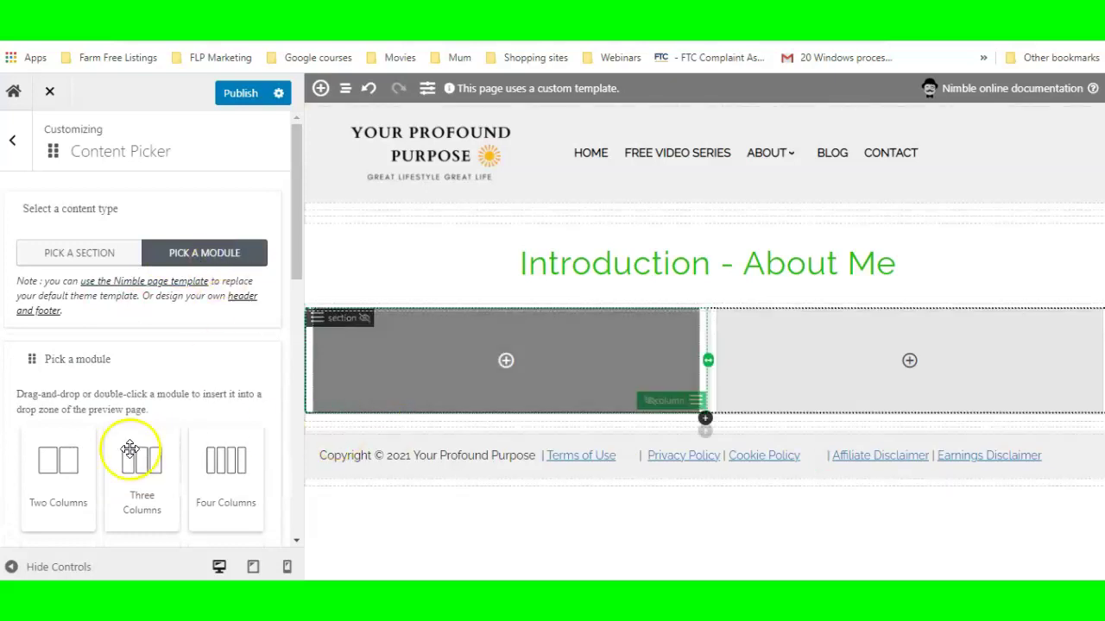
{"action": "scroll", "coordinate": [133, 441], "scroll_direction": "down", "scroll_amount": 3}
{"action": "left_click_drag", "start_coordinate": [142, 309], "coordinate": [493, 431]}
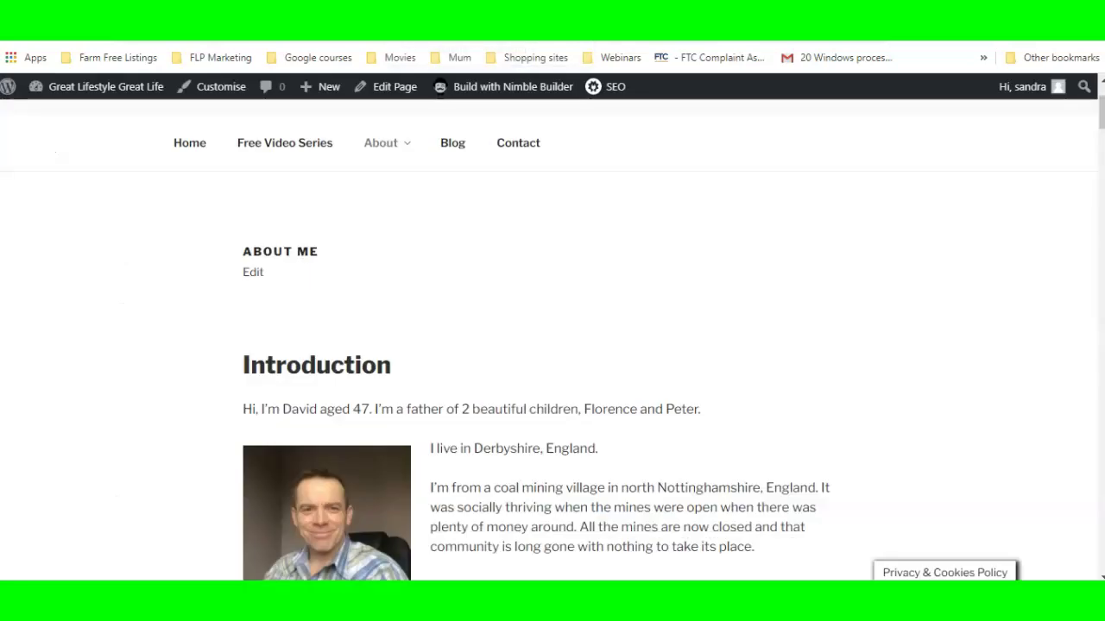
Check the portrait on the published About page and locate it in the media library for the image module
{"action": "scroll", "coordinate": [404, 339], "scroll_direction": "down", "scroll_amount": 3}
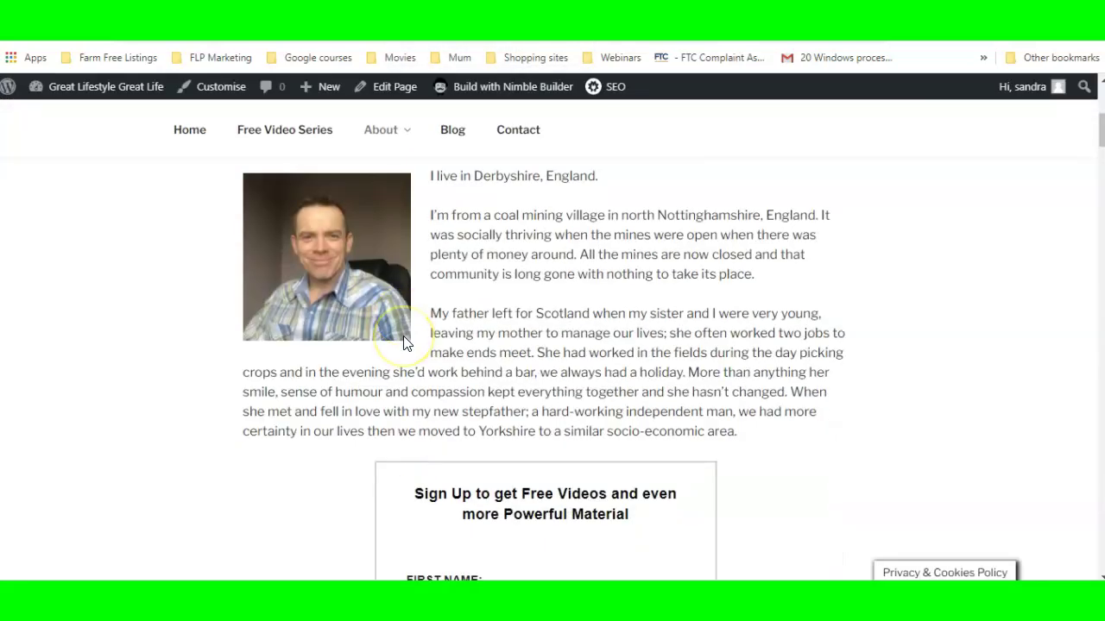
{"action": "scroll", "coordinate": [403, 343], "scroll_direction": "up", "scroll_amount": 2}
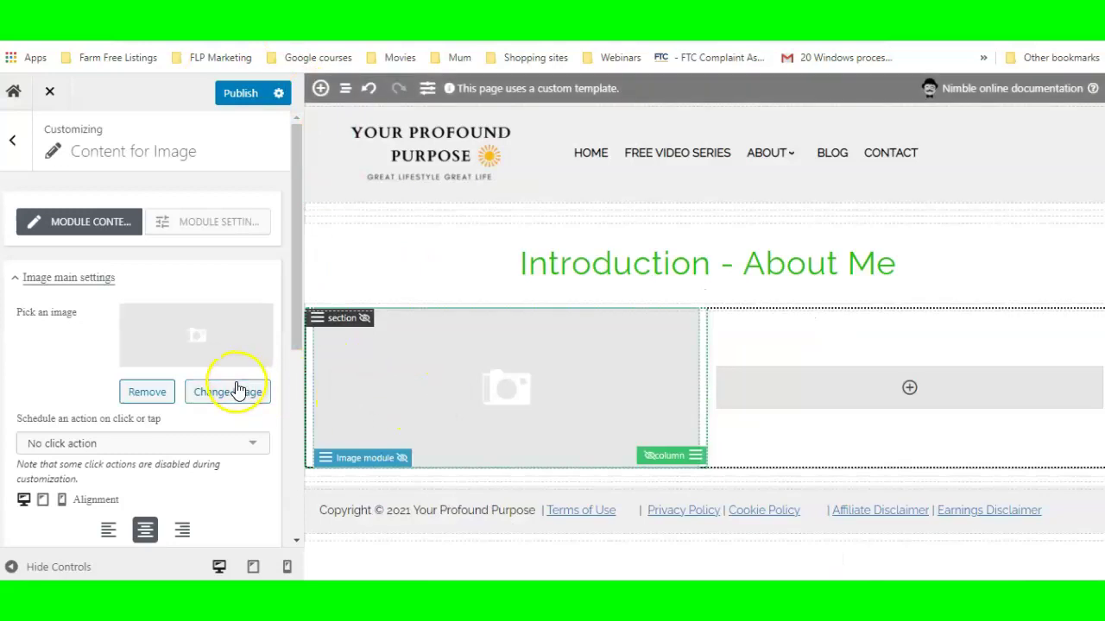
{"action": "left_click", "coordinate": [238, 390]}
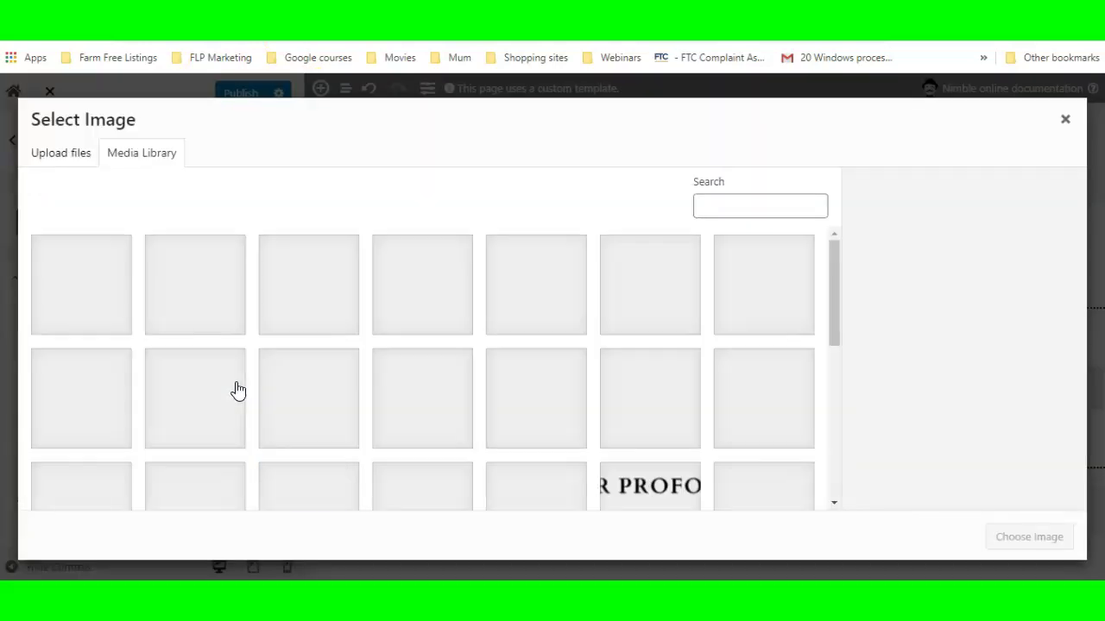
{"action": "left_click", "coordinate": [527, 331]}
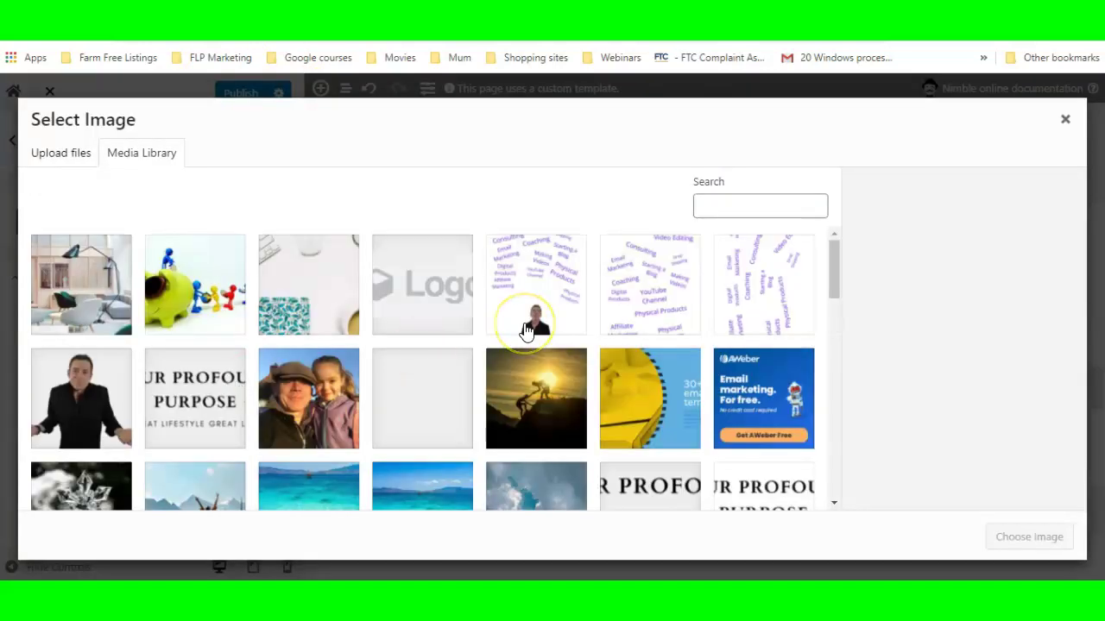
{"action": "scroll", "coordinate": [526, 331], "scroll_direction": "down", "scroll_amount": 10}
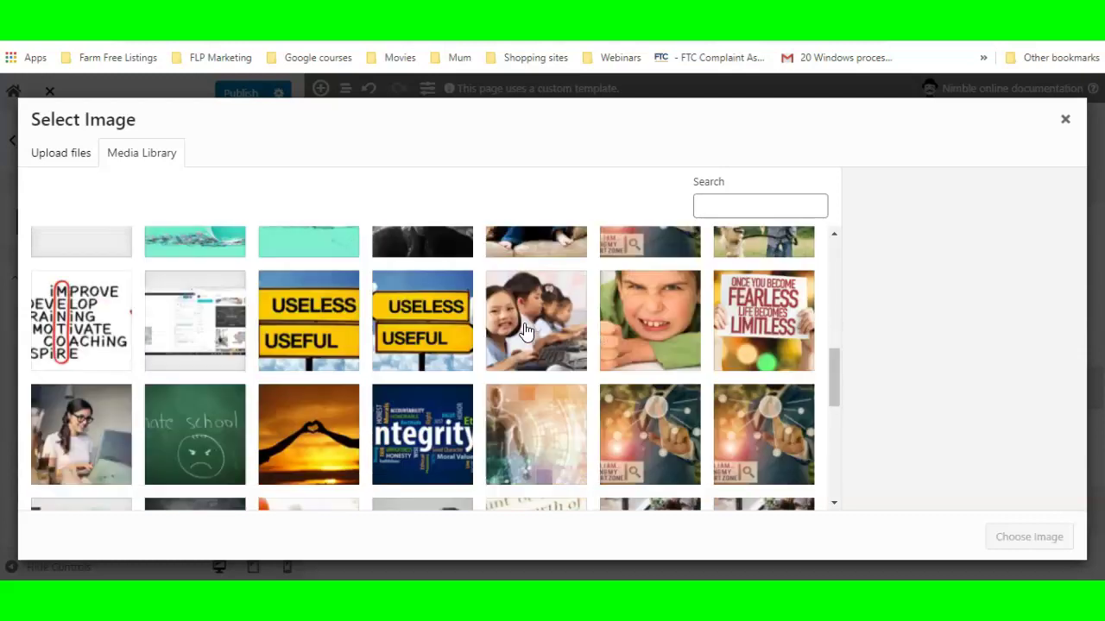
{"action": "scroll", "coordinate": [527, 331], "scroll_direction": "down", "scroll_amount": 10}
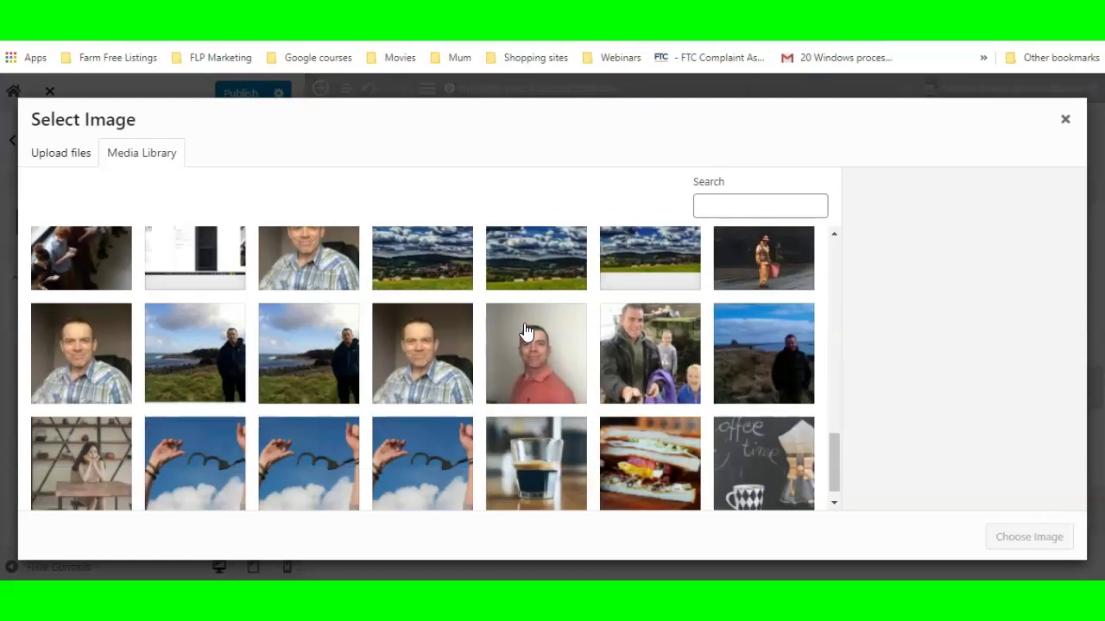
{"action": "scroll", "coordinate": [526, 331], "scroll_direction": "up", "scroll_amount": 3}
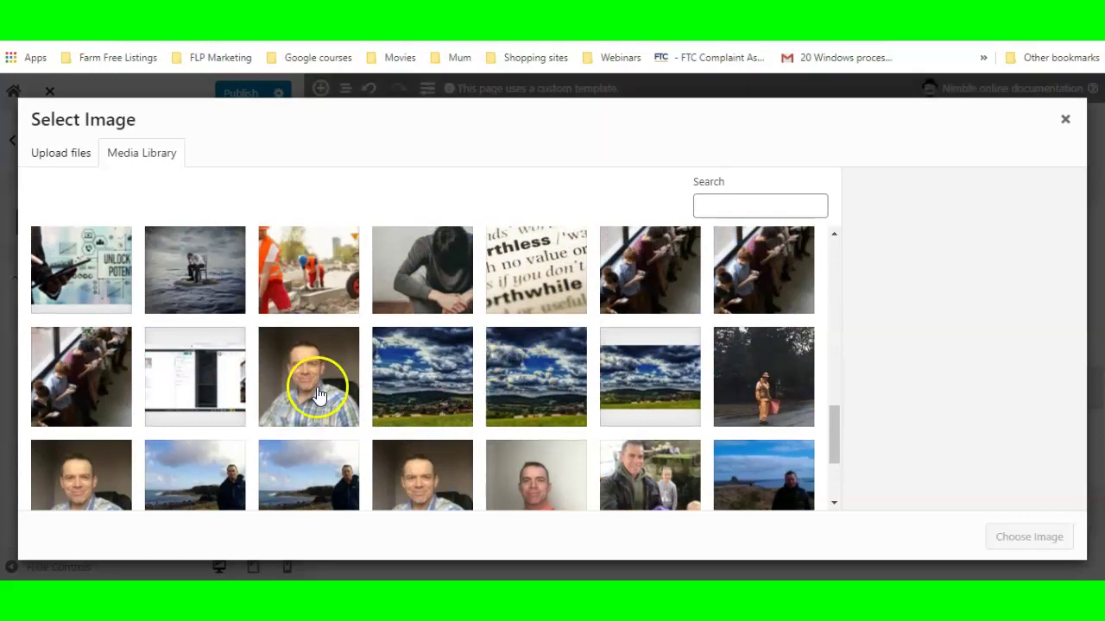
Compare the attachment details of the similar checked-shirt portraits in the media library
{"action": "left_click", "coordinate": [318, 395]}
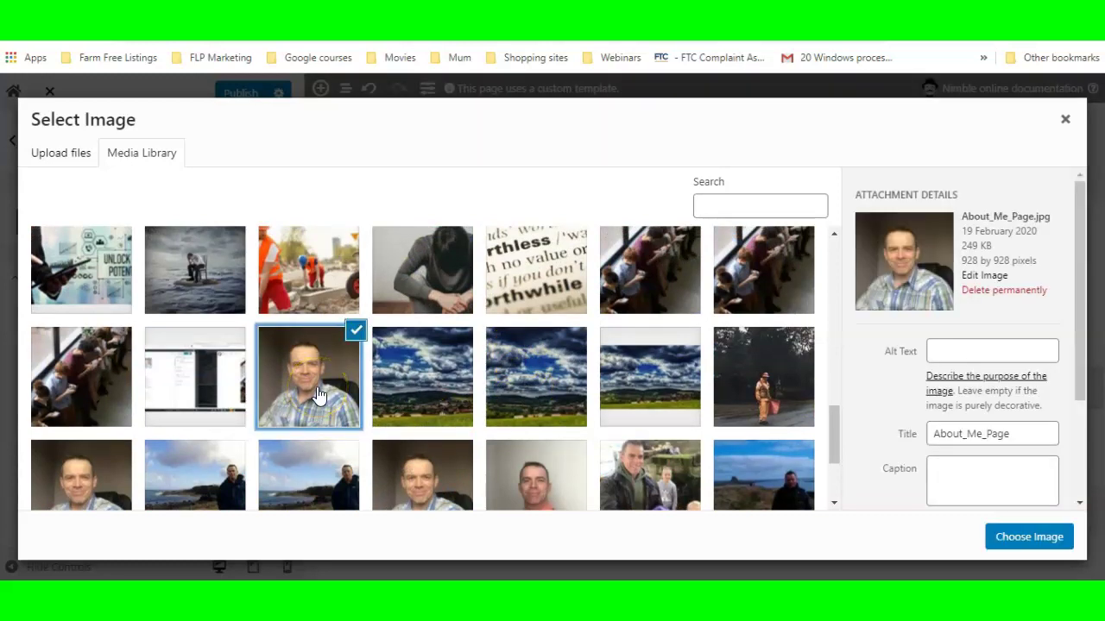
{"action": "scroll", "coordinate": [318, 394], "scroll_direction": "down", "scroll_amount": 3}
{"action": "left_click", "coordinate": [87, 349]}
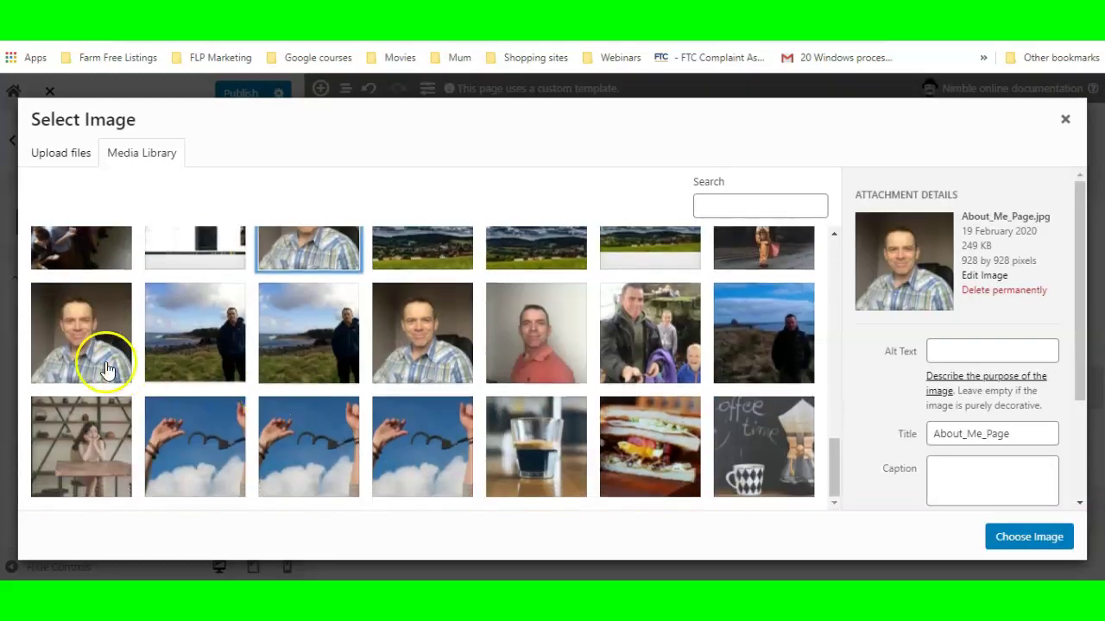
{"action": "left_click", "coordinate": [421, 345]}
{"action": "left_click", "coordinate": [421, 345]}
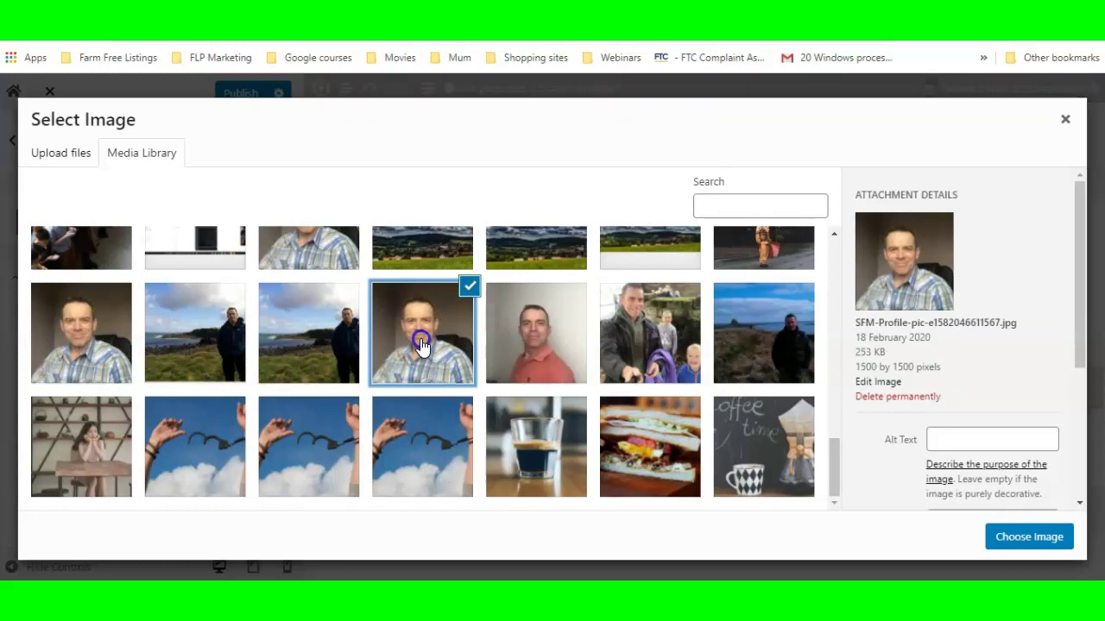
{"action": "left_click", "coordinate": [59, 343]}
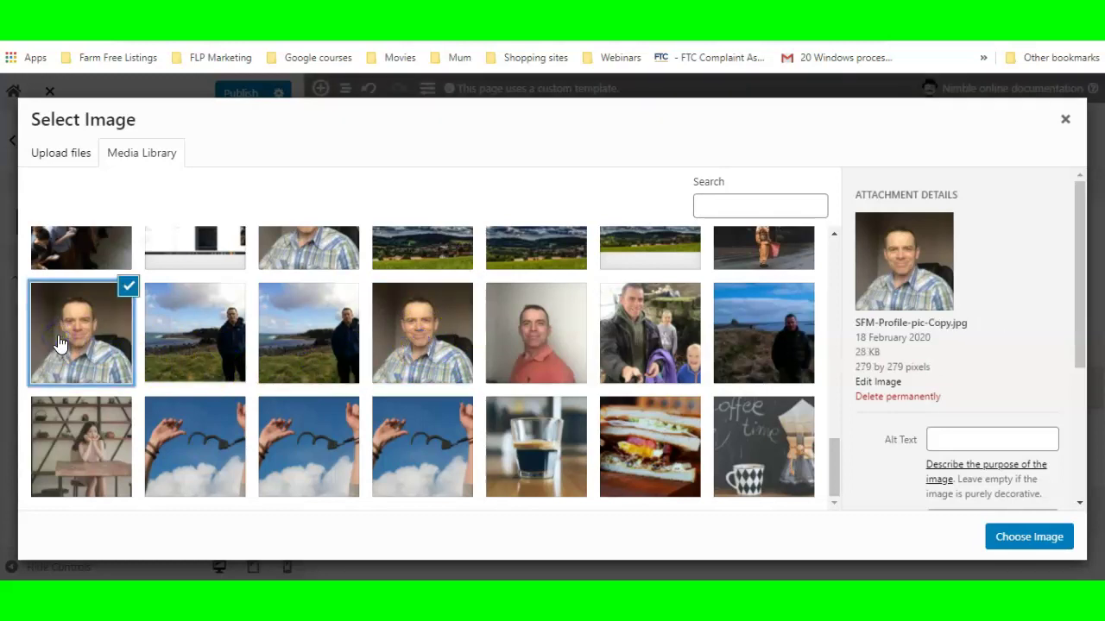
{"action": "left_click", "coordinate": [325, 250]}
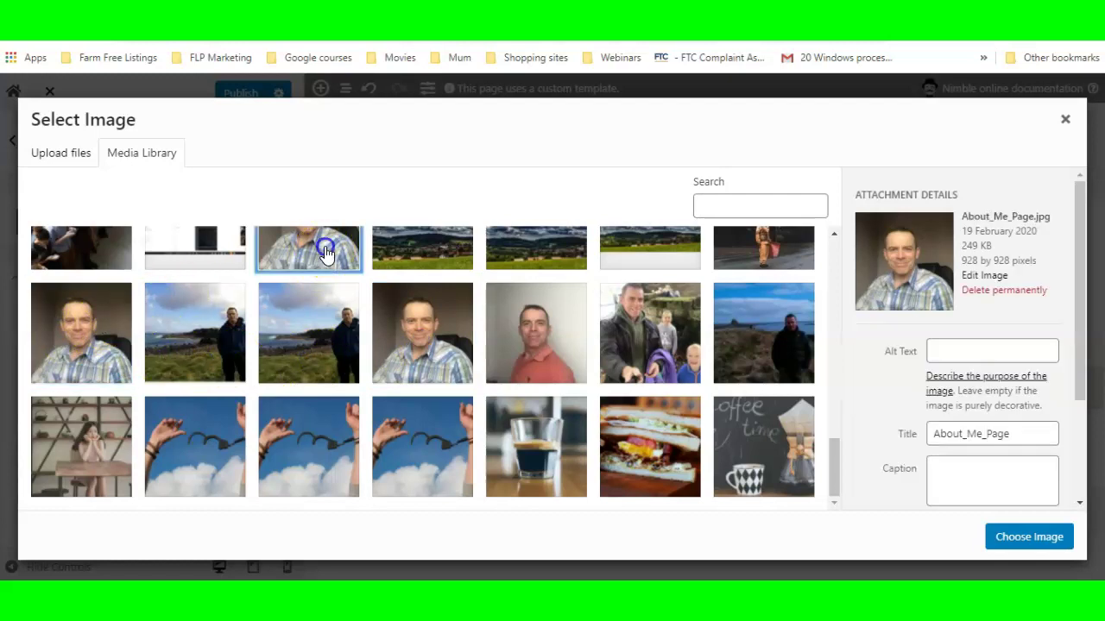
Insert SFM-Profile-pic-e1582046611567.jpg from the media library as the image module's picture
{"action": "left_click", "coordinate": [401, 354]}
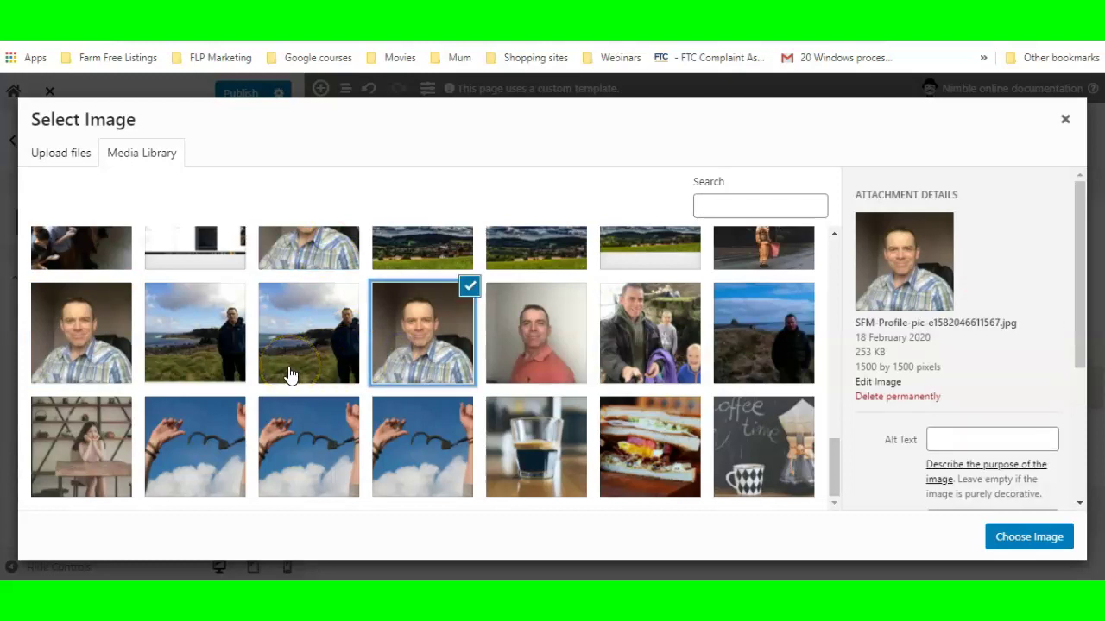
{"action": "scroll", "coordinate": [216, 375], "scroll_direction": "up", "scroll_amount": 2}
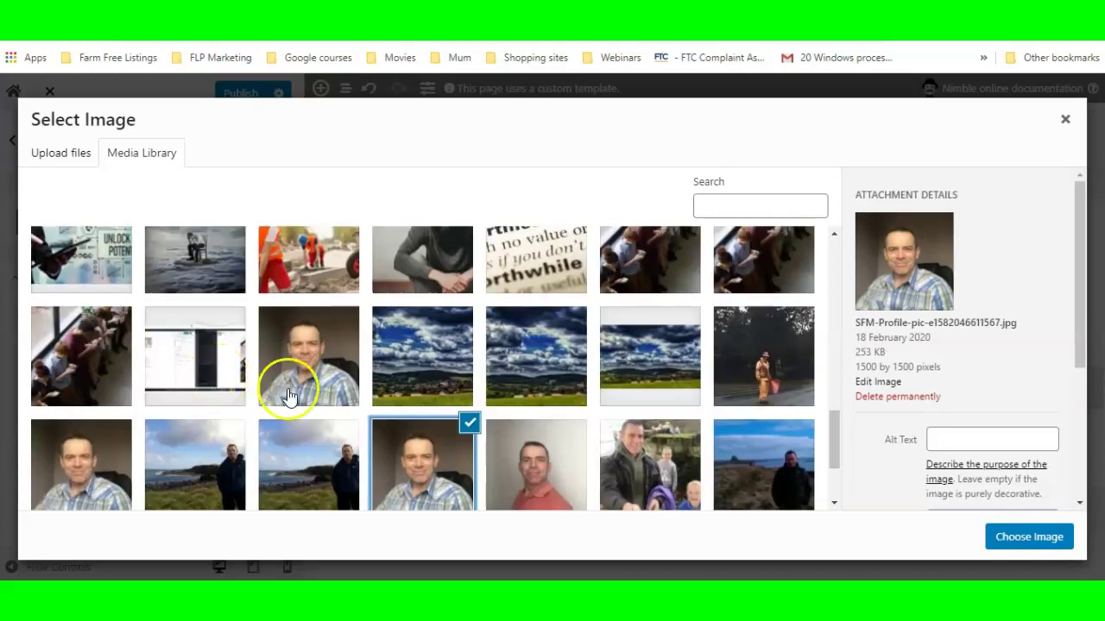
{"action": "scroll", "coordinate": [328, 402], "scroll_direction": "down", "scroll_amount": 2}
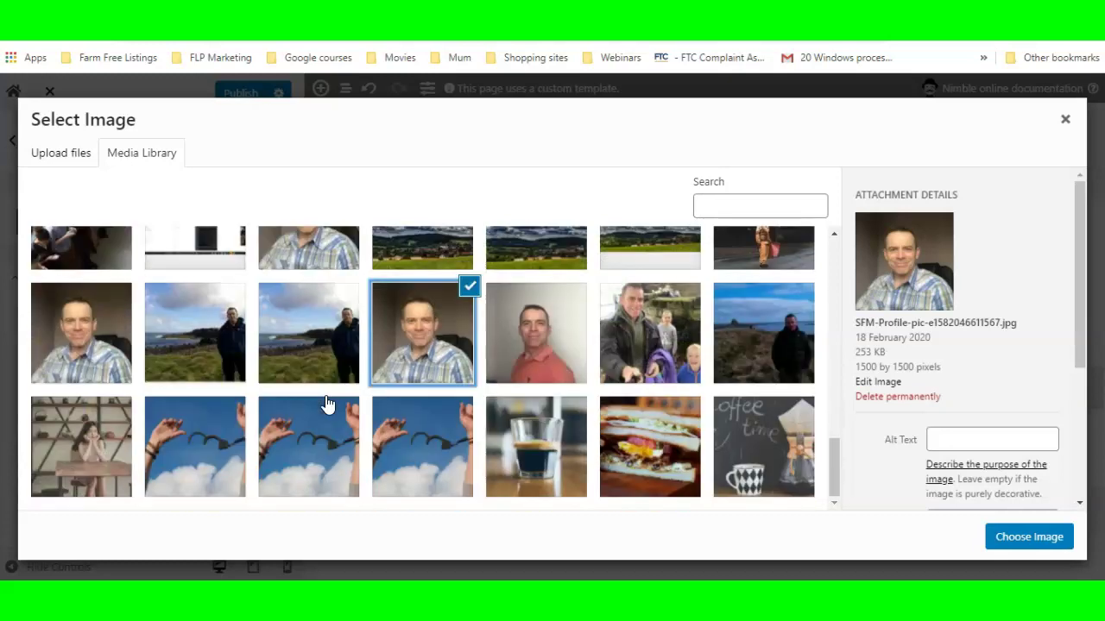
{"action": "left_click", "coordinate": [1050, 539]}
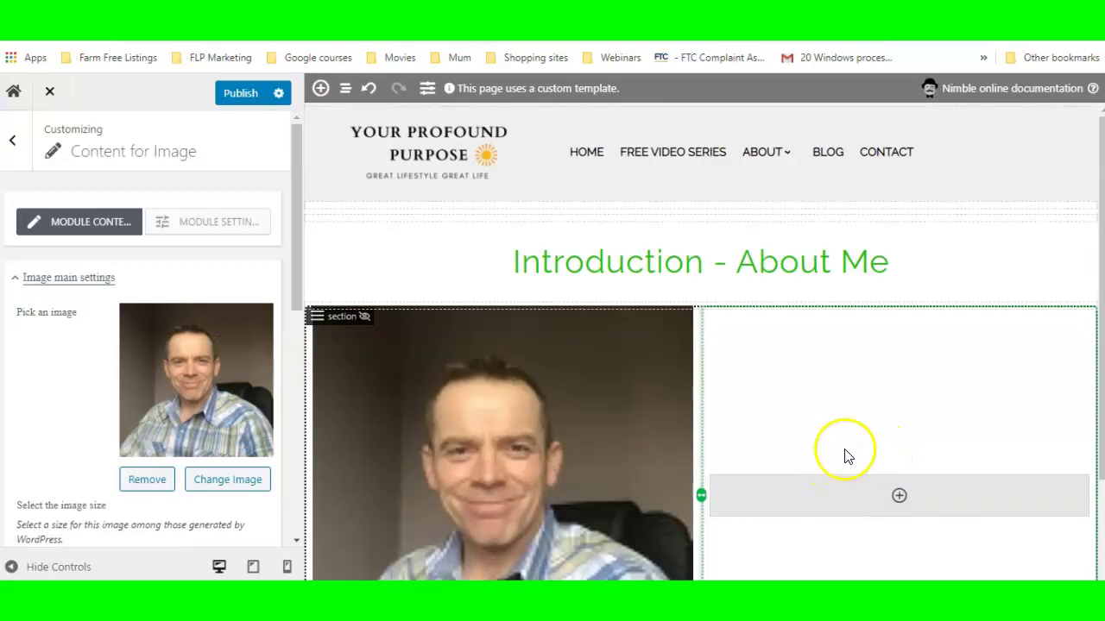
Inspect the portrait's fit in its column and review the WordPress image sizes available for it
{"action": "scroll", "coordinate": [724, 435], "scroll_direction": "down", "scroll_amount": 2}
{"action": "left_click", "coordinate": [704, 482]}
{"action": "left_click", "coordinate": [898, 359]}
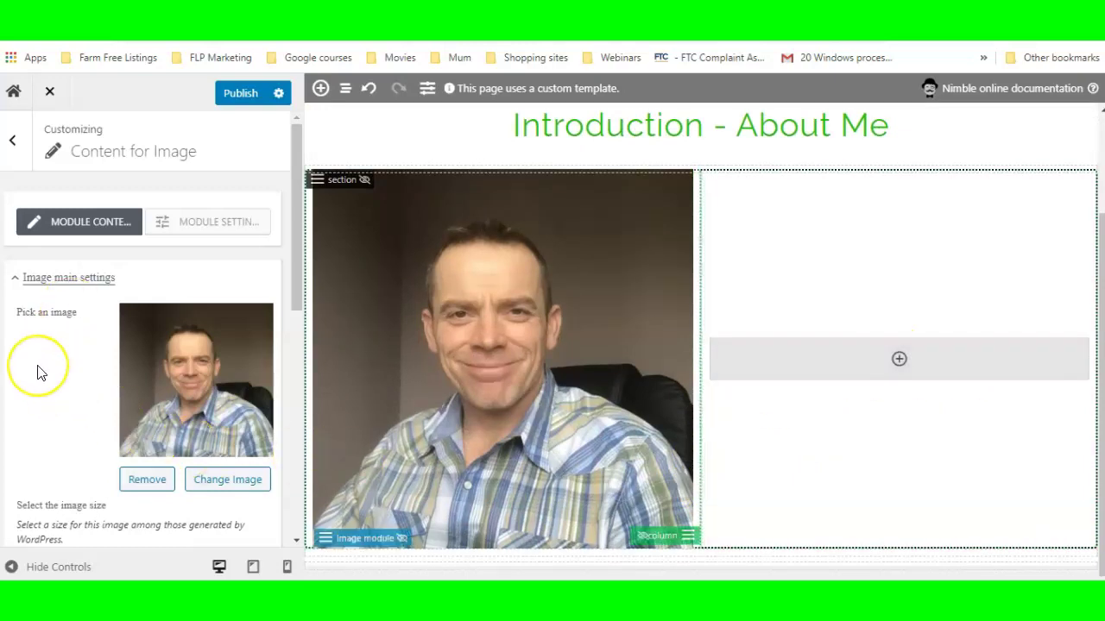
{"action": "scroll", "coordinate": [39, 372], "scroll_direction": "down", "scroll_amount": 3}
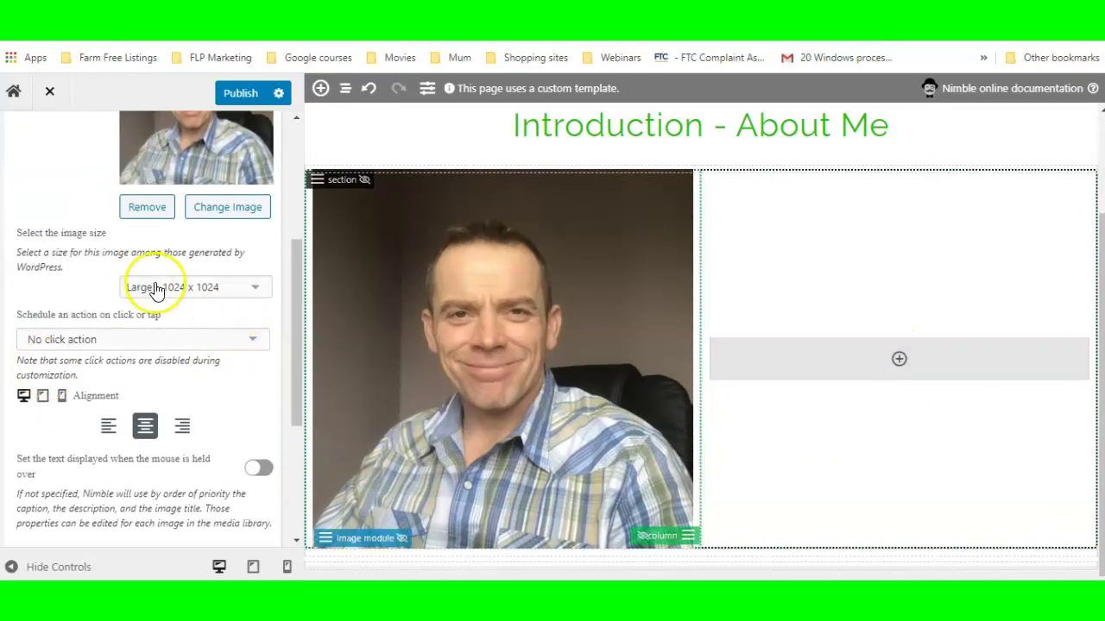
{"action": "left_click", "coordinate": [258, 290]}
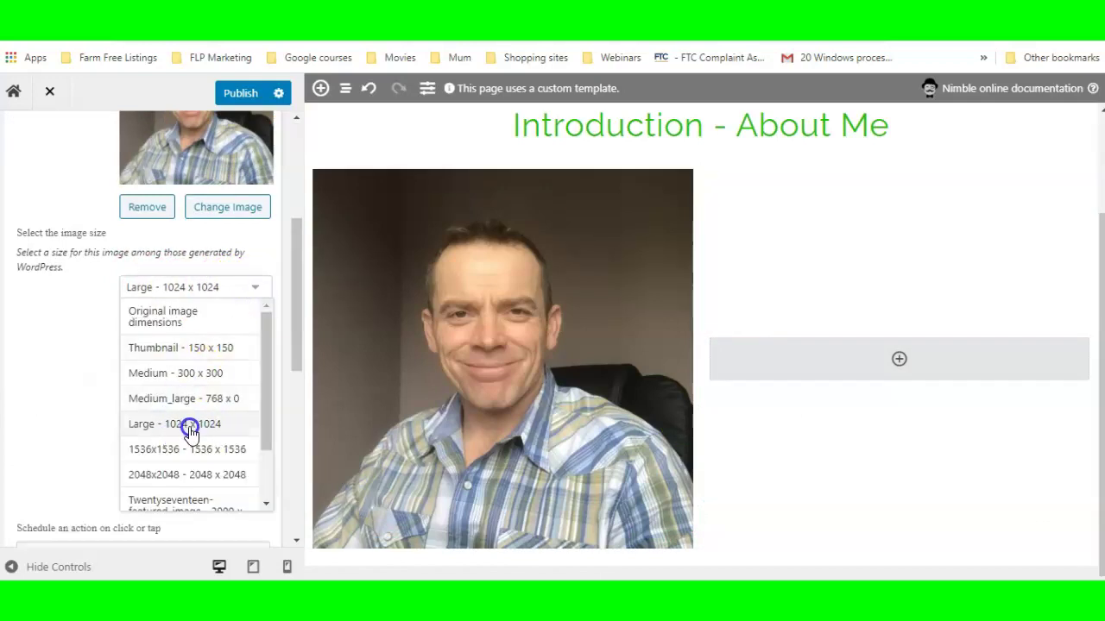
{"action": "scroll", "coordinate": [191, 431], "scroll_direction": "down", "scroll_amount": 2}
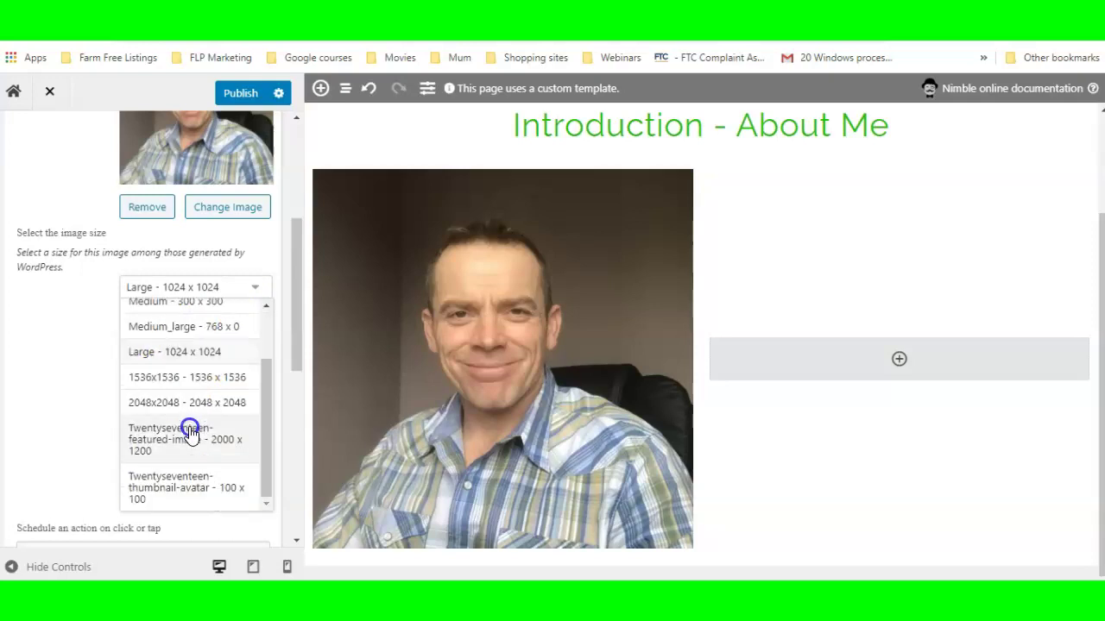
{"action": "scroll", "coordinate": [200, 427], "scroll_direction": "up", "scroll_amount": 3}
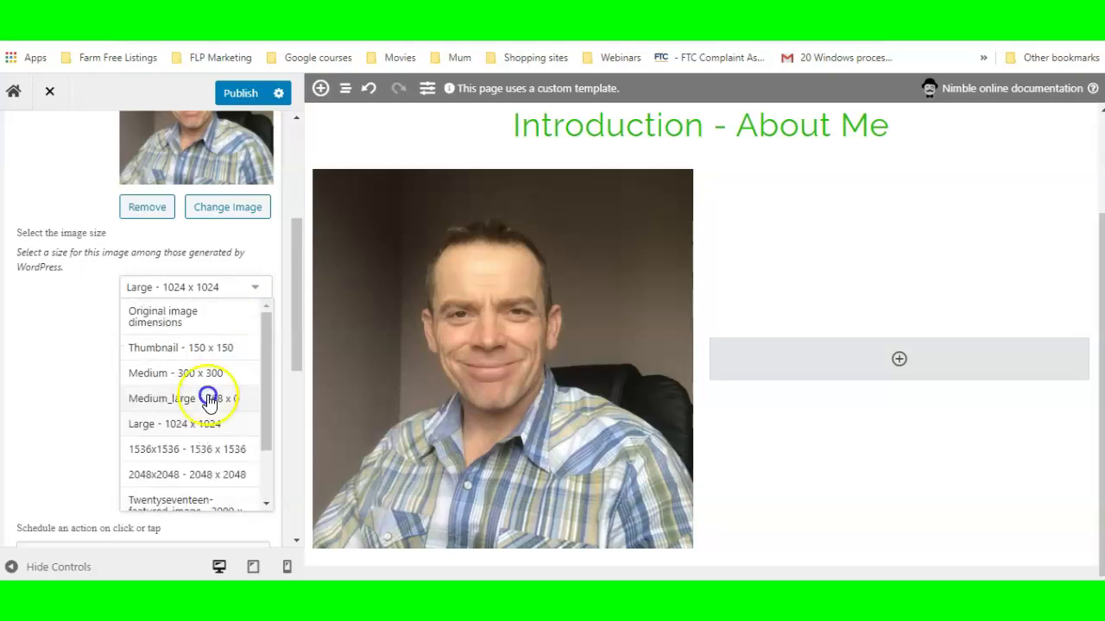
{"action": "left_click", "coordinate": [257, 289]}
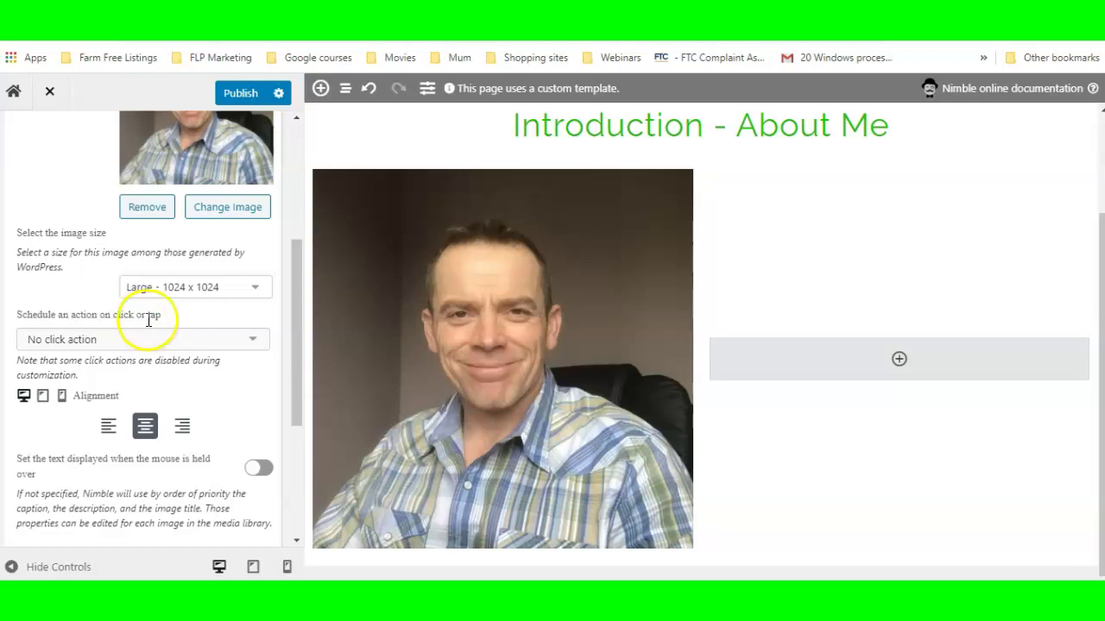
Review the click actions available for the portrait, keep No click action, and left-align the image
{"action": "left_click", "coordinate": [255, 342]}
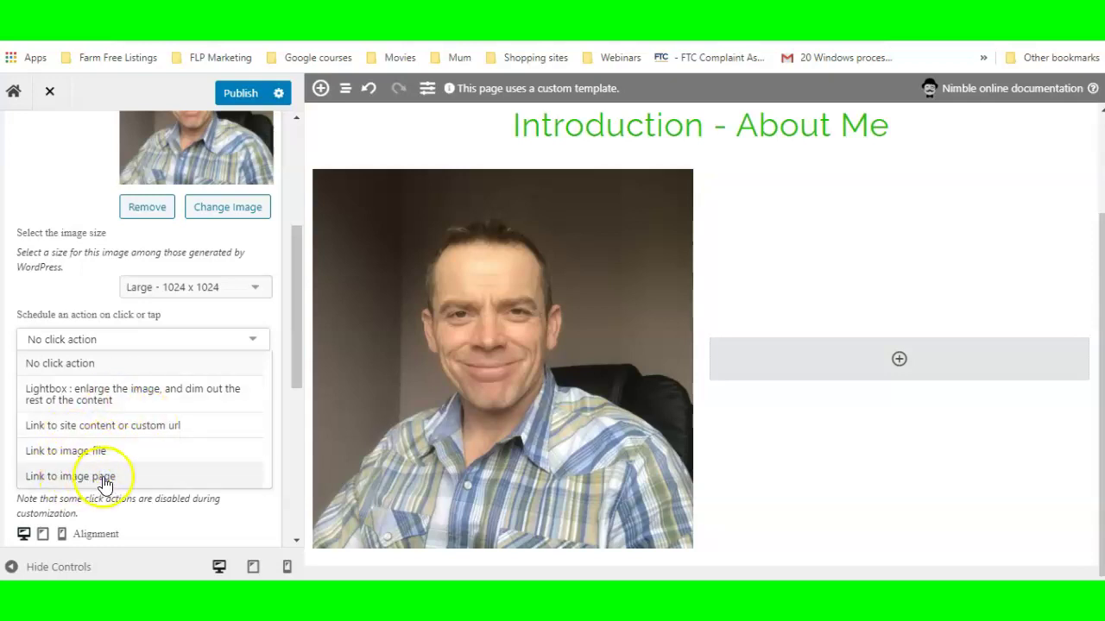
{"action": "left_click", "coordinate": [255, 339]}
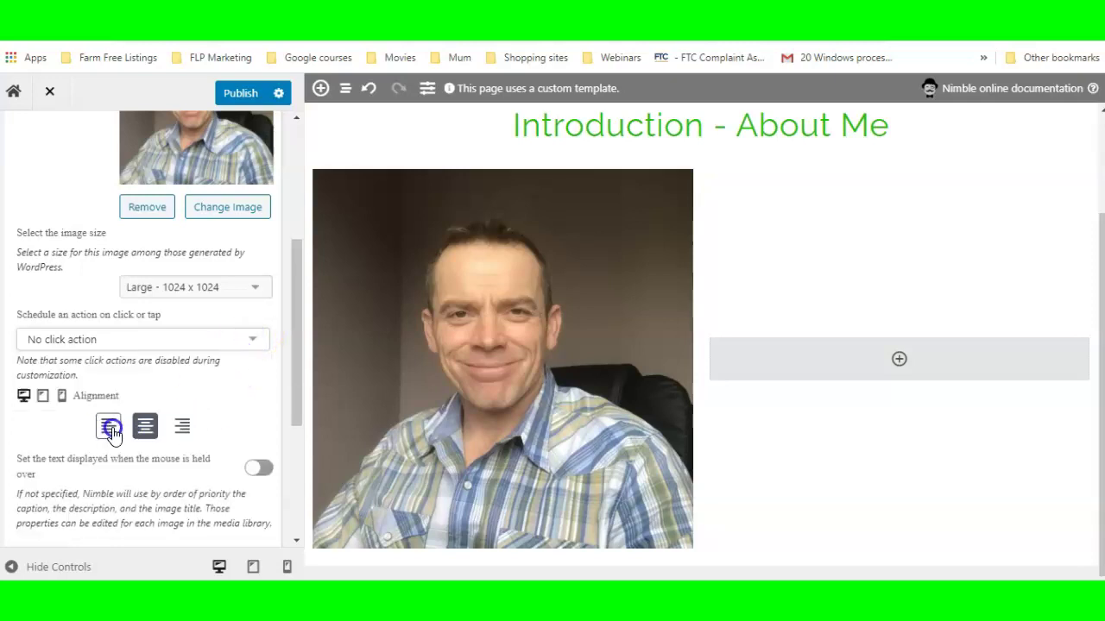
{"action": "left_click", "coordinate": [180, 427]}
{"action": "left_click", "coordinate": [107, 426]}
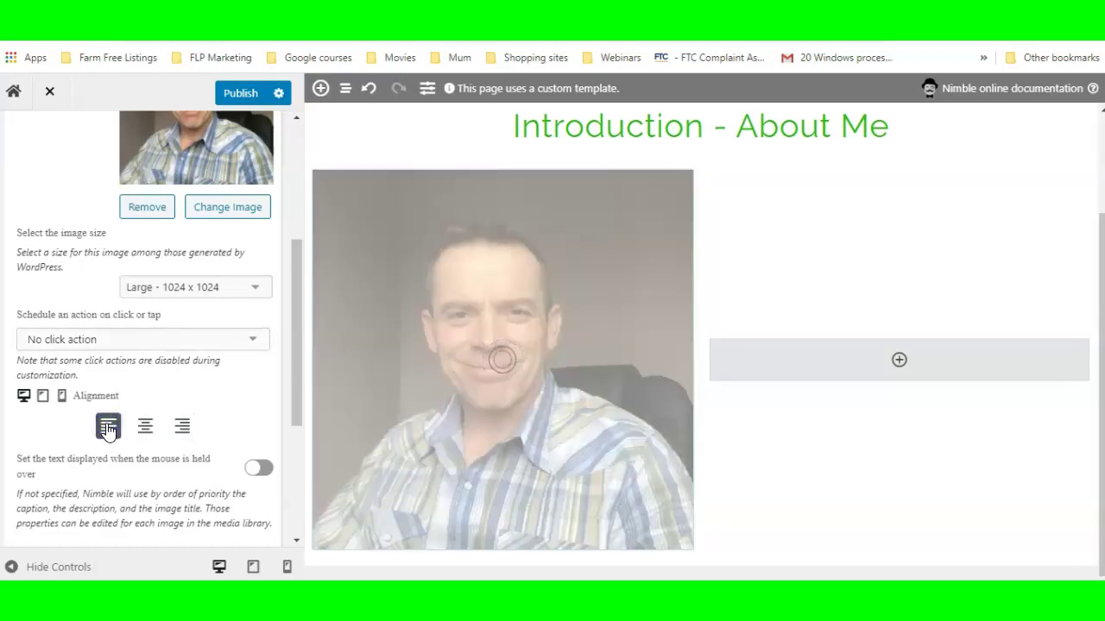
{"action": "left_click", "coordinate": [230, 405]}
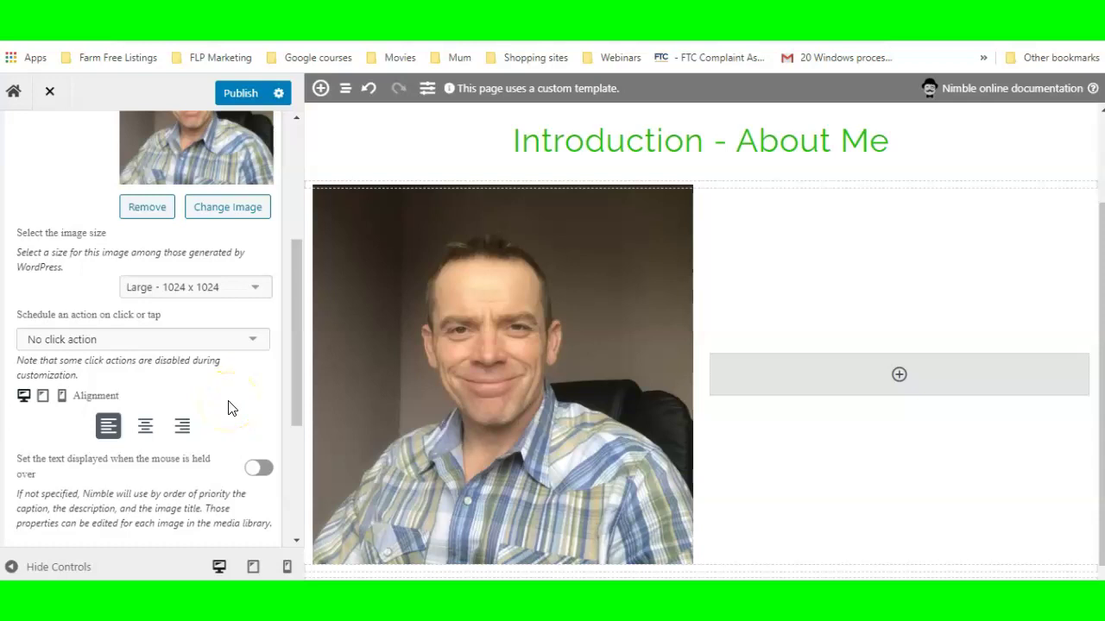
Try the portrait's custom mouse-hover text option and switch it back off
{"action": "scroll", "coordinate": [229, 408], "scroll_direction": "down", "scroll_amount": 2}
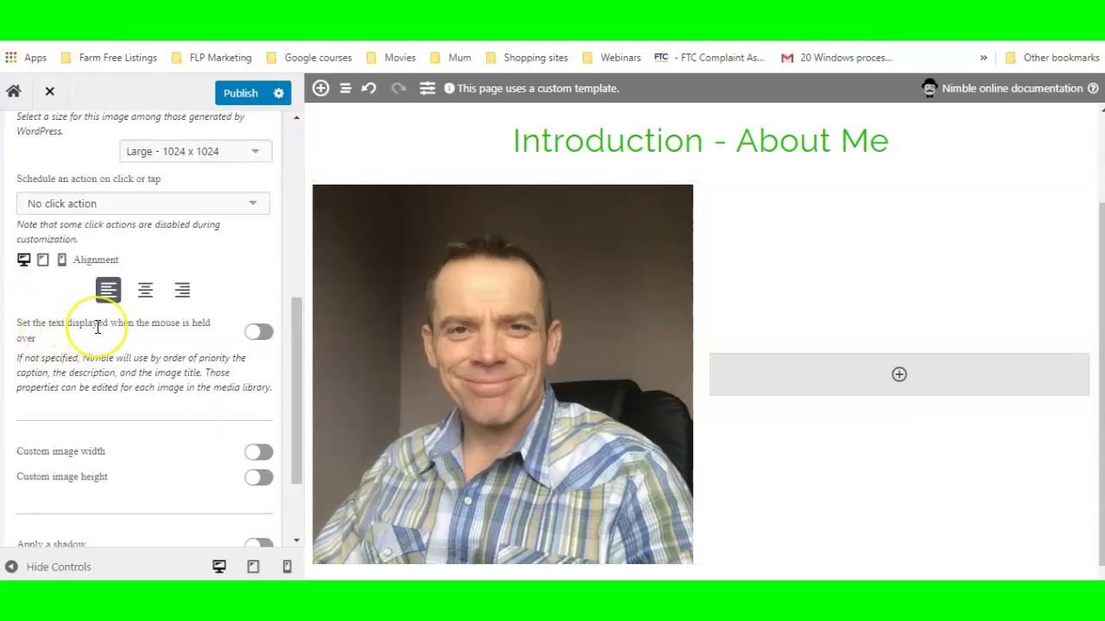
{"action": "left_click", "coordinate": [264, 334]}
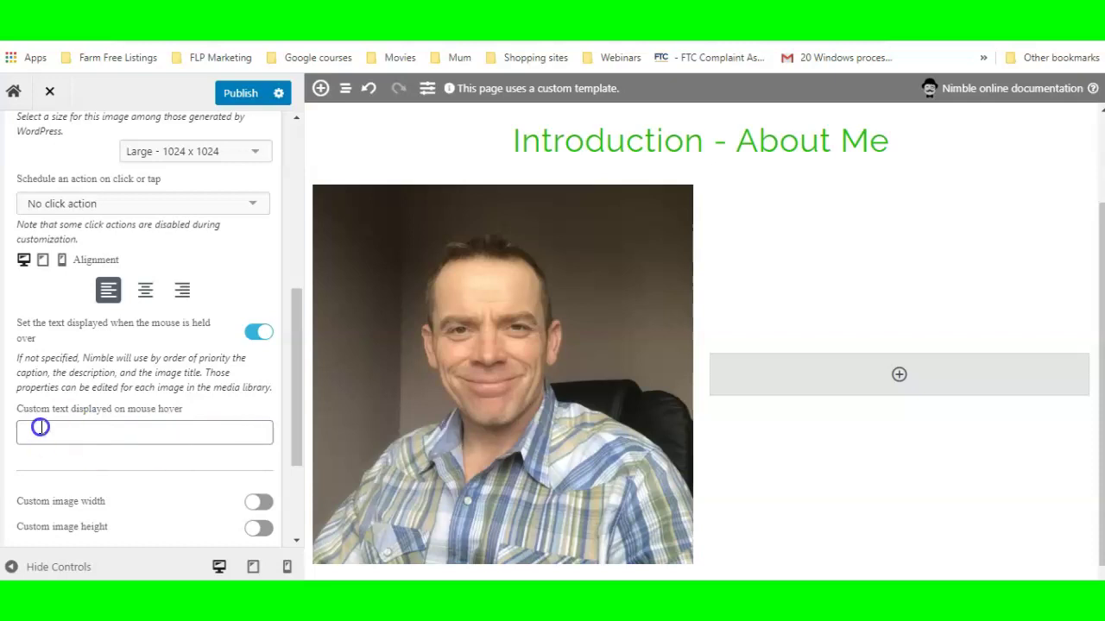
{"action": "left_click", "coordinate": [210, 431]}
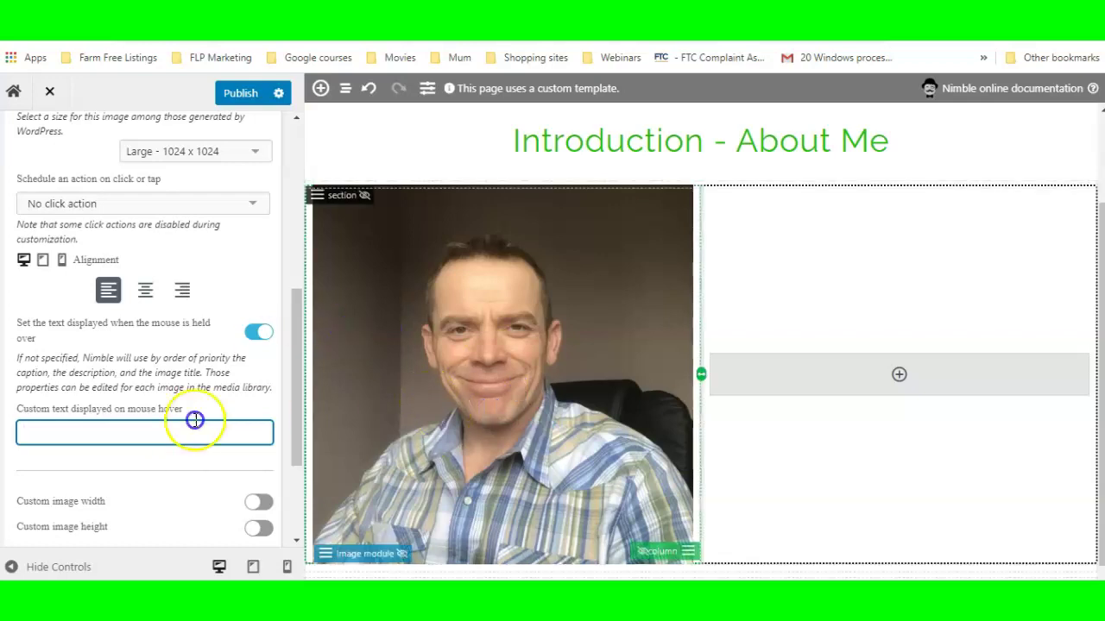
{"action": "left_click", "coordinate": [252, 336]}
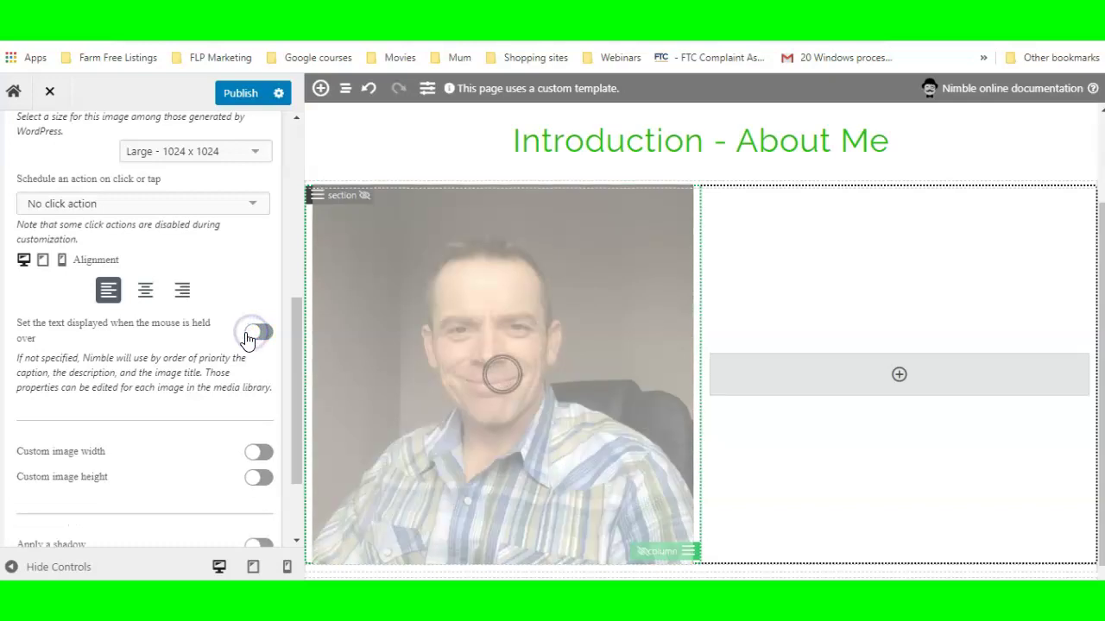
Review the mouse over effects available for the portrait, keeping No effect selected
{"action": "scroll", "coordinate": [248, 339], "scroll_direction": "down", "scroll_amount": 2}
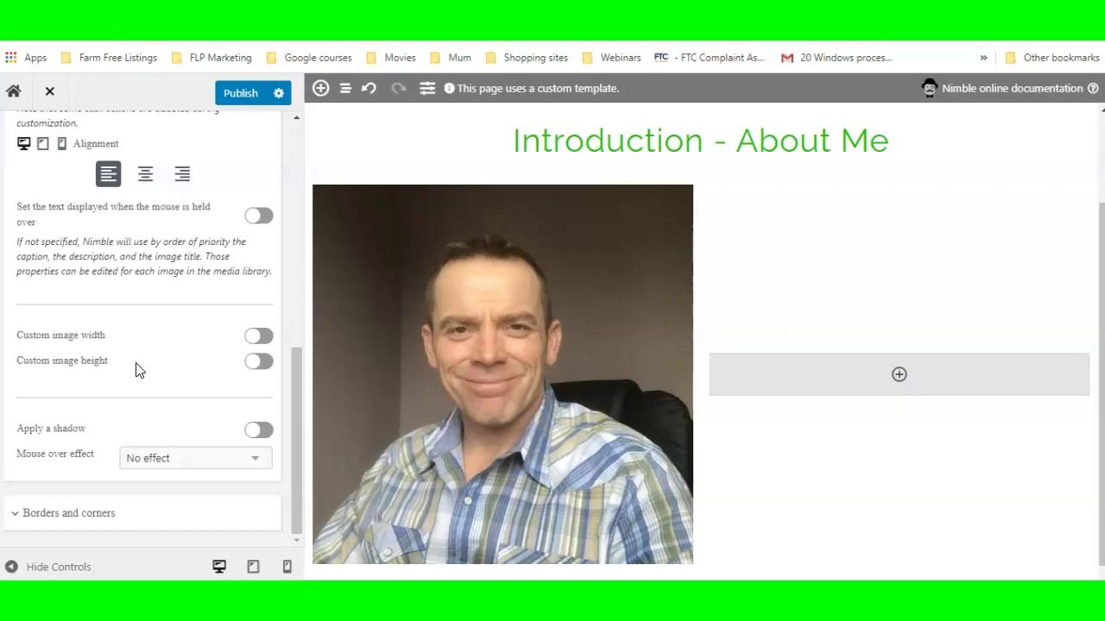
{"action": "left_click", "coordinate": [253, 464]}
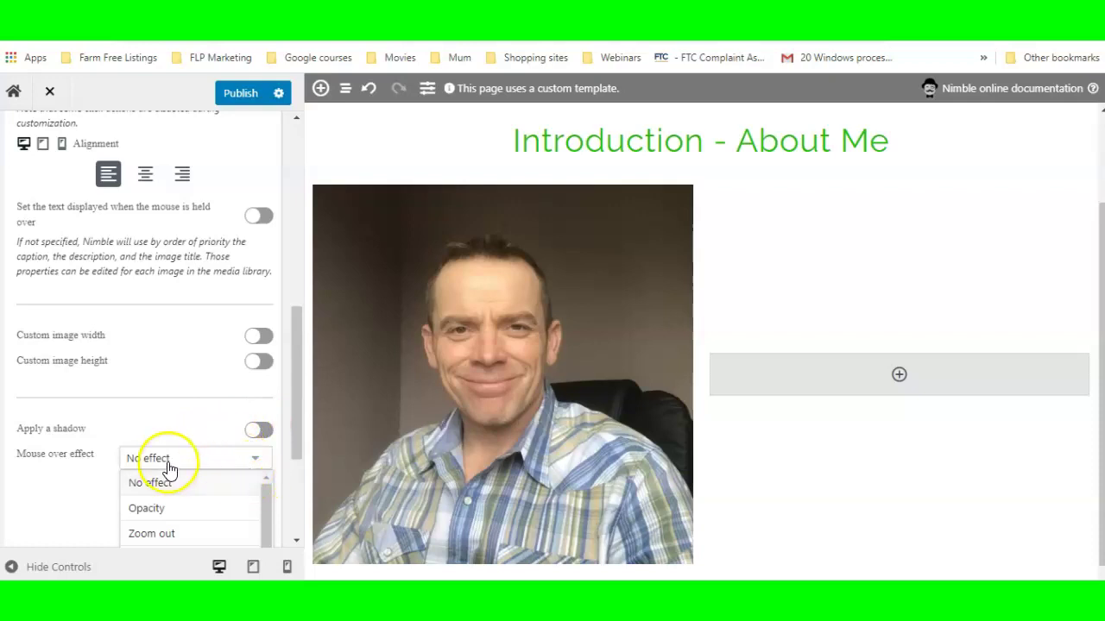
{"action": "scroll", "coordinate": [168, 469], "scroll_direction": "down", "scroll_amount": 2}
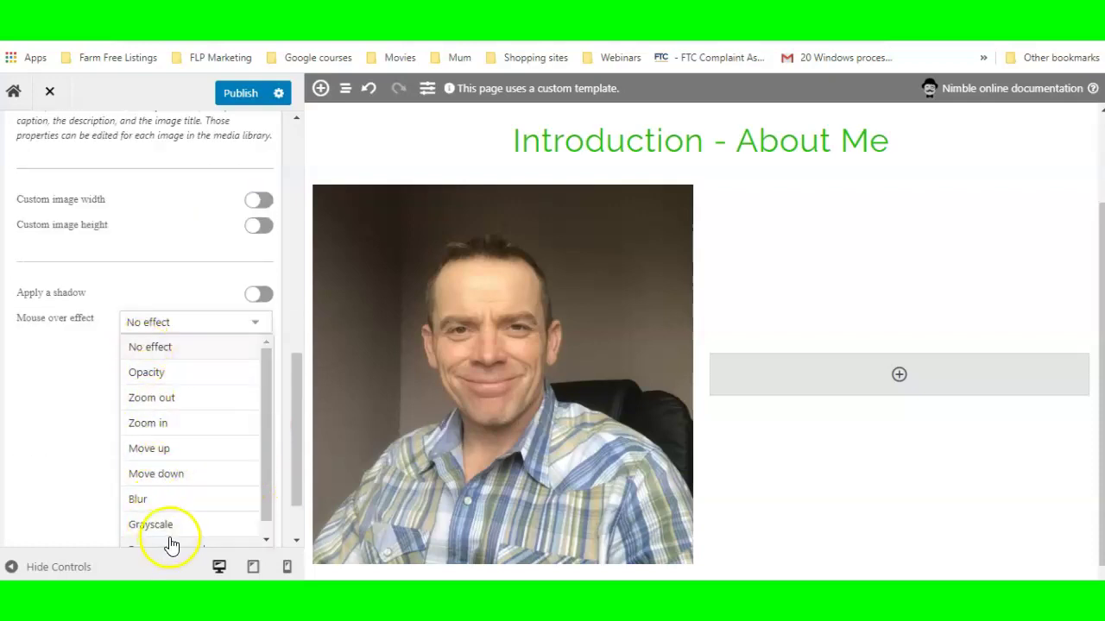
{"action": "scroll", "coordinate": [202, 456], "scroll_direction": "down", "scroll_amount": 3}
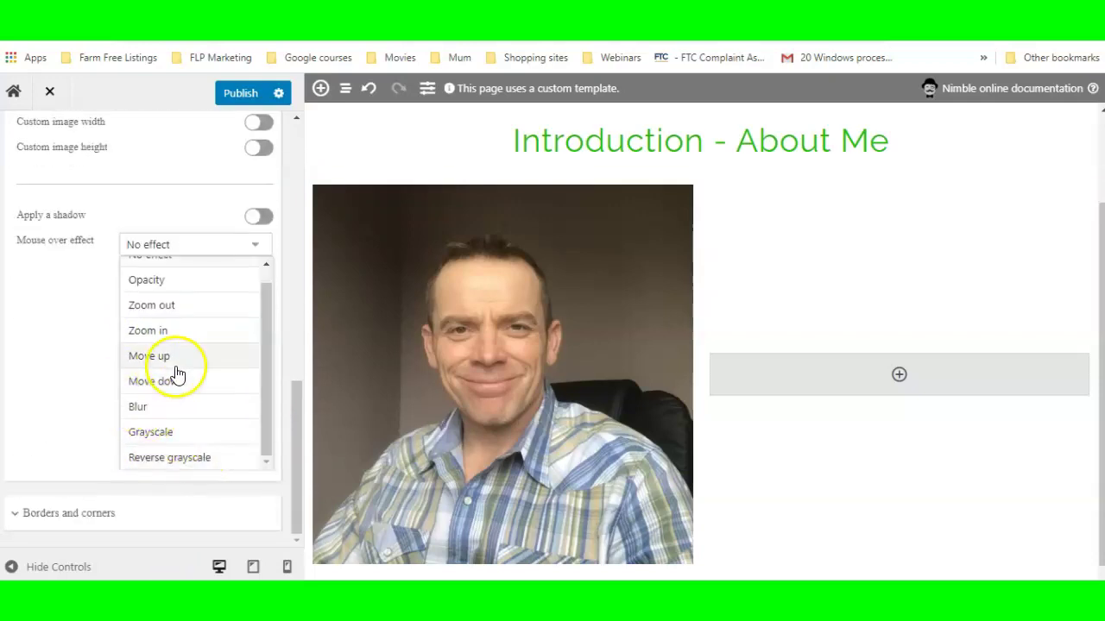
{"action": "left_click", "coordinate": [264, 264]}
{"action": "left_click", "coordinate": [253, 244]}
{"action": "scroll", "coordinate": [74, 336], "scroll_direction": "up", "scroll_amount": 3}
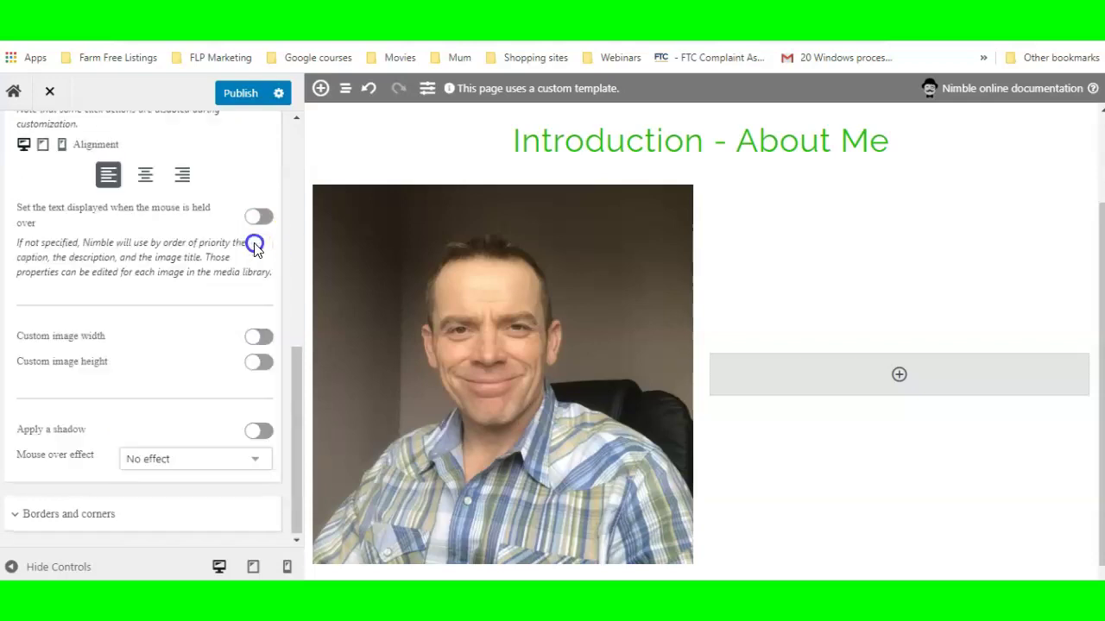
Apply a shadow to the portrait and inspect its edges on the page
{"action": "left_click", "coordinate": [259, 431]}
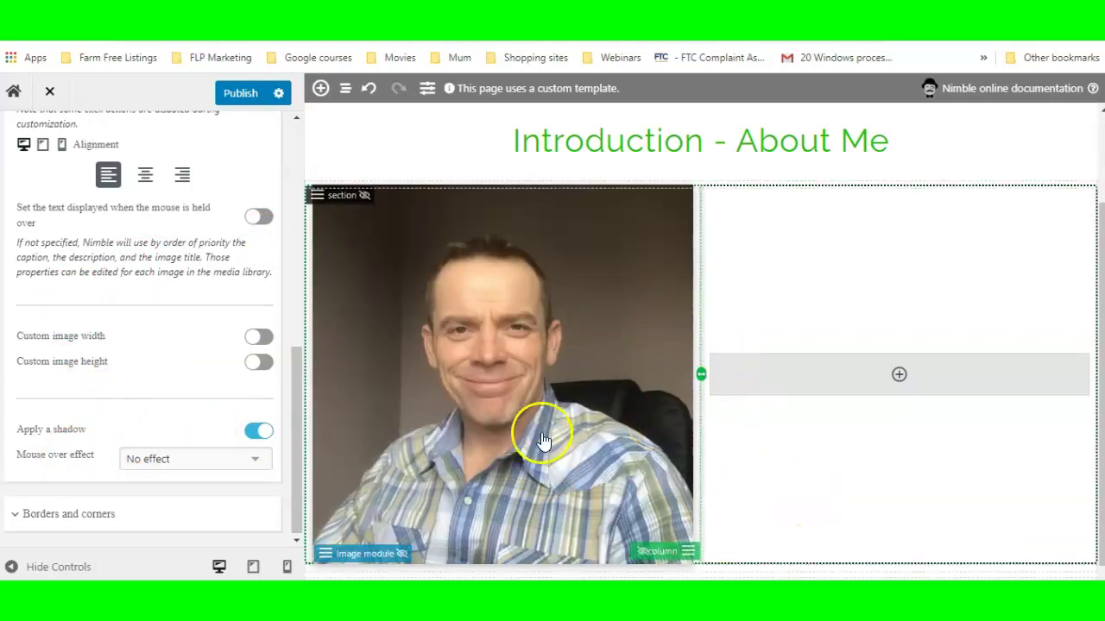
{"action": "scroll", "coordinate": [735, 481], "scroll_direction": "down", "scroll_amount": 1}
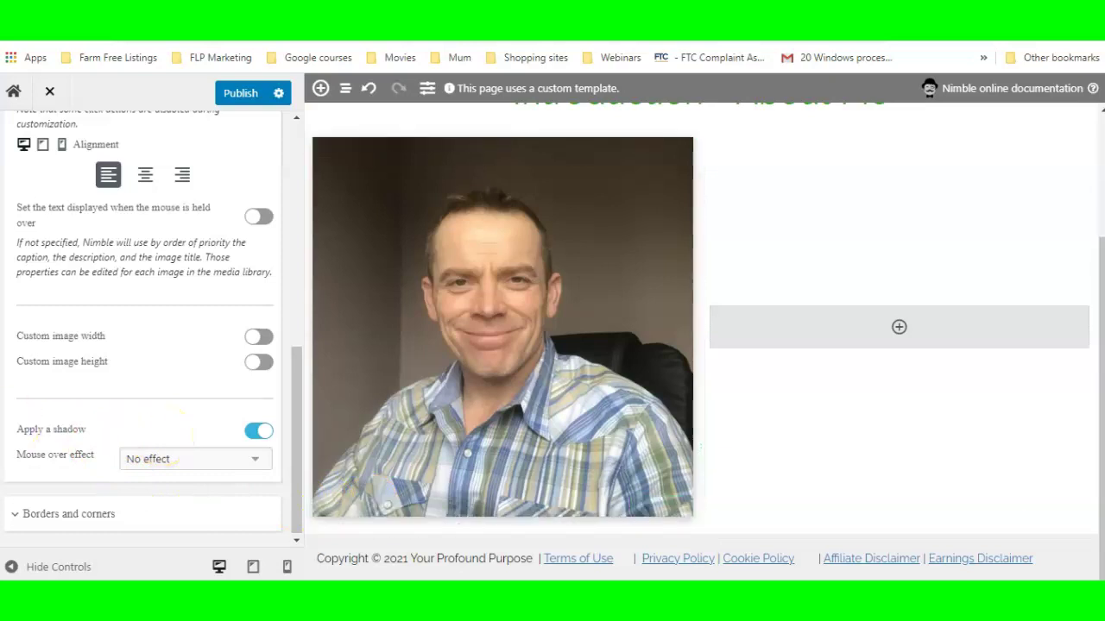
{"action": "scroll", "coordinate": [74, 380], "scroll_direction": "up", "scroll_amount": 3}
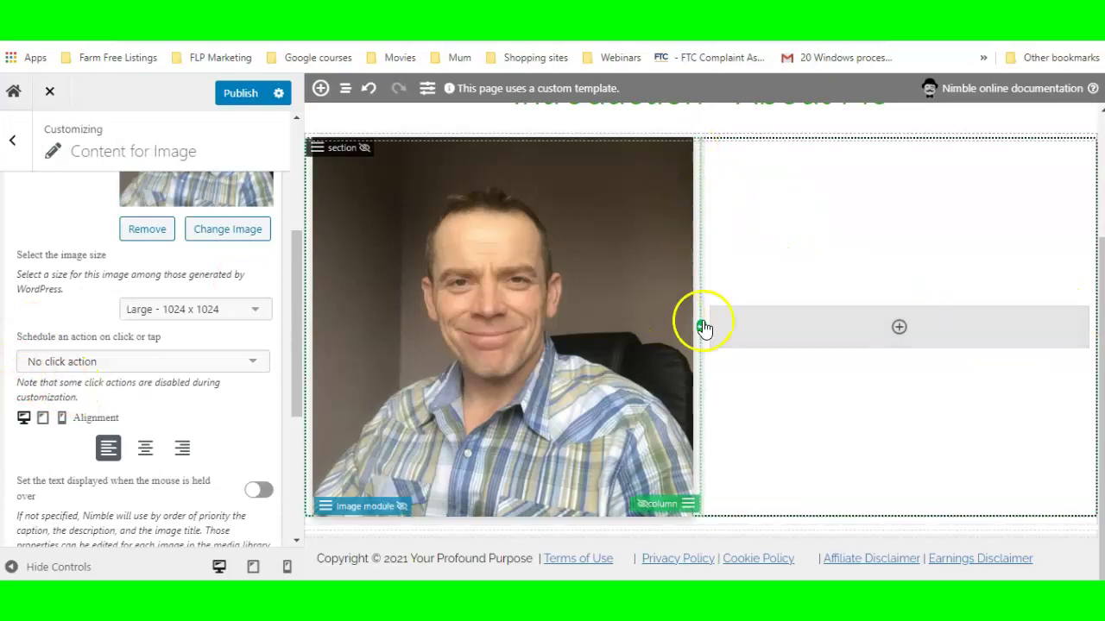
Insert a Rich Text Editor module into the empty column beside the portrait
{"action": "left_click", "coordinate": [900, 328]}
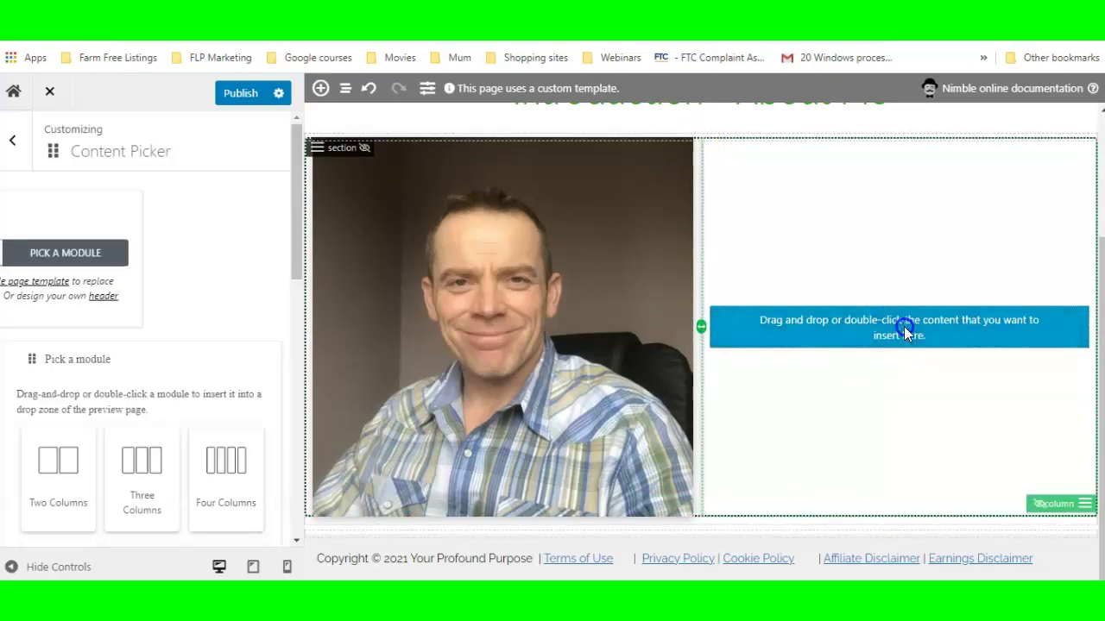
{"action": "scroll", "coordinate": [80, 397], "scroll_direction": "down", "scroll_amount": 3}
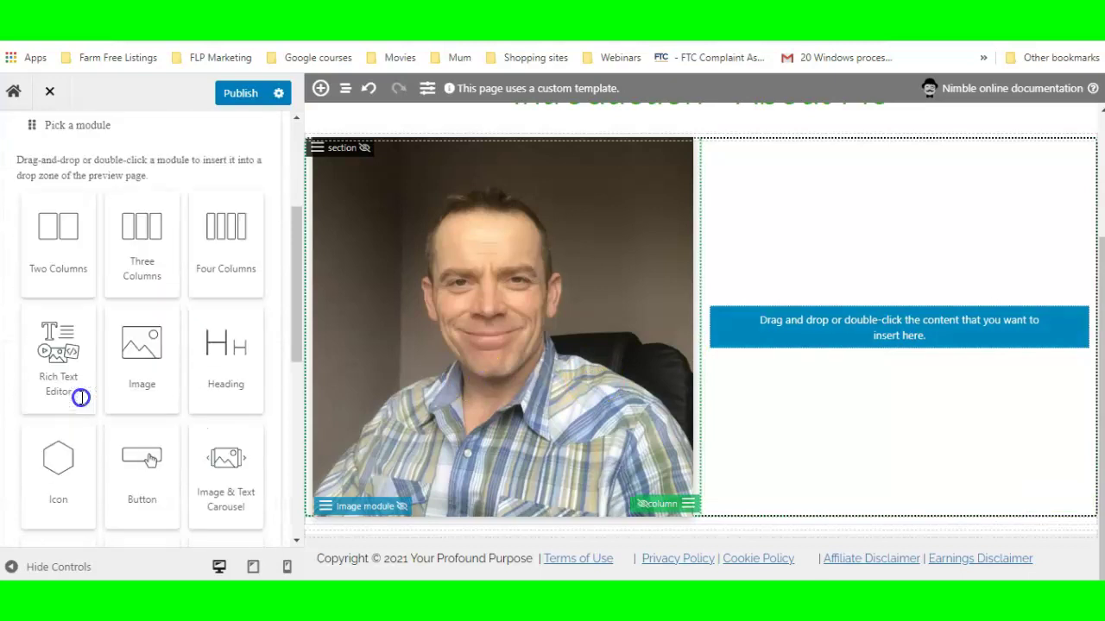
{"action": "left_click_drag", "start_coordinate": [57, 297], "coordinate": [910, 341]}
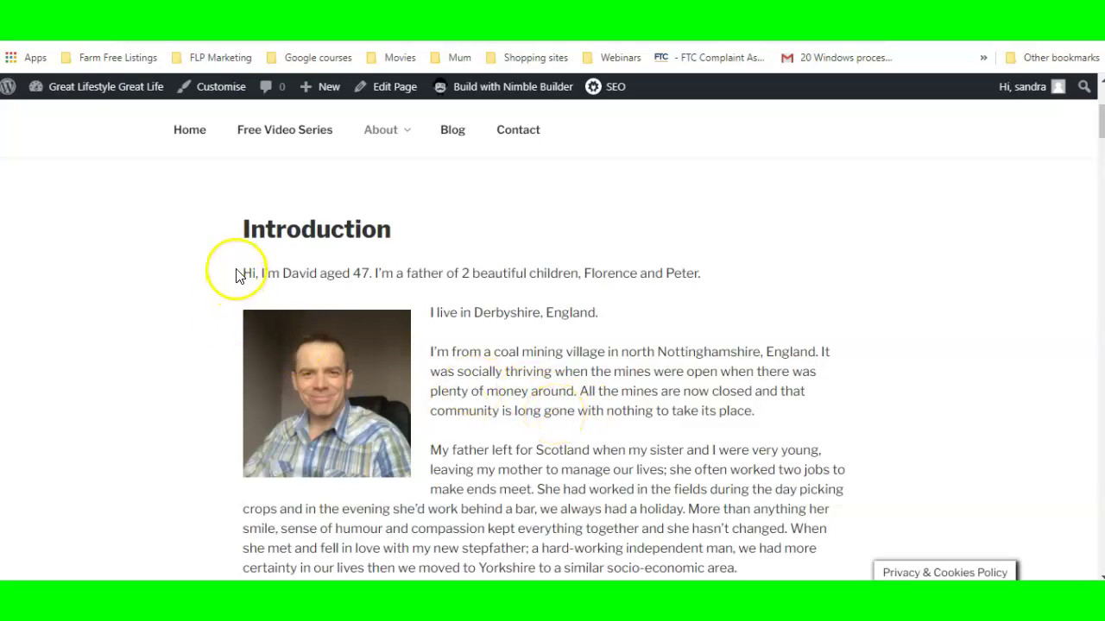
Copy the introduction text from the published About page, from the greeting down to the paragraph above the sign-up form
{"action": "left_click_drag", "start_coordinate": [244, 272], "coordinate": [731, 306]}
{"action": "scroll", "coordinate": [561, 466], "scroll_direction": "down", "scroll_amount": 1}
{"action": "scroll", "coordinate": [561, 463], "scroll_direction": "down", "scroll_amount": 3}
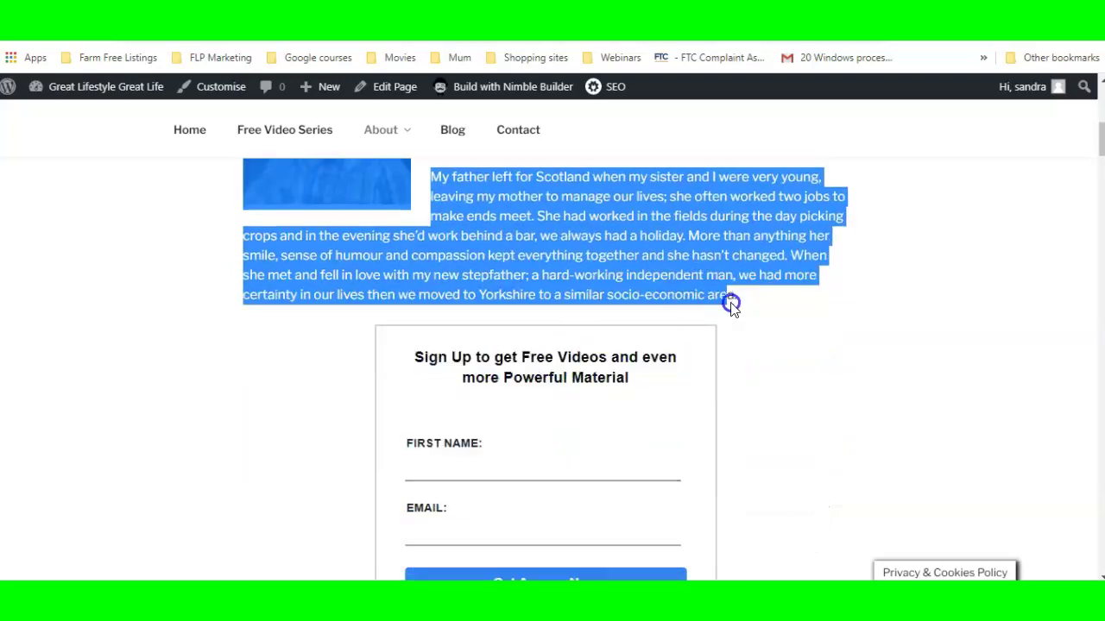
{"action": "right_click", "coordinate": [594, 257]}
{"action": "left_click", "coordinate": [637, 271]}
Switch to Notepad, clear the old post text and paste the copied introduction below the "Do You Want To Be In The Queue To Success?" line
{"action": "key", "text": "alt+Tab"}
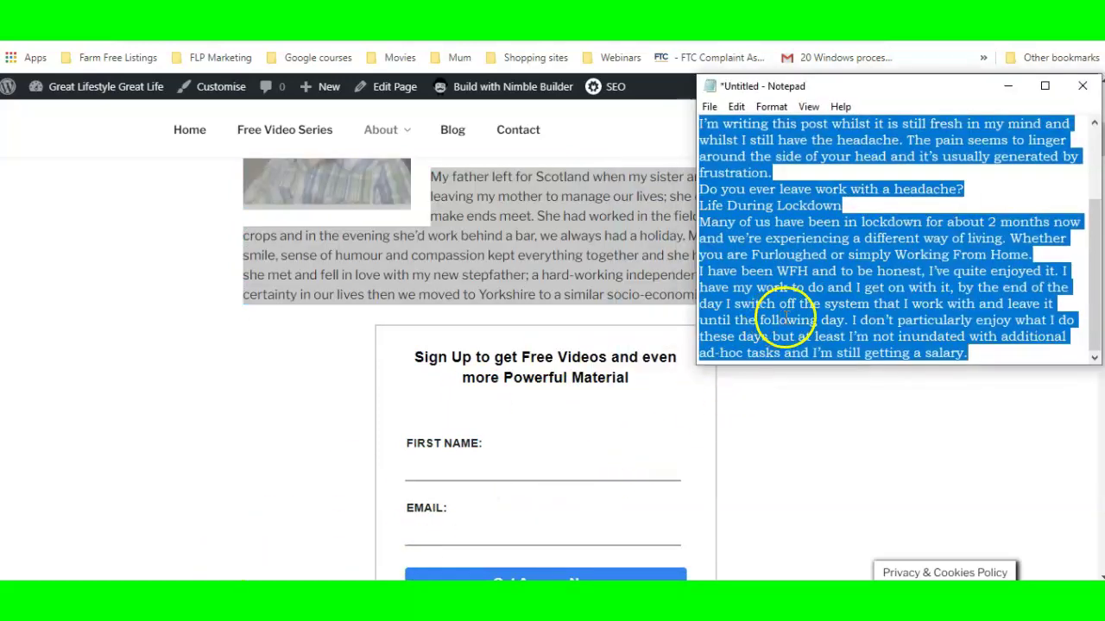
{"action": "key", "text": "ctrl+z"}
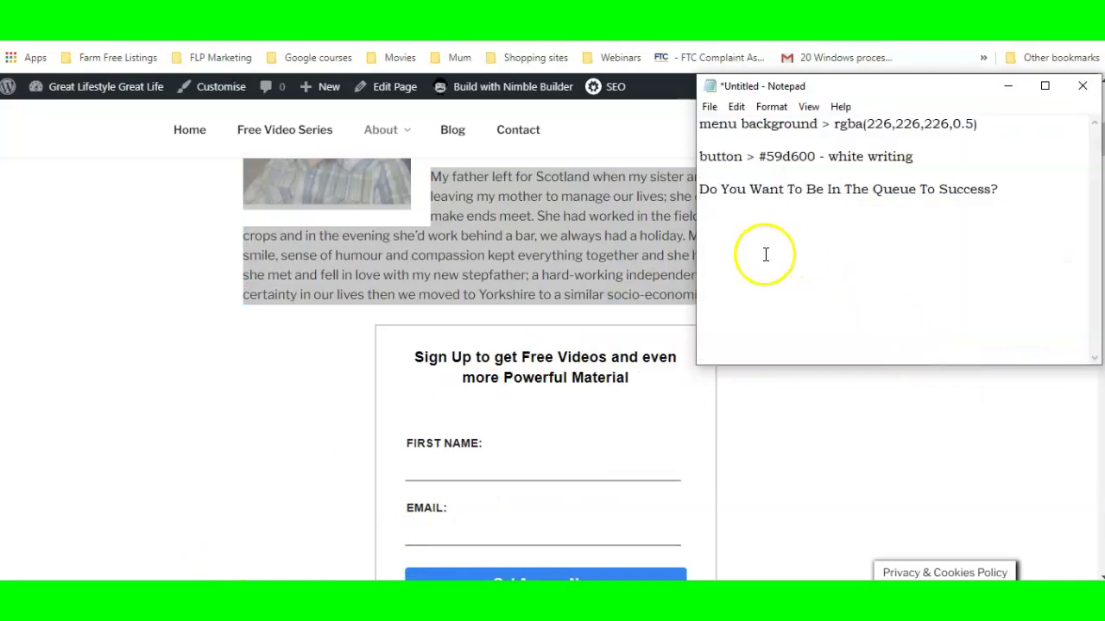
{"action": "left_click", "coordinate": [708, 220]}
{"action": "right_click", "coordinate": [708, 220]}
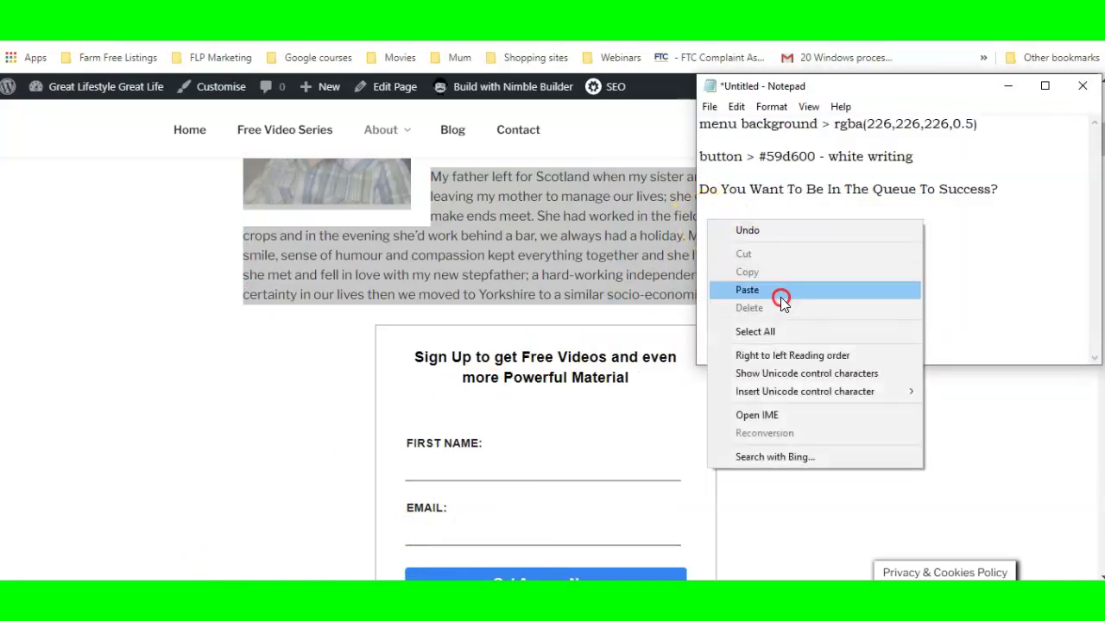
{"action": "left_click", "coordinate": [783, 289]}
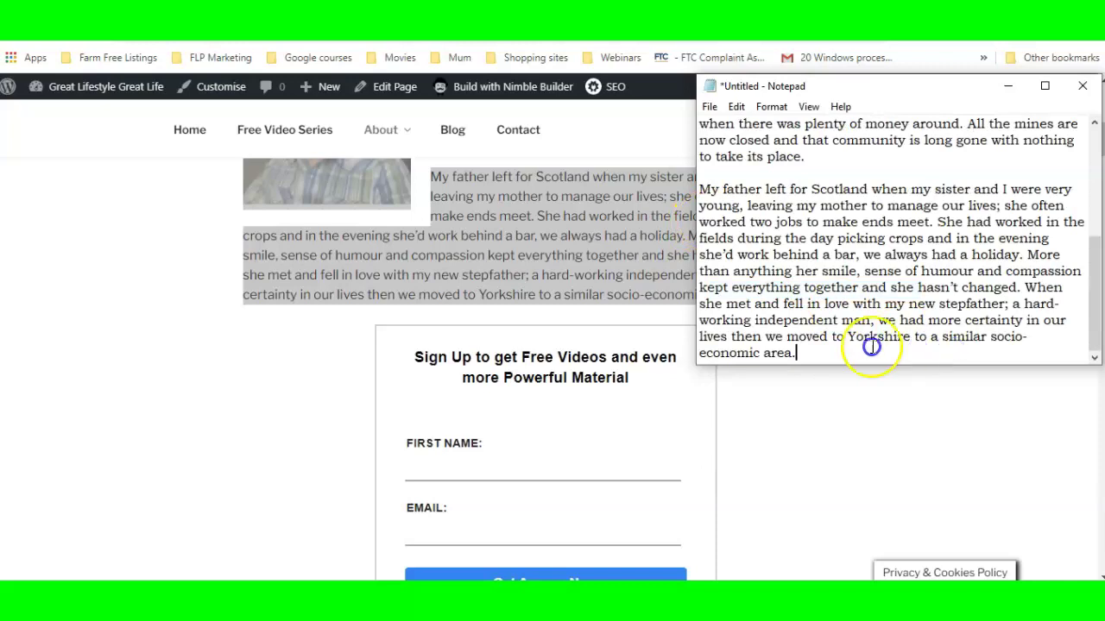
Copy the whole pasted introduction from Notepad, starting at the greeting line
{"action": "left_click_drag", "start_coordinate": [813, 353], "coordinate": [710, 173]}
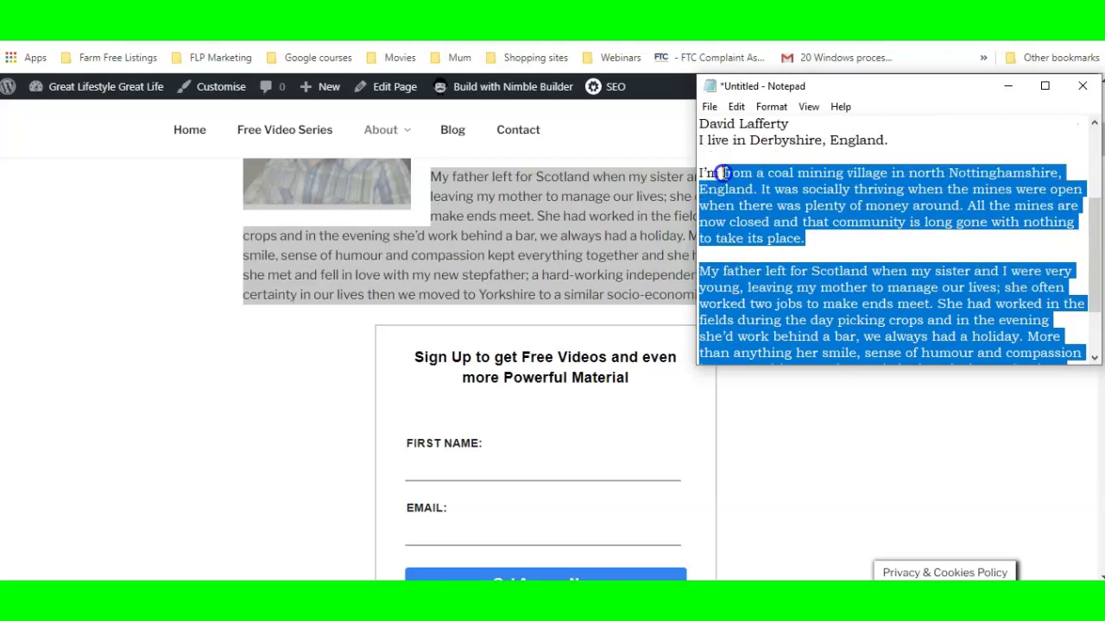
{"action": "scroll", "coordinate": [723, 173], "scroll_direction": "up", "scroll_amount": 2}
{"action": "left_click_drag", "start_coordinate": [723, 172], "coordinate": [699, 161]}
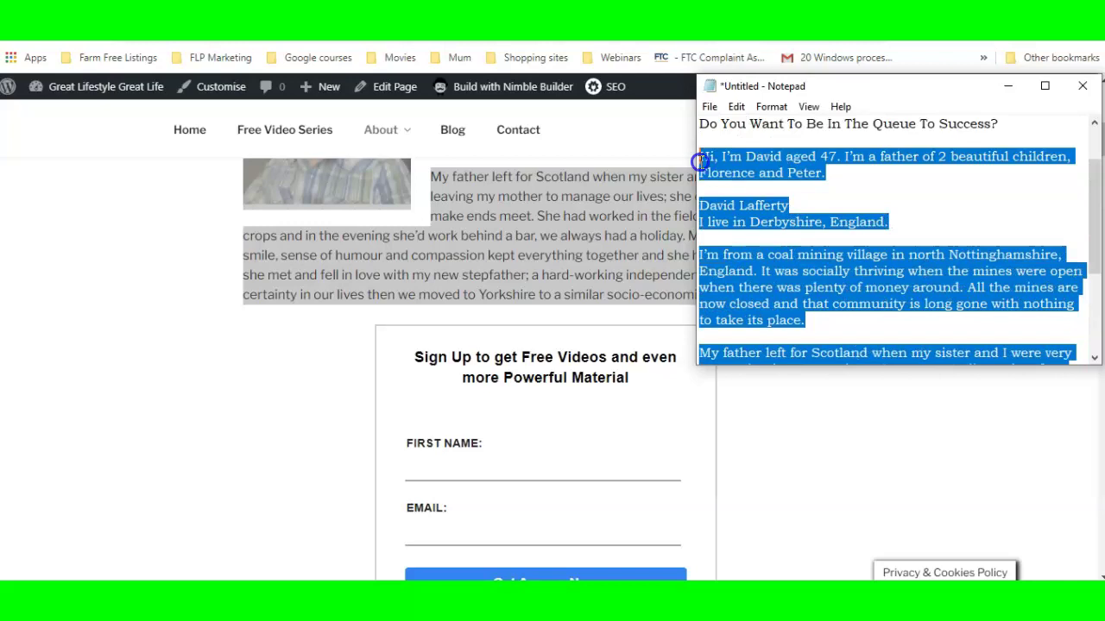
{"action": "right_click", "coordinate": [763, 172]}
{"action": "left_click", "coordinate": [803, 225]}
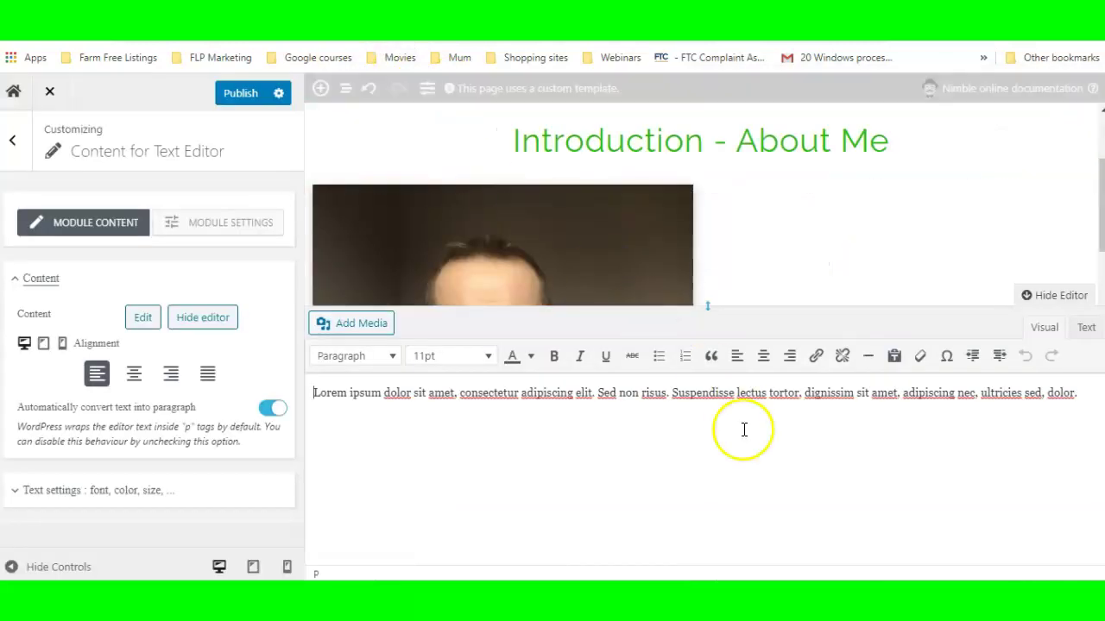
Replace the text module's Lorem ipsum placeholder with the copied introduction as plain text and delete the name caption from it
{"action": "left_click_drag", "start_coordinate": [1087, 393], "coordinate": [277, 398]}
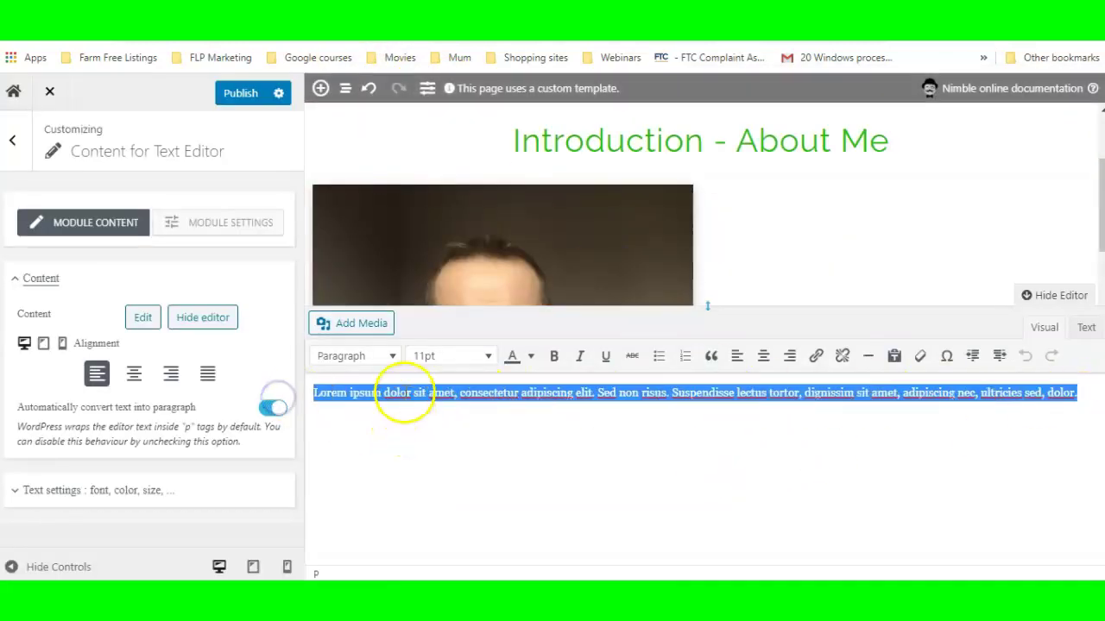
{"action": "right_click", "coordinate": [404, 391]}
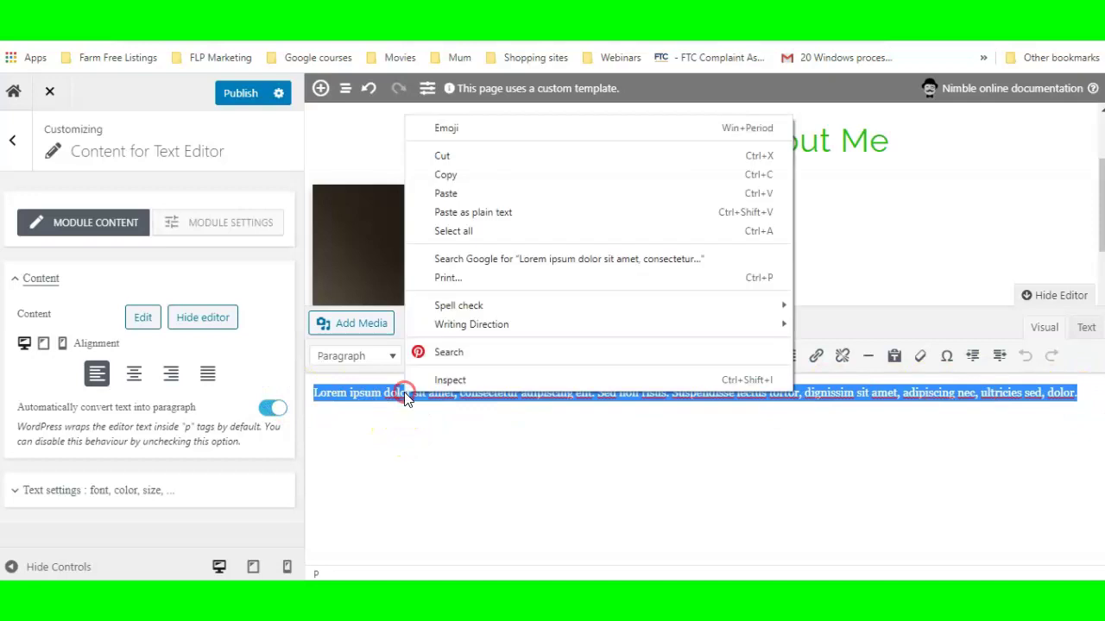
{"action": "left_click", "coordinate": [473, 212]}
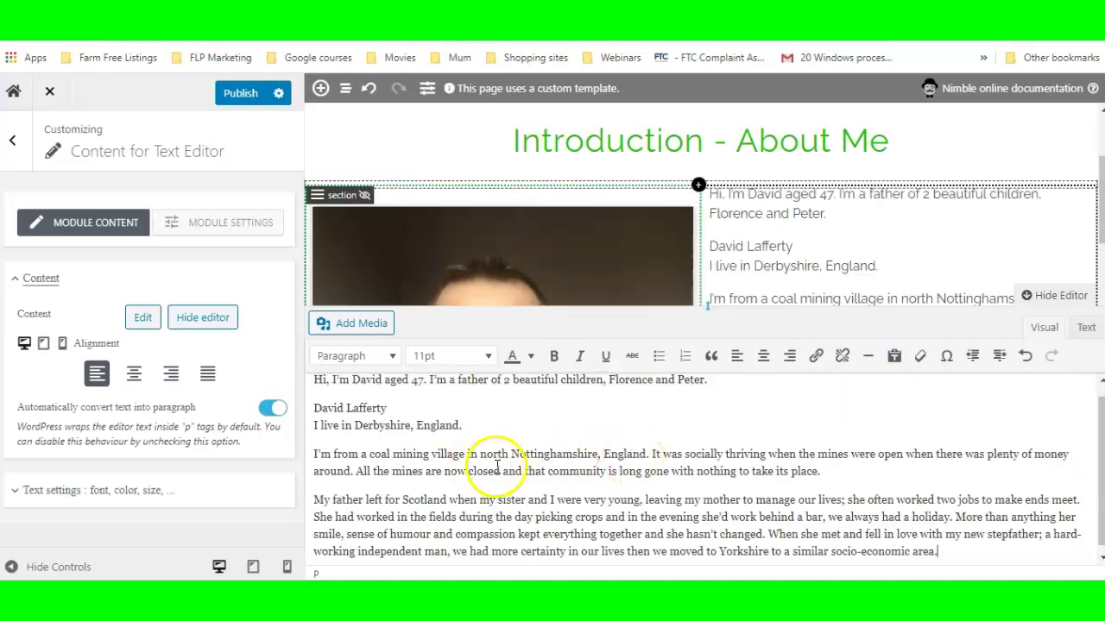
{"action": "left_click_drag", "start_coordinate": [395, 411], "coordinate": [318, 408]}
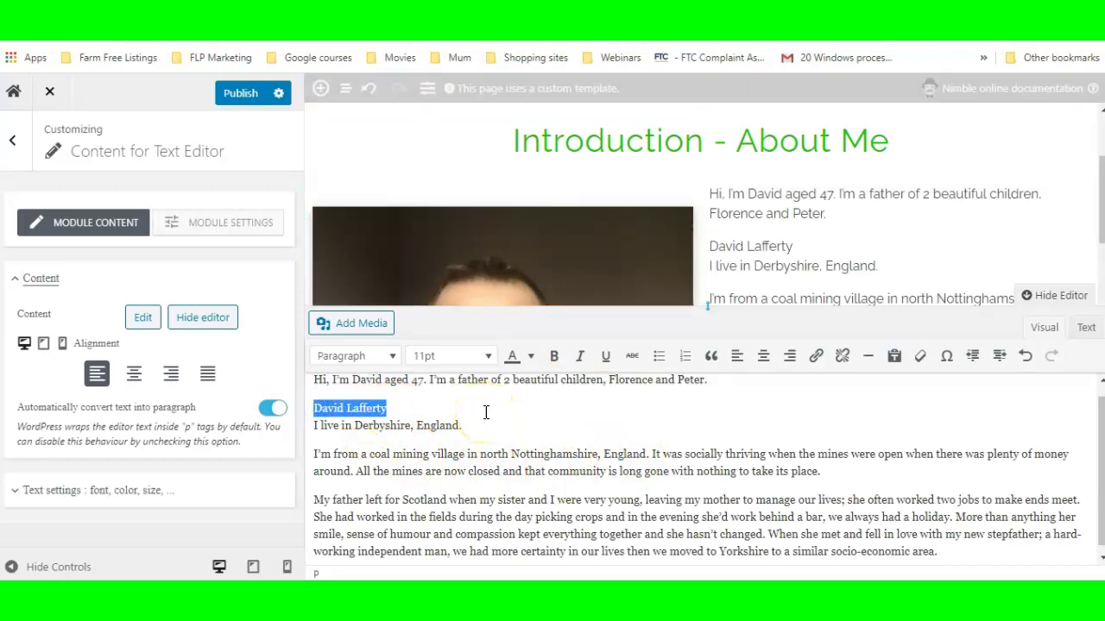
{"action": "key", "text": "Delete"}
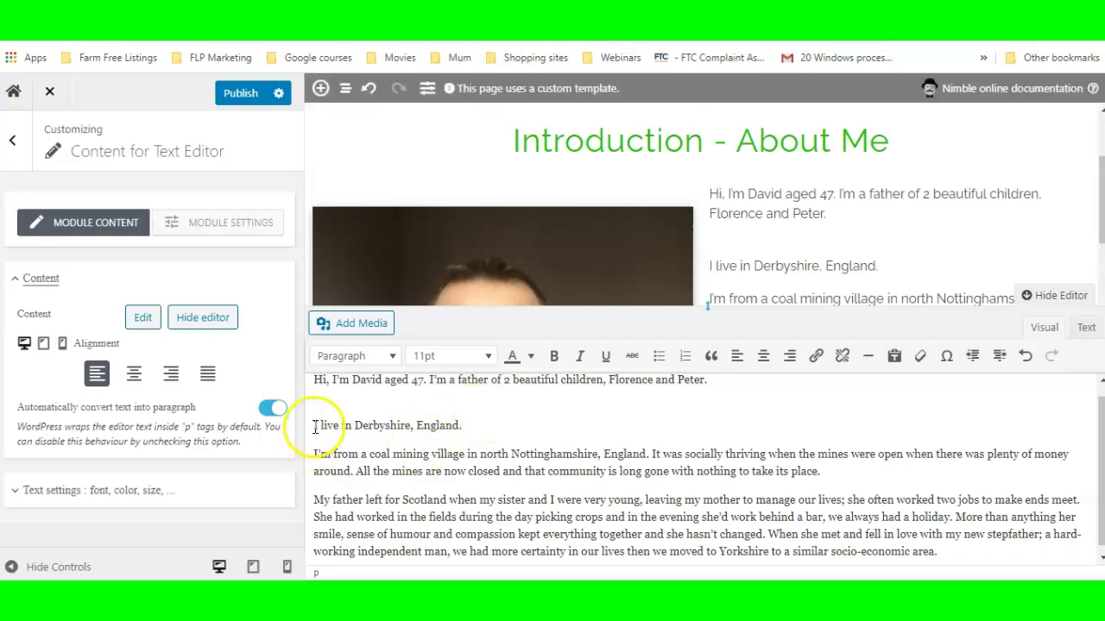
Join the "I live in" sentence to the opening paragraph and start a new paragraph at "More than anything her smile"
{"action": "left_click", "coordinate": [314, 425]}
{"action": "key", "text": "BackSpace"}
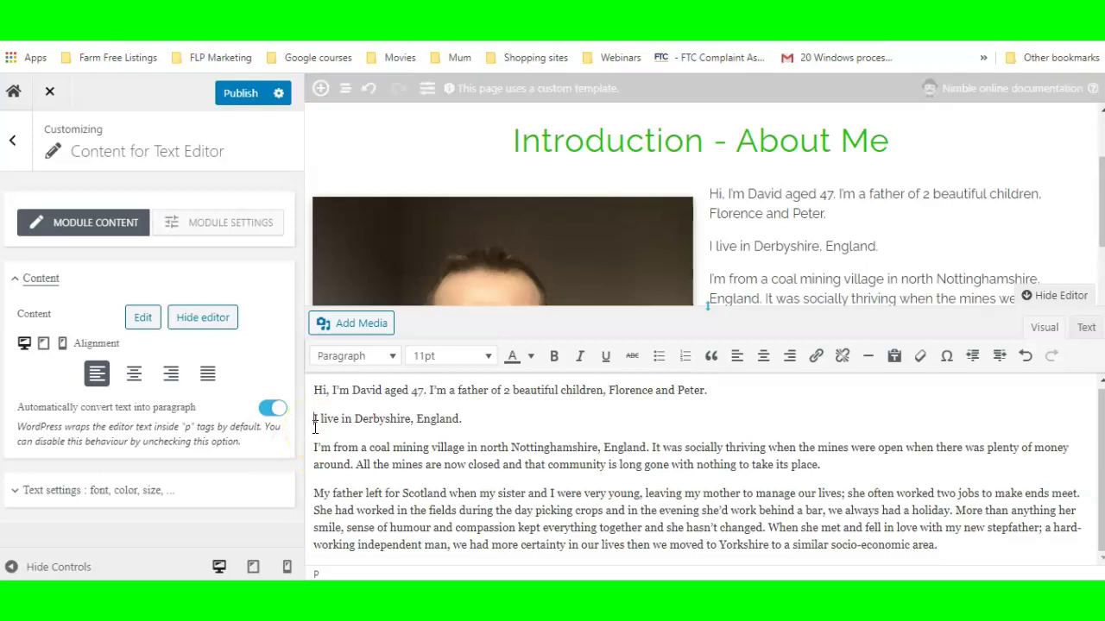
{"action": "key", "text": "BackSpace"}
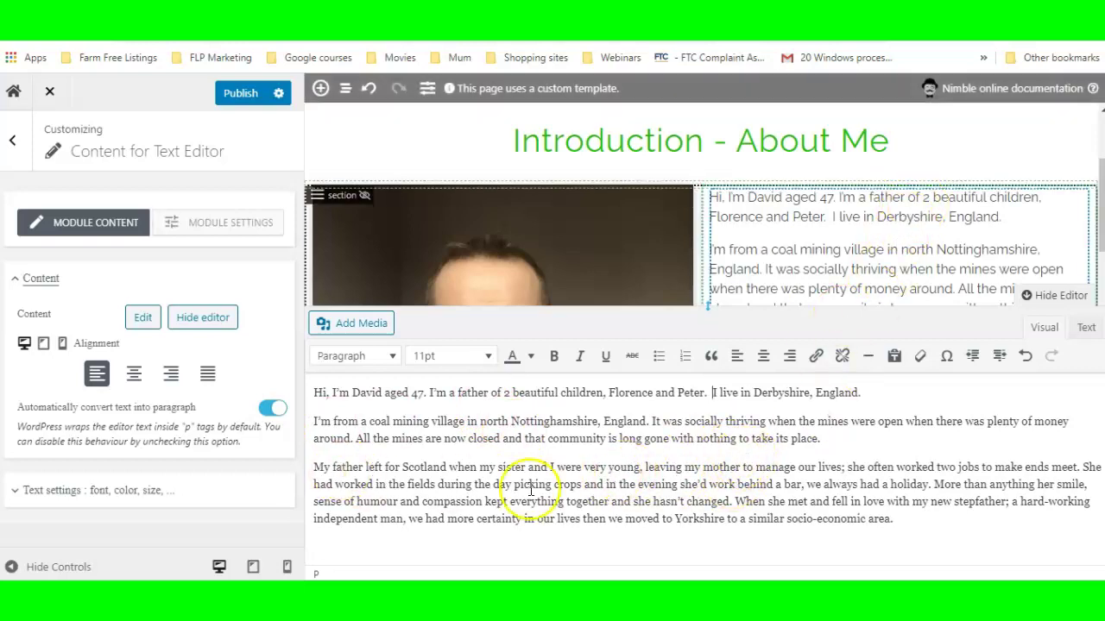
{"action": "left_click", "coordinate": [936, 484]}
{"action": "key", "text": "Return"}
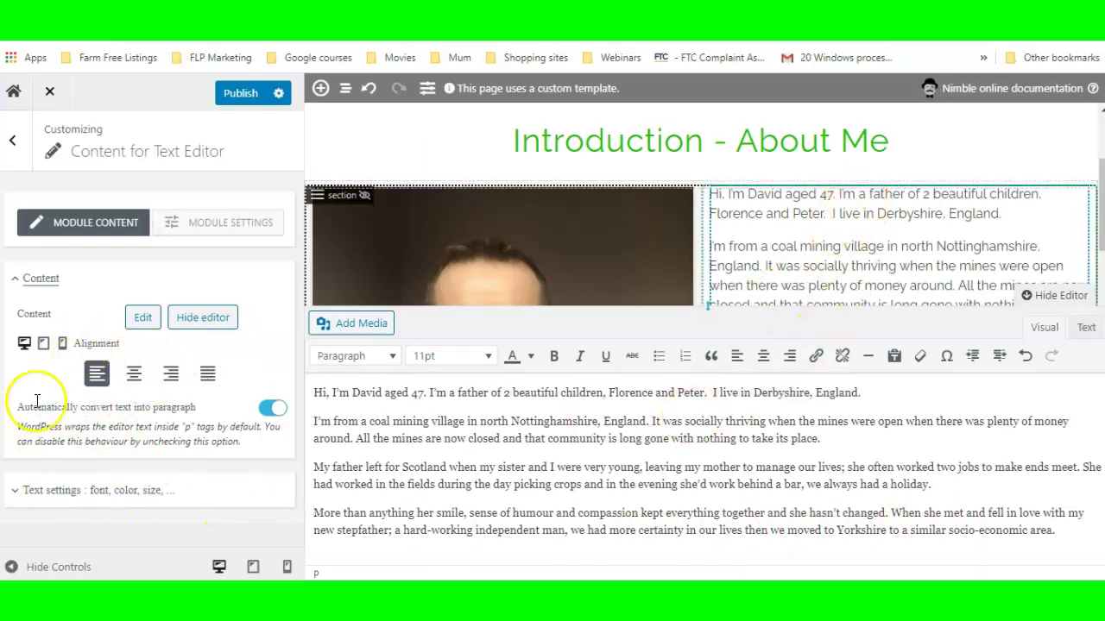
Set the introduction text module's font family to Raleway regular
{"action": "left_click", "coordinate": [16, 283]}
{"action": "left_click", "coordinate": [125, 330]}
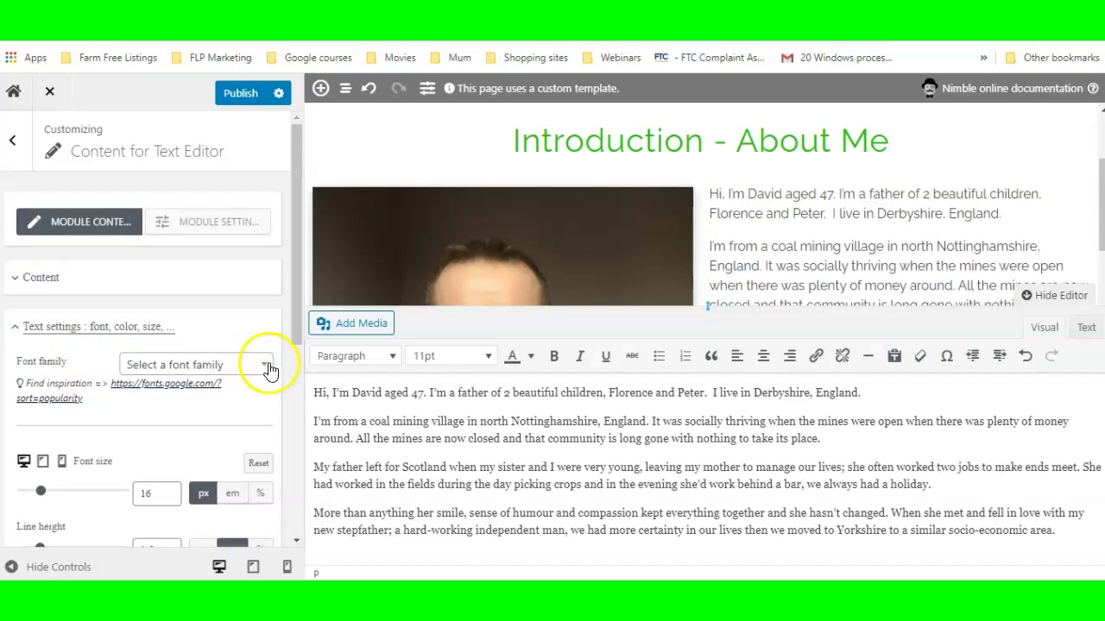
{"action": "left_click", "coordinate": [265, 366]}
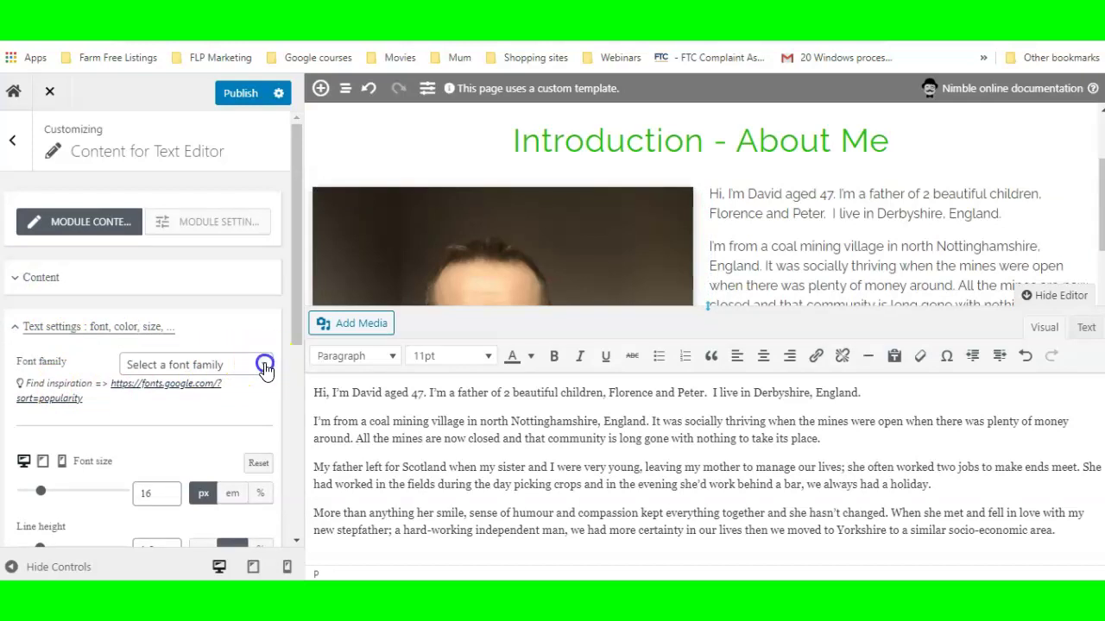
{"action": "left_click", "coordinate": [170, 474]}
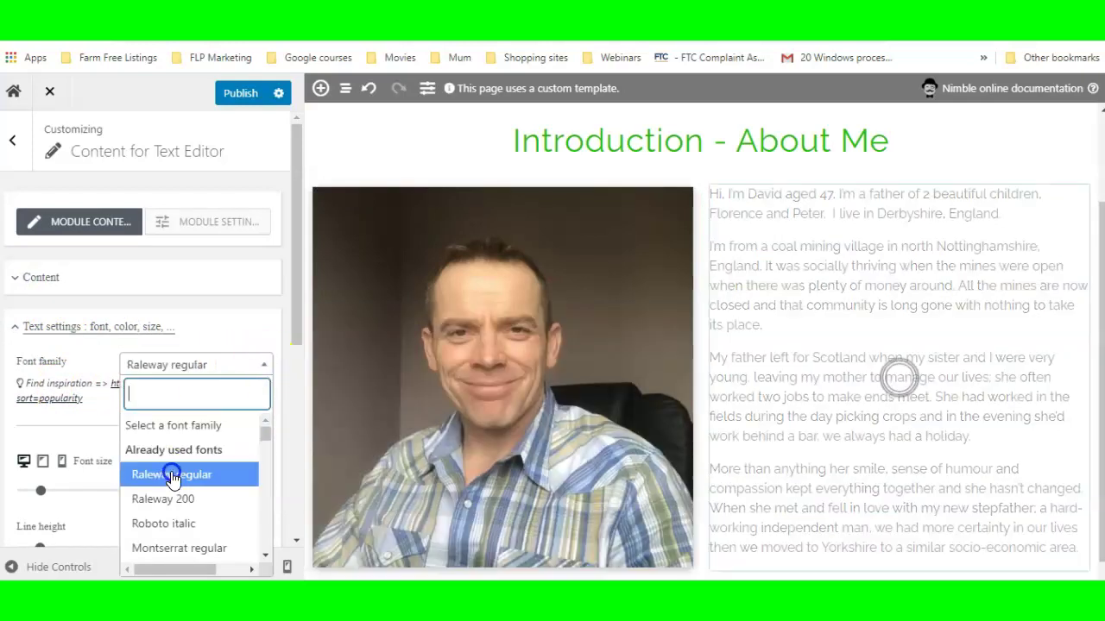
{"action": "left_click", "coordinate": [72, 404]}
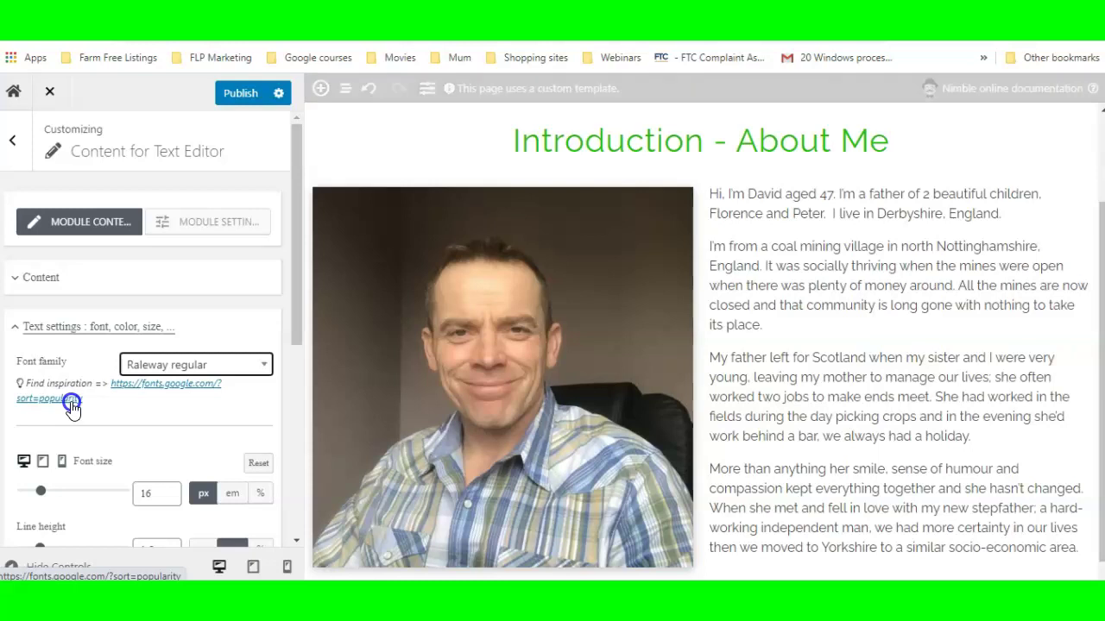
Increase the introduction text's line height to 1.6 em
{"action": "scroll", "coordinate": [69, 400], "scroll_direction": "down", "scroll_amount": 3}
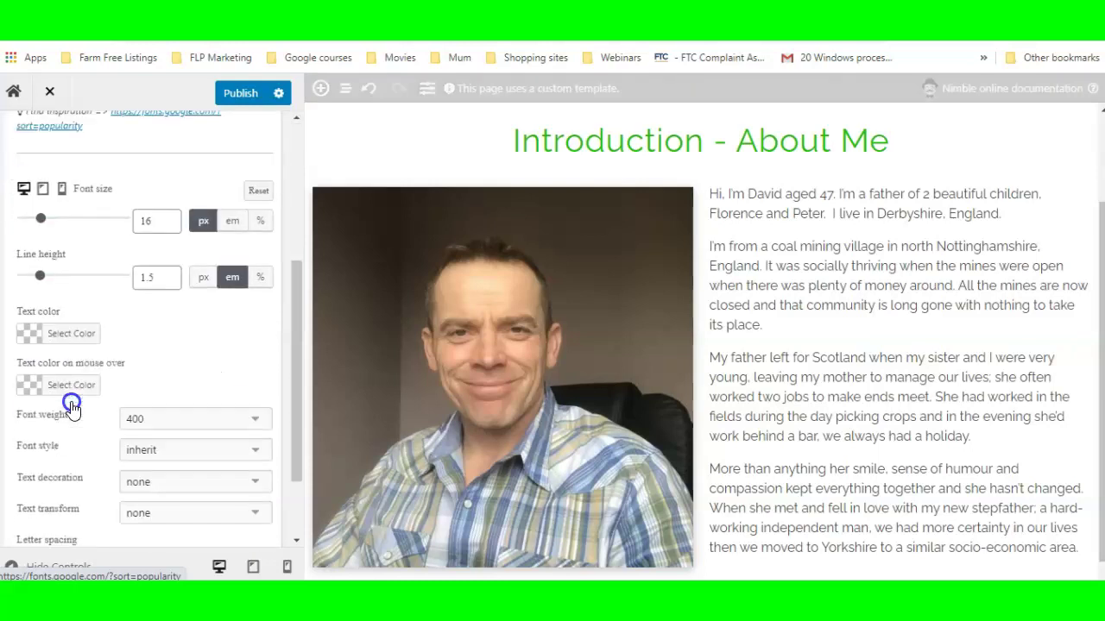
{"action": "left_click", "coordinate": [161, 221]}
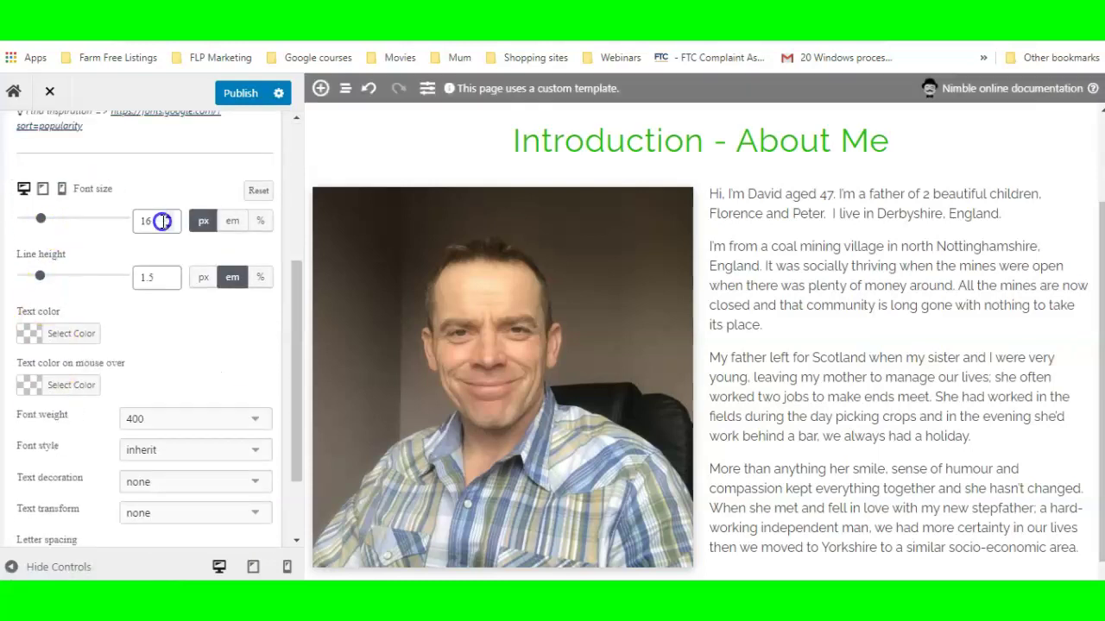
{"action": "left_click", "coordinate": [174, 284]}
{"action": "left_click", "coordinate": [170, 273]}
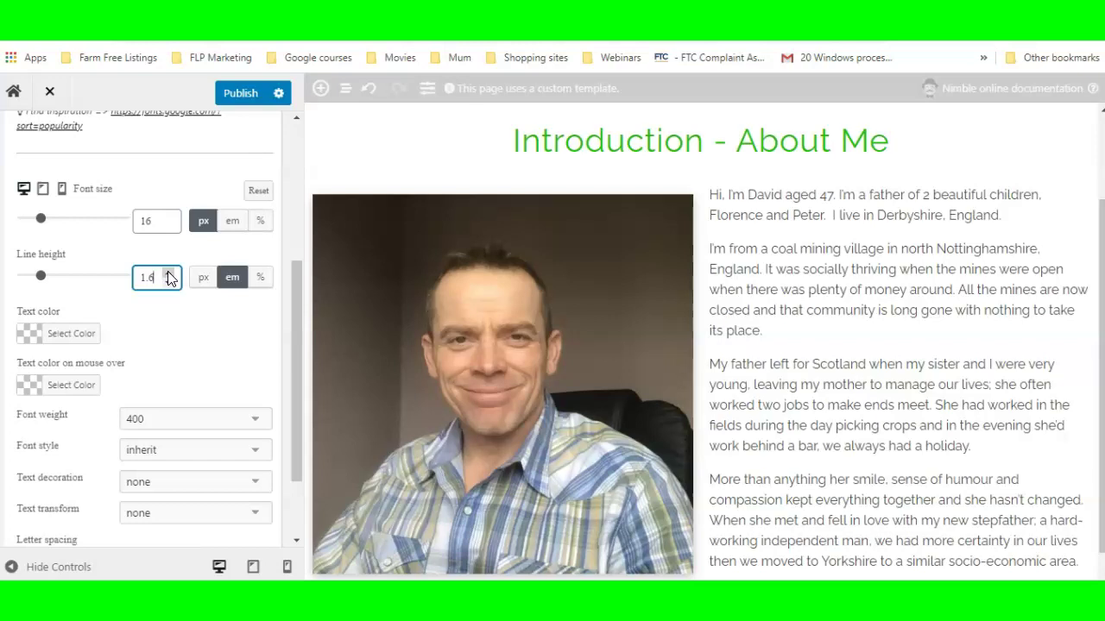
Set the introduction text's colour to black (#000000) and its font style to normal
{"action": "left_click", "coordinate": [76, 334]}
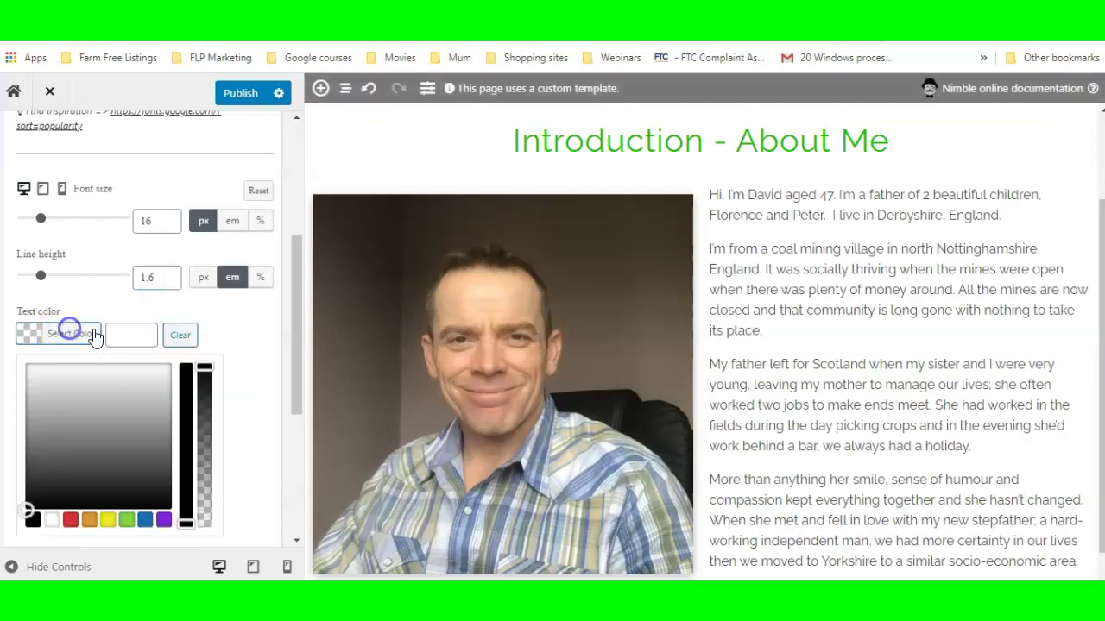
{"action": "left_click", "coordinate": [32, 520]}
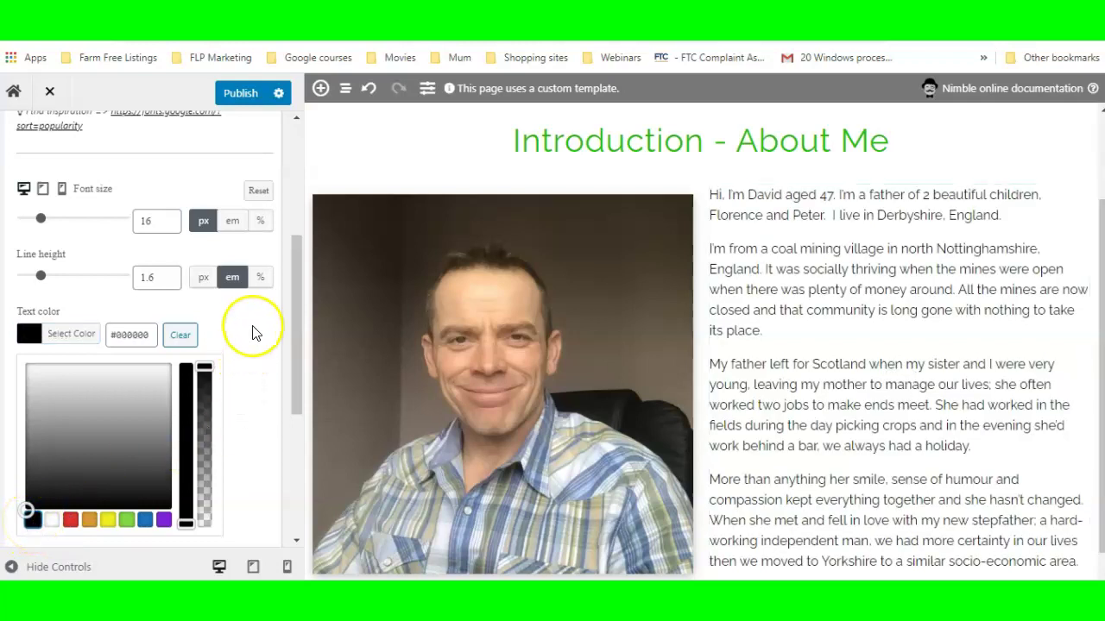
{"action": "left_click", "coordinate": [28, 335]}
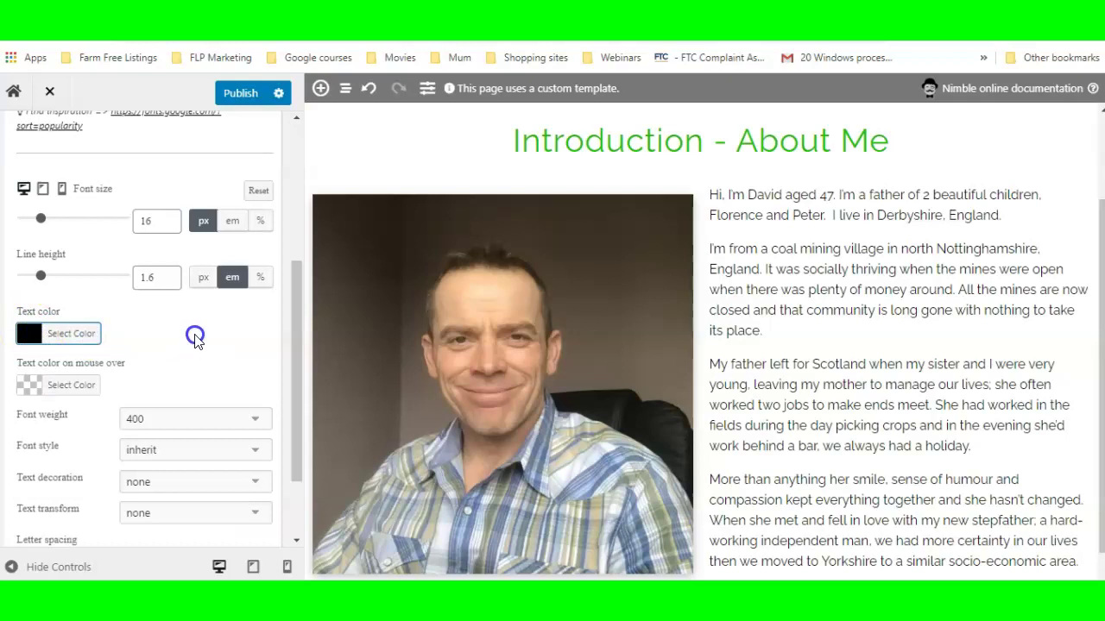
{"action": "scroll", "coordinate": [195, 339], "scroll_direction": "down", "scroll_amount": 1}
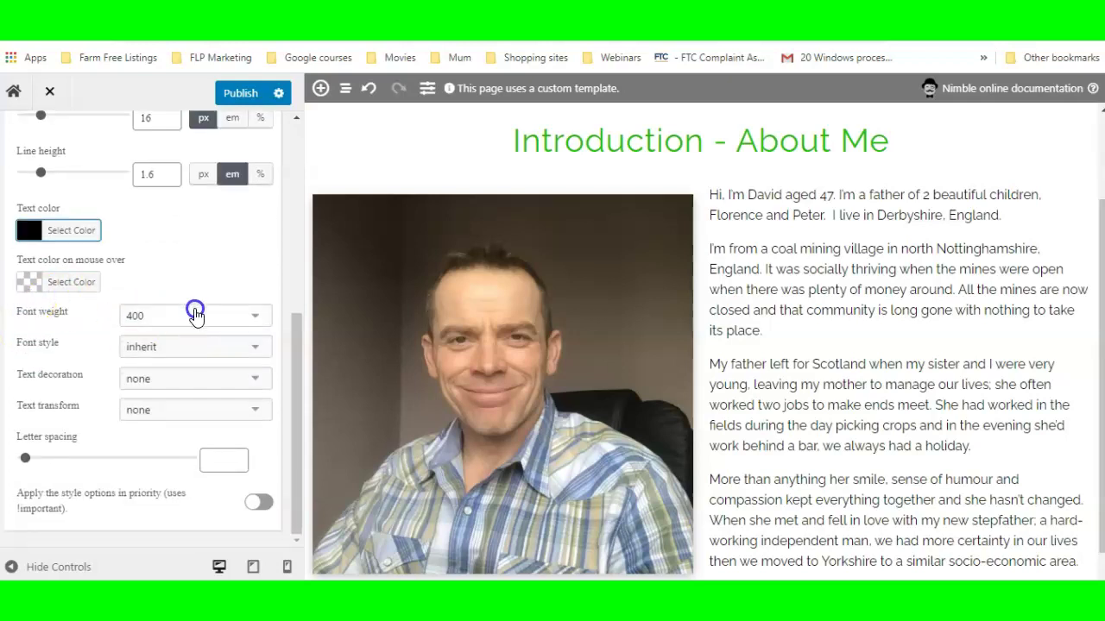
{"action": "left_click", "coordinate": [256, 347]}
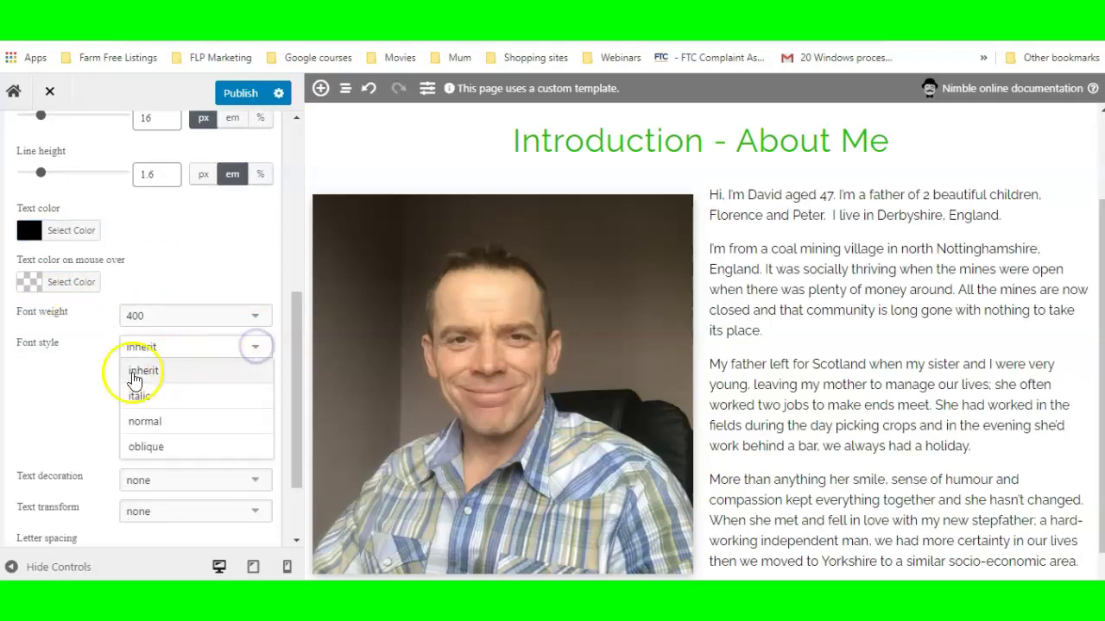
{"action": "left_click", "coordinate": [141, 422]}
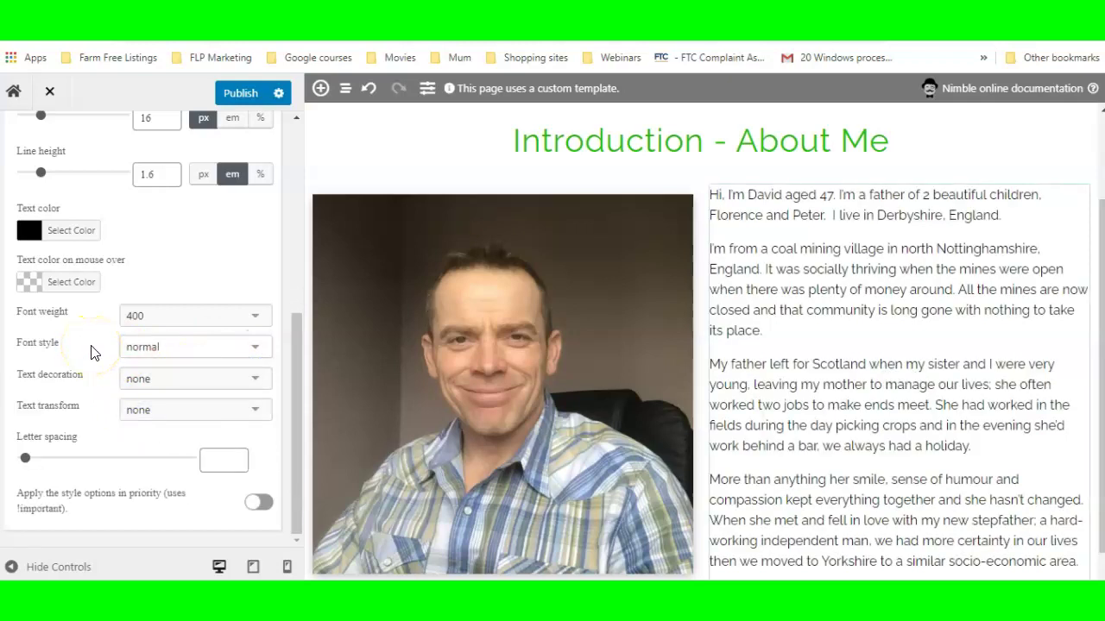
{"action": "left_click", "coordinate": [88, 453]}
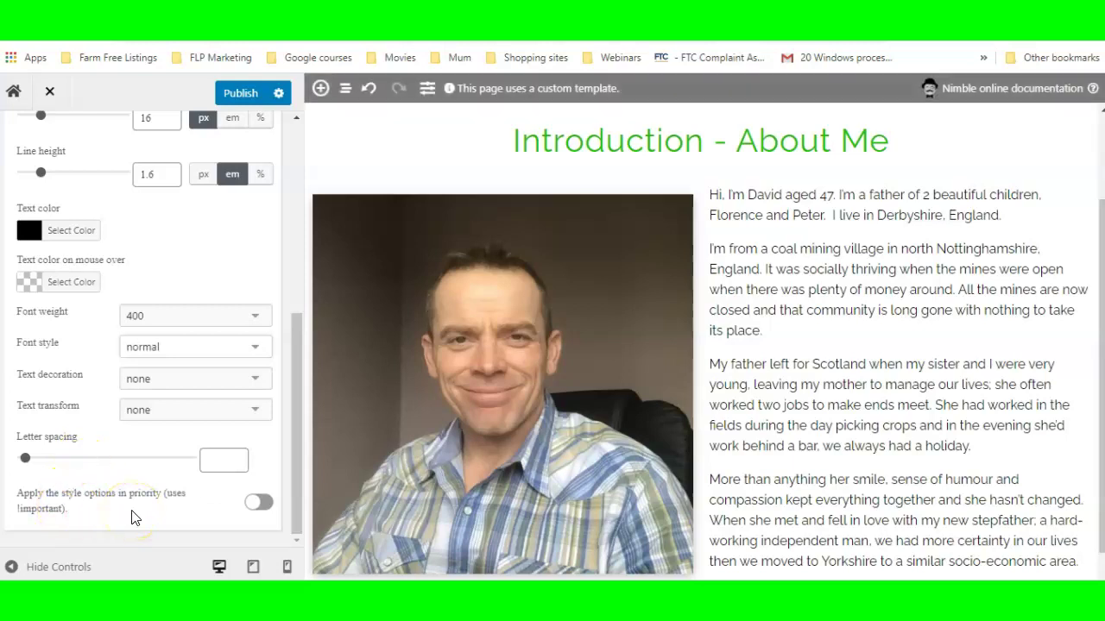
{"action": "left_click", "coordinate": [92, 468]}
{"action": "scroll", "coordinate": [91, 471], "scroll_direction": "up", "scroll_amount": 2}
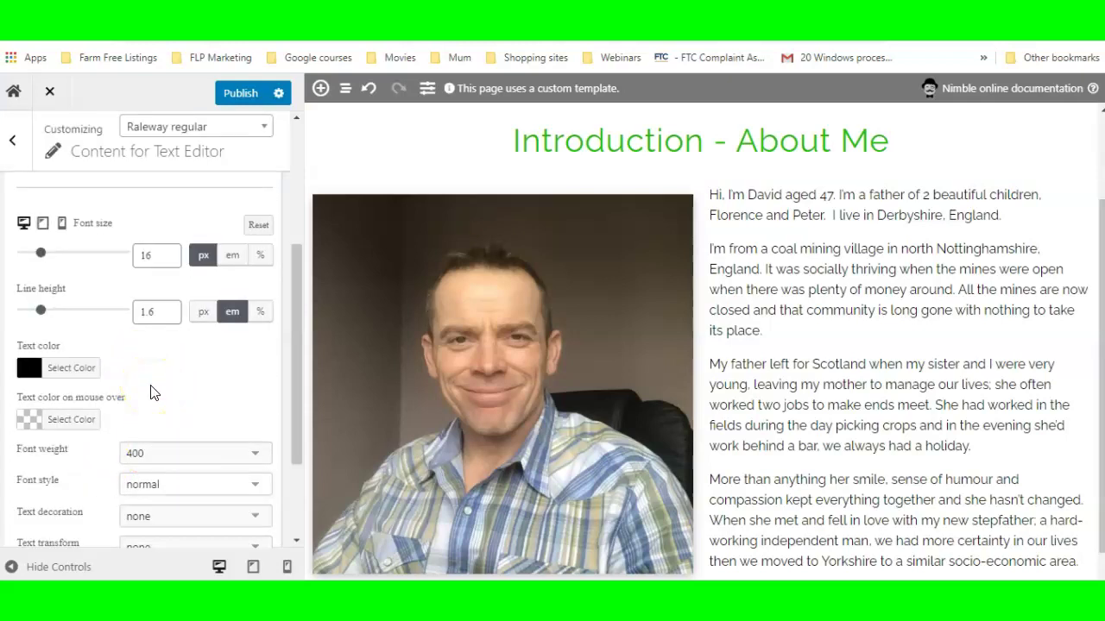
{"action": "scroll", "coordinate": [148, 390], "scroll_direction": "down", "scroll_amount": 3}
{"action": "left_click", "coordinate": [124, 464]}
{"action": "scroll", "coordinate": [131, 324], "scroll_direction": "up", "scroll_amount": 3}
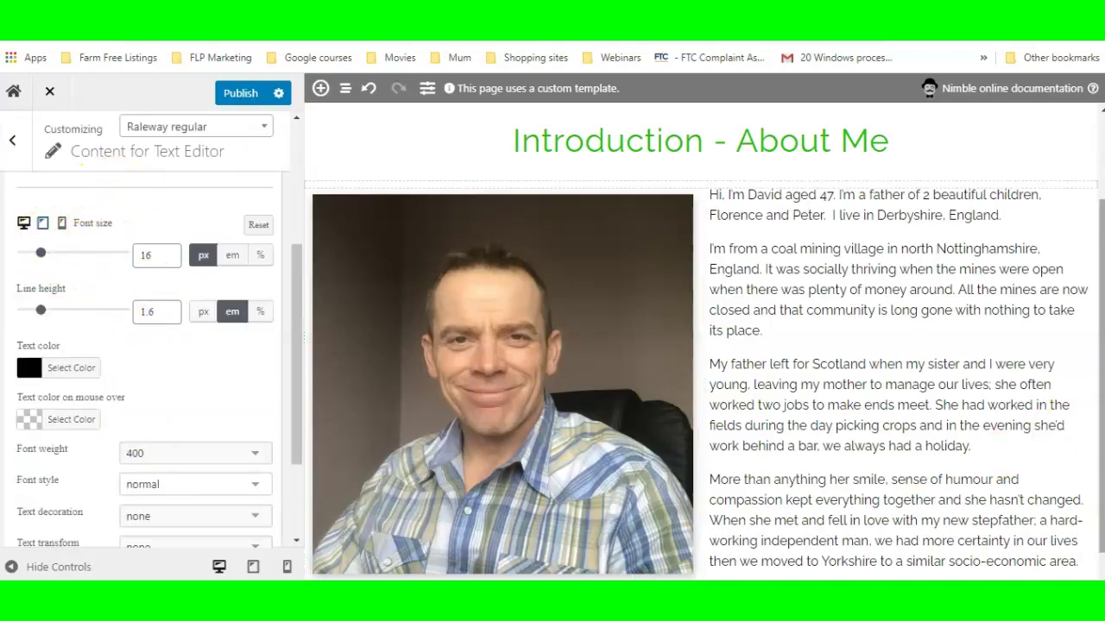
Examine the sign-up form and the sections that follow the introduction on the existing About page
{"action": "scroll", "coordinate": [1085, 401], "scroll_direction": "down", "scroll_amount": 1}
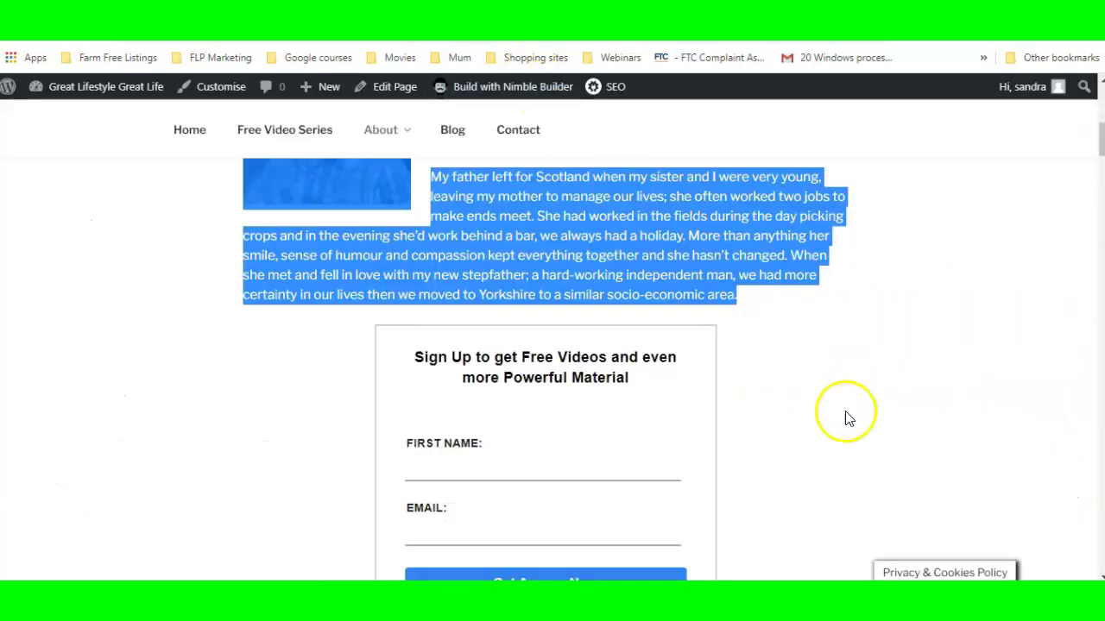
{"action": "scroll", "coordinate": [870, 413], "scroll_direction": "down", "scroll_amount": 3}
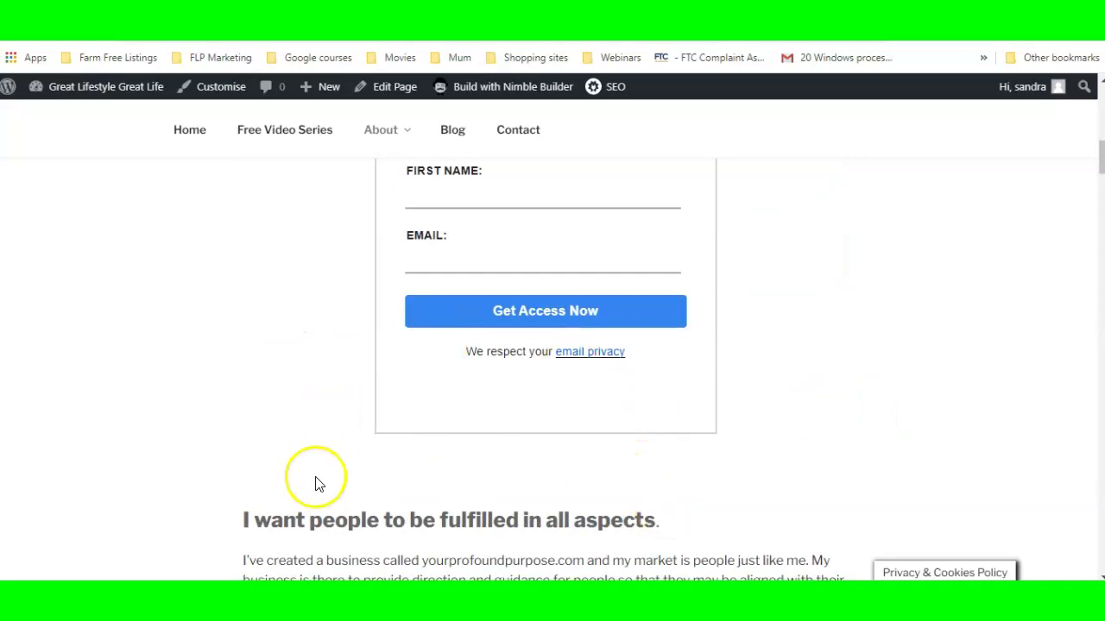
{"action": "scroll", "coordinate": [820, 530], "scroll_direction": "up", "scroll_amount": 3}
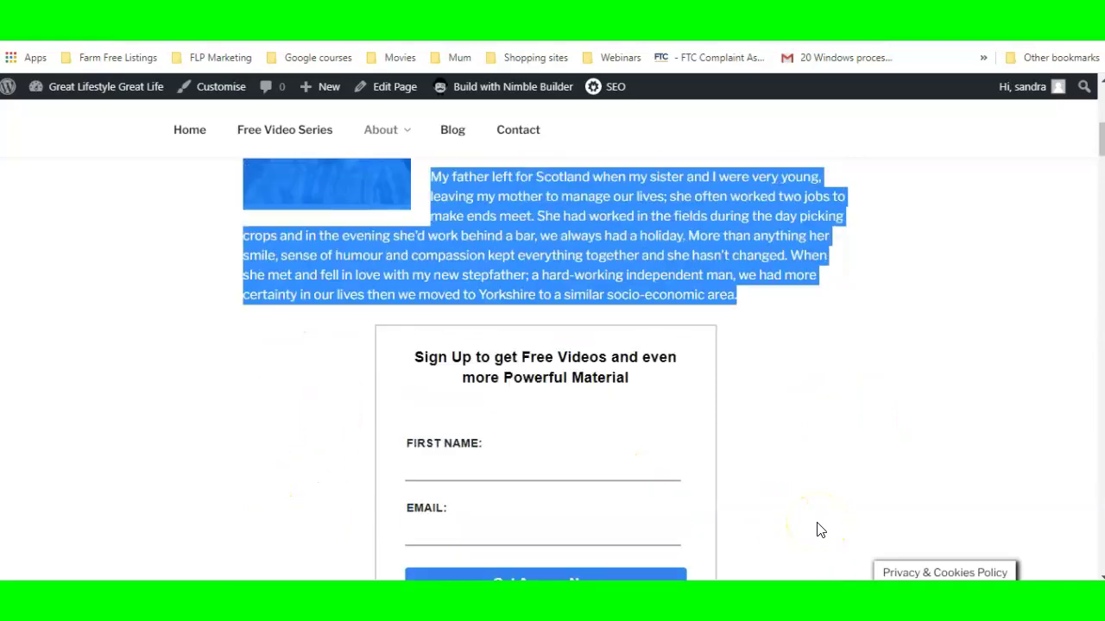
{"action": "scroll", "coordinate": [750, 439], "scroll_direction": "down", "scroll_amount": 4}
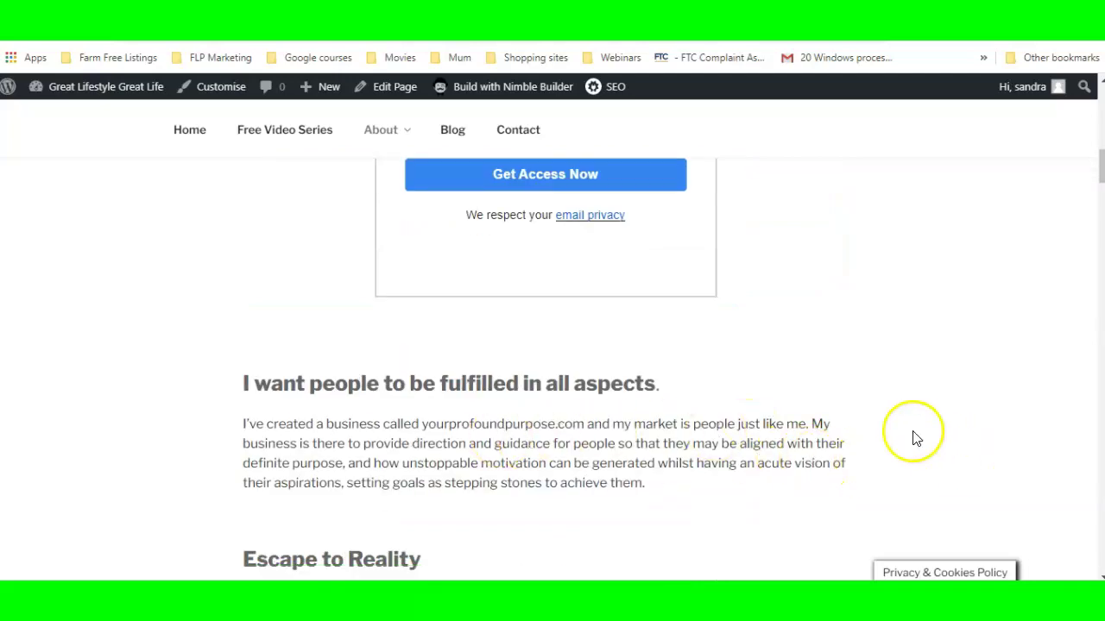
{"action": "scroll", "coordinate": [695, 388], "scroll_direction": "up", "scroll_amount": 3}
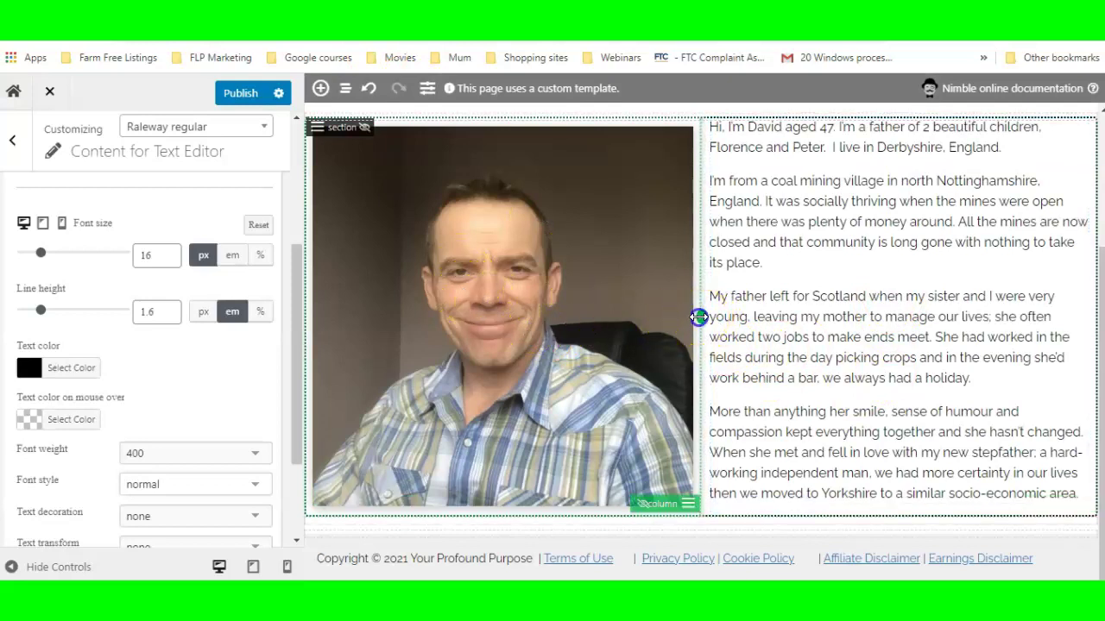
Try a narrower portrait column by shifting the divider between the two columns towards the portrait
{"action": "left_click_drag", "start_coordinate": [698, 318], "coordinate": [677, 320]}
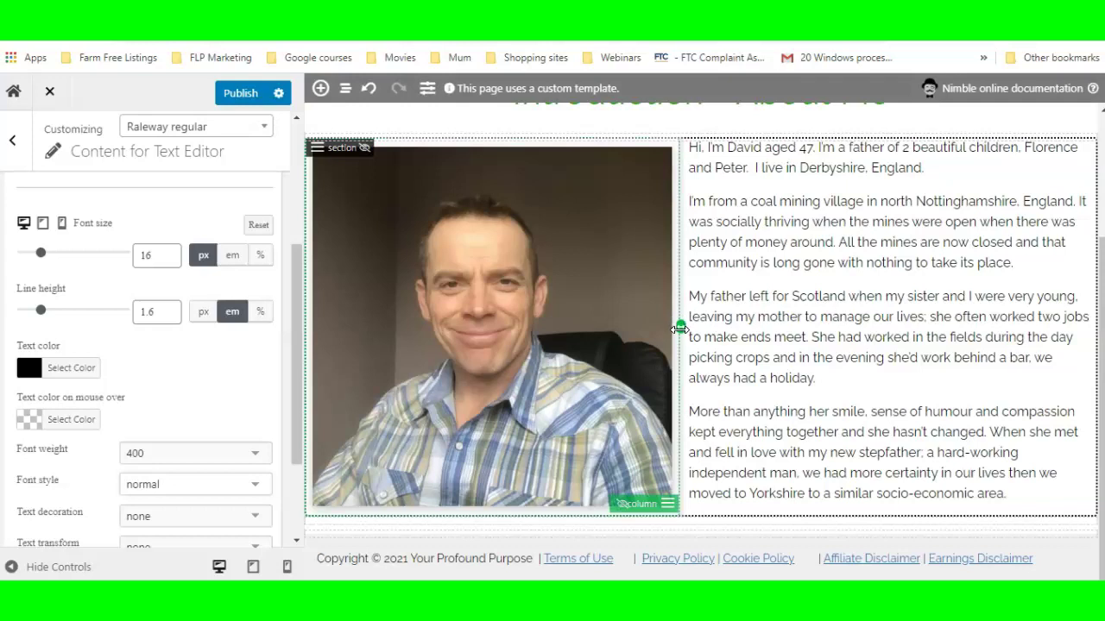
{"action": "left_click_drag", "start_coordinate": [681, 329], "coordinate": [663, 330]}
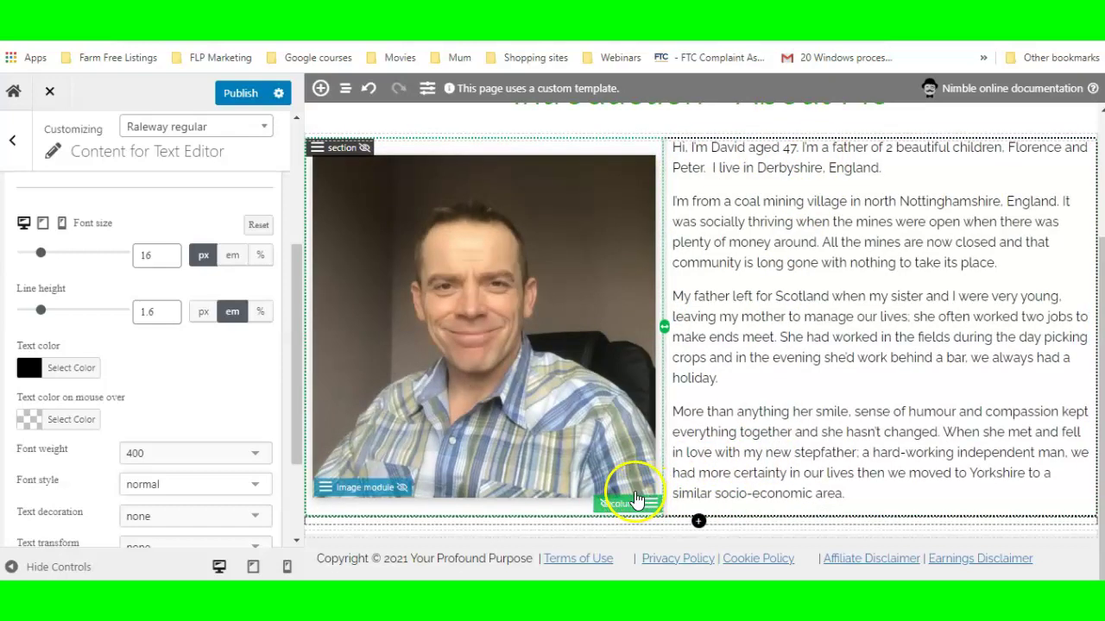
{"action": "left_click", "coordinate": [680, 335]}
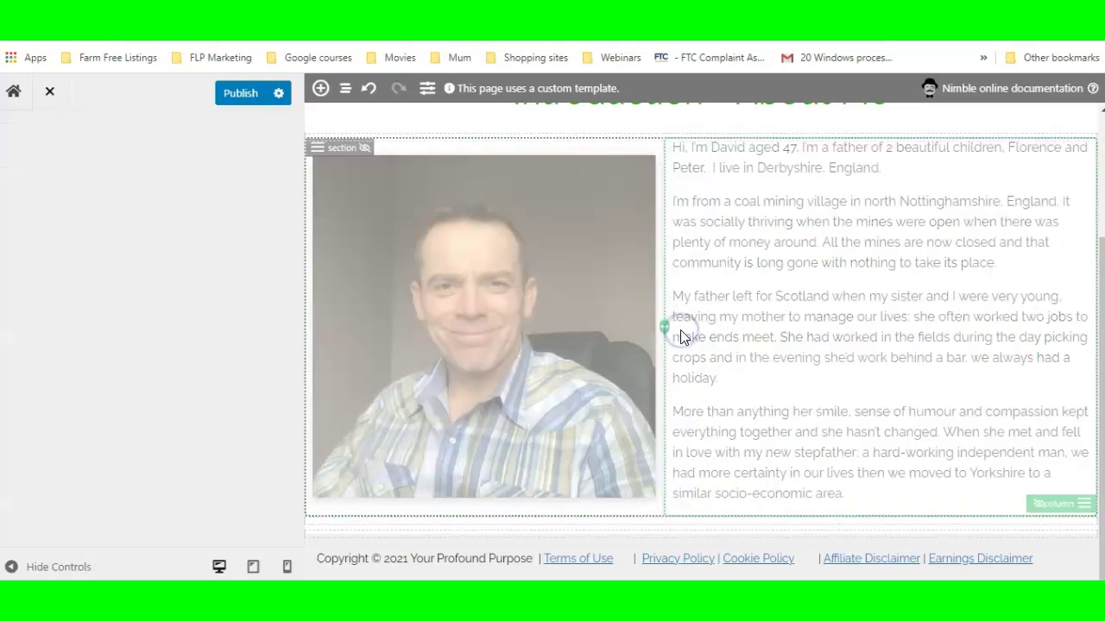
Widen the portrait column by moving the column divider until it is slightly wider than the text column
{"action": "left_click_drag", "start_coordinate": [662, 328], "coordinate": [665, 337]}
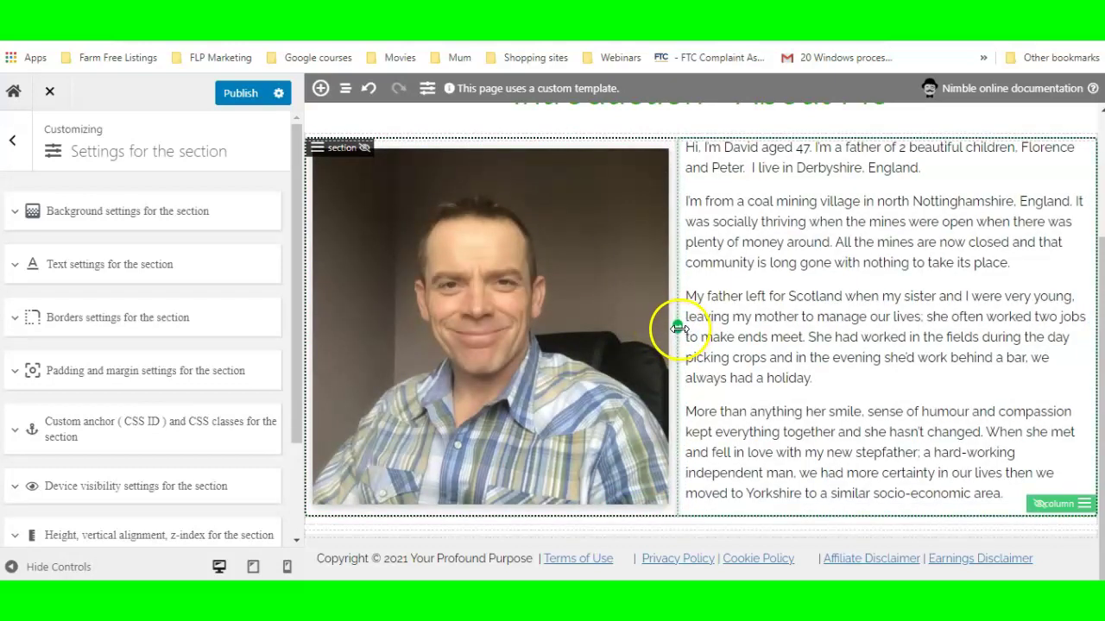
{"action": "left_click", "coordinate": [679, 328]}
{"action": "left_click_drag", "start_coordinate": [678, 328], "coordinate": [697, 328]}
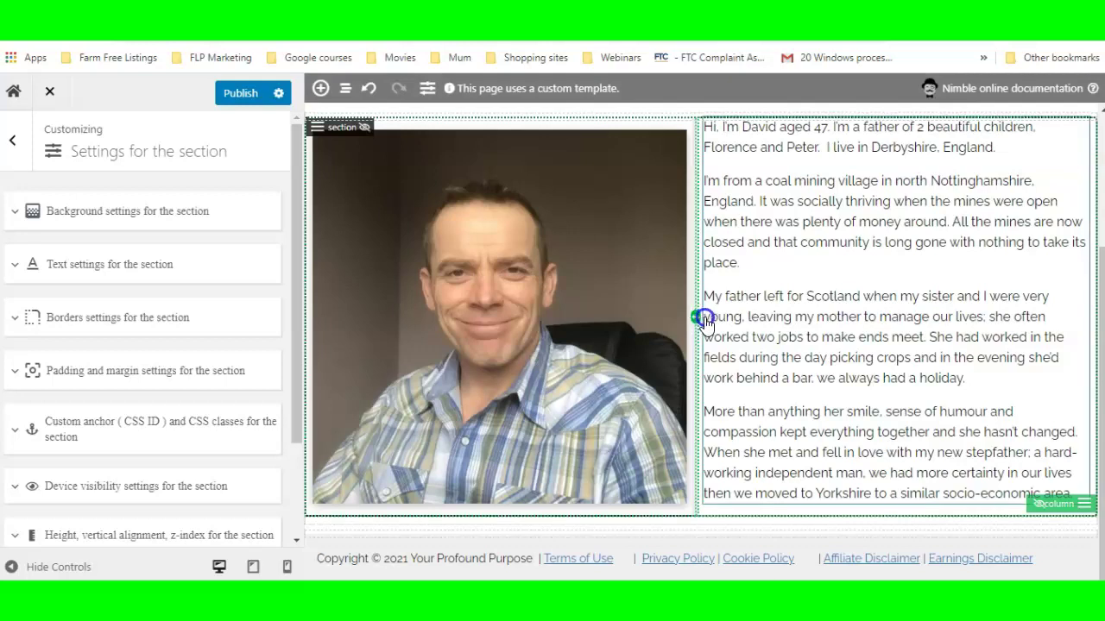
{"action": "left_click_drag", "start_coordinate": [711, 316], "coordinate": [710, 319]}
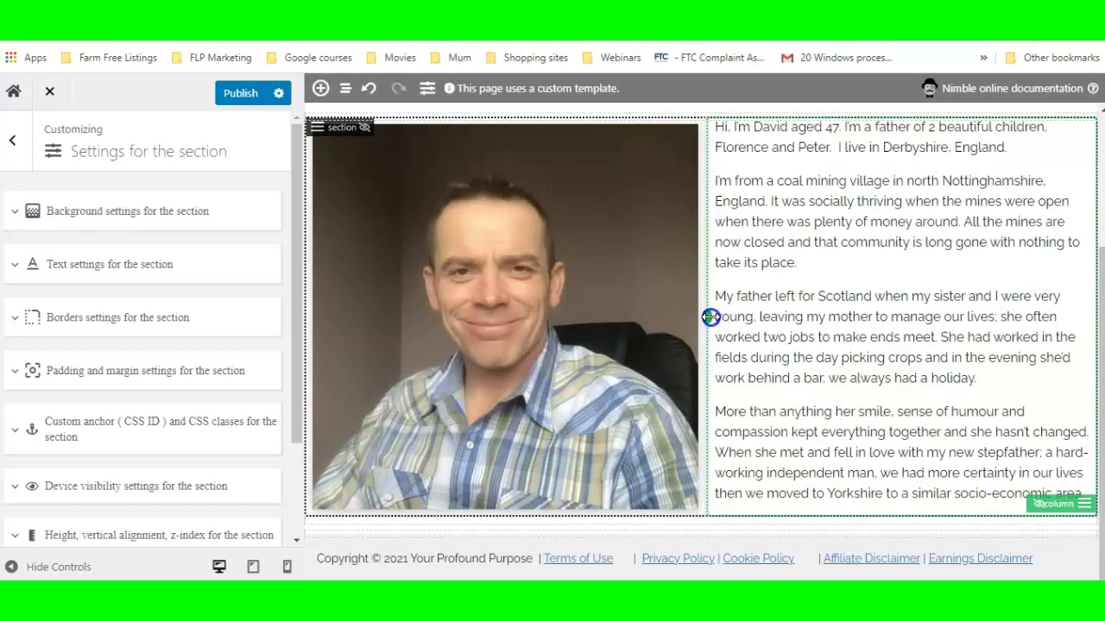
{"action": "left_click_drag", "start_coordinate": [710, 317], "coordinate": [711, 317]}
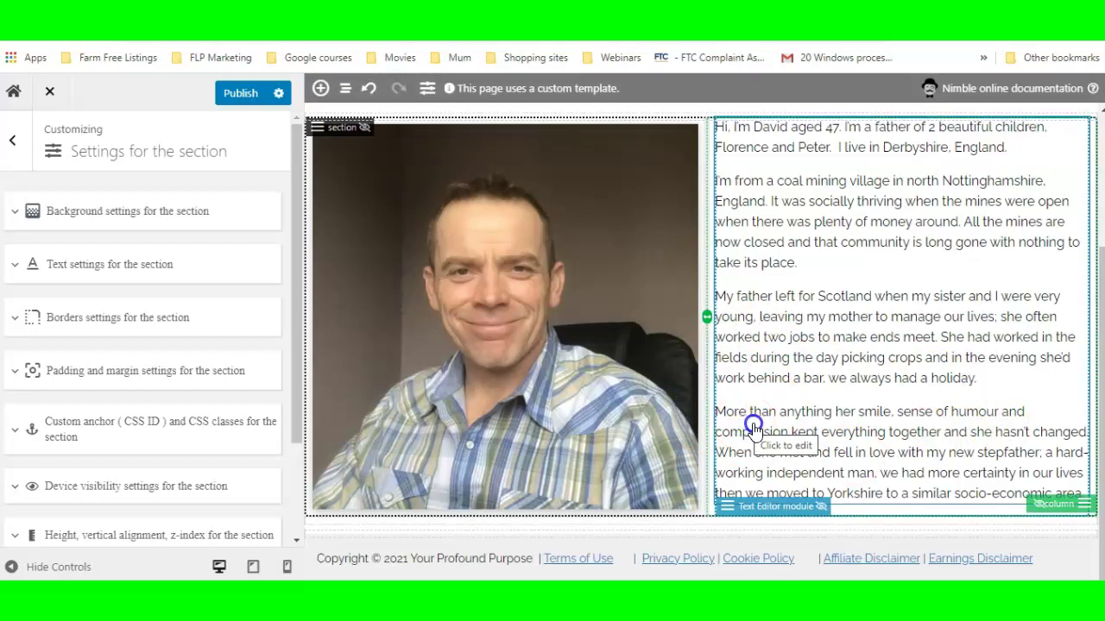
{"action": "left_click", "coordinate": [701, 412]}
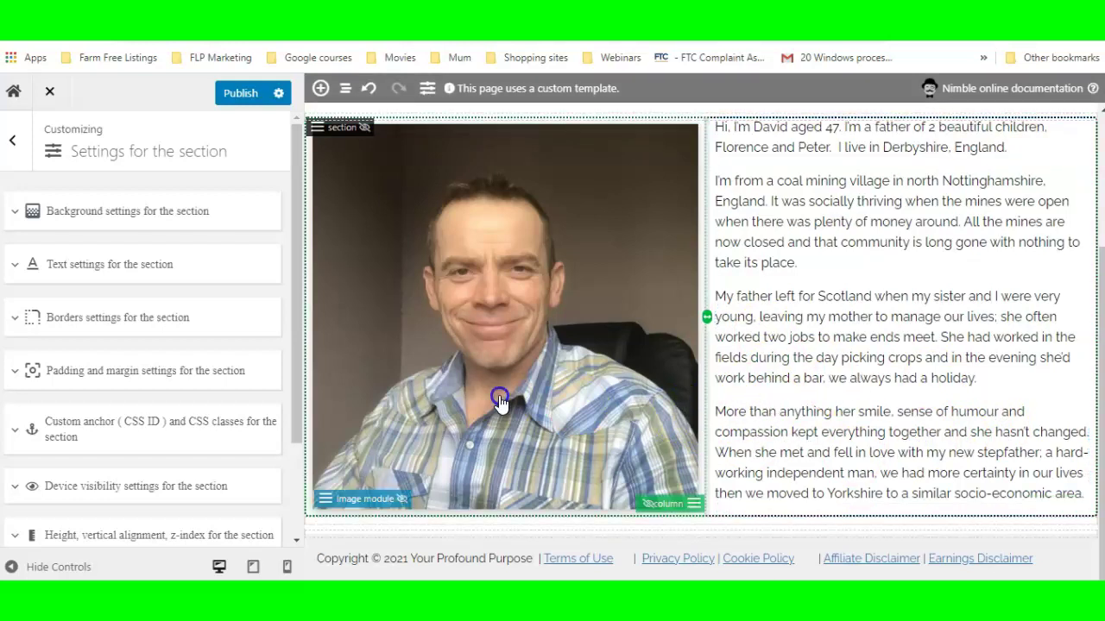
Publish the draft About page and leave the customizer to review the heading, portrait and introduction on the live page
{"action": "left_click", "coordinate": [246, 94]}
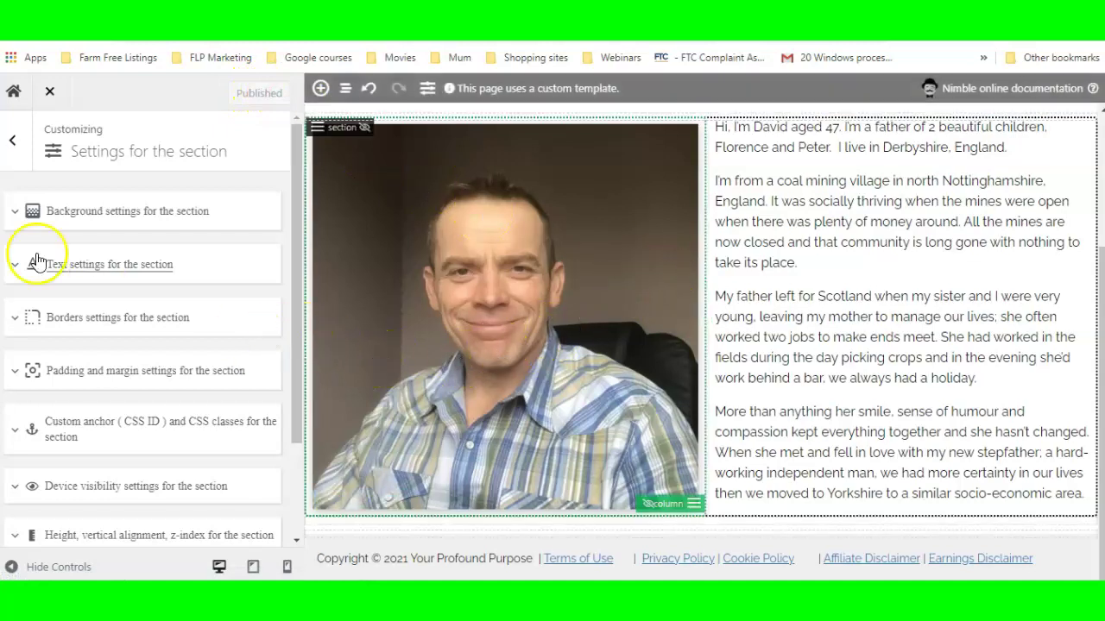
{"action": "left_click", "coordinate": [52, 92]}
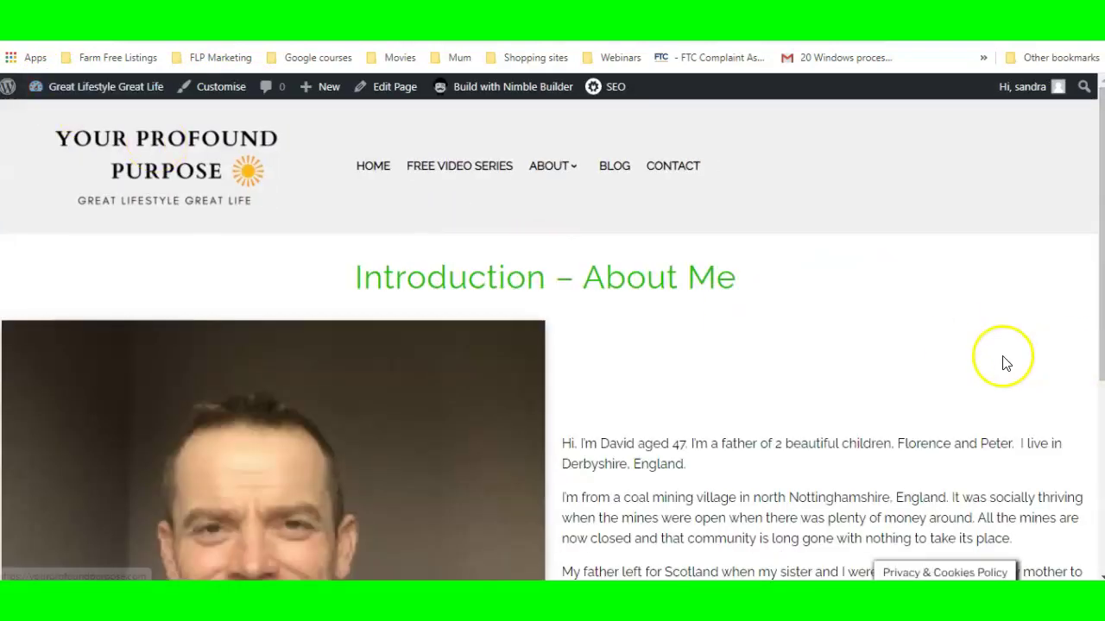
{"action": "scroll", "coordinate": [1008, 342], "scroll_direction": "down", "scroll_amount": 1}
{"action": "scroll", "coordinate": [1006, 340], "scroll_direction": "down", "scroll_amount": 2}
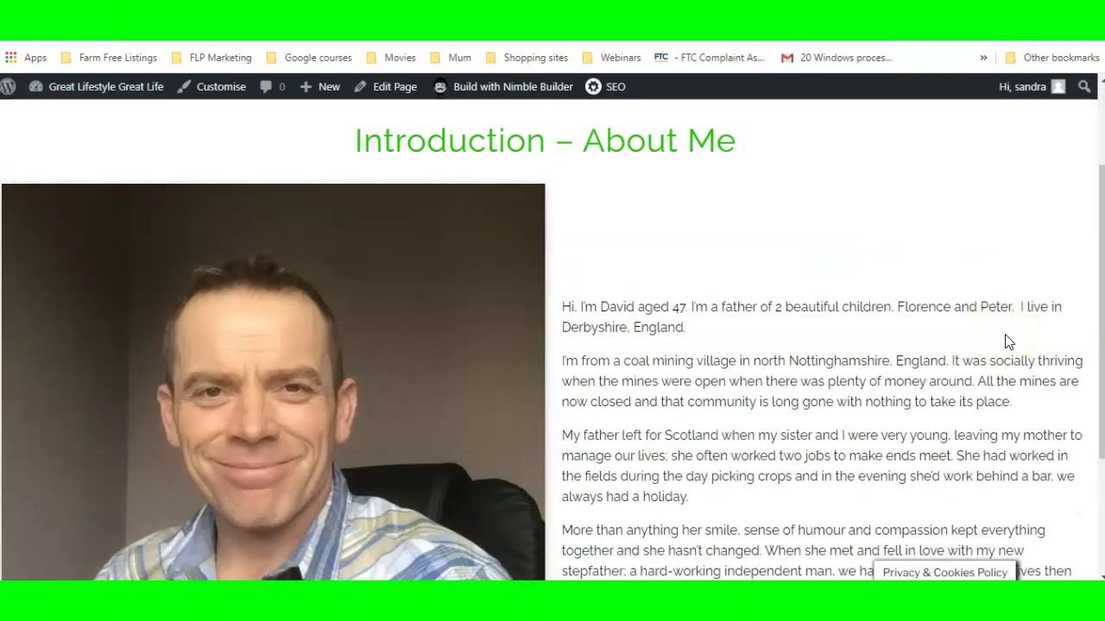
{"action": "scroll", "coordinate": [483, 245], "scroll_direction": "down", "scroll_amount": 2}
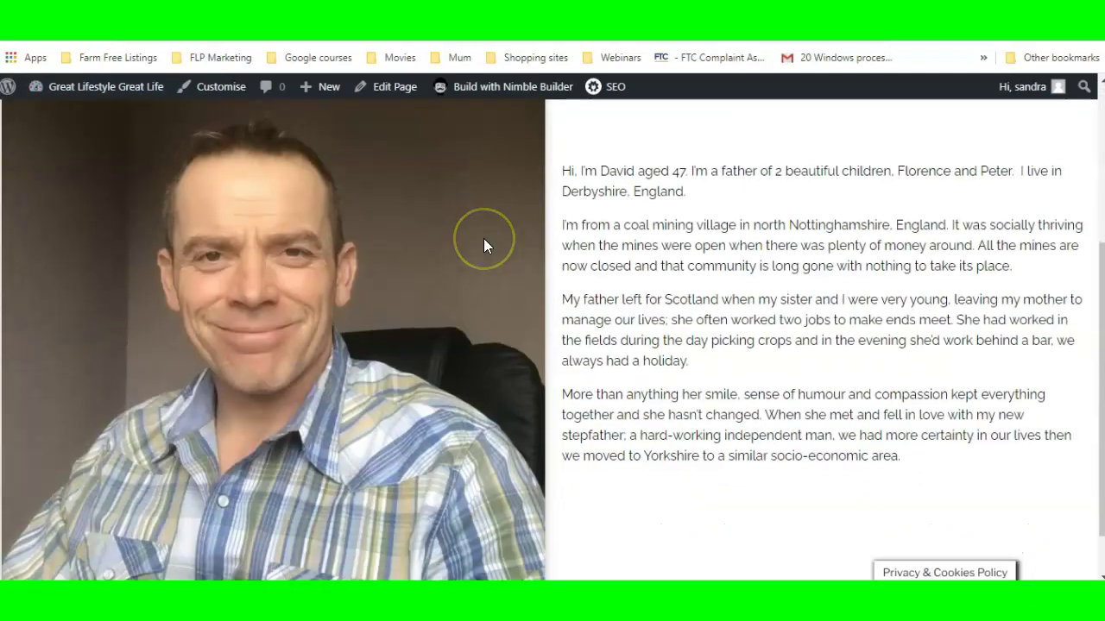
{"action": "scroll", "coordinate": [481, 246], "scroll_direction": "down", "scroll_amount": 1}
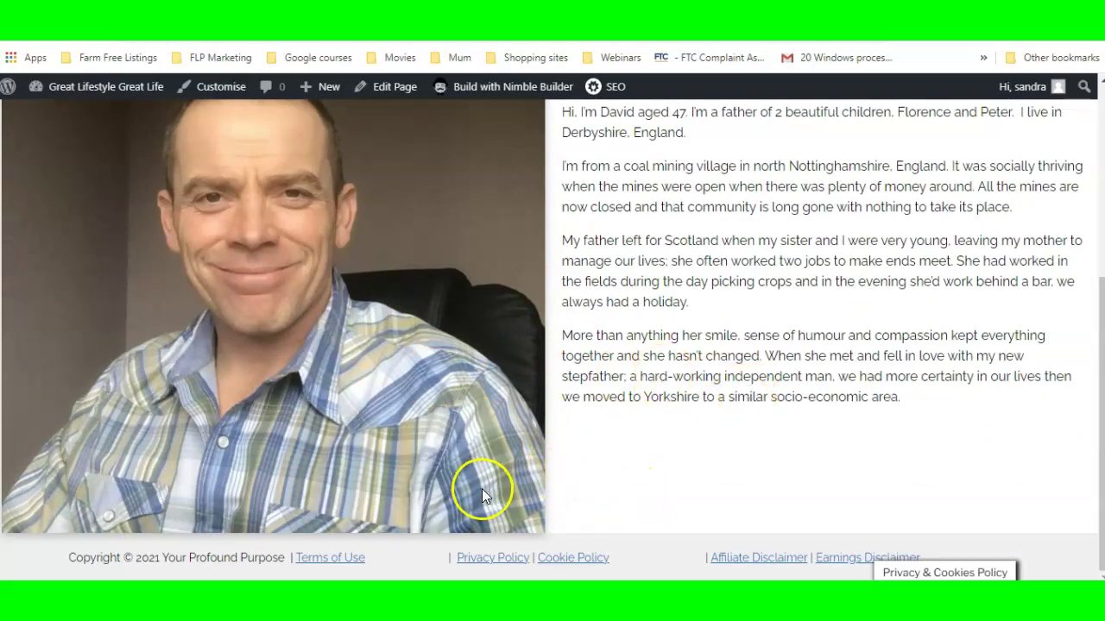
{"action": "scroll", "coordinate": [666, 265], "scroll_direction": "up", "scroll_amount": 2}
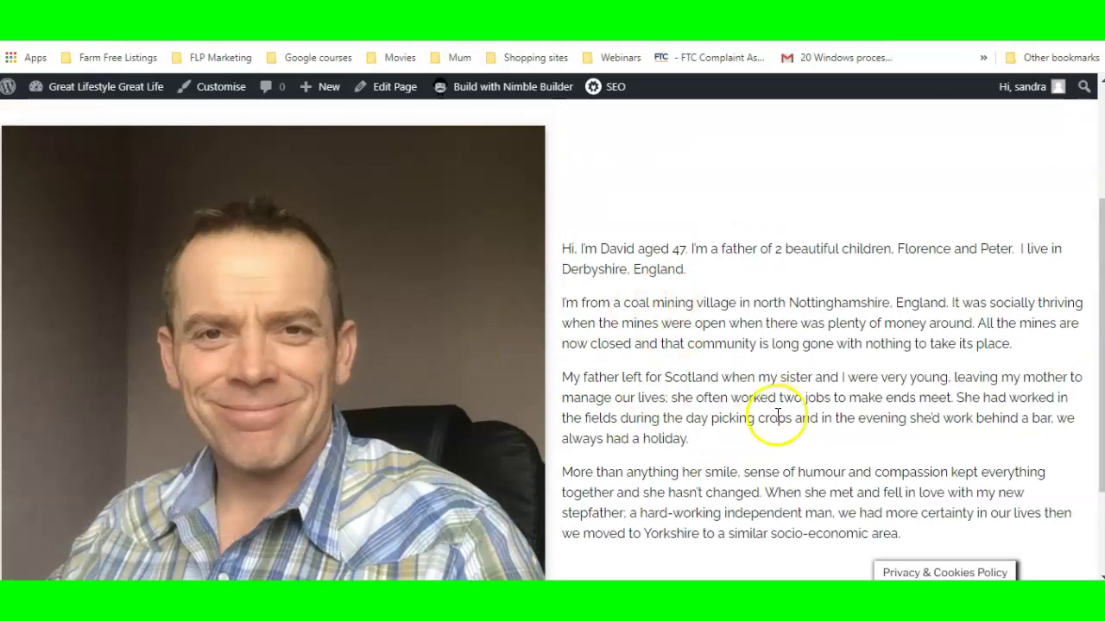
Narrow the portrait column to just over a third of the section's width and publish the change
{"action": "left_click", "coordinate": [495, 89]}
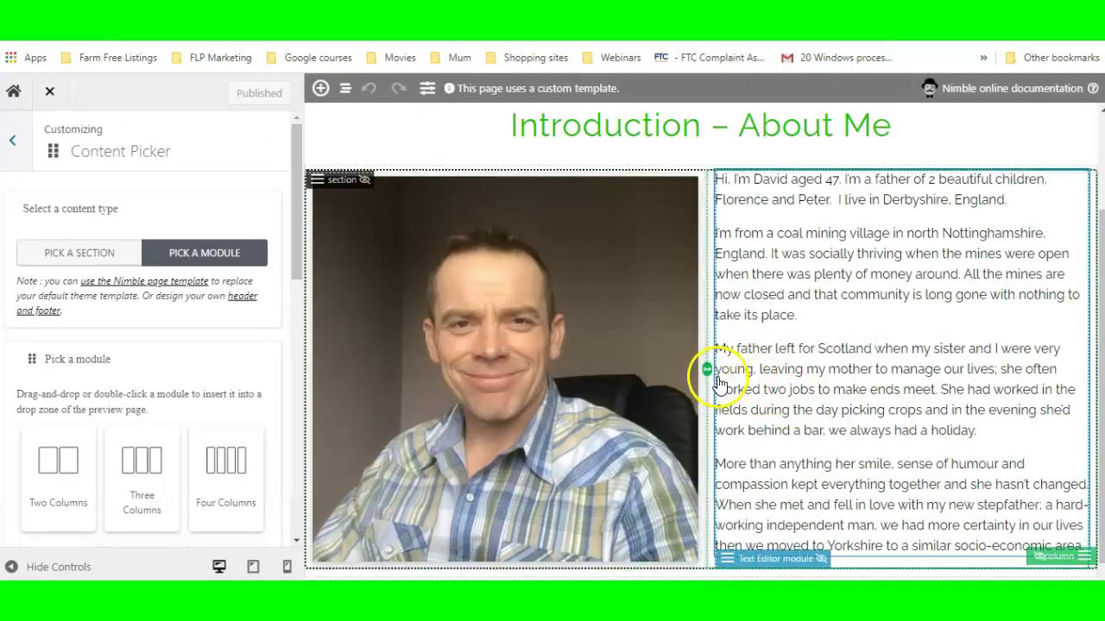
{"action": "left_click_drag", "start_coordinate": [707, 369], "coordinate": [592, 371]}
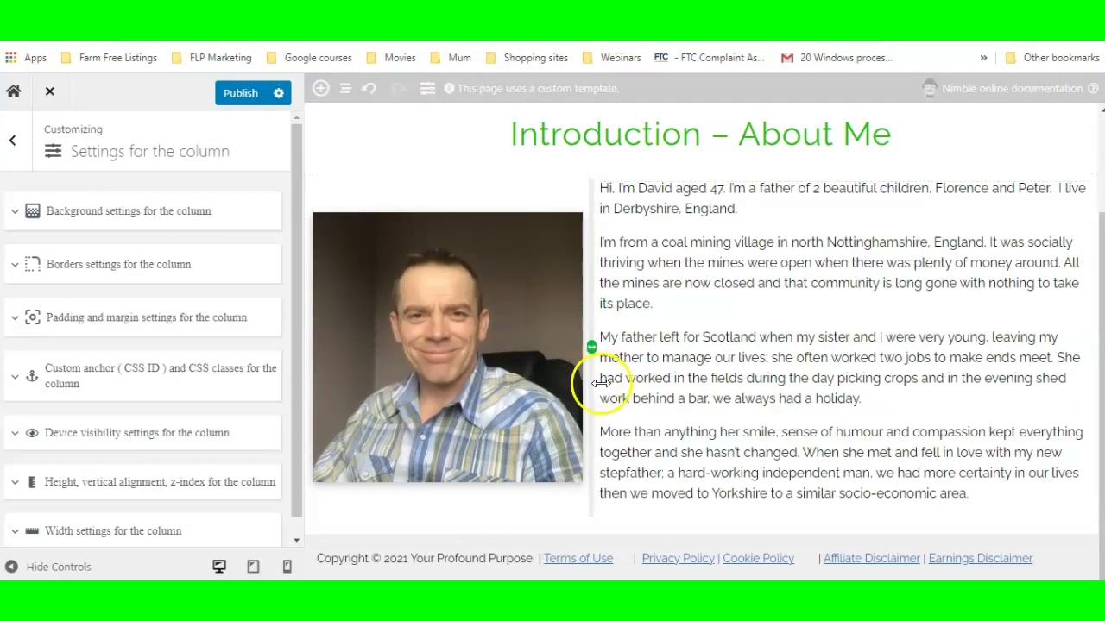
{"action": "left_click", "coordinate": [246, 95]}
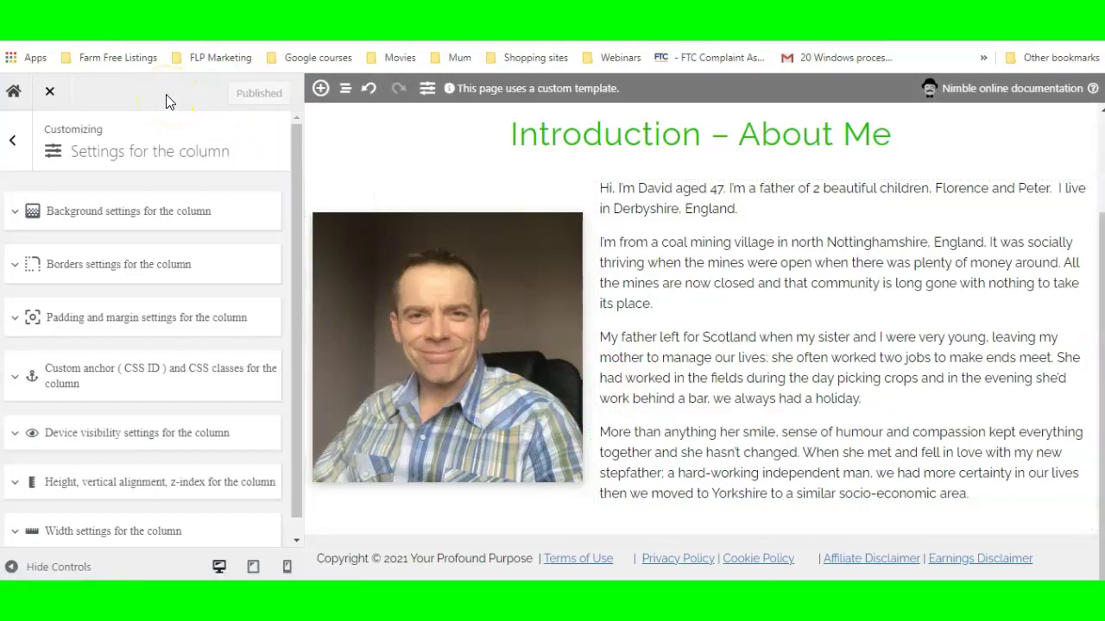
Leave the customizer and check the portrait's size and the text layout on the live page
{"action": "left_click", "coordinate": [51, 96]}
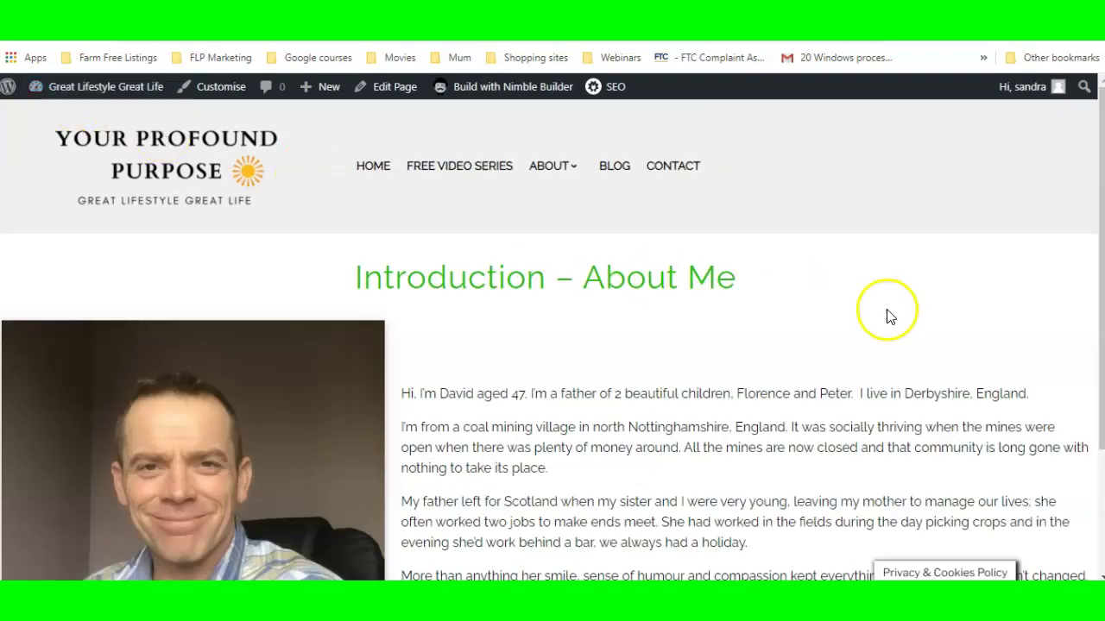
{"action": "scroll", "coordinate": [942, 312], "scroll_direction": "down", "scroll_amount": 2}
{"action": "scroll", "coordinate": [939, 310], "scroll_direction": "down", "scroll_amount": 1}
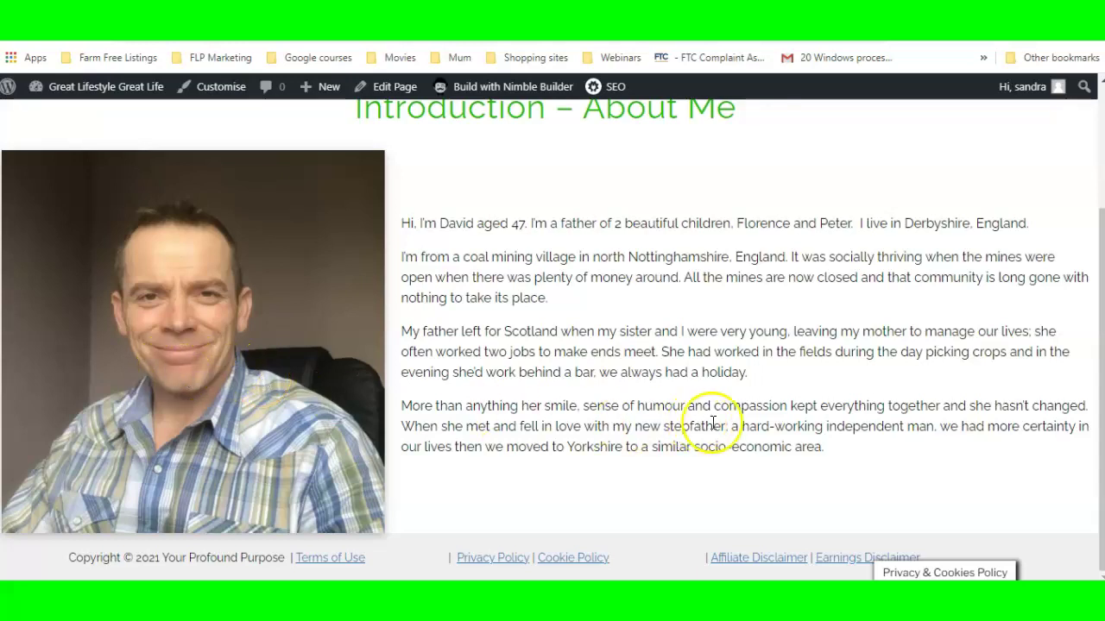
{"action": "scroll", "coordinate": [814, 408], "scroll_direction": "up", "scroll_amount": 3}
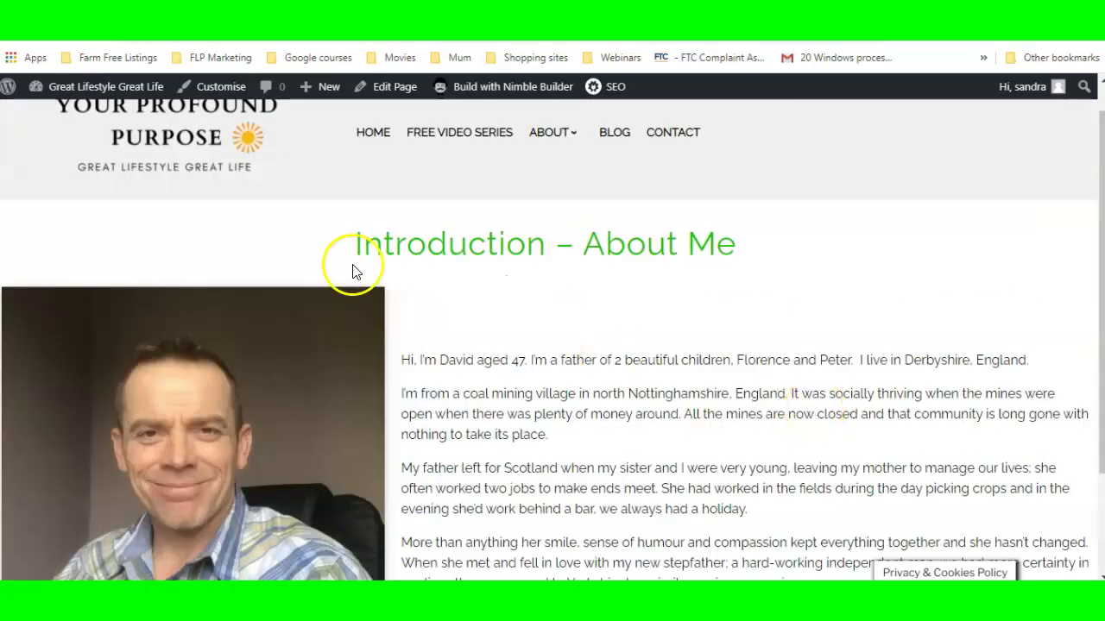
Reopen the page in Nimble Builder and set the portrait's image size to Medium - 300 x 300
{"action": "left_click", "coordinate": [502, 87]}
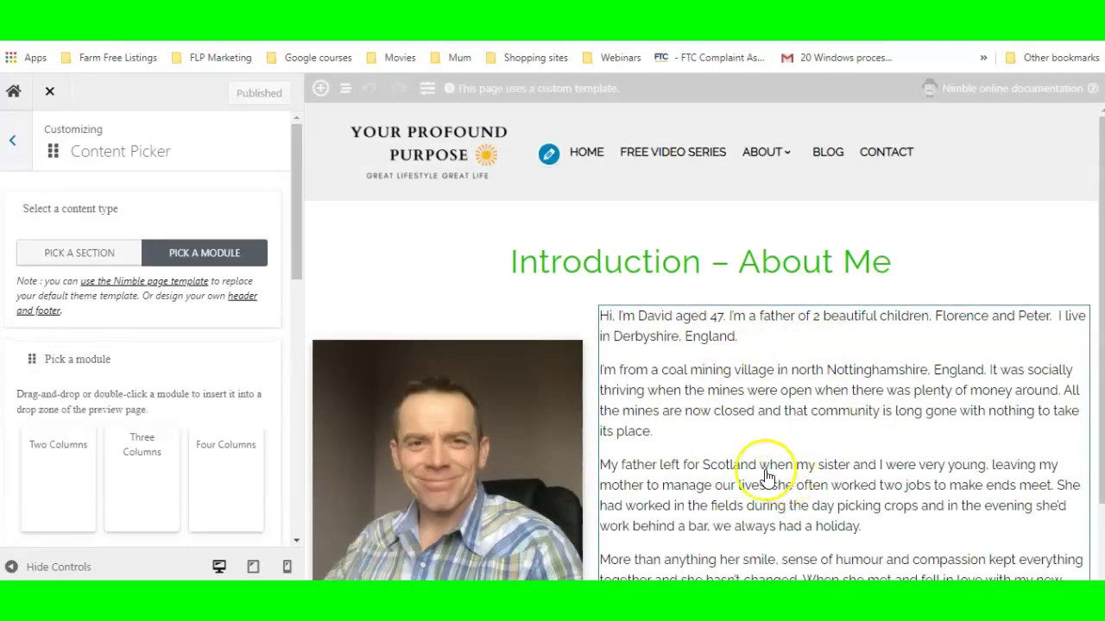
{"action": "scroll", "coordinate": [711, 454], "scroll_direction": "down", "scroll_amount": 3}
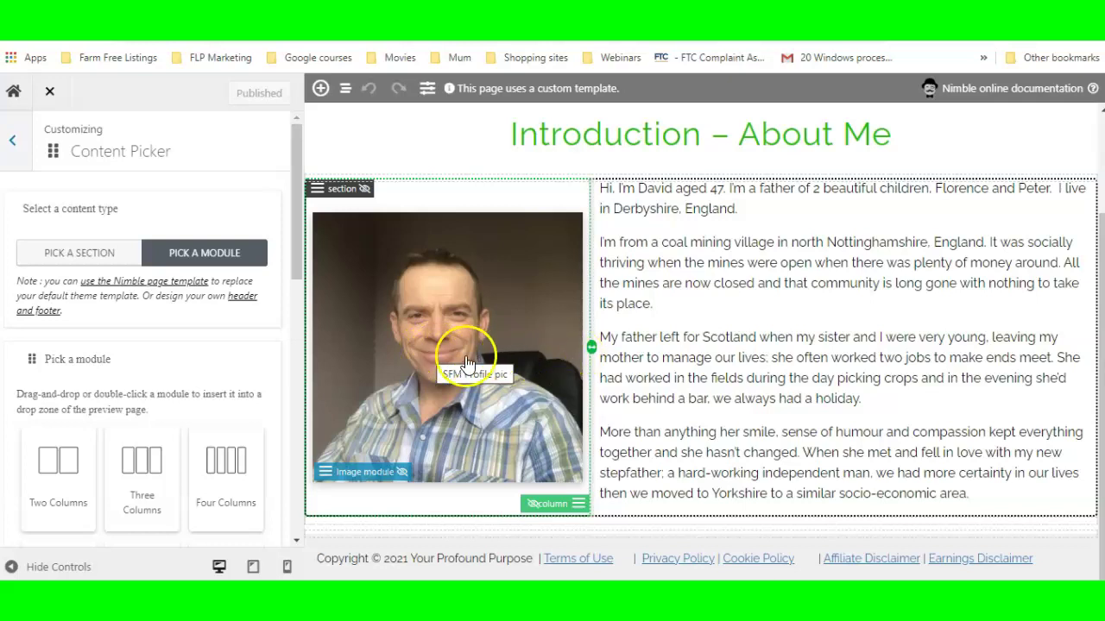
{"action": "left_click", "coordinate": [448, 335]}
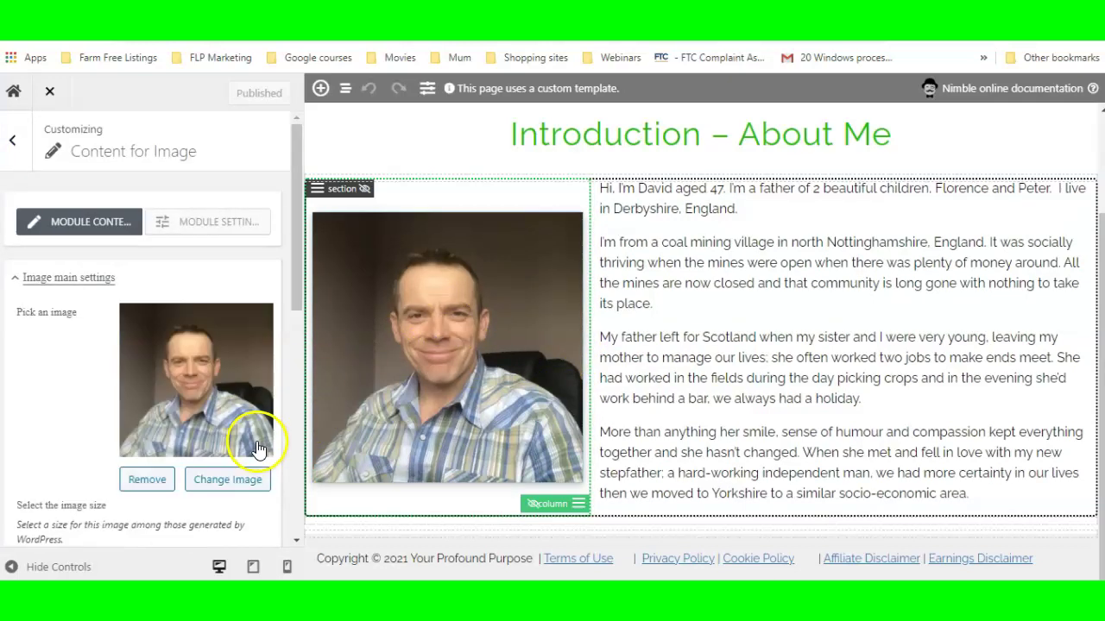
{"action": "scroll", "coordinate": [244, 431], "scroll_direction": "down", "scroll_amount": 2}
{"action": "scroll", "coordinate": [244, 431], "scroll_direction": "down", "scroll_amount": 1}
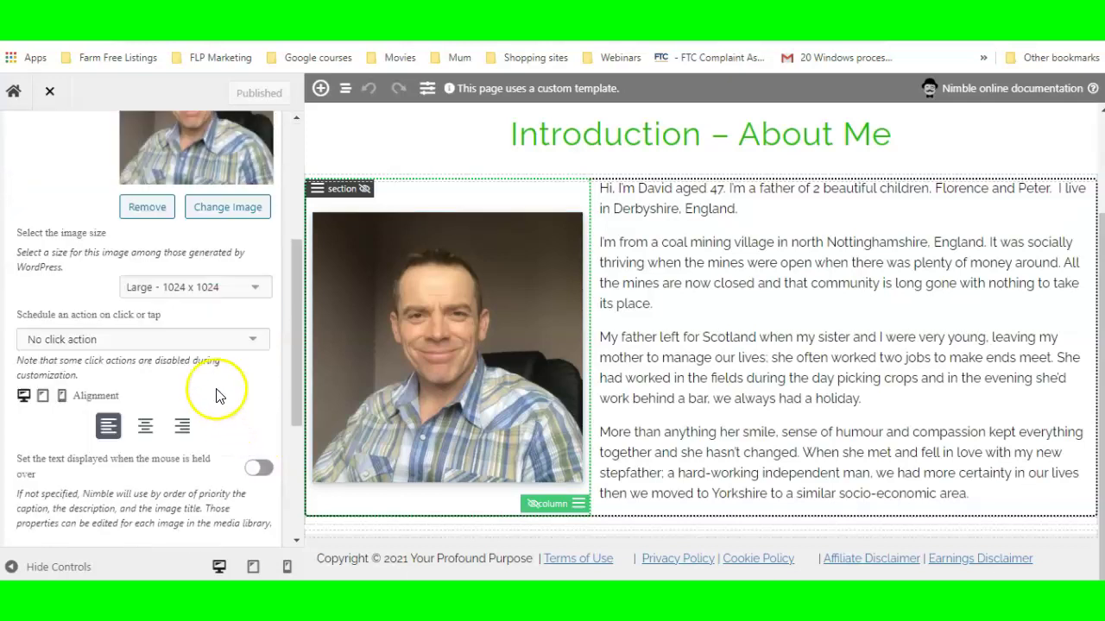
{"action": "left_click", "coordinate": [256, 290]}
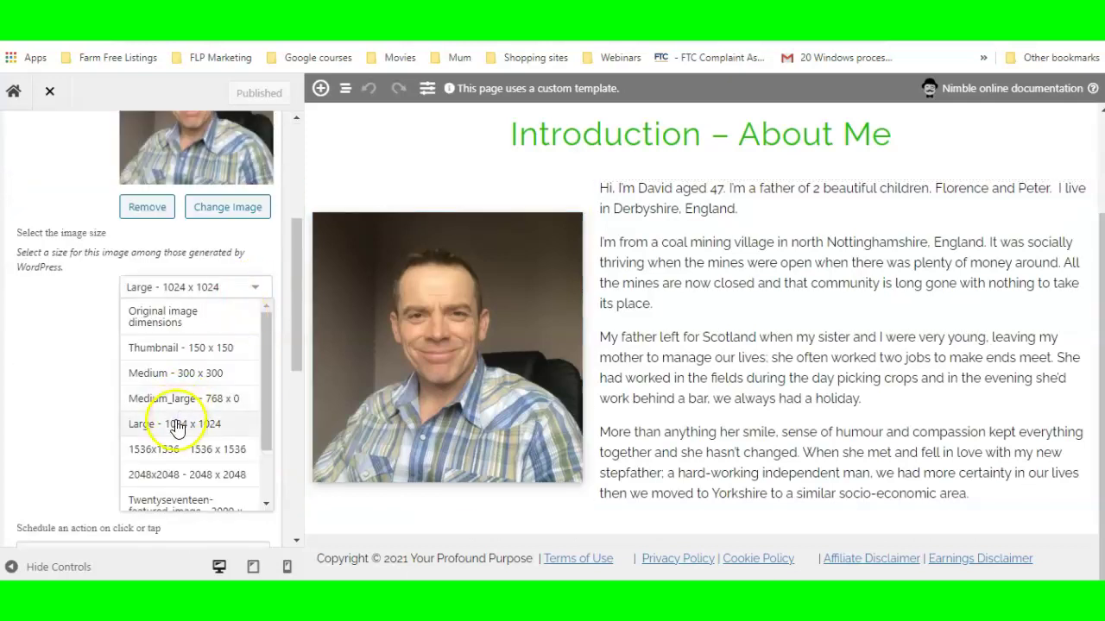
{"action": "left_click", "coordinate": [174, 380]}
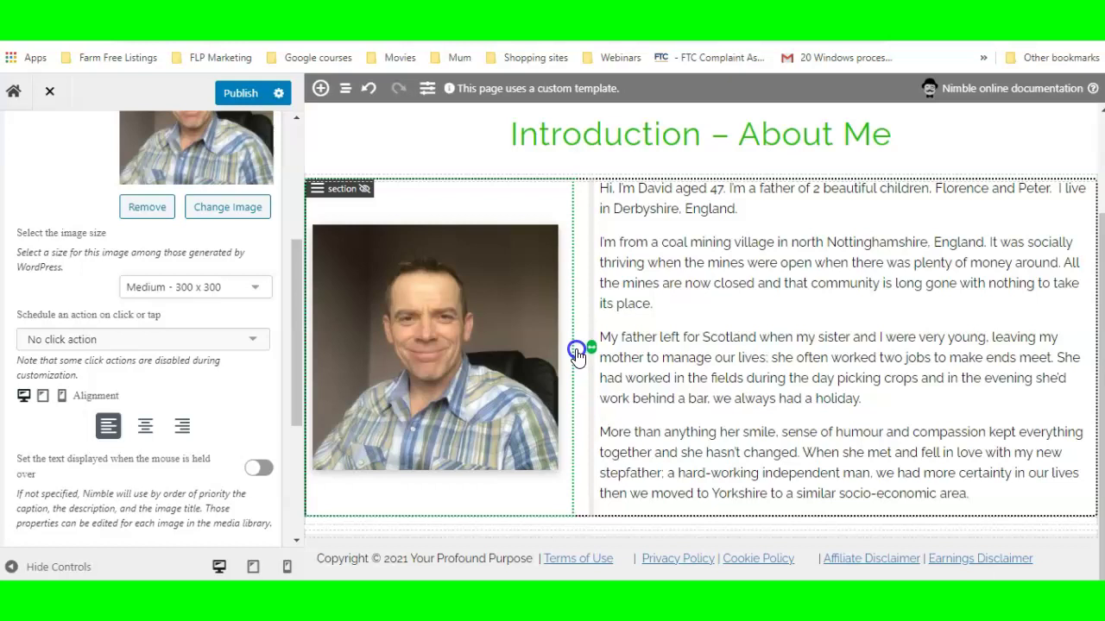
Narrow the portrait column slightly to fit the smaller image, and publish the page for review on the live site
{"action": "left_click", "coordinate": [579, 354]}
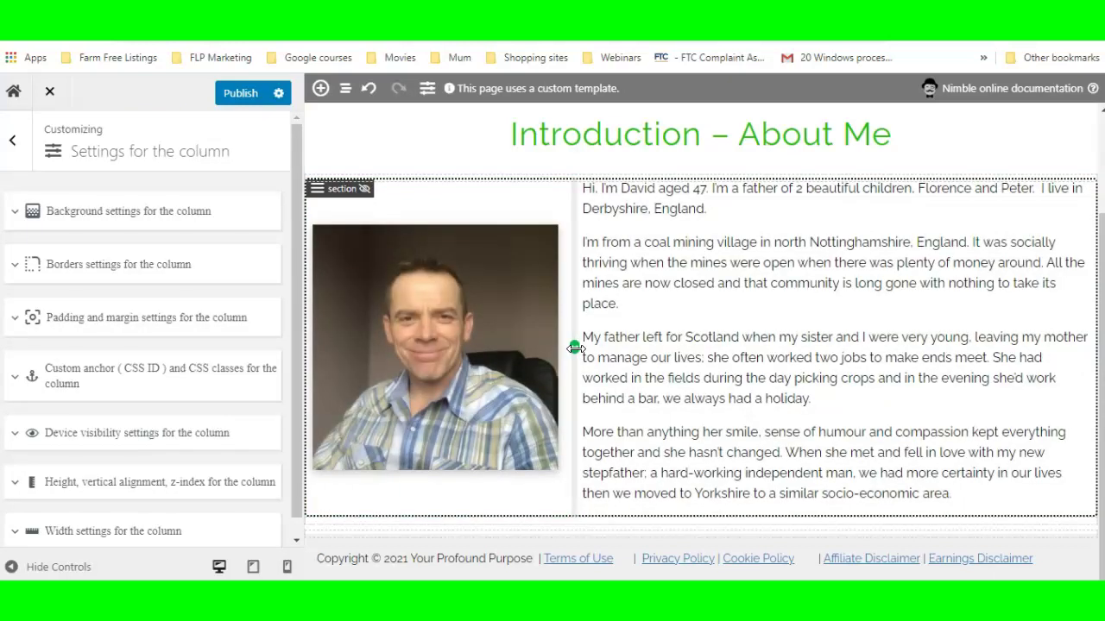
{"action": "left_click", "coordinate": [240, 95]}
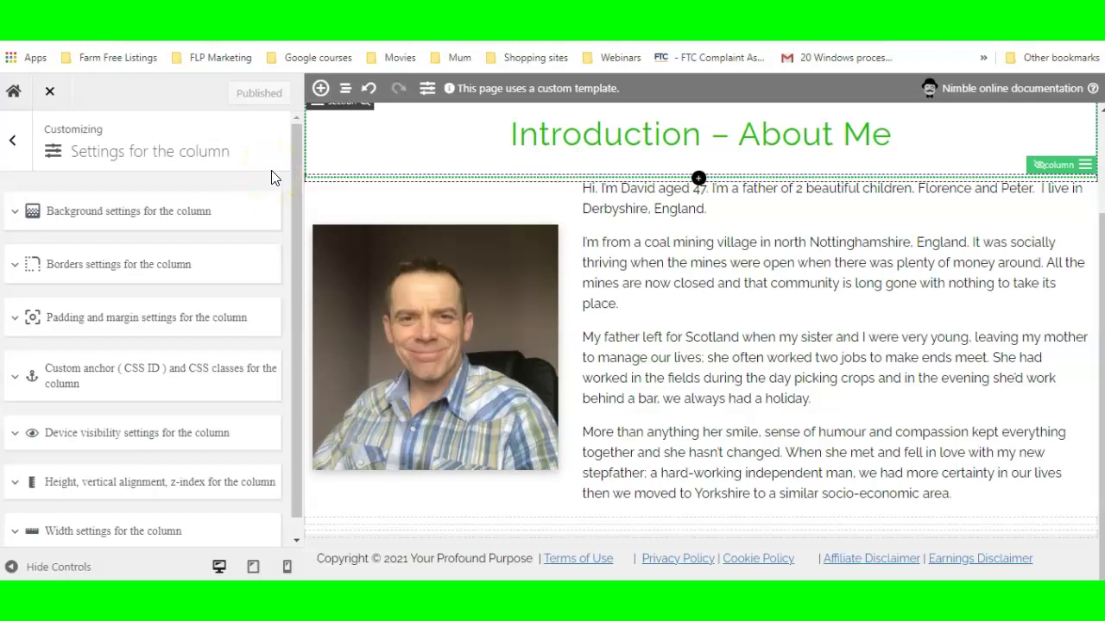
{"action": "left_click", "coordinate": [48, 93]}
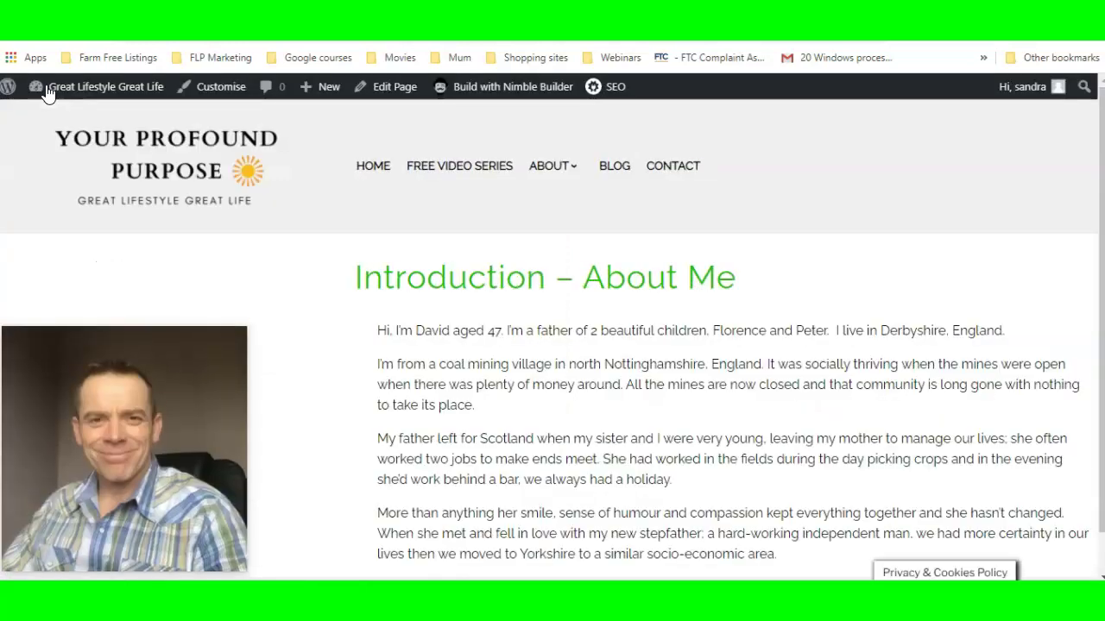
{"action": "scroll", "coordinate": [259, 215], "scroll_direction": "down", "scroll_amount": 1}
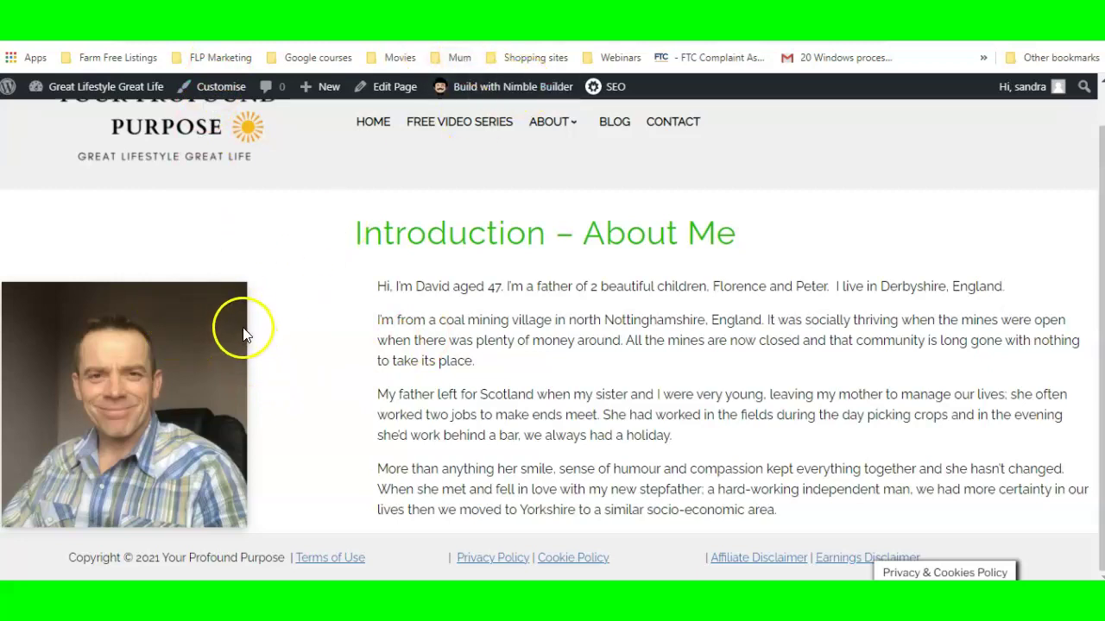
Reopen the page in Nimble Builder and set the portrait image's alignment to centre
{"action": "left_click", "coordinate": [485, 88]}
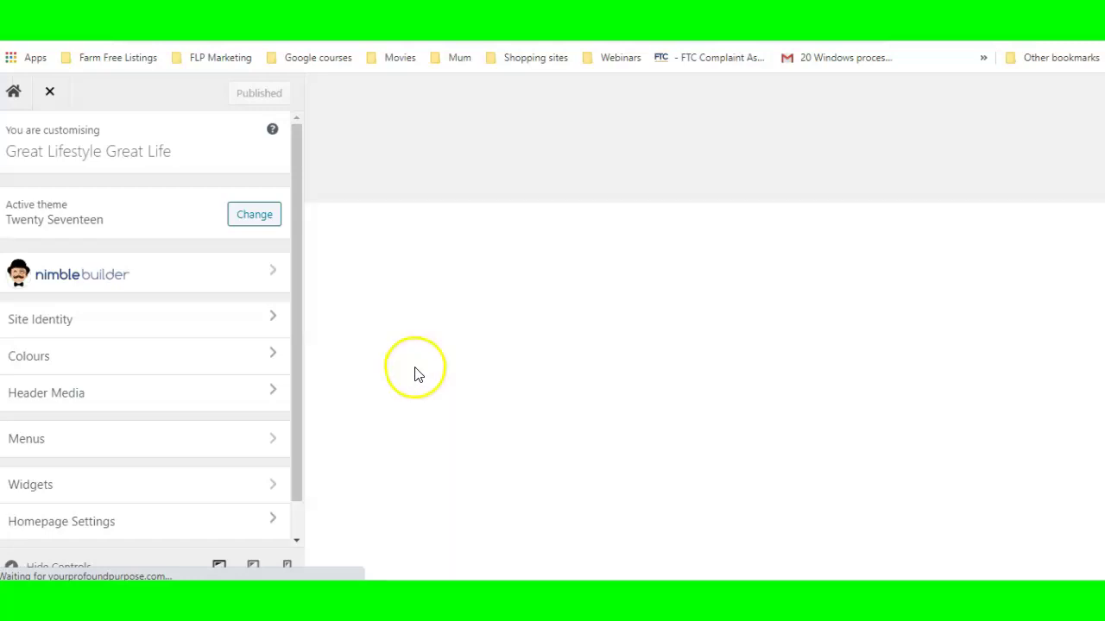
{"action": "left_click", "coordinate": [477, 470]}
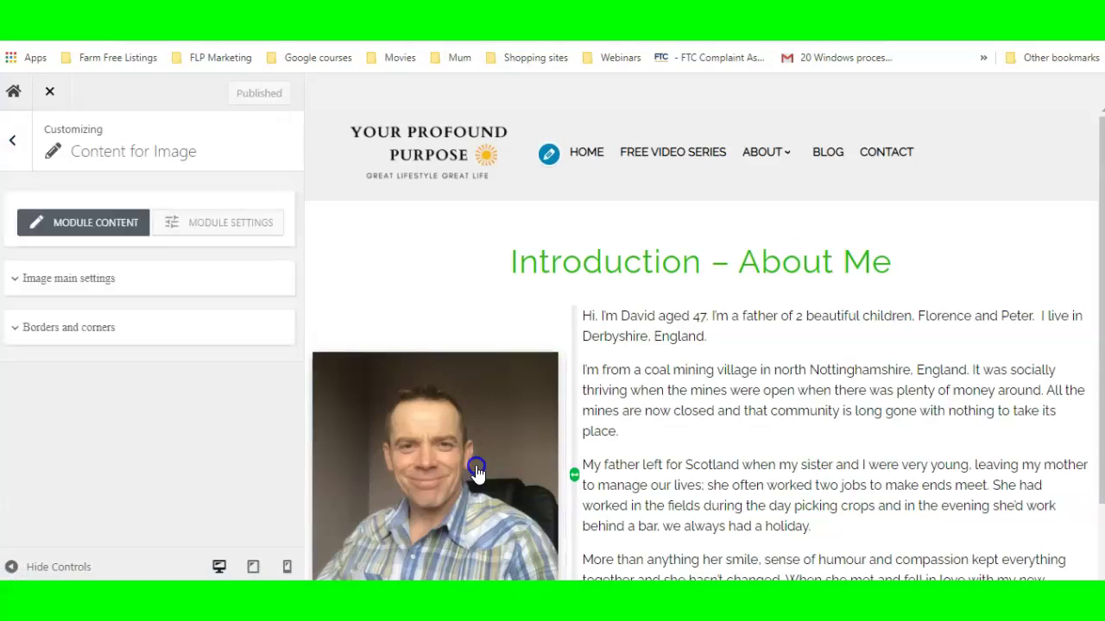
{"action": "left_click", "coordinate": [446, 463]}
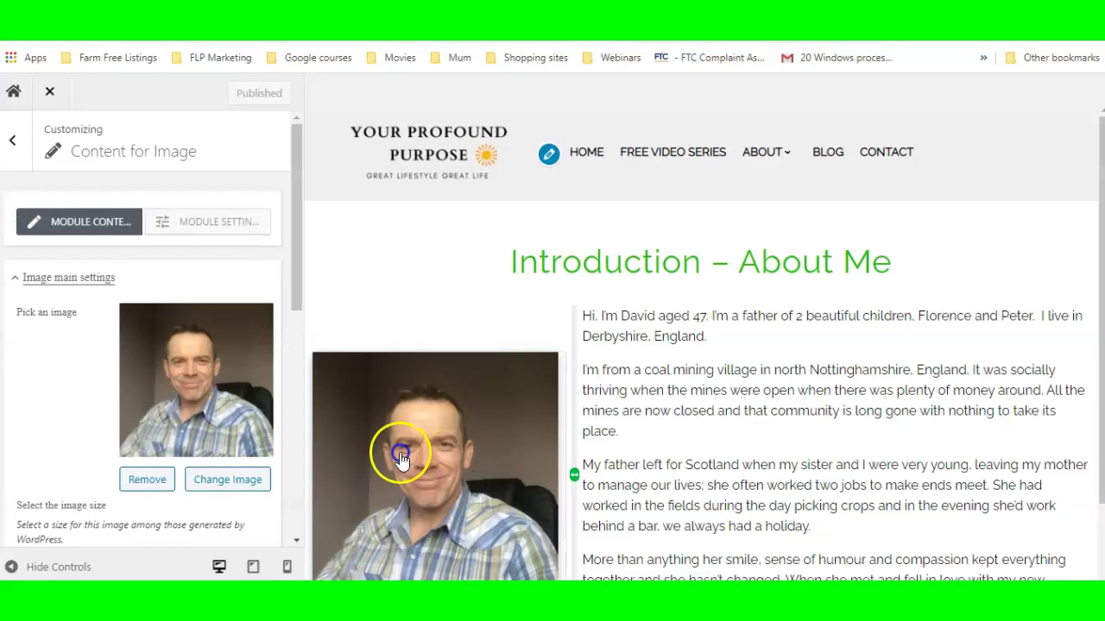
{"action": "scroll", "coordinate": [85, 395], "scroll_direction": "down", "scroll_amount": 2}
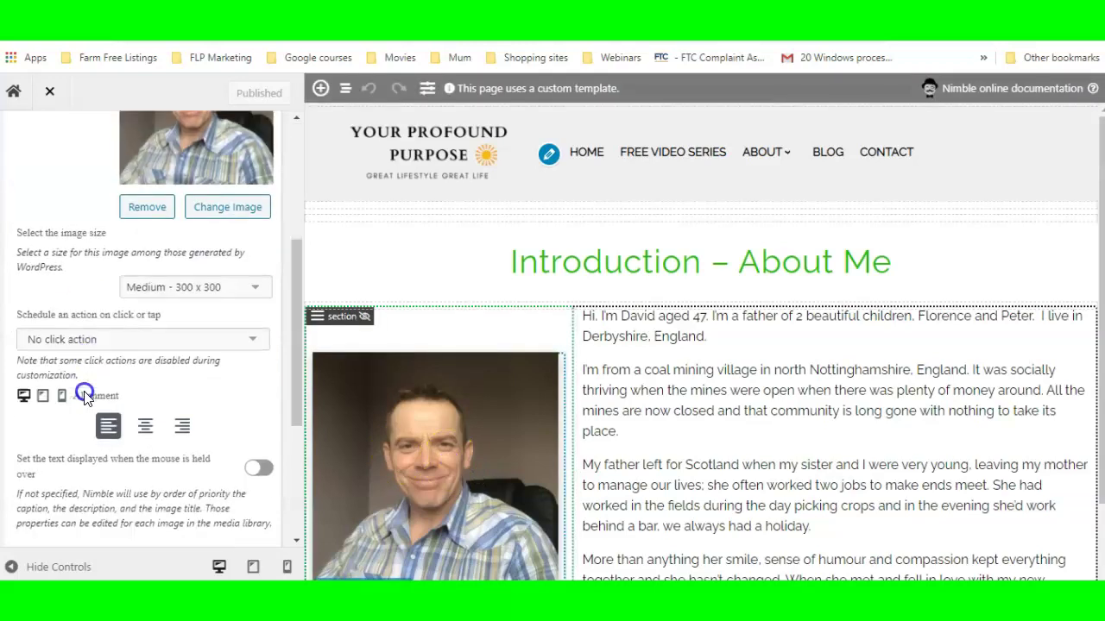
{"action": "left_click", "coordinate": [147, 429]}
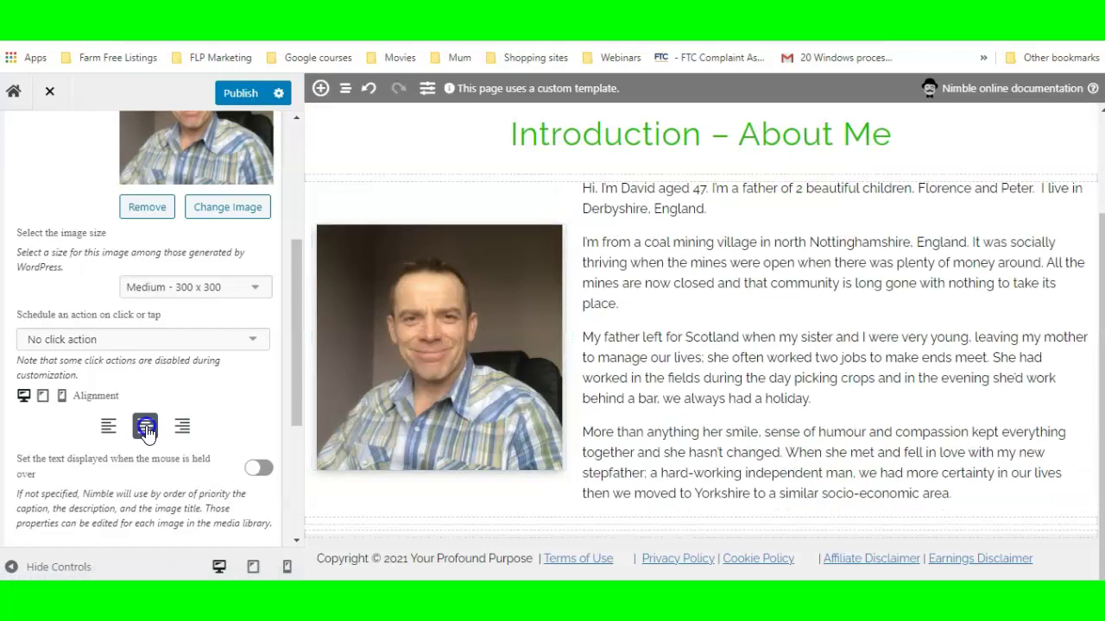
Publish the page and return to the live view to review the portrait's placement
{"action": "left_click", "coordinate": [244, 93]}
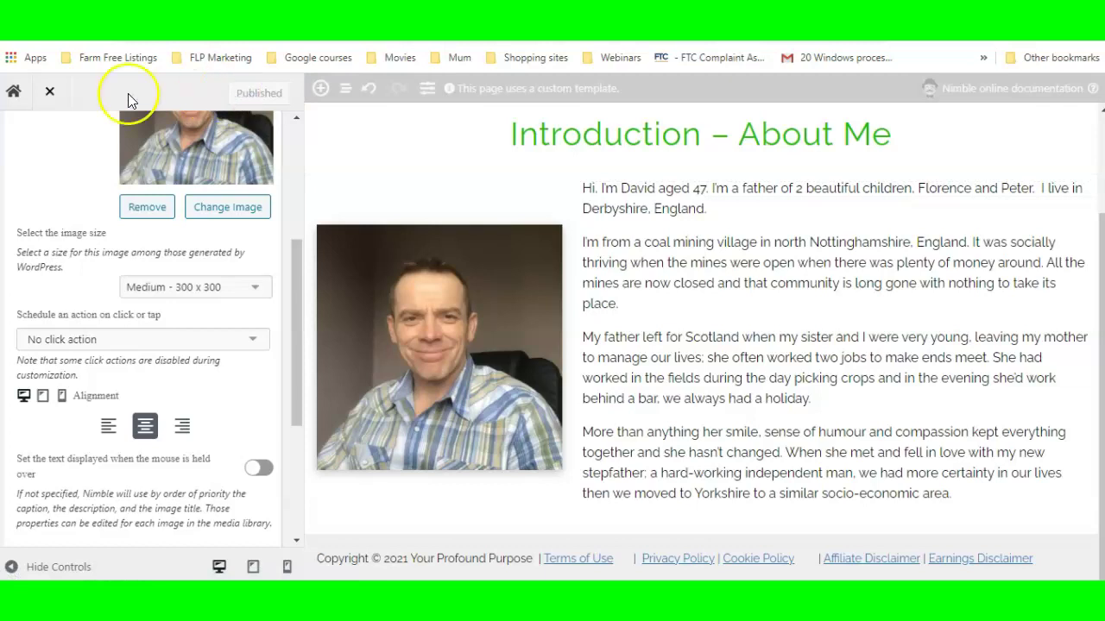
{"action": "left_click", "coordinate": [49, 93]}
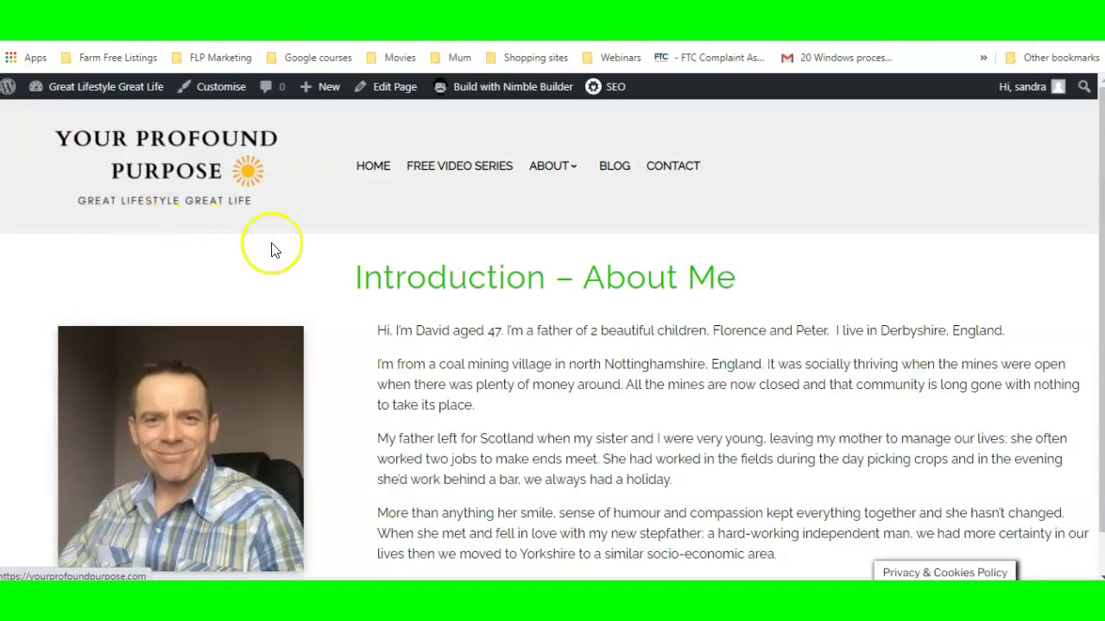
{"action": "scroll", "coordinate": [415, 249], "scroll_direction": "down", "scroll_amount": 1}
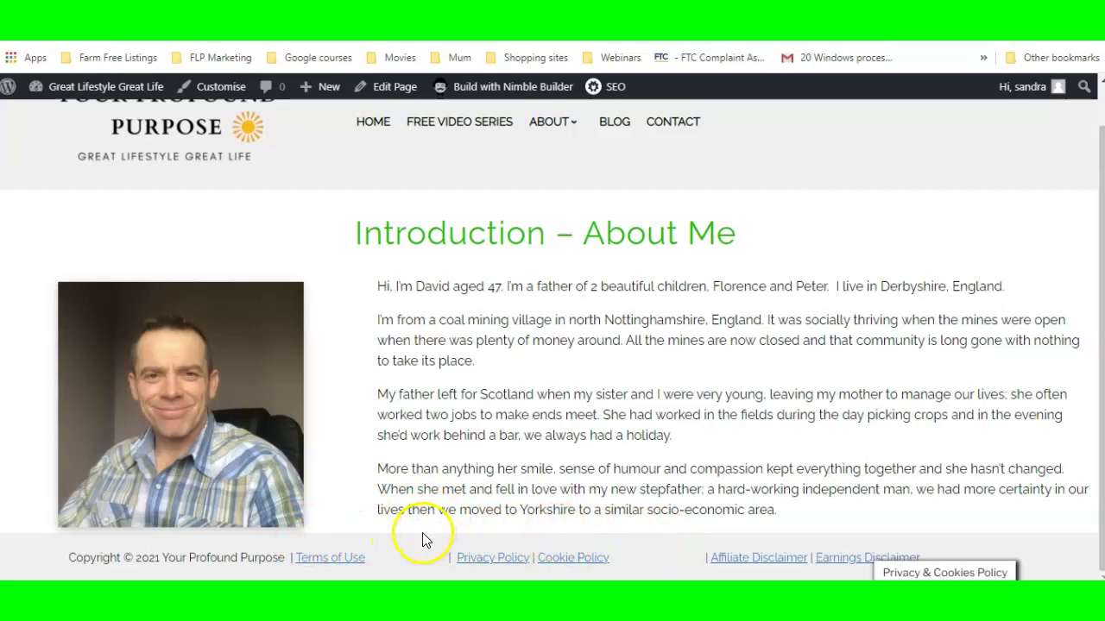
Look through the story sections and their images below the sign-up form on the existing About page
{"action": "left_click", "coordinate": [530, 88]}
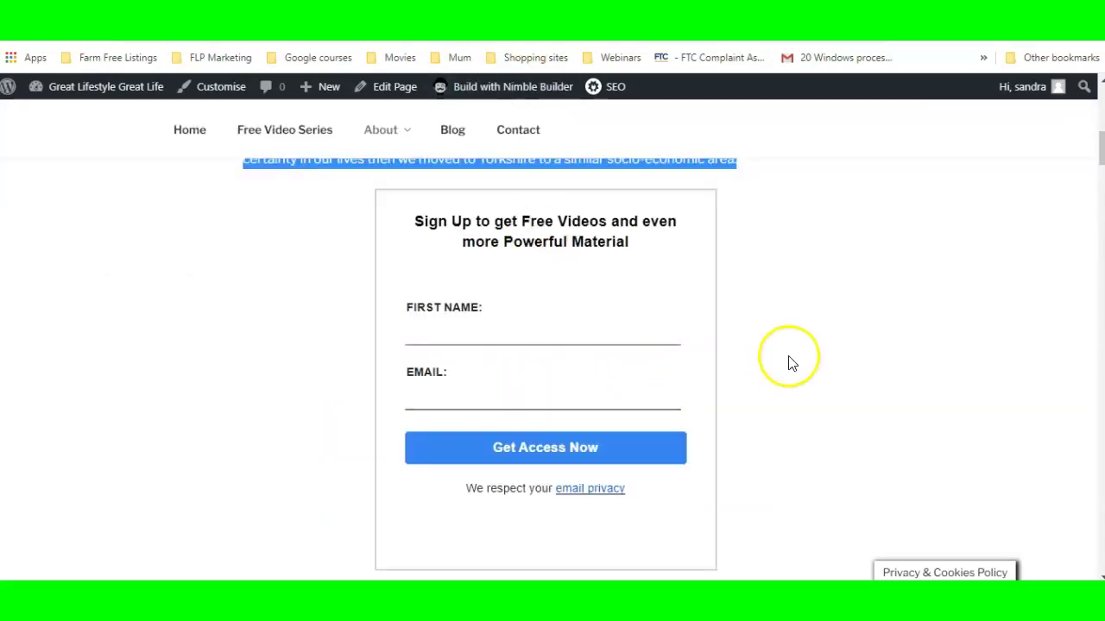
{"action": "scroll", "coordinate": [787, 362], "scroll_direction": "down", "scroll_amount": 8}
{"action": "scroll", "coordinate": [787, 361], "scroll_direction": "down", "scroll_amount": 10}
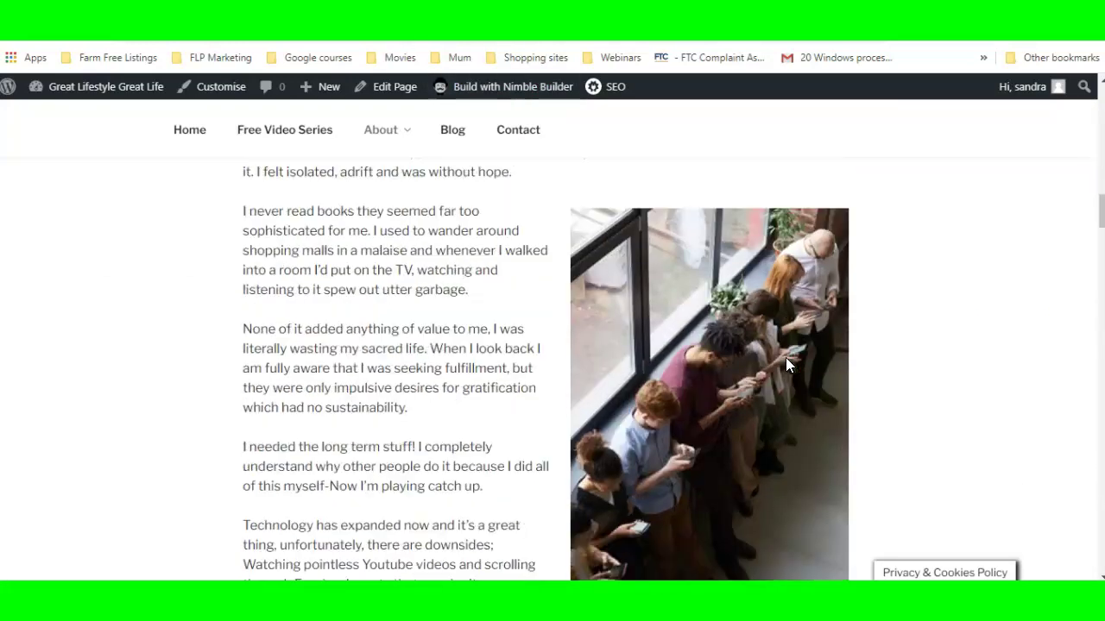
{"action": "scroll", "coordinate": [787, 364], "scroll_direction": "up", "scroll_amount": 15}
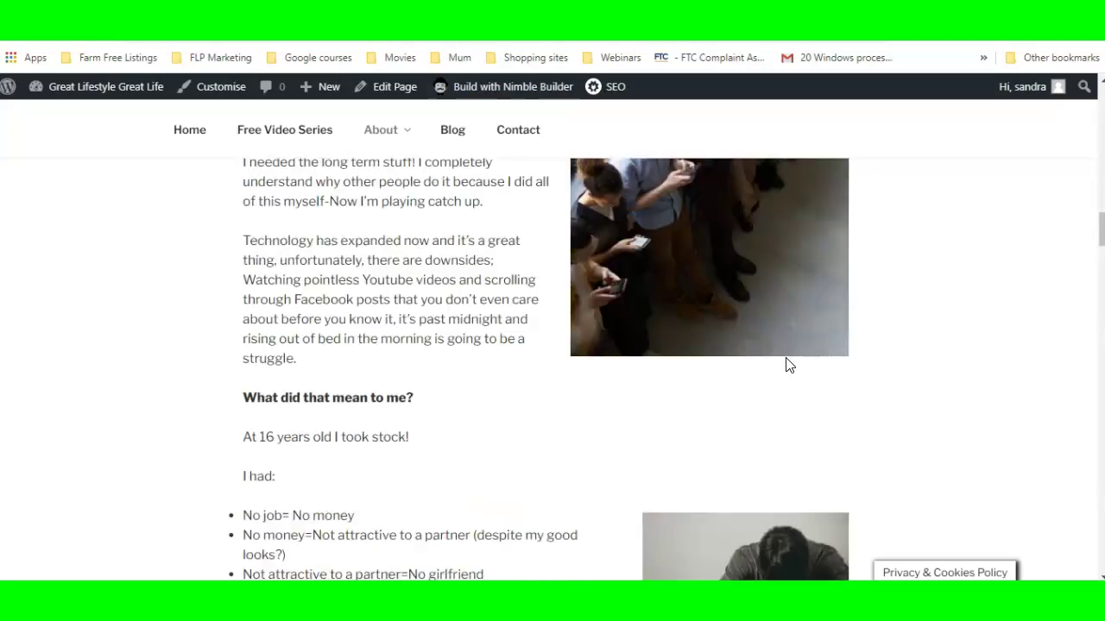
{"action": "scroll", "coordinate": [787, 364], "scroll_direction": "up", "scroll_amount": 3}
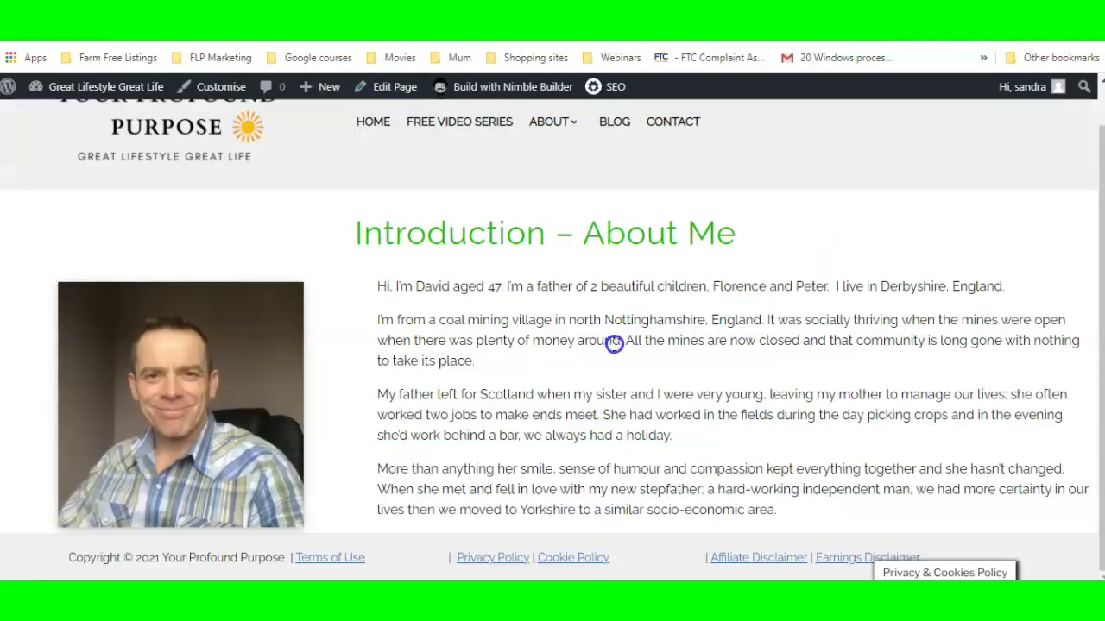
{"action": "left_click", "coordinate": [580, 345]}
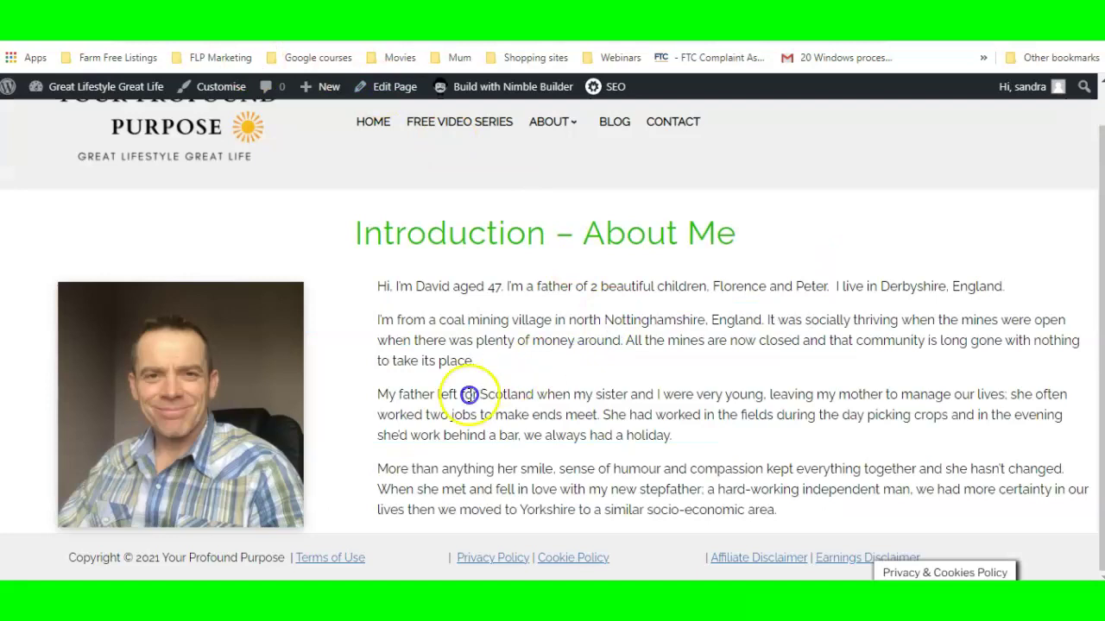
{"action": "left_click", "coordinate": [223, 147]}
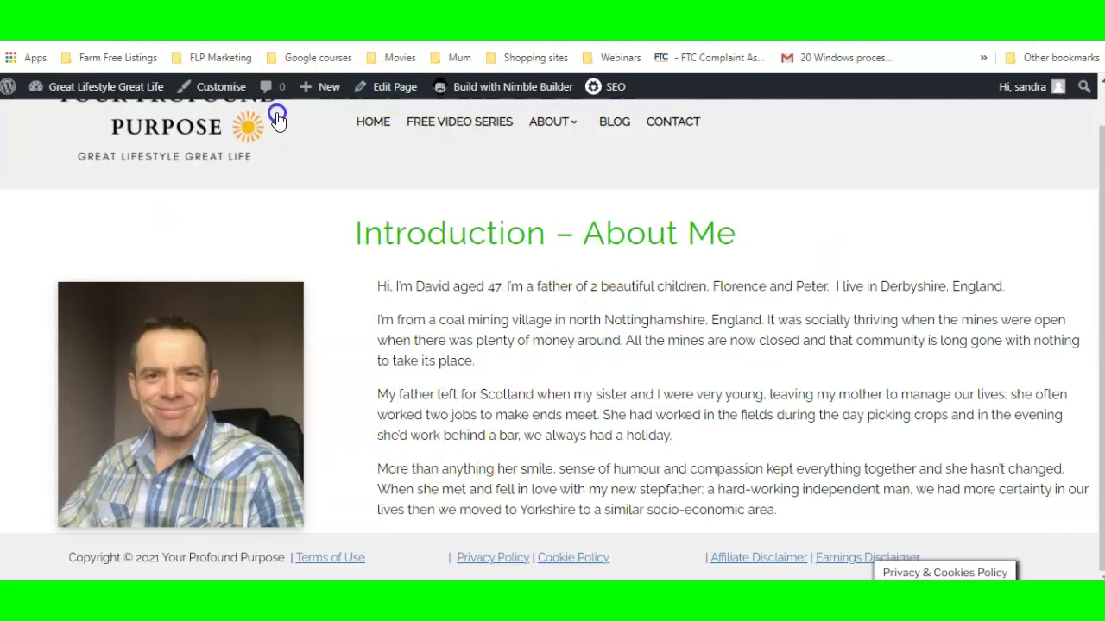
{"action": "left_click", "coordinate": [184, 197]}
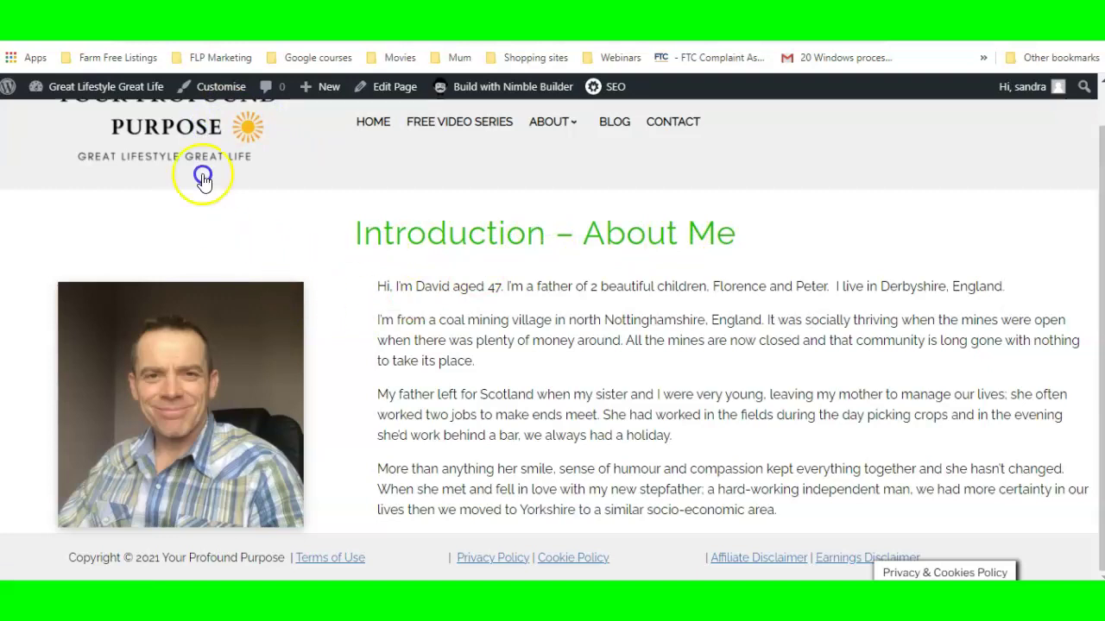
Reopen the page in Nimble Builder and give the section holding the portrait and introduction text a purple #8224e3 background
{"action": "left_click", "coordinate": [498, 88]}
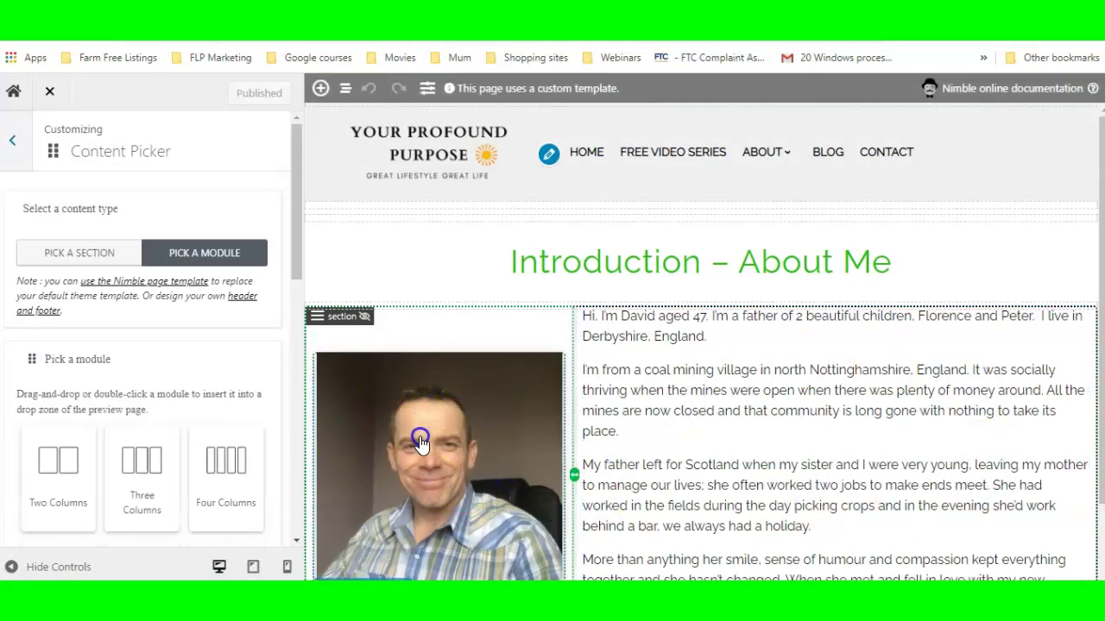
{"action": "left_click", "coordinate": [319, 321]}
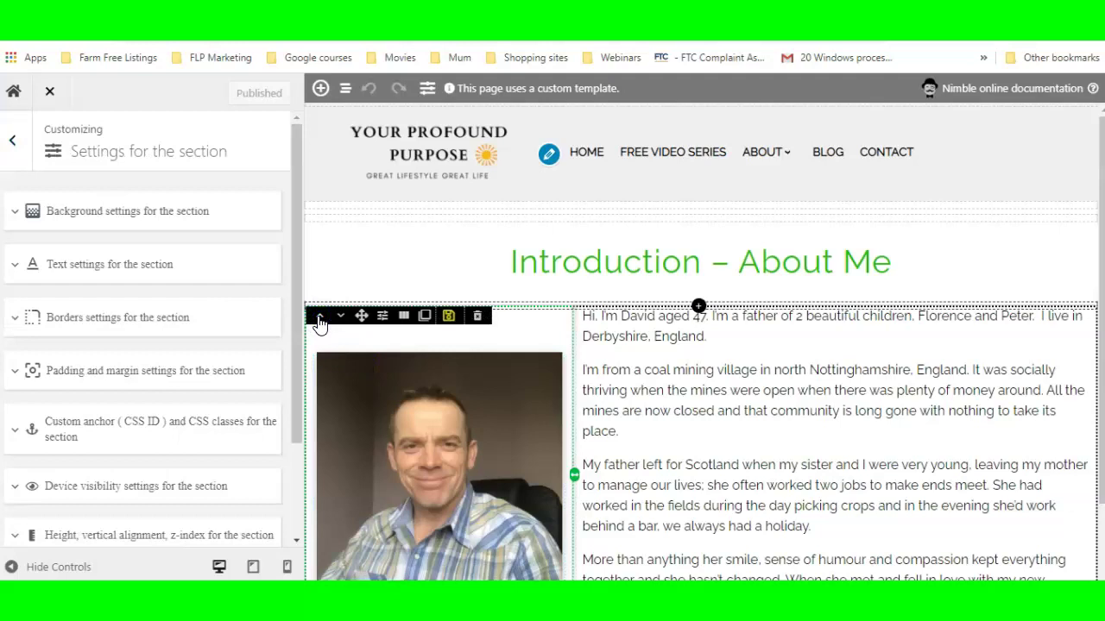
{"action": "left_click", "coordinate": [97, 216]}
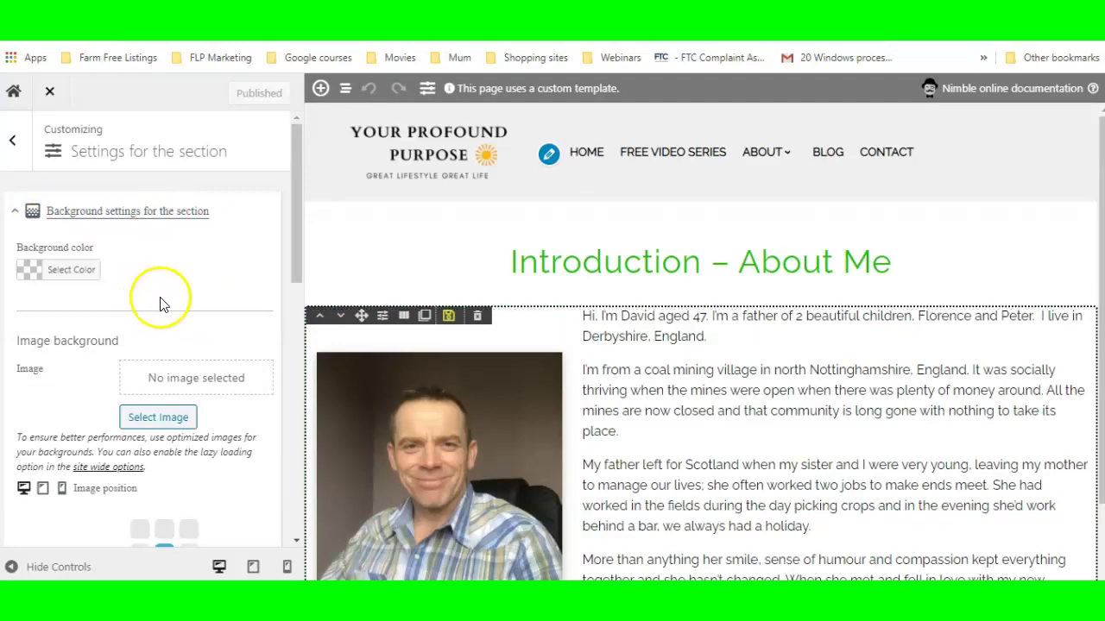
{"action": "left_click", "coordinate": [69, 272]}
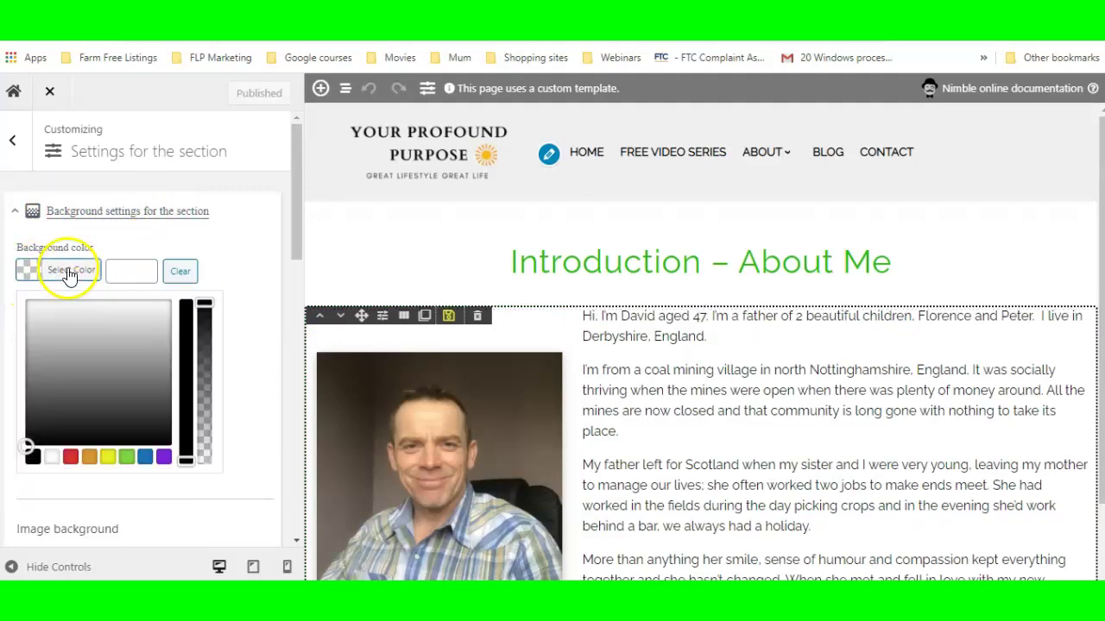
{"action": "left_click", "coordinate": [165, 459]}
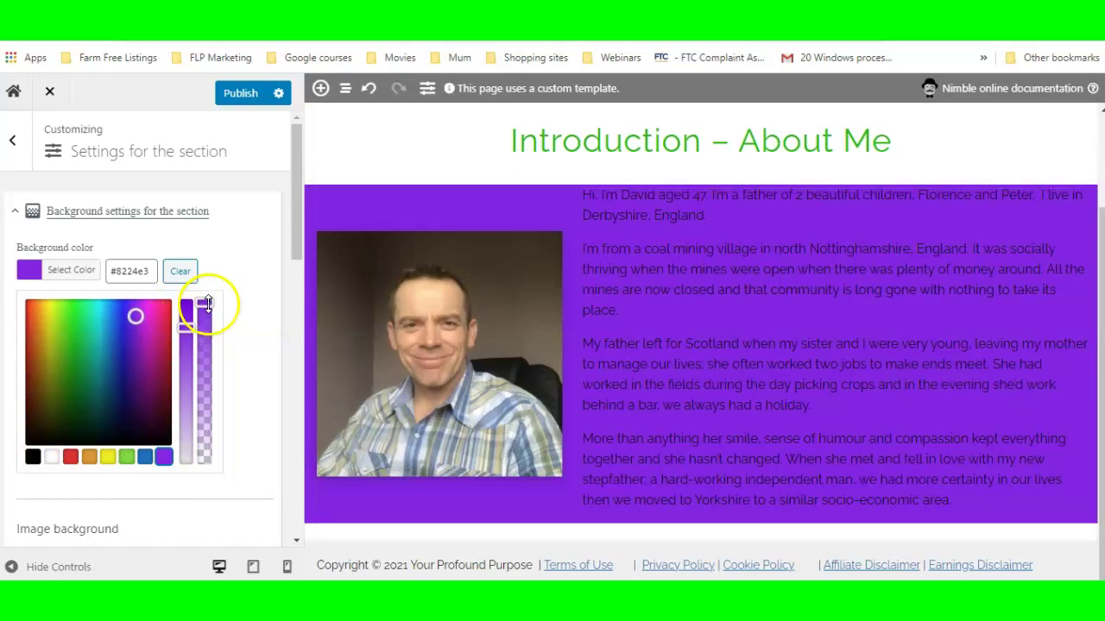
Soften the introduction section's purple background to a semi-transparent tone of about rgba(133,40,226,0.47)
{"action": "left_click_drag", "start_coordinate": [207, 304], "coordinate": [206, 419]}
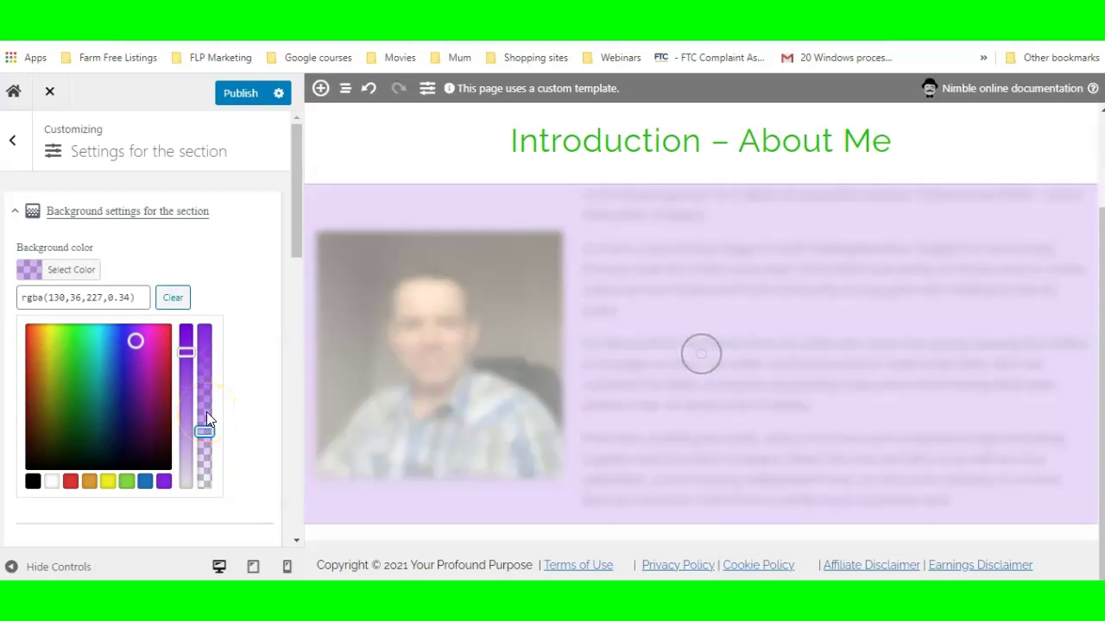
{"action": "left_click", "coordinate": [204, 439]}
{"action": "left_click_drag", "start_coordinate": [205, 439], "coordinate": [203, 458]}
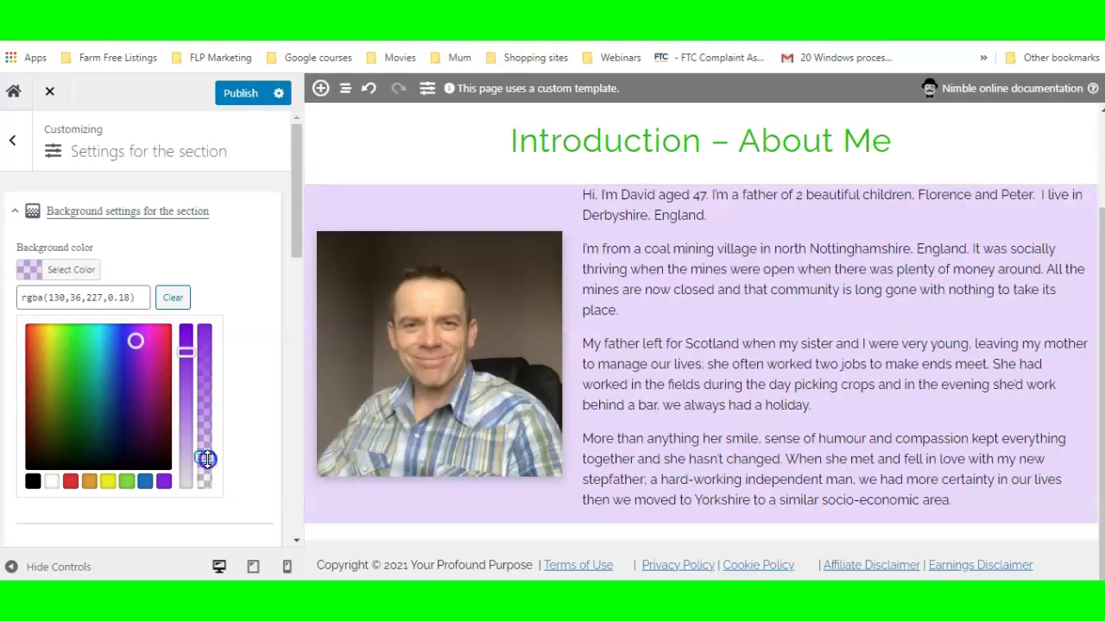
{"action": "left_click_drag", "start_coordinate": [204, 457], "coordinate": [211, 426]}
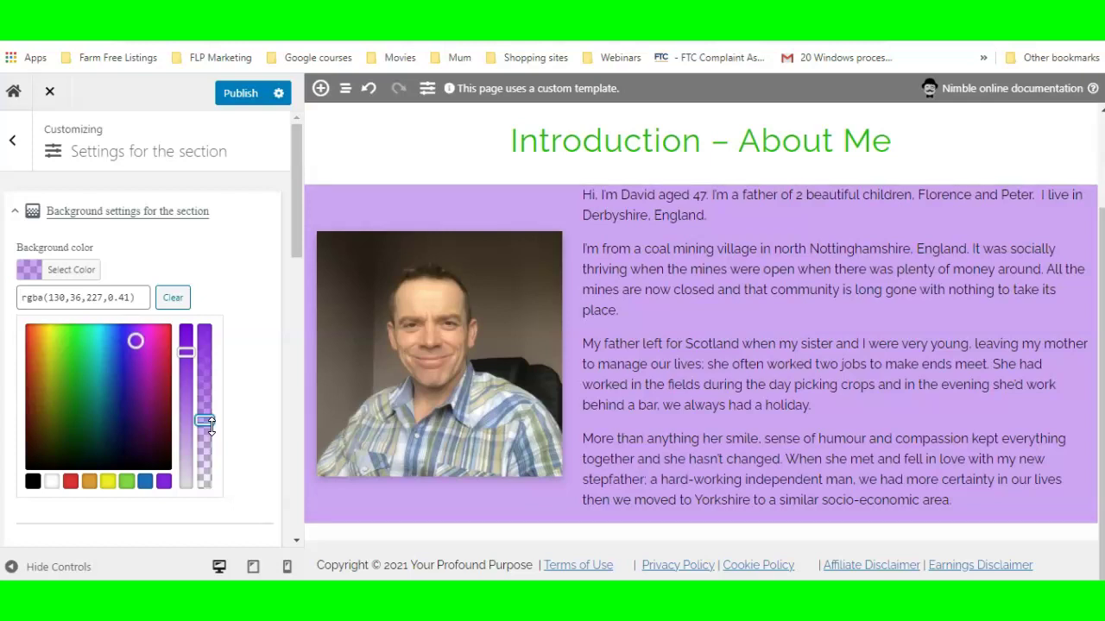
{"action": "left_click_drag", "start_coordinate": [184, 348], "coordinate": [186, 356]}
{"action": "left_click_drag", "start_coordinate": [206, 415], "coordinate": [207, 412]}
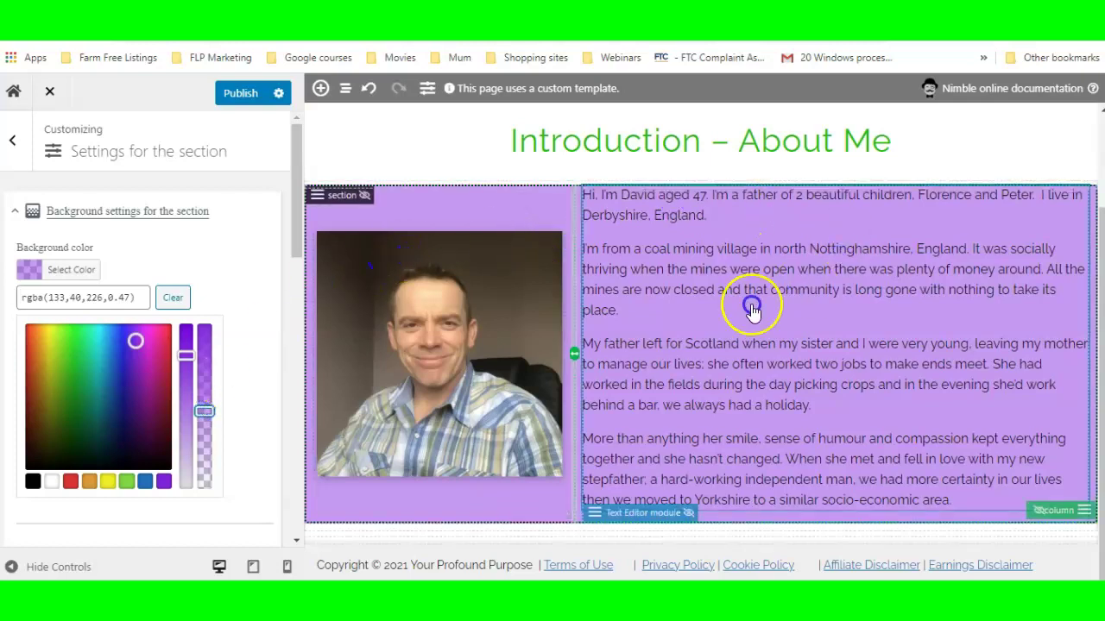
Open the introduction section's padding and margin settings and set its top margin to 0 px
{"action": "left_click", "coordinate": [16, 212]}
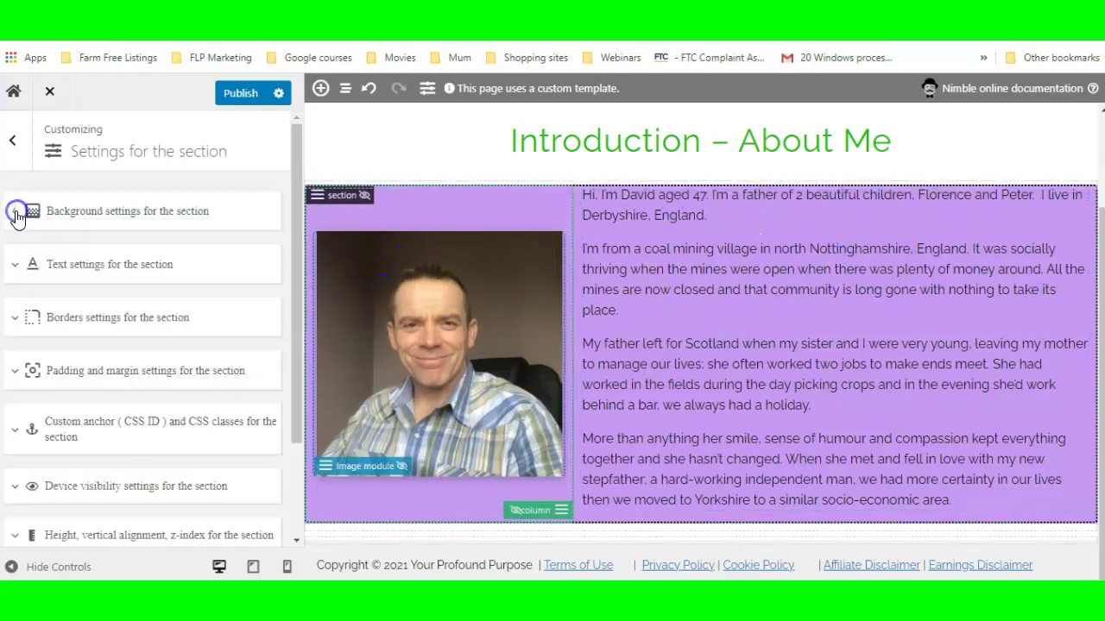
{"action": "left_click", "coordinate": [143, 373]}
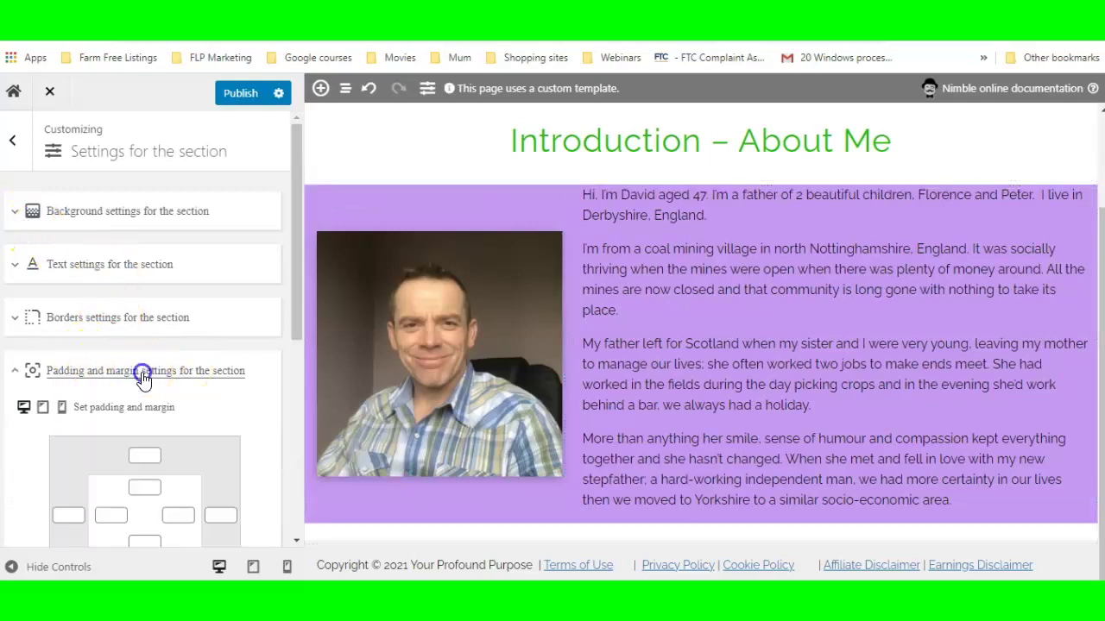
{"action": "scroll", "coordinate": [191, 379], "scroll_direction": "down", "scroll_amount": 2}
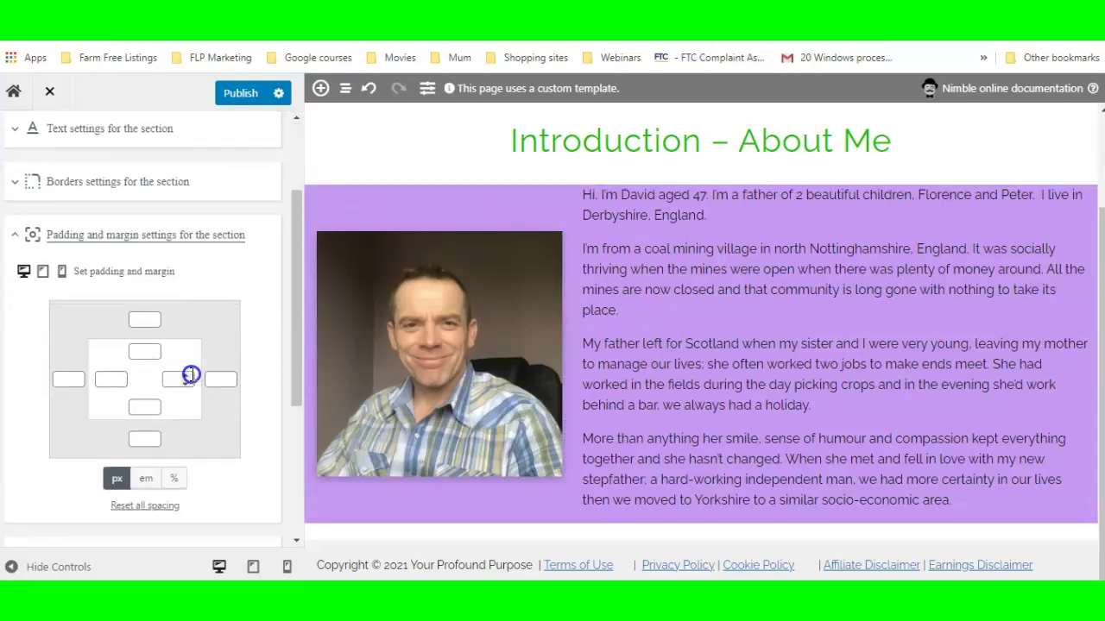
{"action": "left_click", "coordinate": [145, 321]}
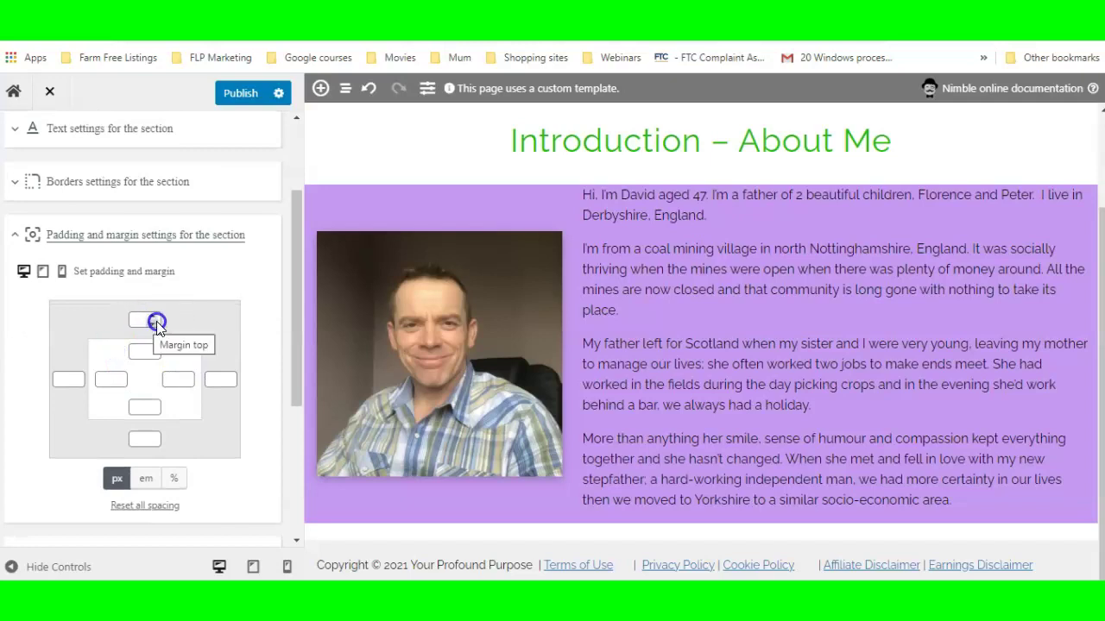
{"action": "left_click", "coordinate": [151, 316]}
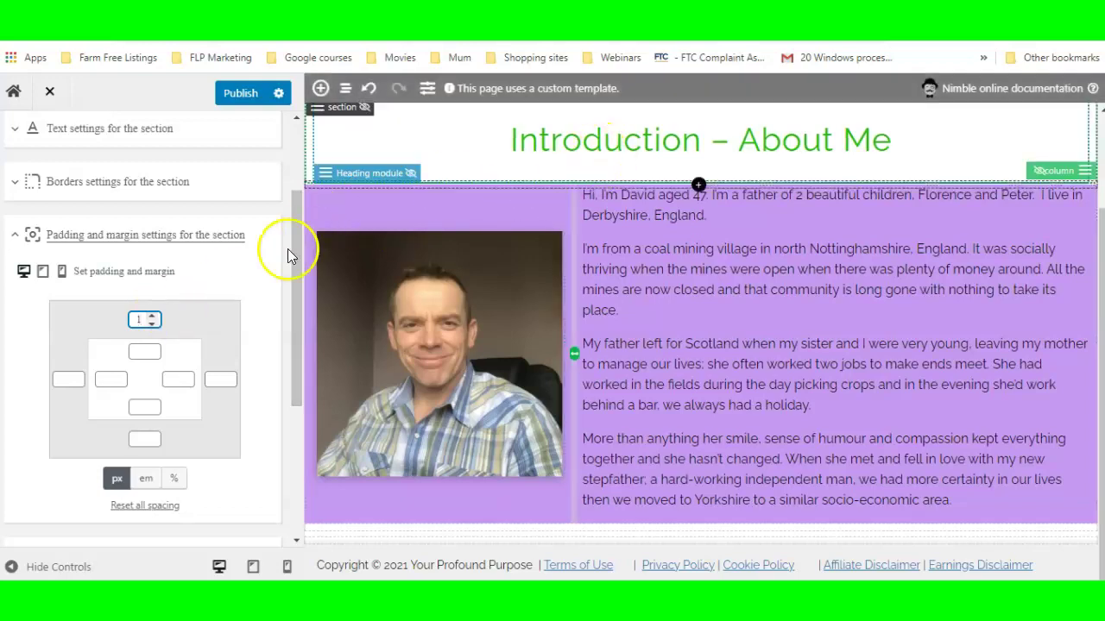
{"action": "left_click", "coordinate": [152, 323]}
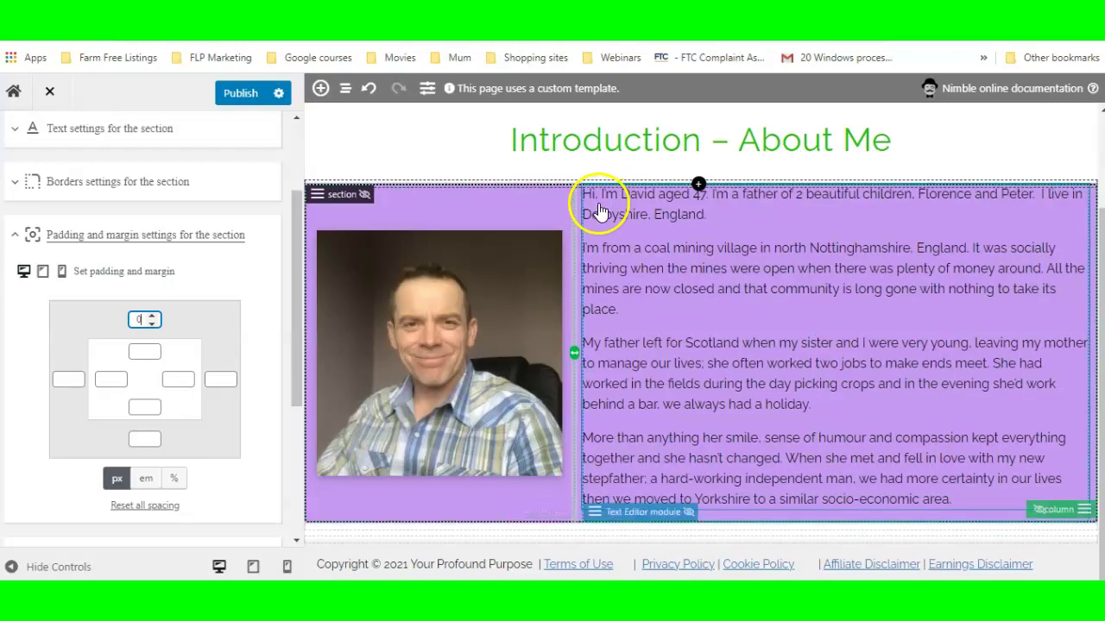
Set the introduction section's top padding to 15 px and its left padding to 24 px
{"action": "left_click", "coordinate": [151, 352]}
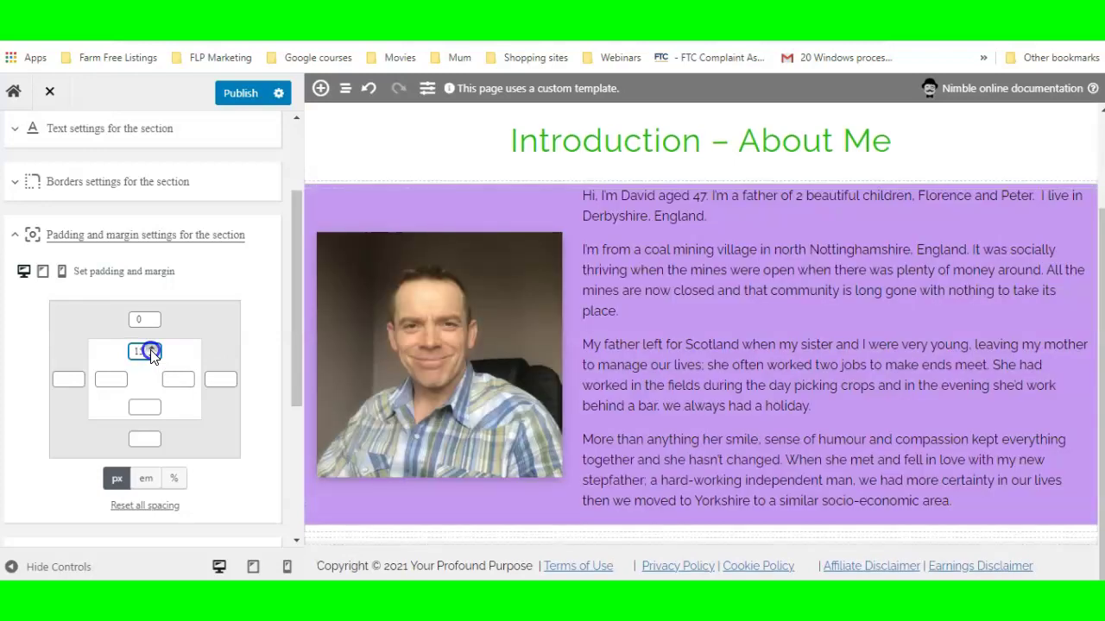
{"action": "left_click", "coordinate": [151, 352]}
{"action": "left_click", "coordinate": [151, 352]}
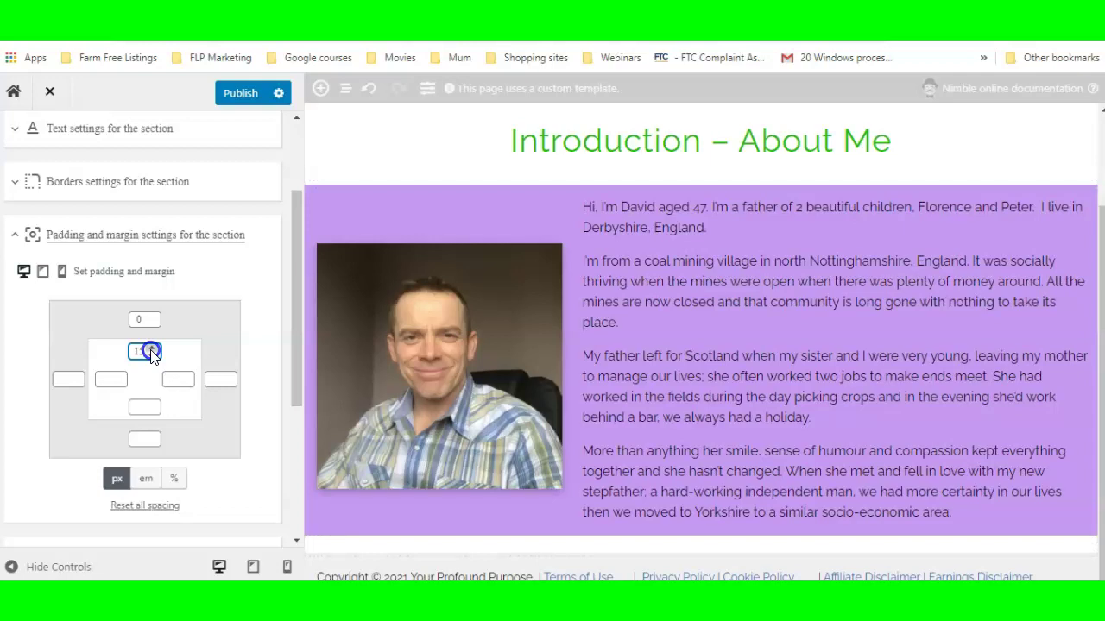
{"action": "left_click", "coordinate": [117, 381]}
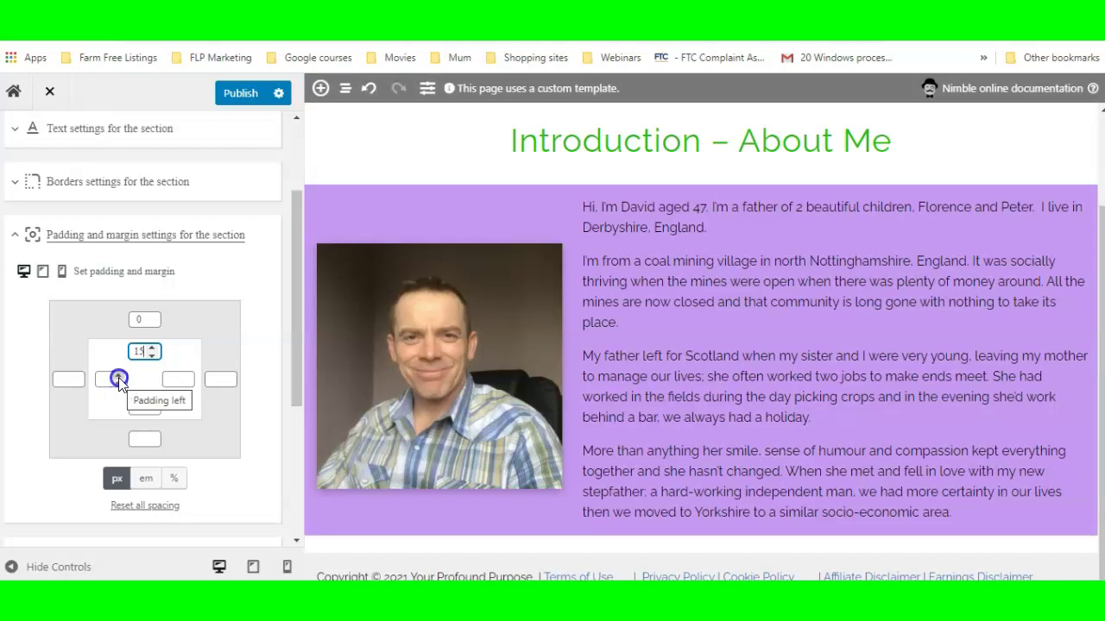
{"action": "type", "text": "25"}
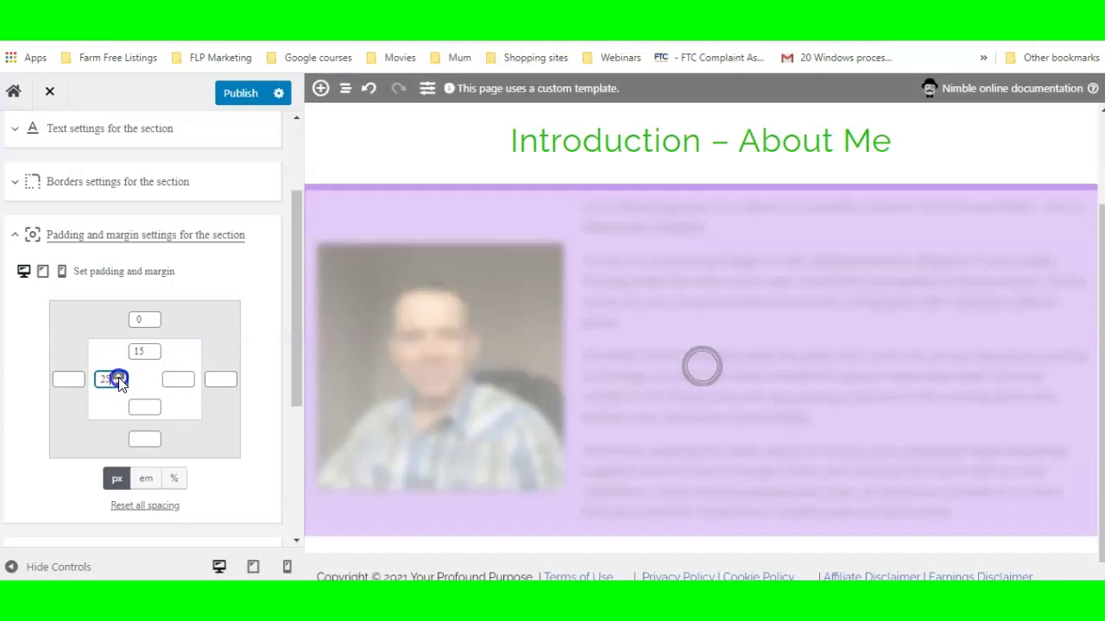
{"action": "left_click", "coordinate": [118, 382]}
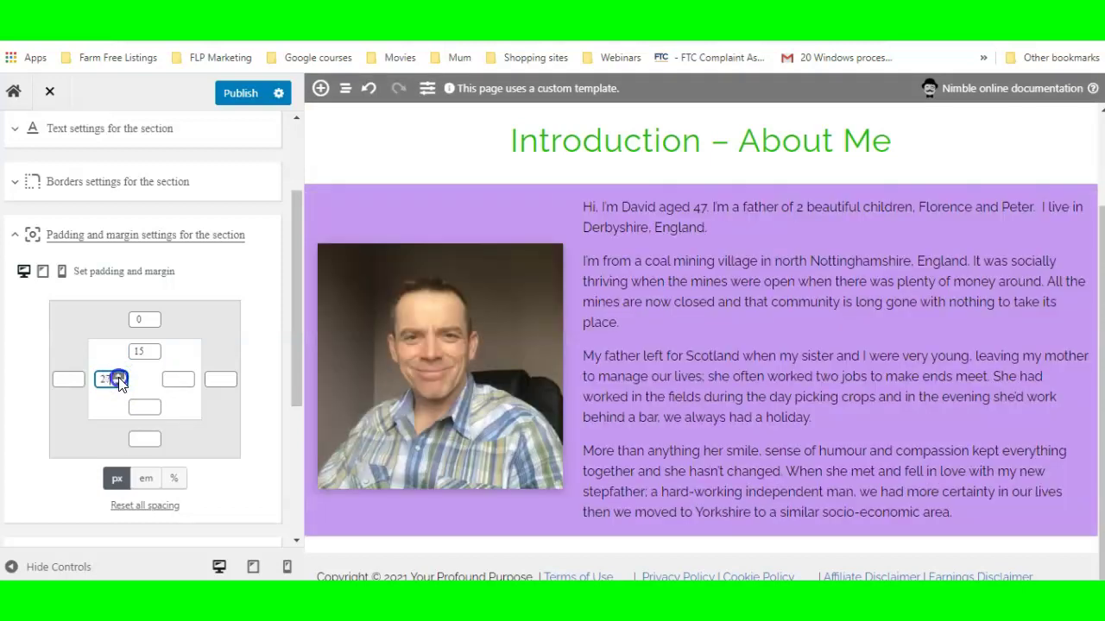
{"action": "left_click", "coordinate": [118, 386]}
{"action": "left_click", "coordinate": [118, 386]}
{"action": "left_click", "coordinate": [119, 385]}
{"action": "left_click", "coordinate": [119, 386]}
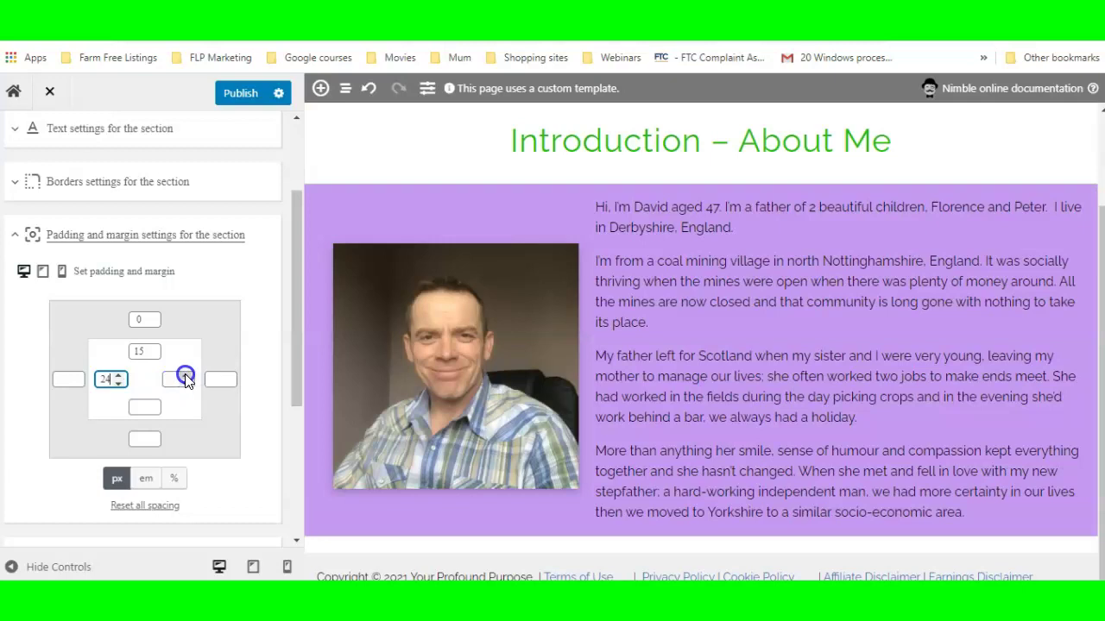
Set the introduction section's right padding to 14 px and its bottom margin to 2 px
{"action": "left_click", "coordinate": [185, 377]}
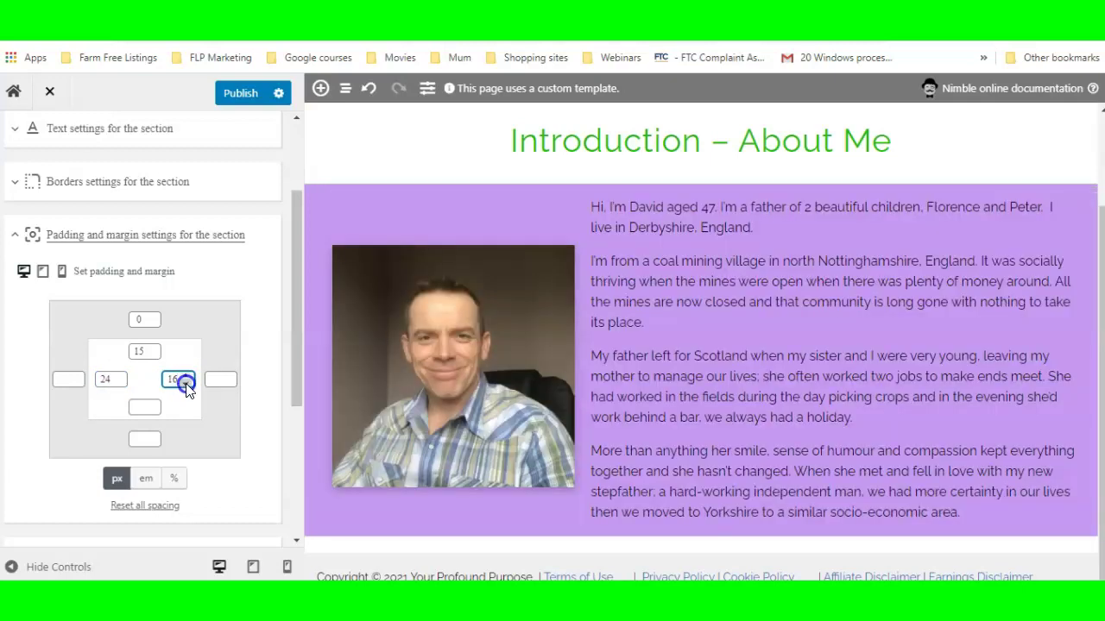
{"action": "left_click", "coordinate": [186, 386]}
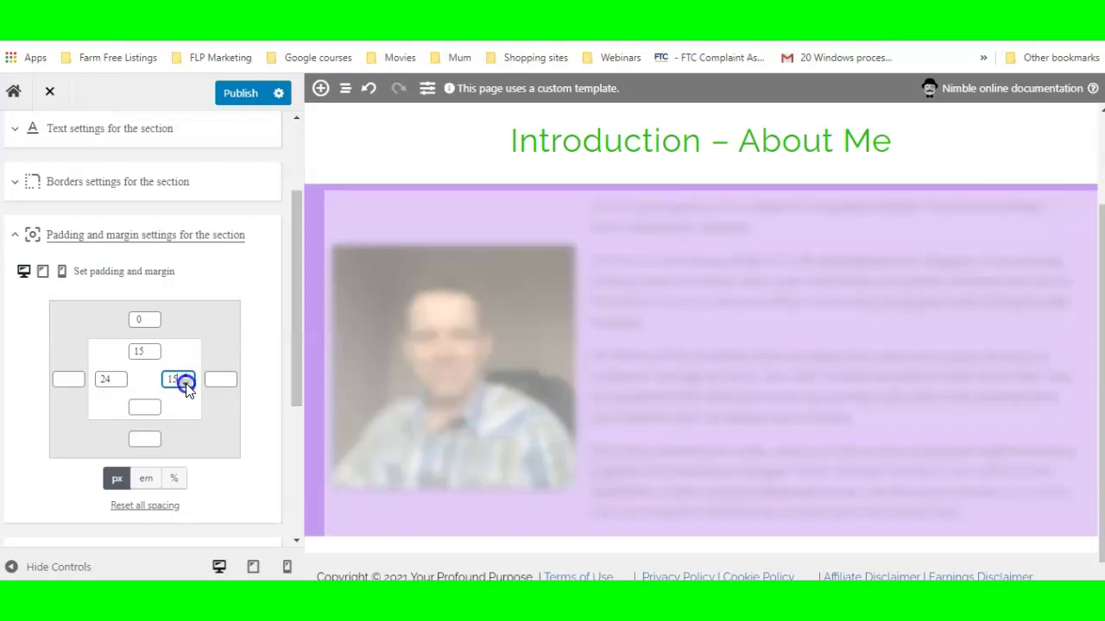
{"action": "left_click", "coordinate": [186, 386]}
{"action": "left_click", "coordinate": [175, 411]}
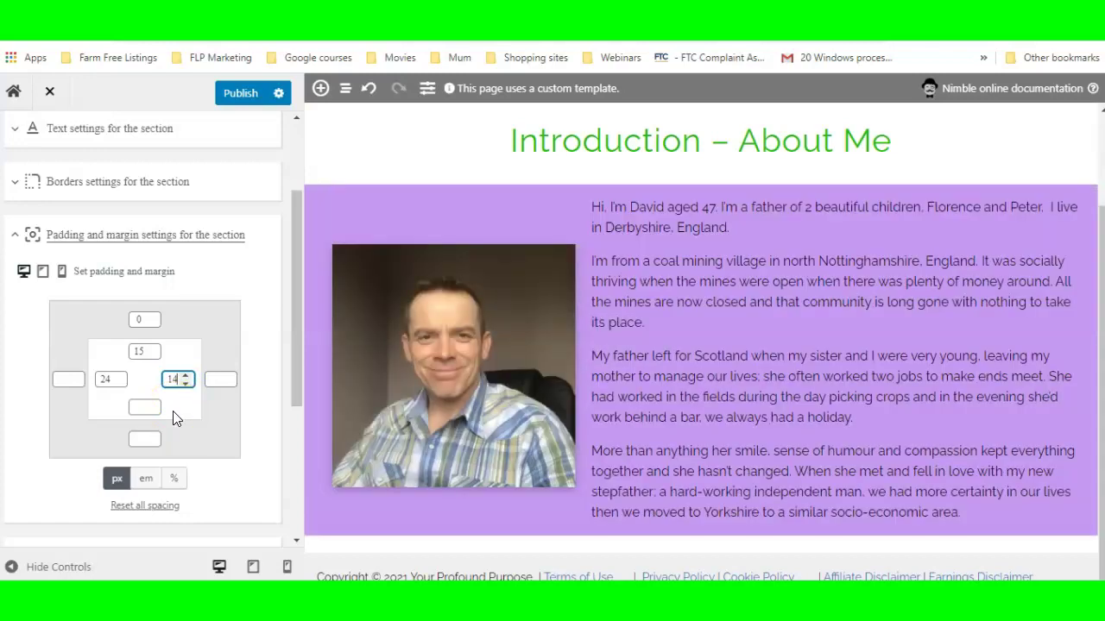
{"action": "left_click", "coordinate": [153, 430]}
{"action": "left_click", "coordinate": [160, 442]}
{"action": "left_click", "coordinate": [153, 437]}
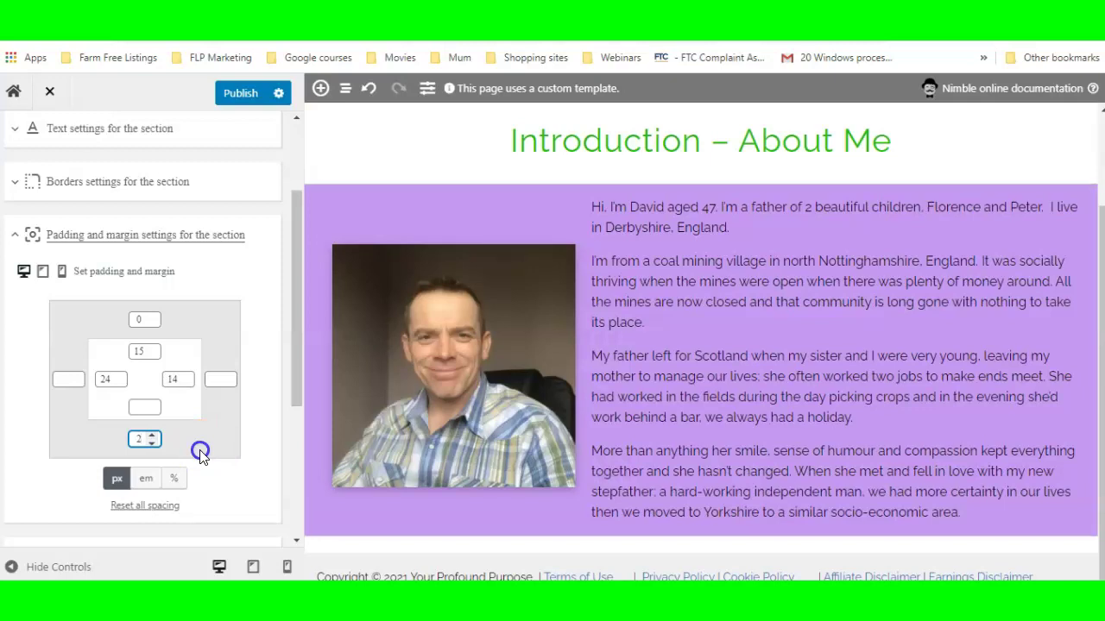
Publish the page and return to the live view to review the coloured introduction section
{"action": "left_click", "coordinate": [240, 94]}
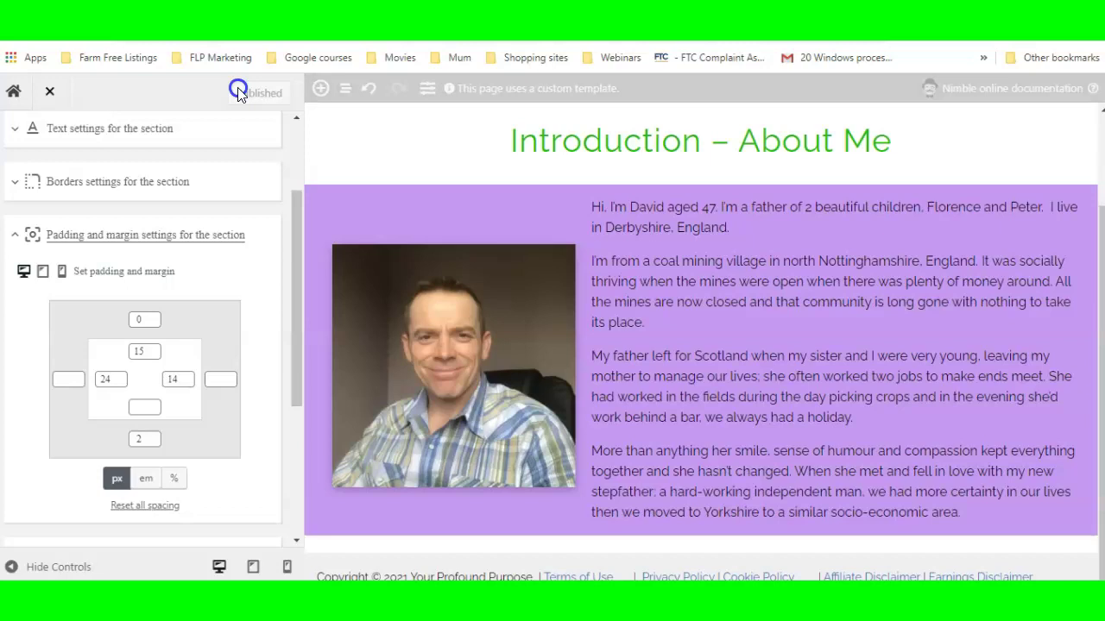
{"action": "left_click", "coordinate": [51, 93]}
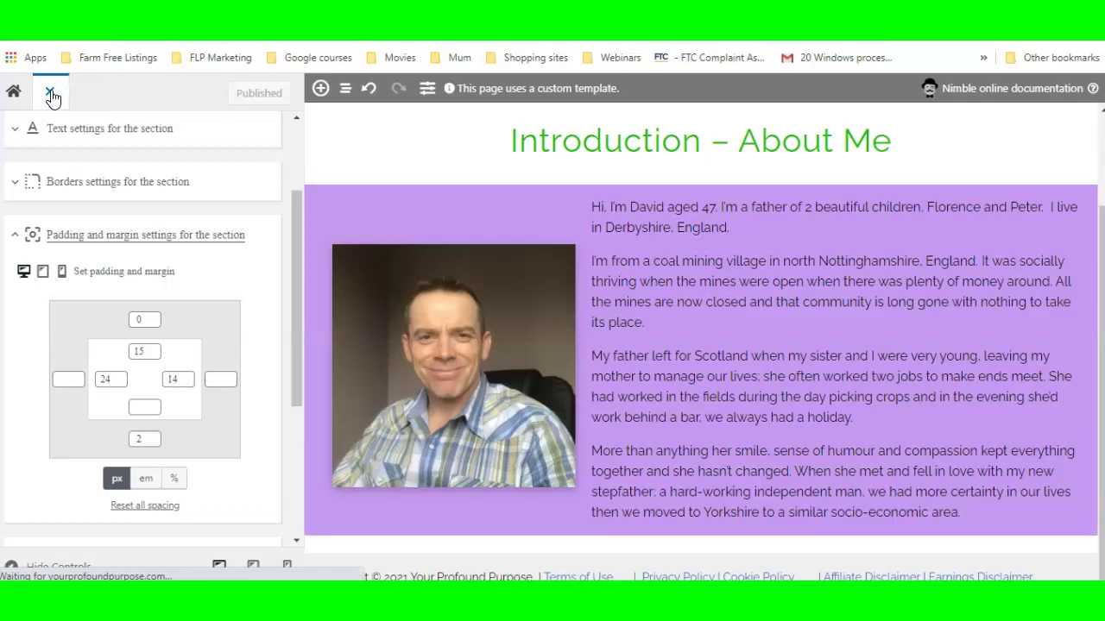
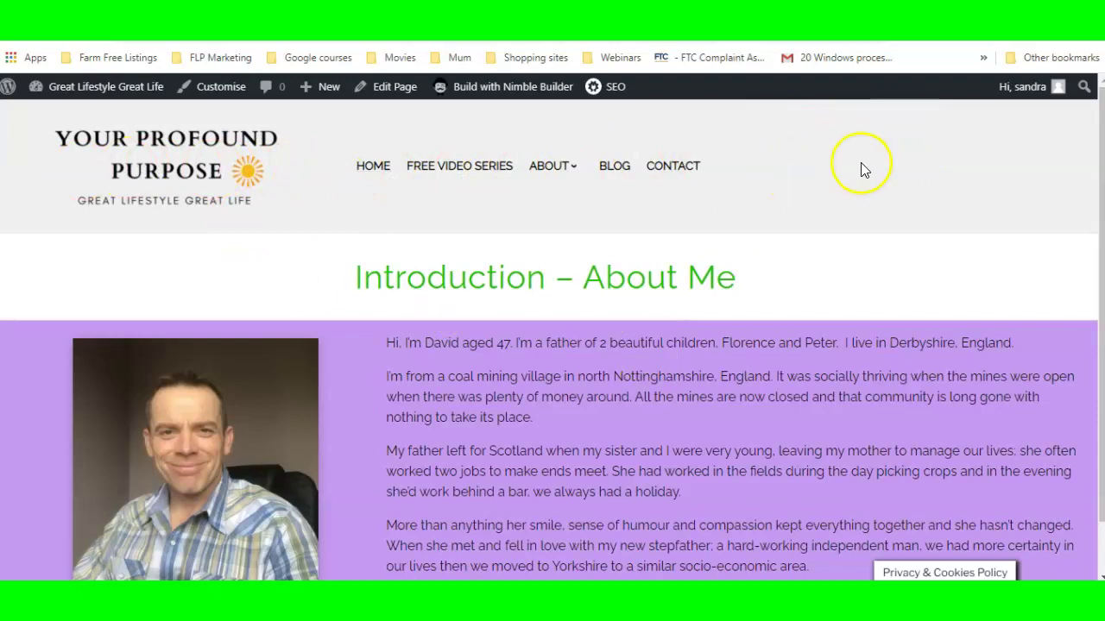
{"action": "scroll", "coordinate": [863, 170], "scroll_direction": "down", "scroll_amount": 1}
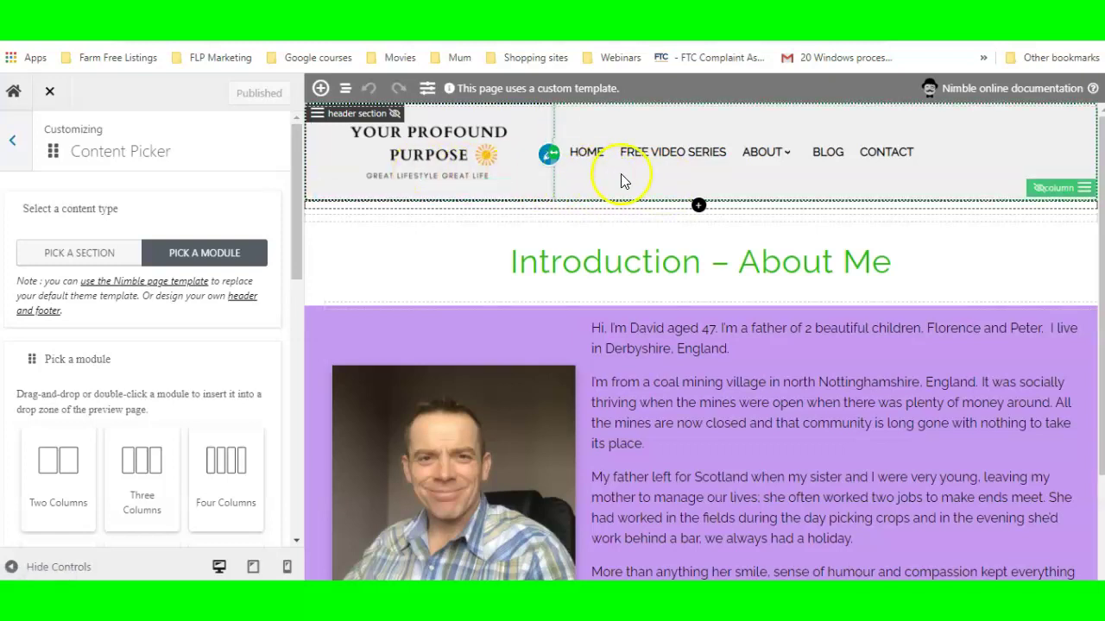
Narrow the logo column in the header slightly and centre the menu items in their column
{"action": "left_click_drag", "start_coordinate": [550, 152], "coordinate": [531, 153]}
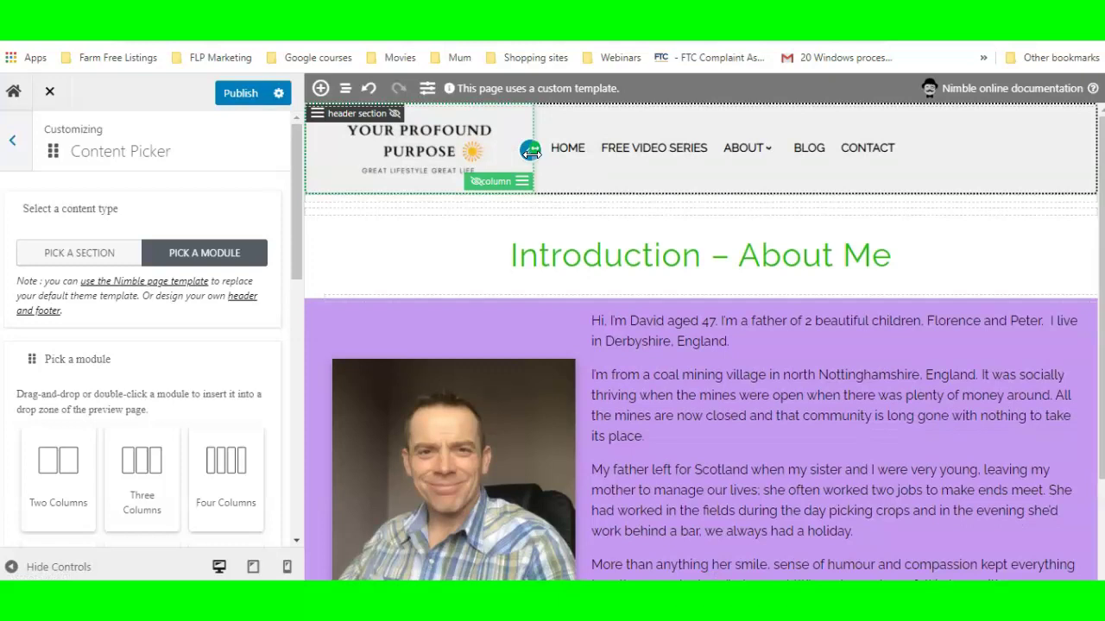
{"action": "left_click", "coordinate": [686, 149]}
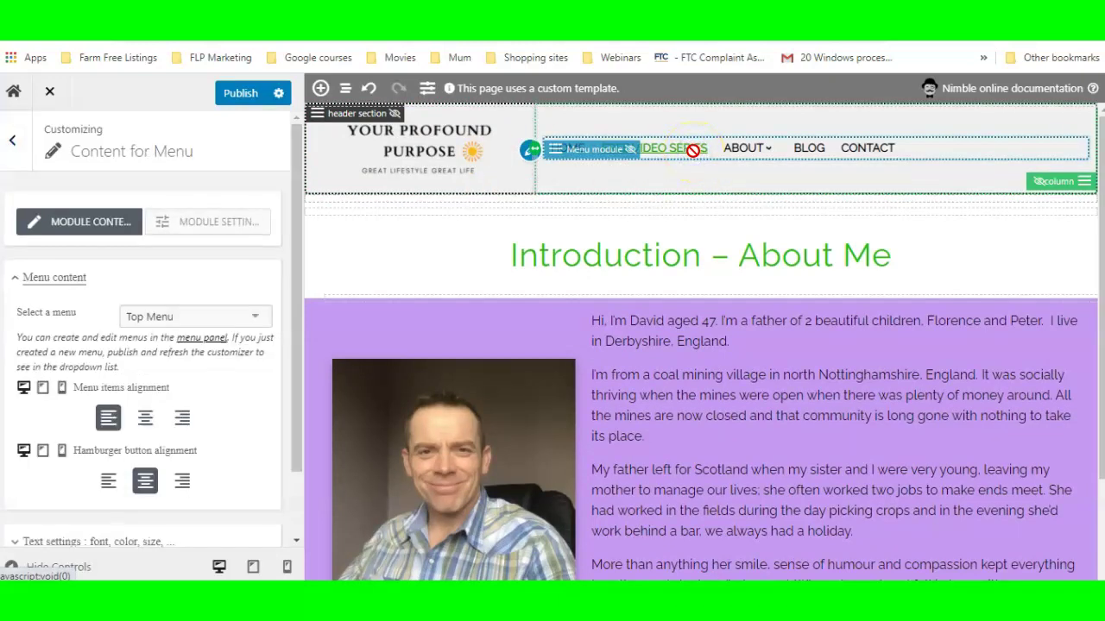
{"action": "left_click", "coordinate": [145, 419]}
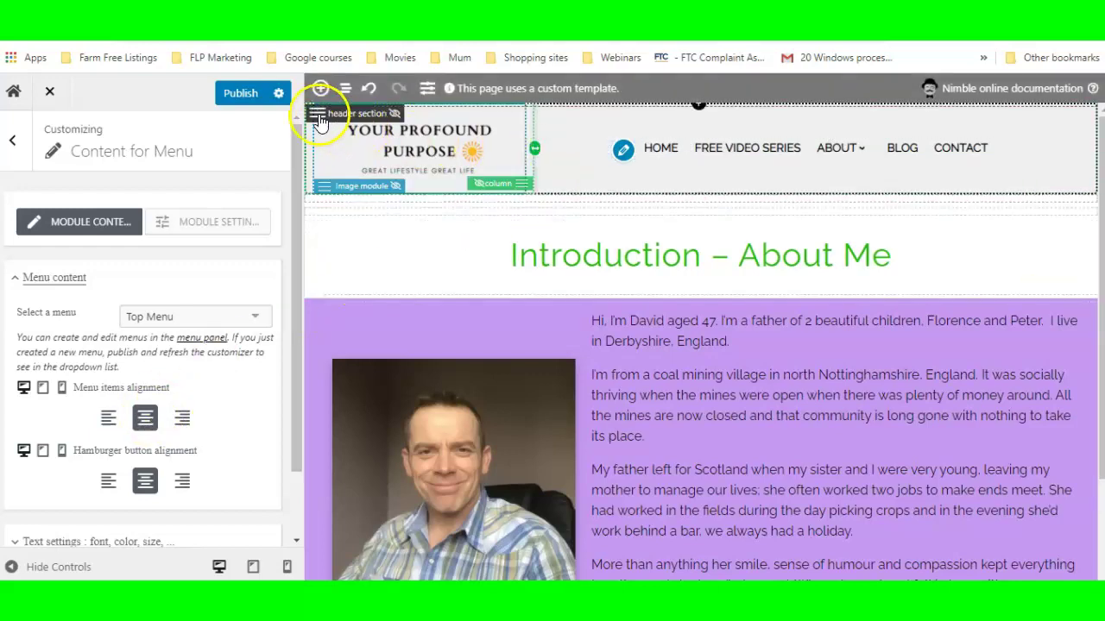
Set the header section's bottom margin to -9 px in its padding and margin settings
{"action": "left_click", "coordinate": [317, 116]}
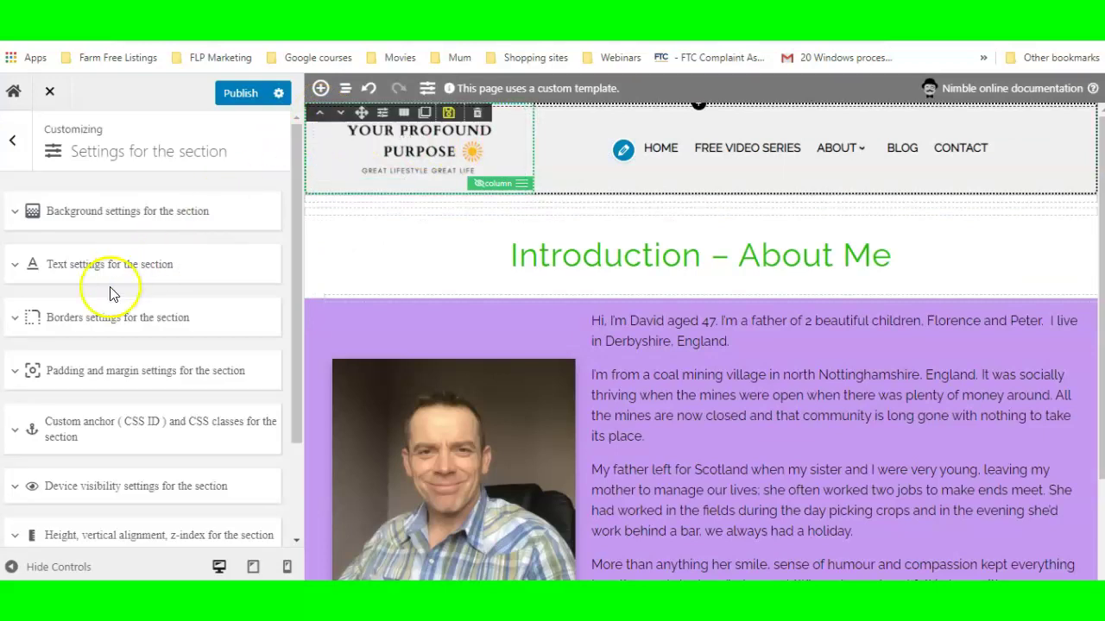
{"action": "left_click", "coordinate": [136, 373]}
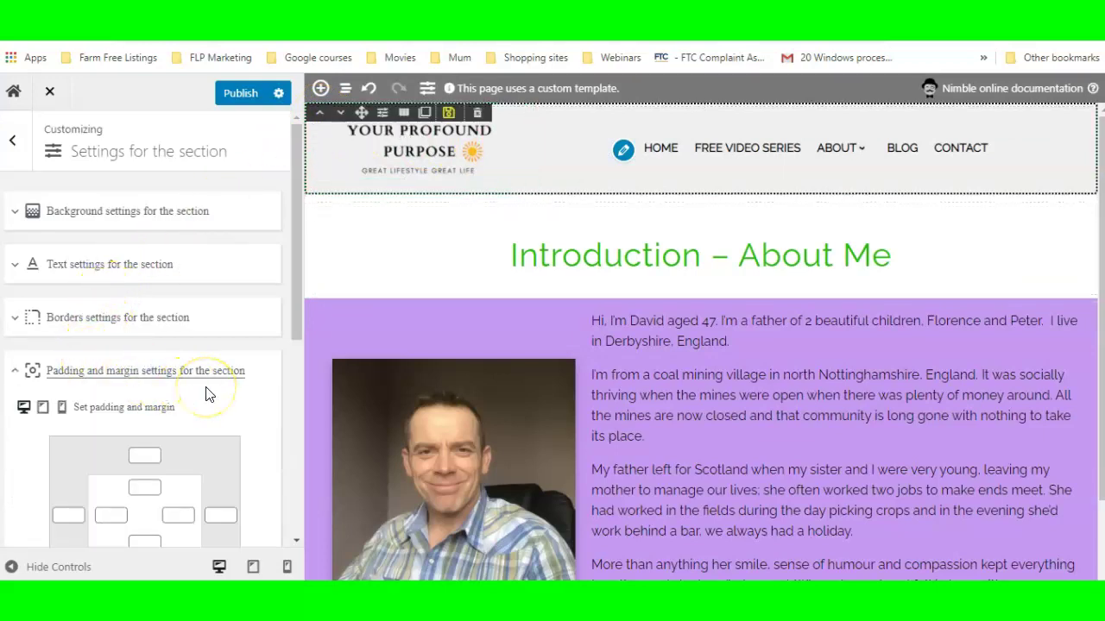
{"action": "scroll", "coordinate": [210, 389], "scroll_direction": "down", "scroll_amount": 2}
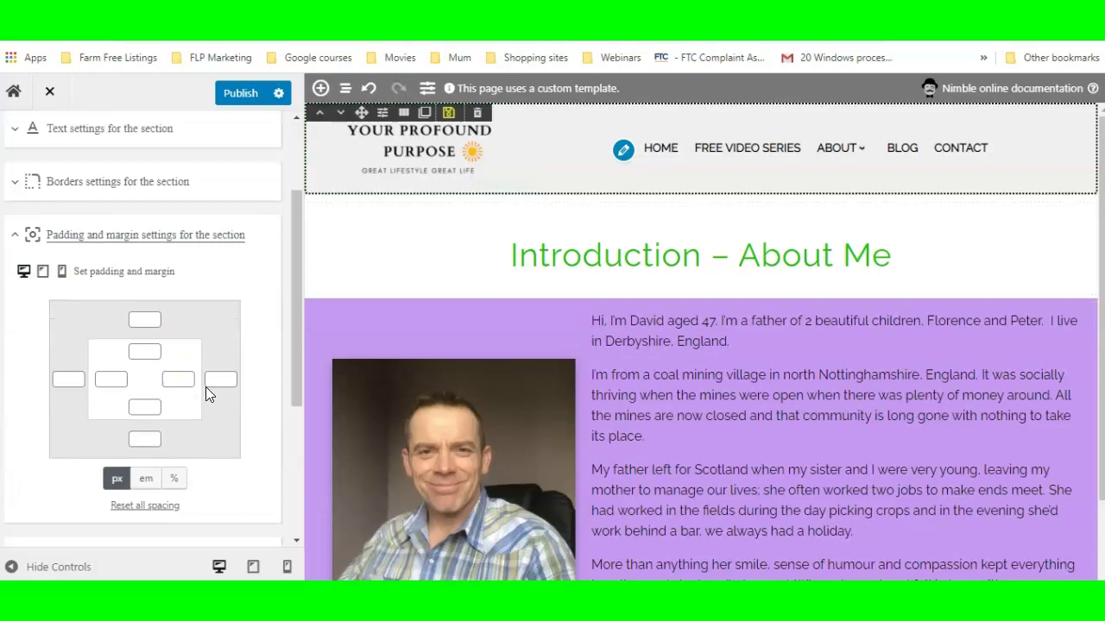
{"action": "left_click", "coordinate": [153, 445]}
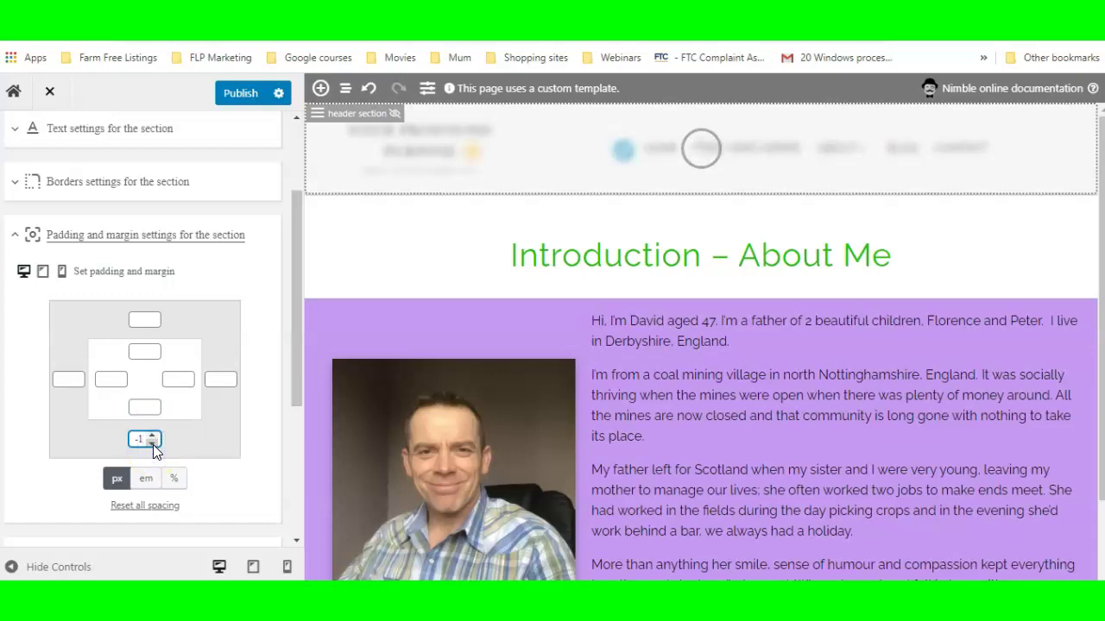
{"action": "left_click_drag", "start_coordinate": [152, 444], "coordinate": [152, 444]}
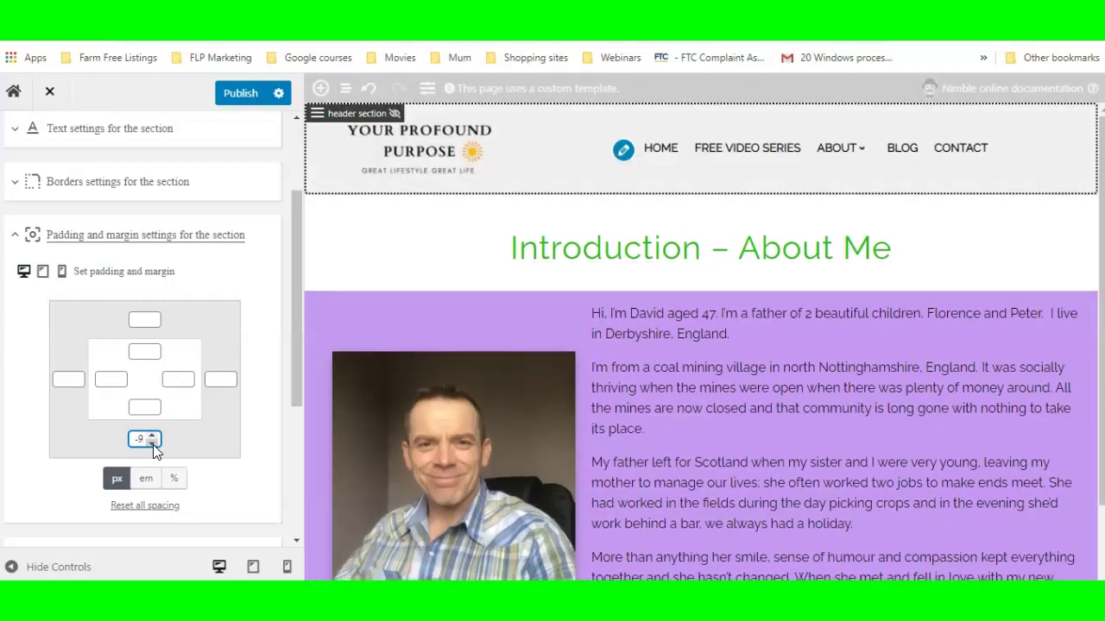
Set the header section's bottom padding to -10 px
{"action": "left_click", "coordinate": [151, 412]}
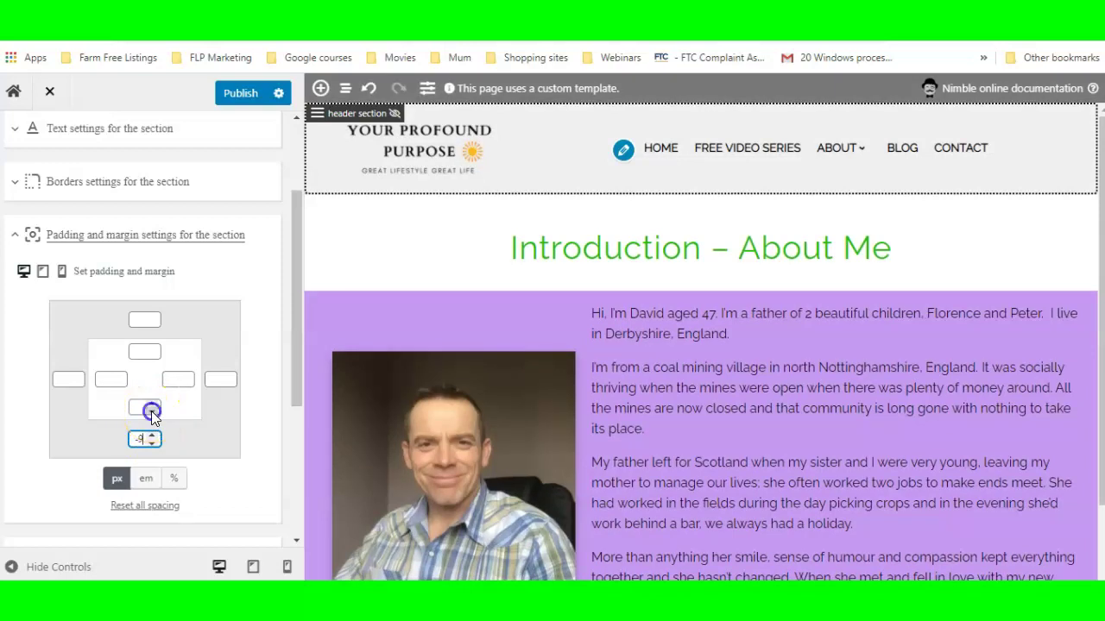
{"action": "type", "text": "-9"}
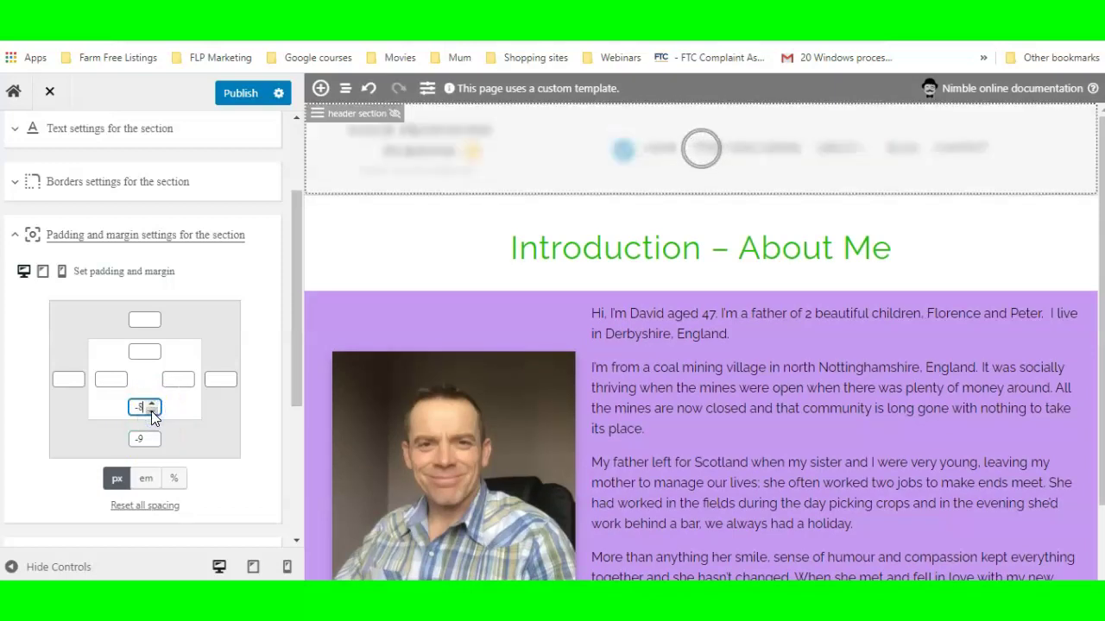
{"action": "left_click", "coordinate": [151, 411]}
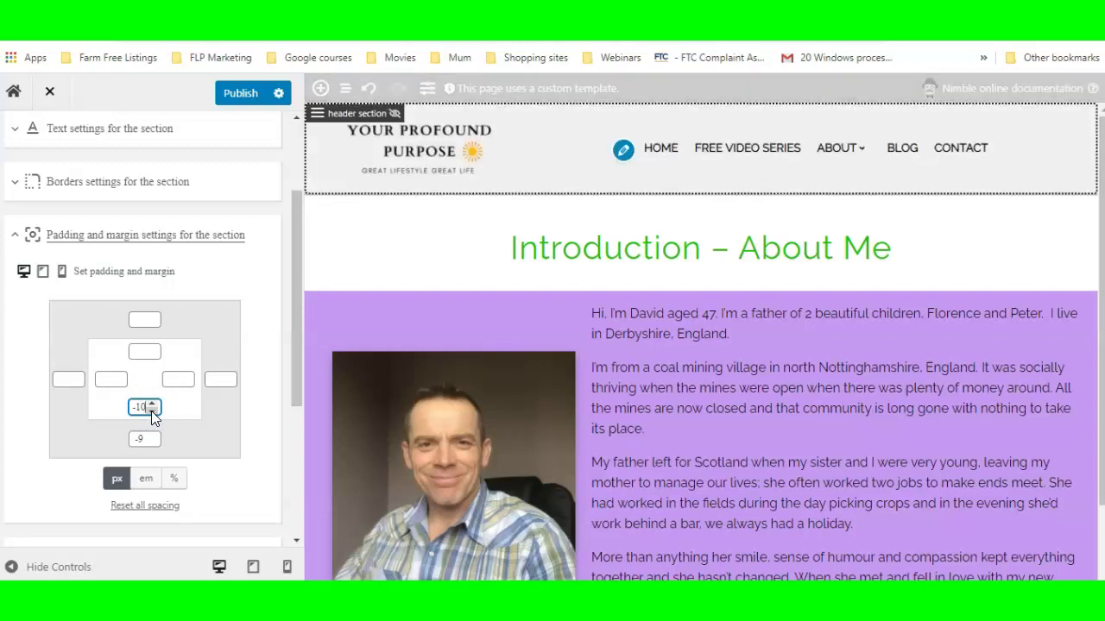
{"action": "left_click", "coordinate": [152, 406]}
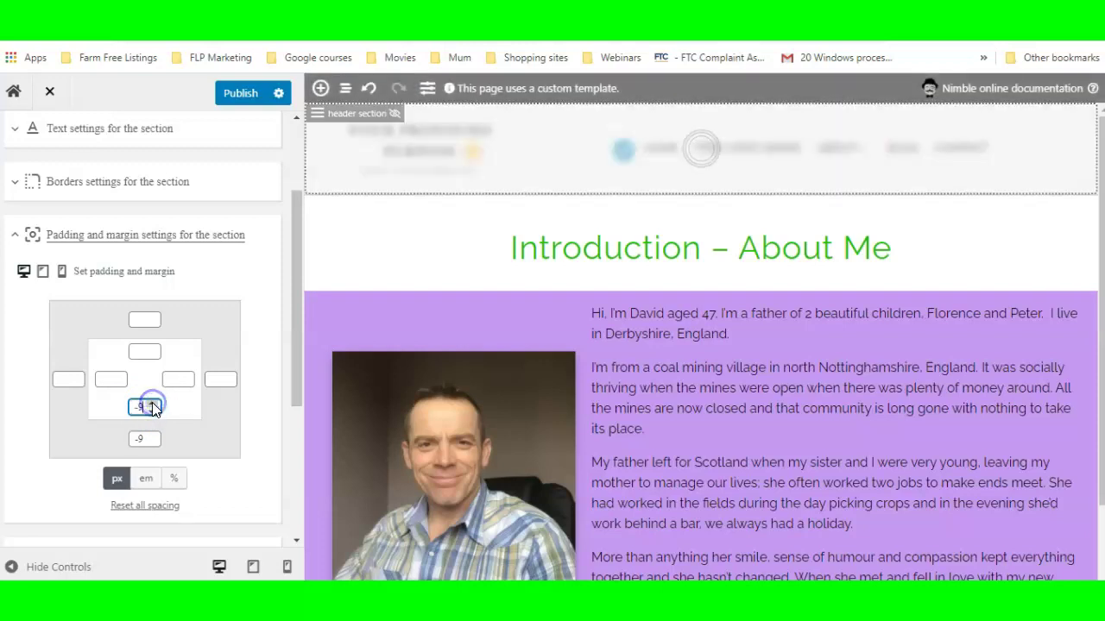
{"action": "left_click", "coordinate": [152, 406]}
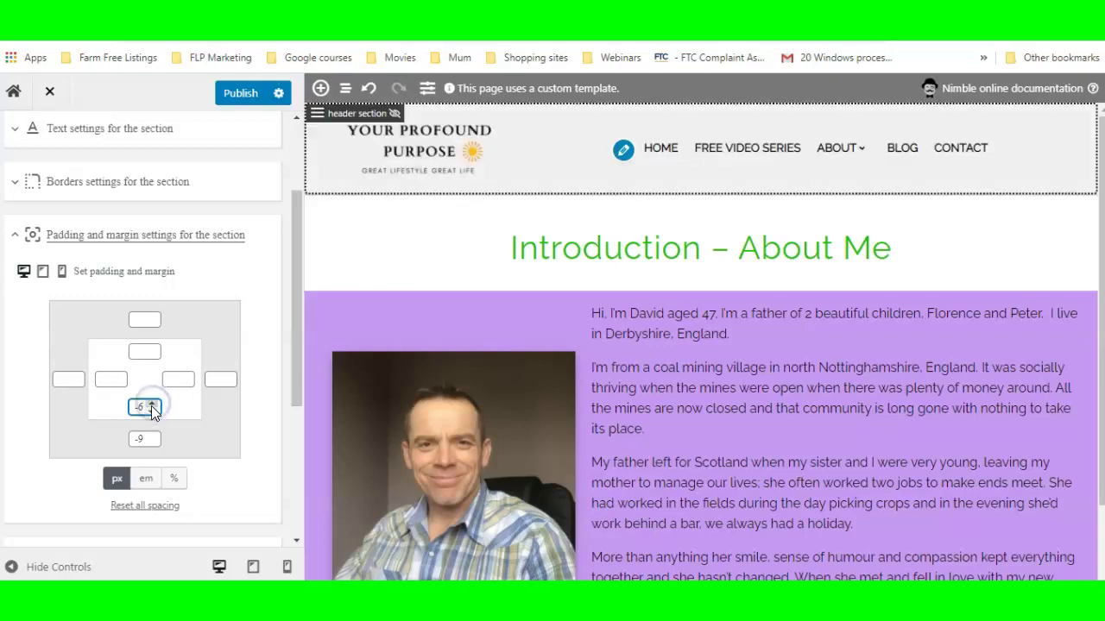
{"action": "left_click", "coordinate": [152, 412]}
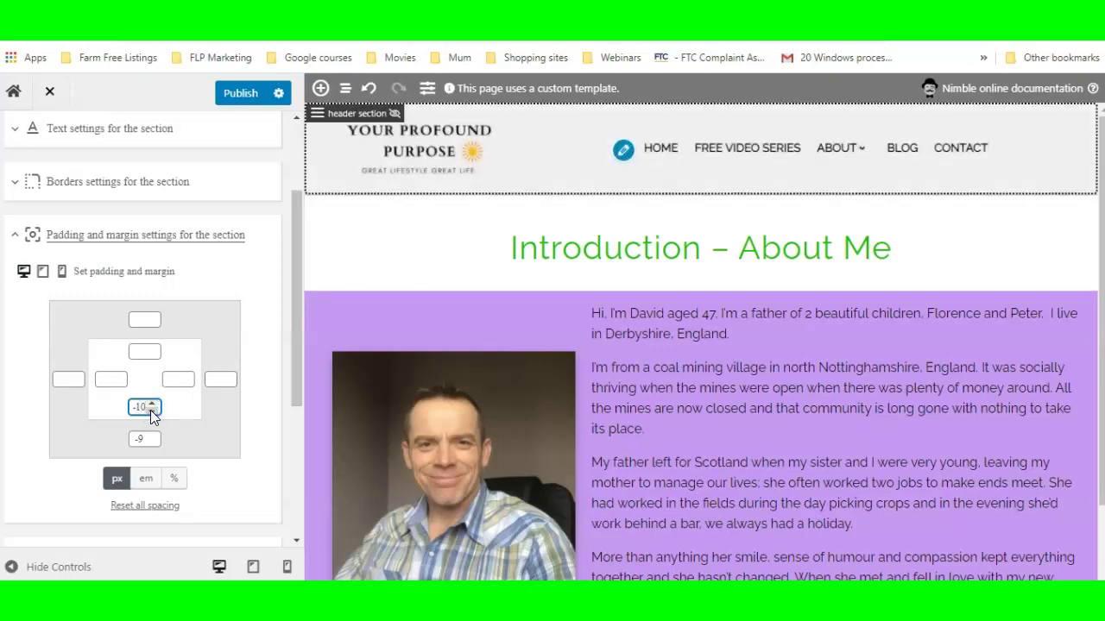
Publish the header spacing changes and return to the live page to review it down to the footer
{"action": "left_click", "coordinate": [240, 93]}
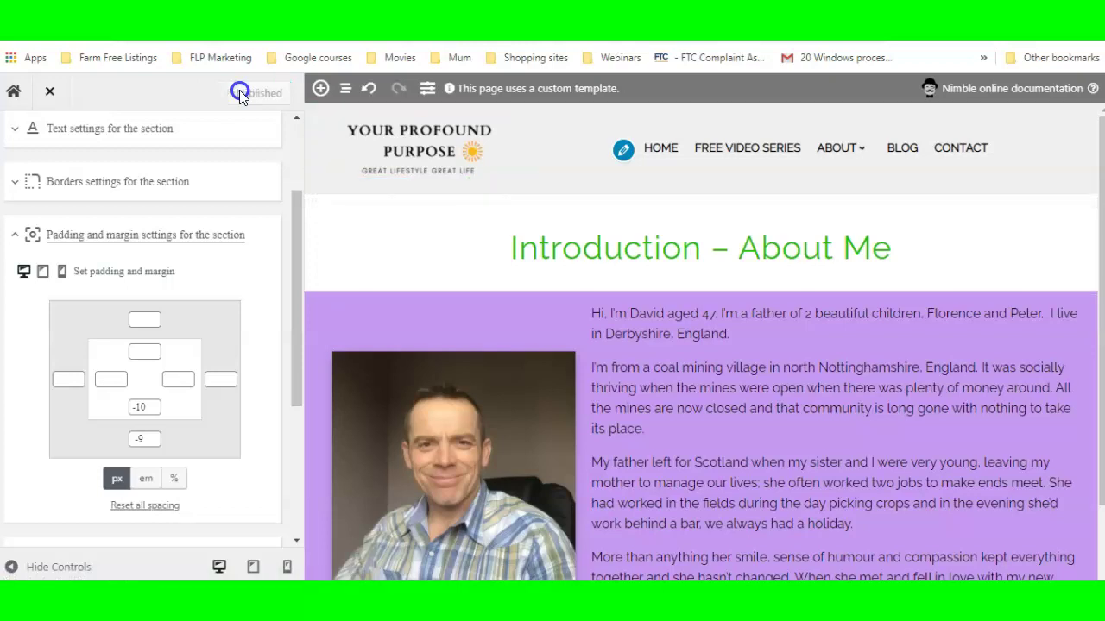
{"action": "left_click", "coordinate": [43, 92]}
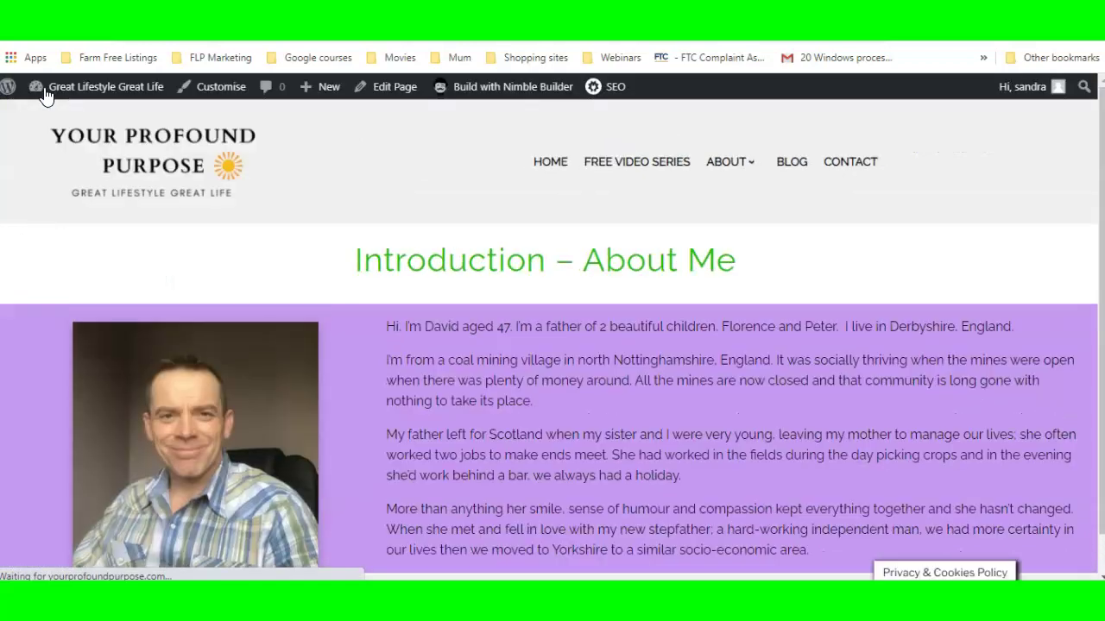
{"action": "left_click", "coordinate": [72, 115]}
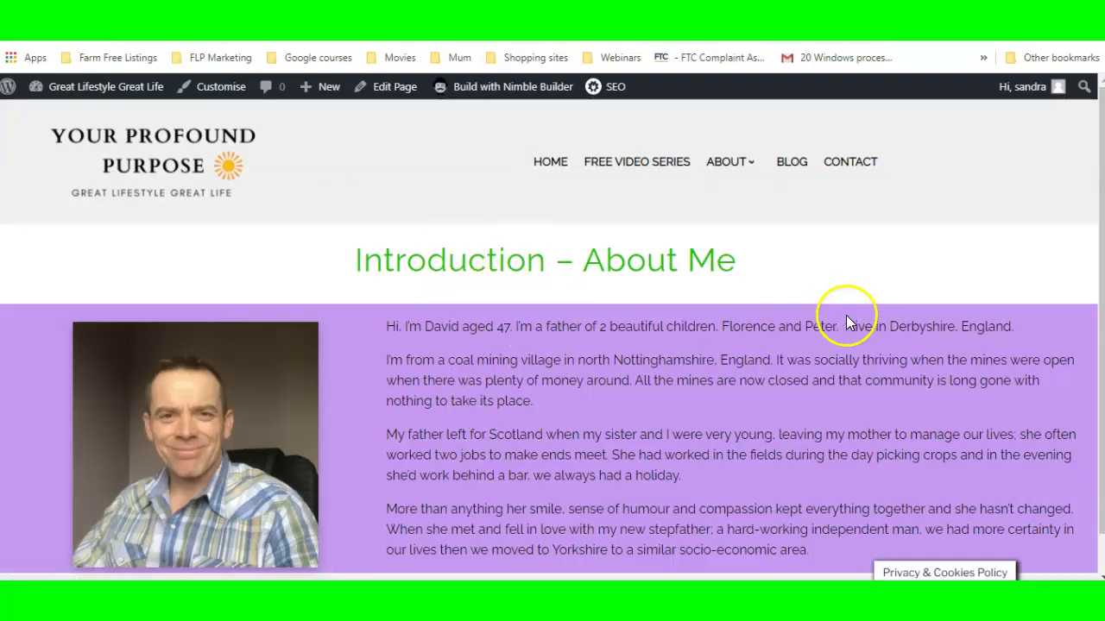
{"action": "scroll", "coordinate": [948, 321], "scroll_direction": "down", "scroll_amount": 1}
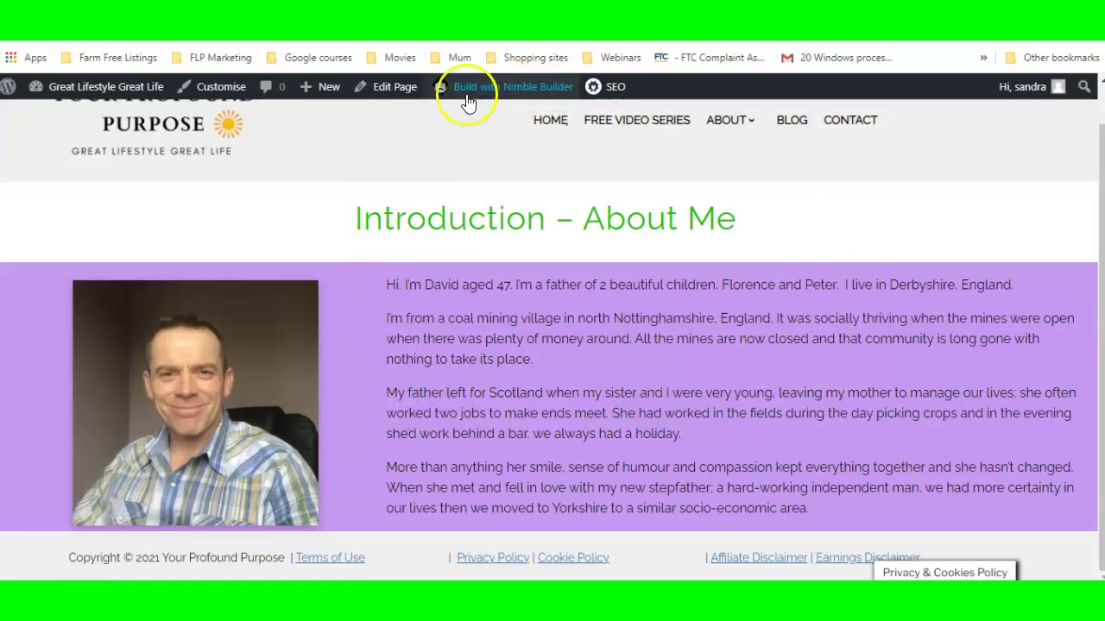
Reopen the page in Nimble Builder and examine the current page's template and its header and footer options
{"action": "left_click", "coordinate": [520, 88]}
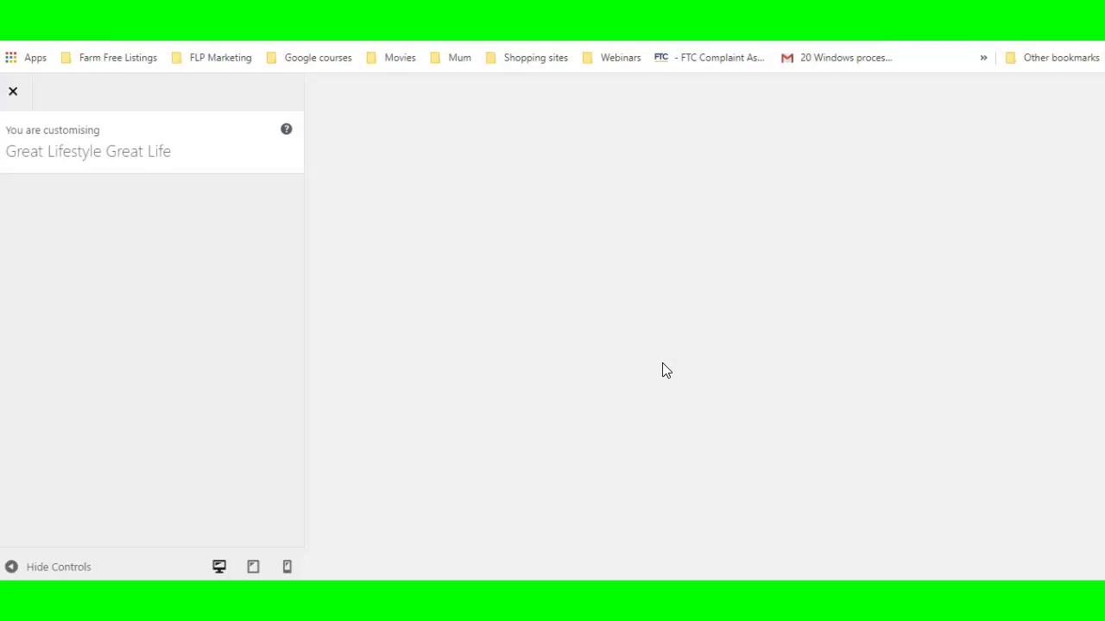
{"action": "left_click", "coordinate": [681, 367]}
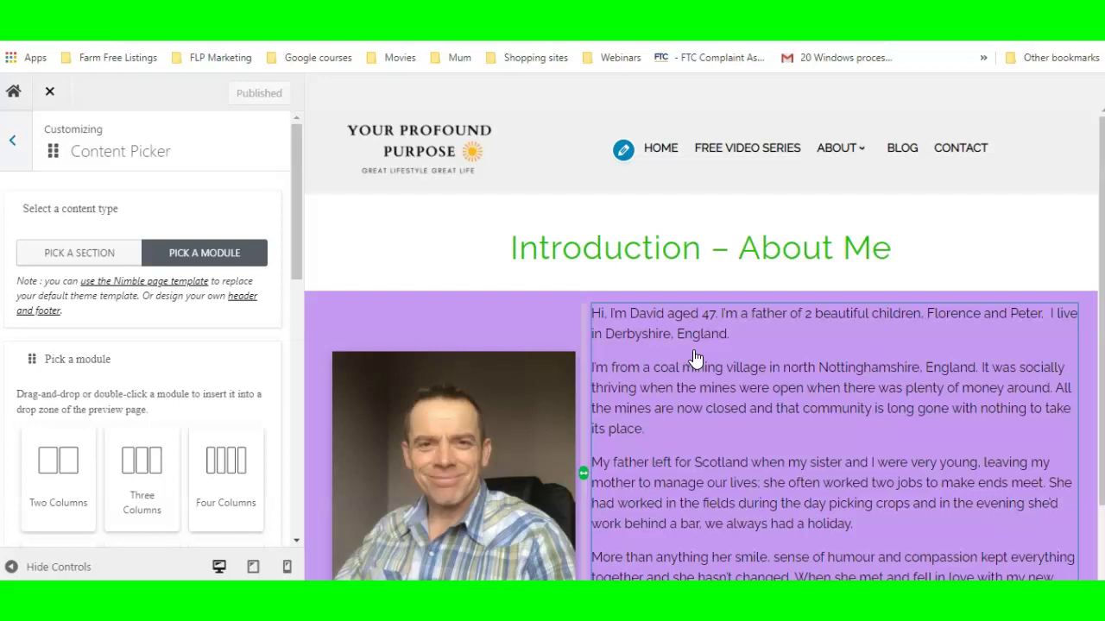
{"action": "left_click", "coordinate": [618, 424]}
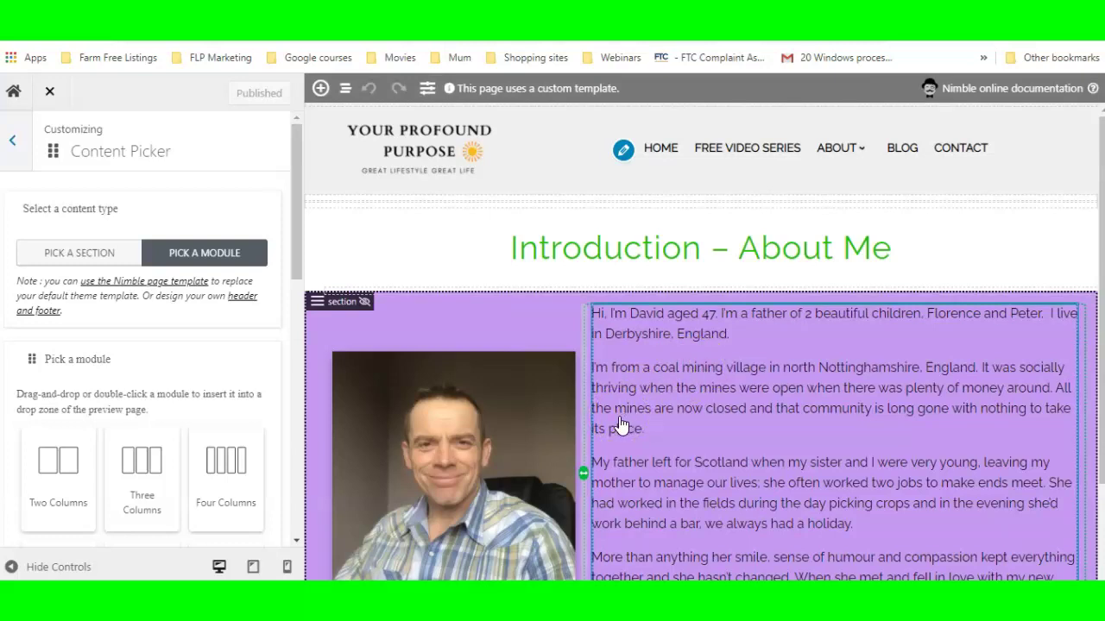
{"action": "left_click", "coordinate": [15, 147]}
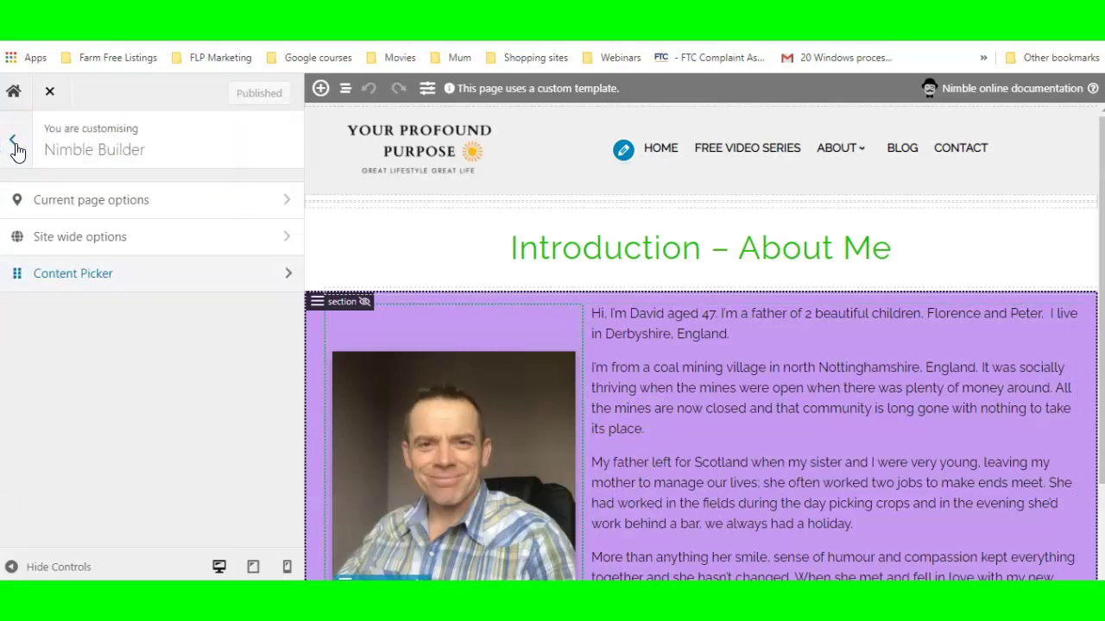
{"action": "left_click", "coordinate": [158, 213]}
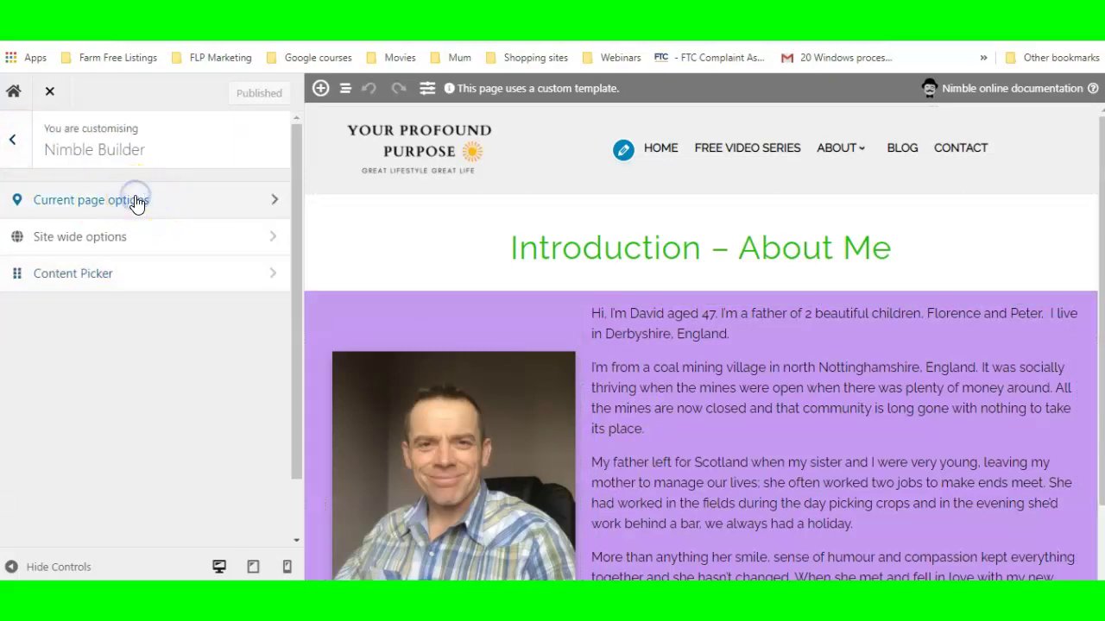
{"action": "left_click", "coordinate": [78, 211]}
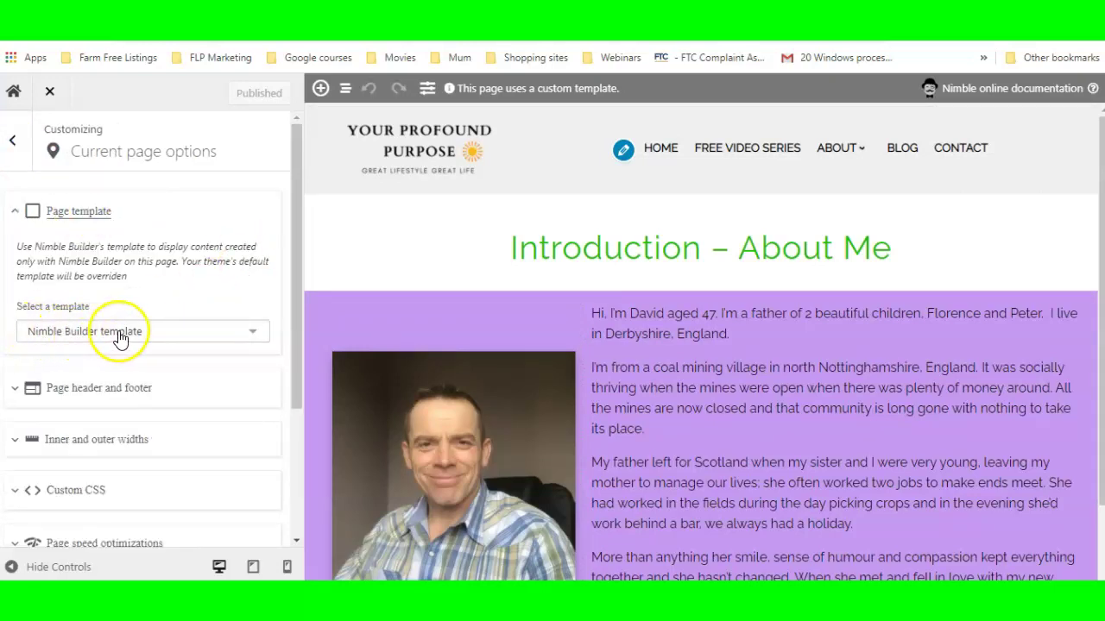
{"action": "left_click", "coordinate": [89, 387]}
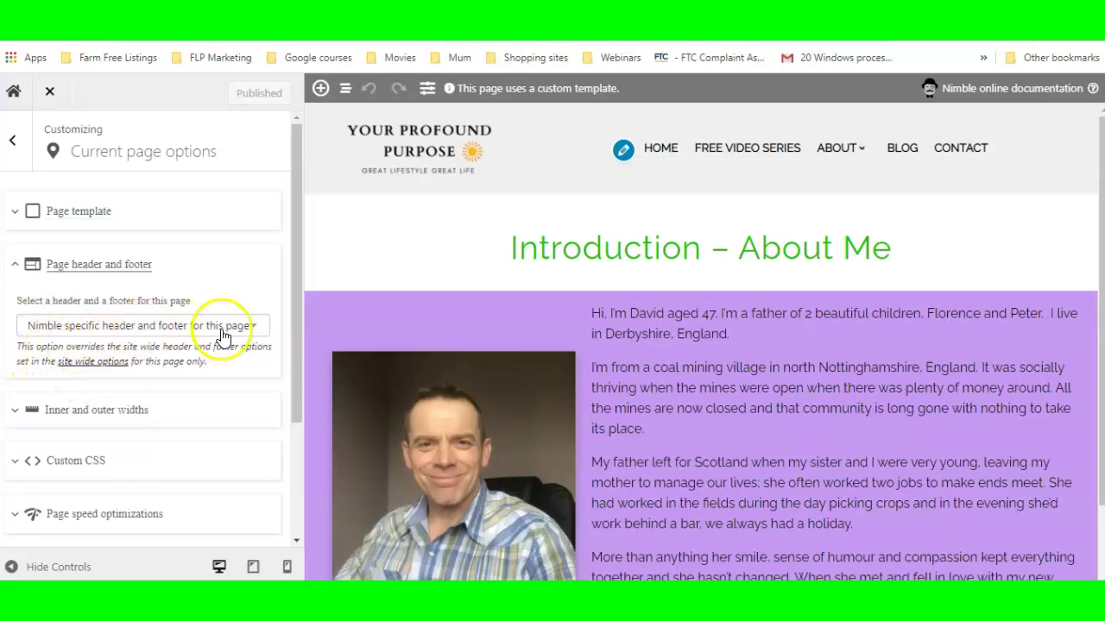
{"action": "left_click", "coordinate": [15, 266]}
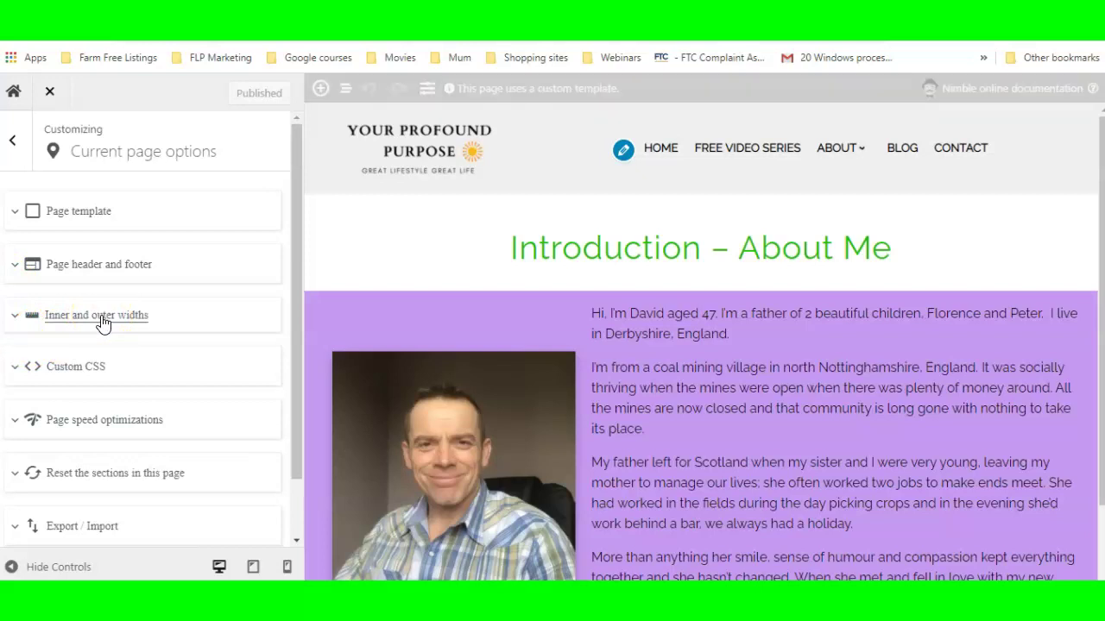
Set the page's image loading to "Load images on scroll ( optimized )", publish the change and return to the live page
{"action": "left_click", "coordinate": [95, 427]}
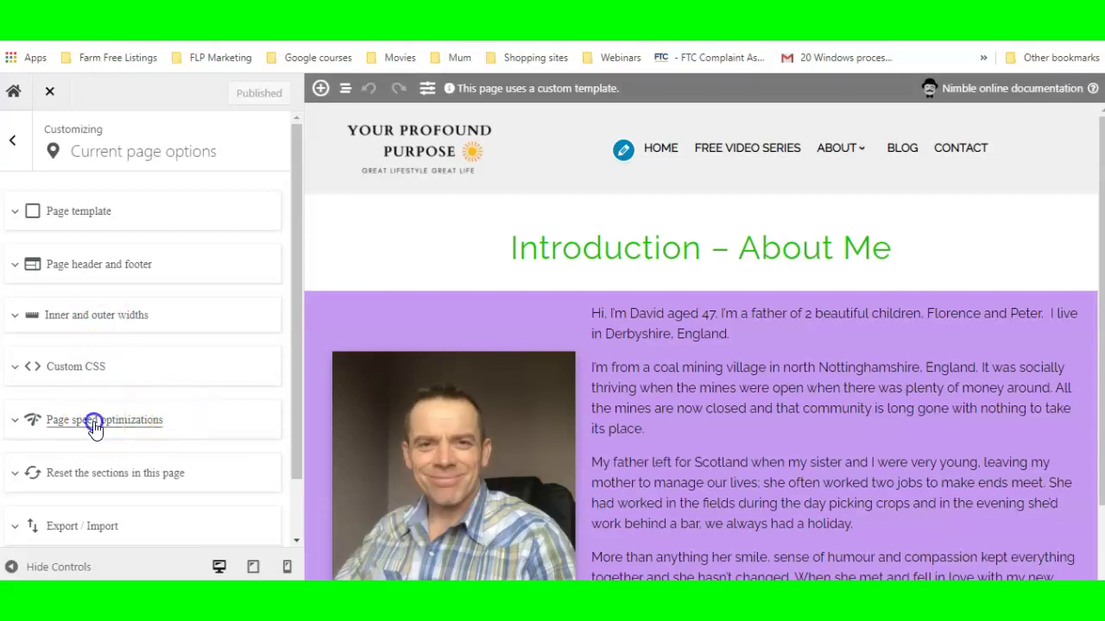
{"action": "scroll", "coordinate": [217, 402], "scroll_direction": "down", "scroll_amount": 3}
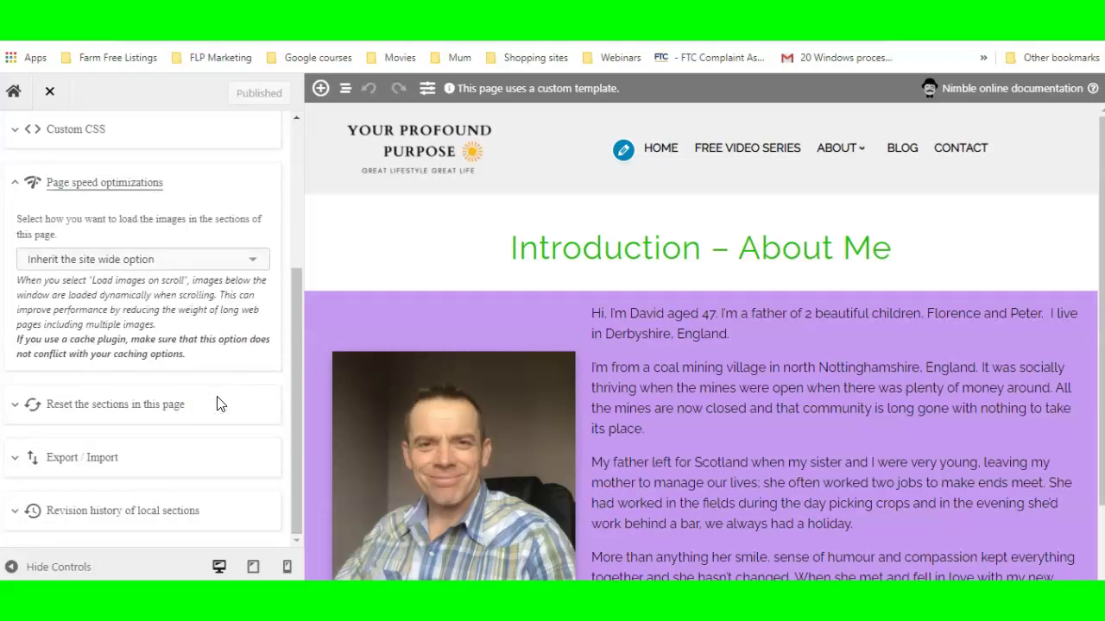
{"action": "left_click", "coordinate": [254, 263]}
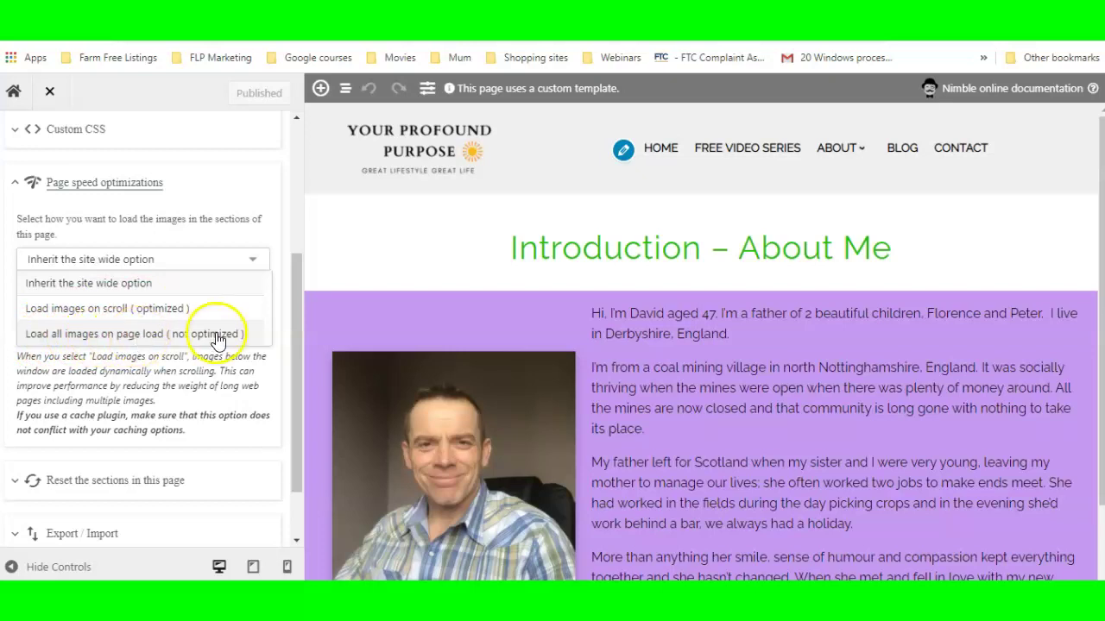
{"action": "left_click", "coordinate": [74, 309]}
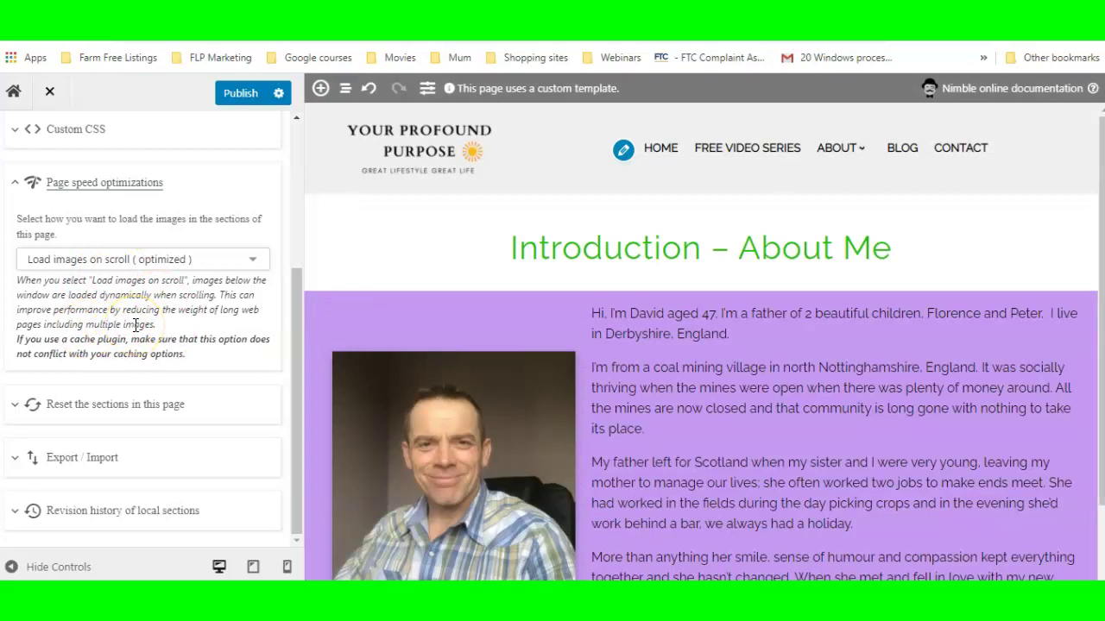
{"action": "left_click", "coordinate": [244, 92]}
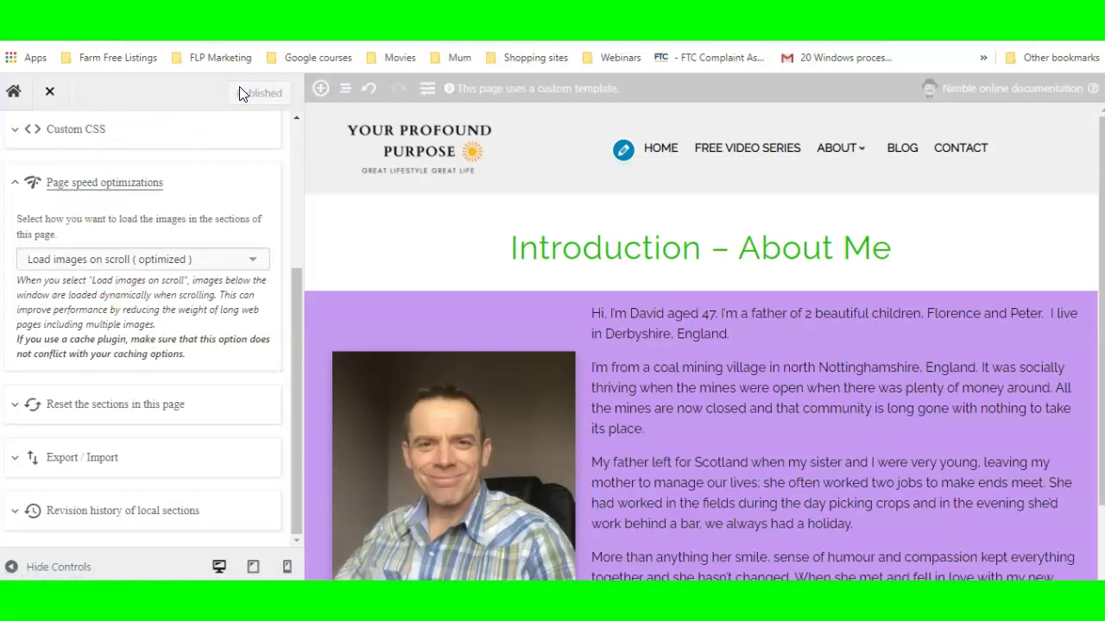
{"action": "left_click", "coordinate": [52, 91]}
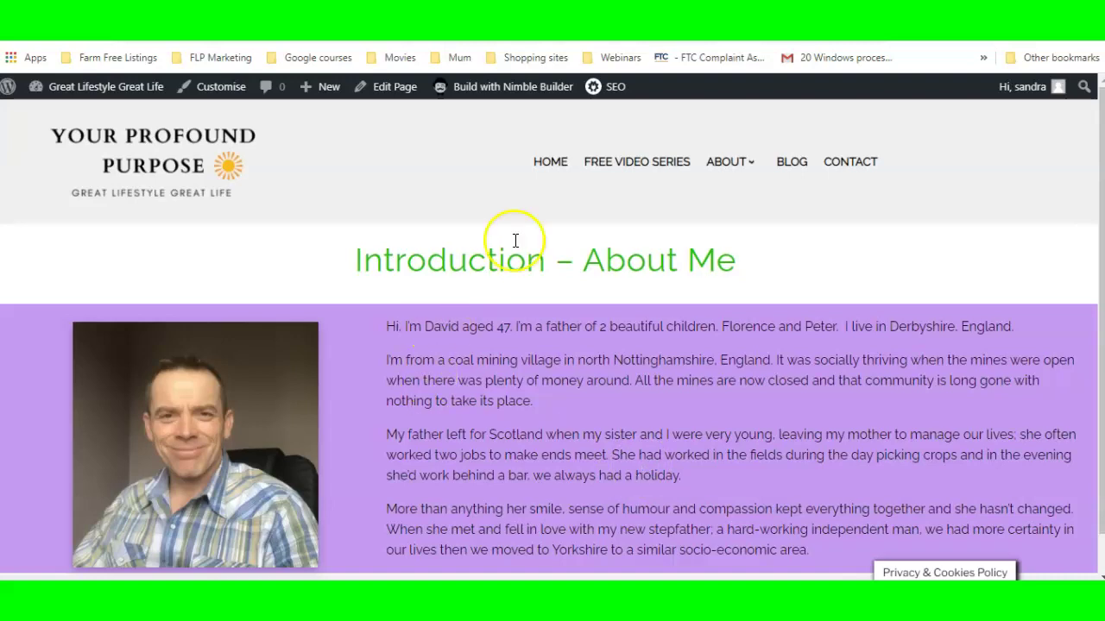
Reopen the page in Nimble Builder and examine the available content modules from the column layouts through Html Content
{"action": "left_click", "coordinate": [510, 89]}
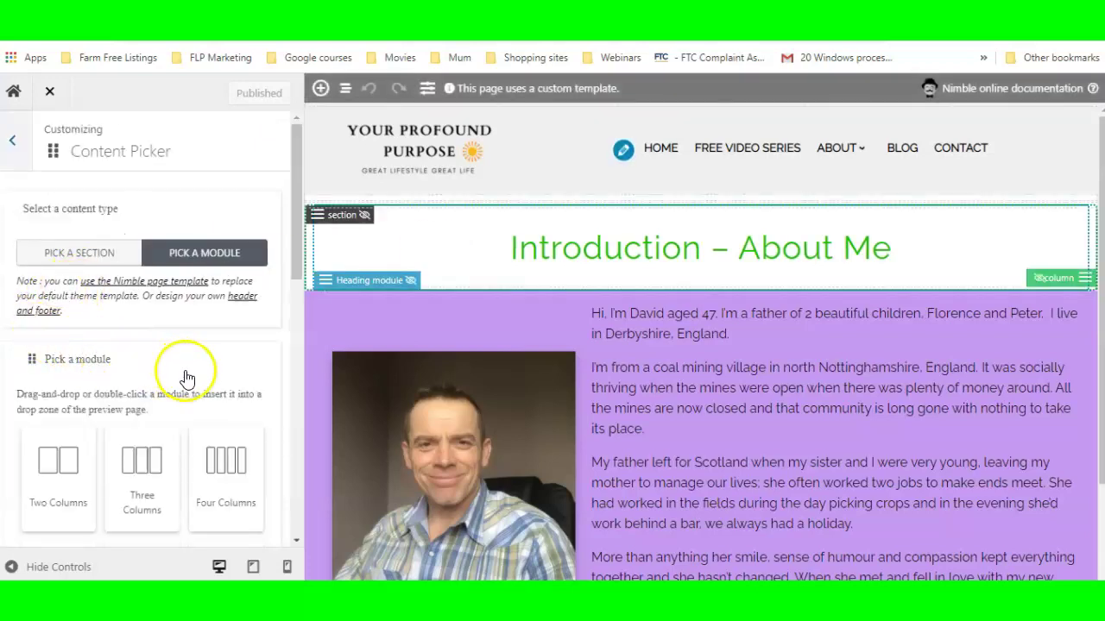
{"action": "scroll", "coordinate": [195, 378], "scroll_direction": "down", "scroll_amount": 3}
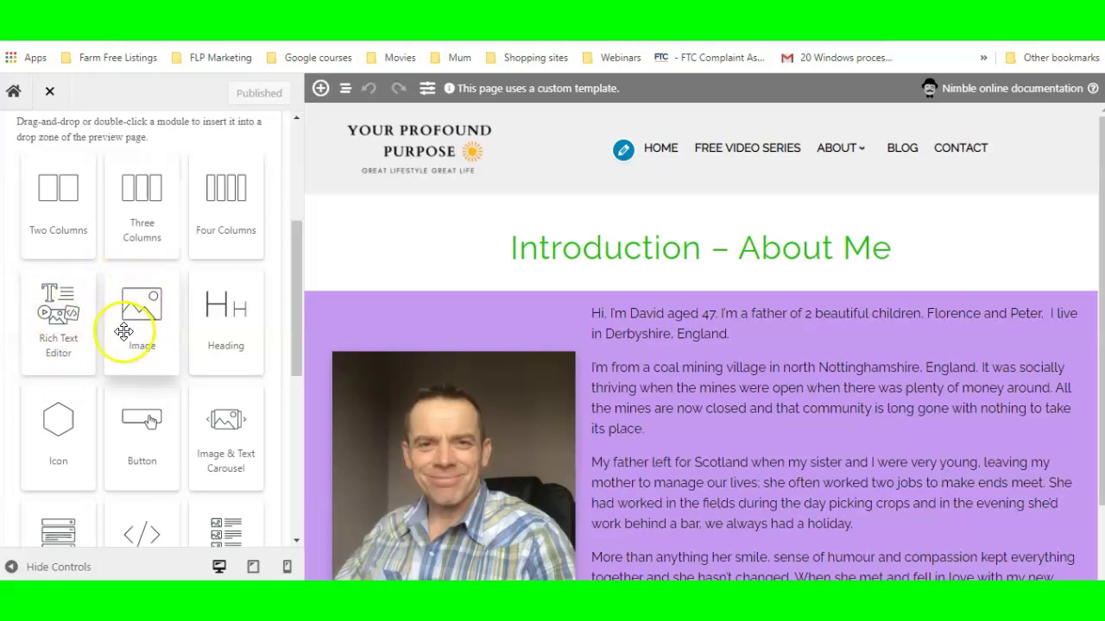
{"action": "scroll", "coordinate": [228, 328], "scroll_direction": "down", "scroll_amount": 2}
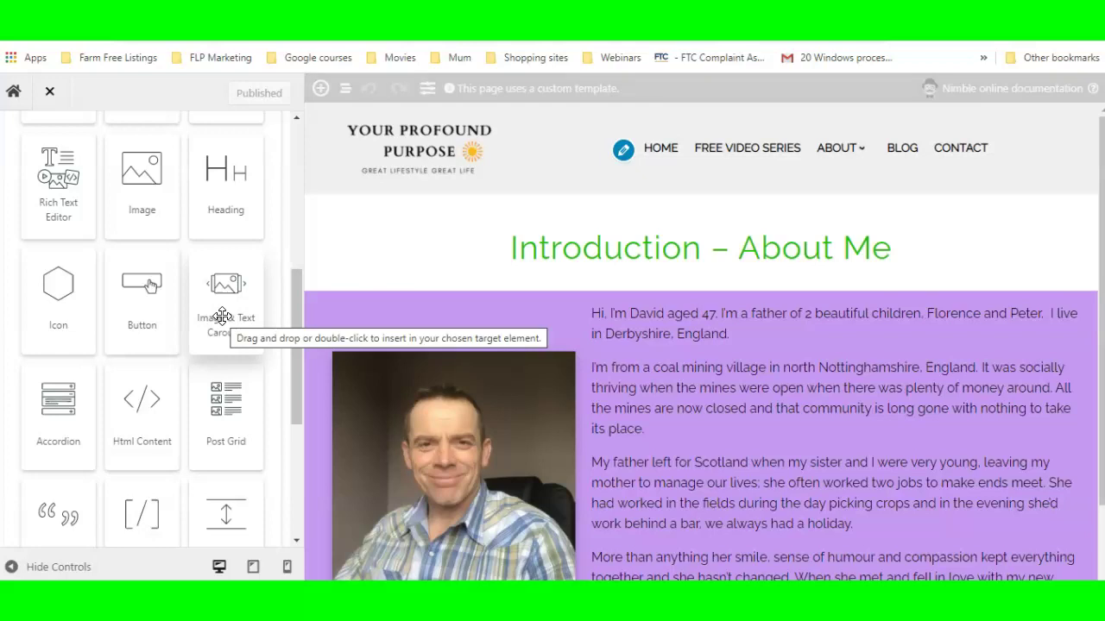
{"action": "scroll", "coordinate": [222, 317], "scroll_direction": "down", "scroll_amount": 2}
{"action": "left_click", "coordinate": [49, 296]}
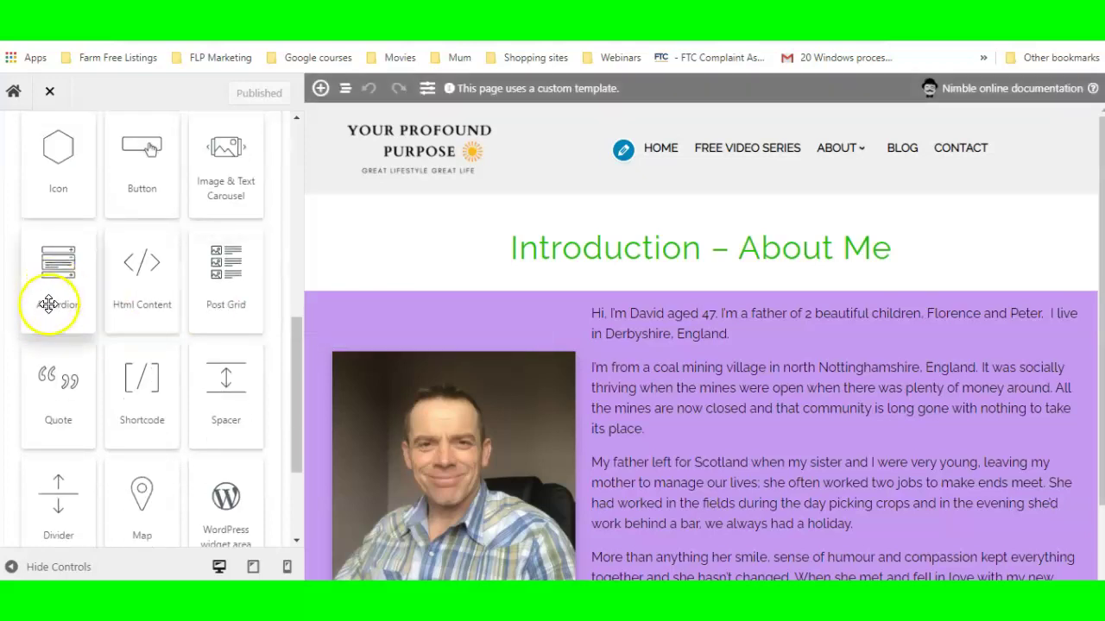
{"action": "left_click", "coordinate": [138, 304]}
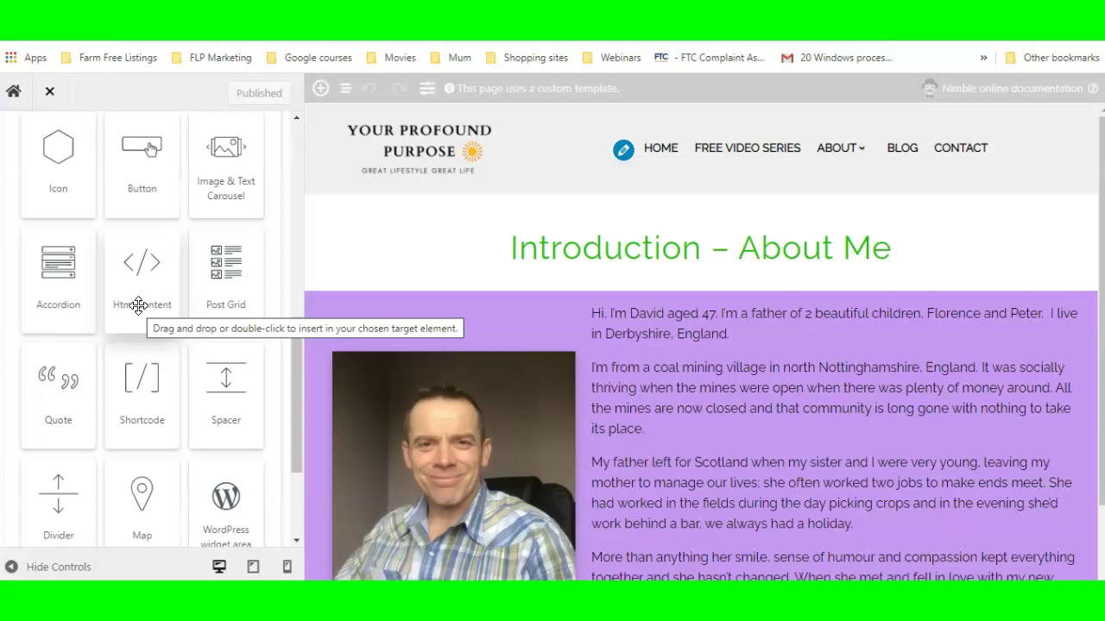
{"action": "left_click", "coordinate": [140, 293]}
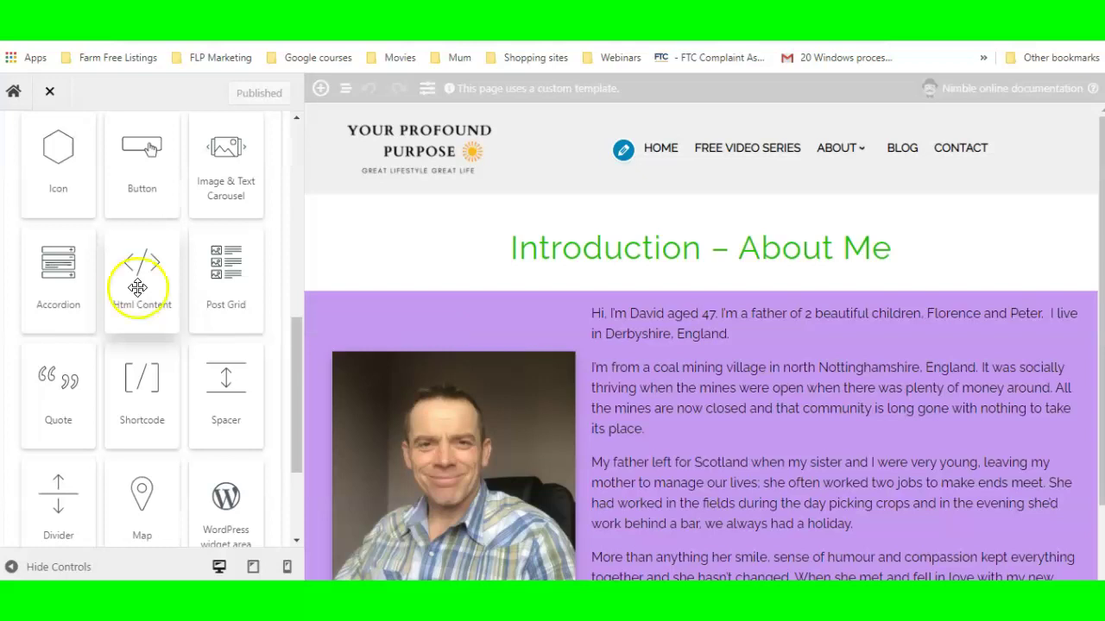
{"action": "left_click", "coordinate": [142, 296]}
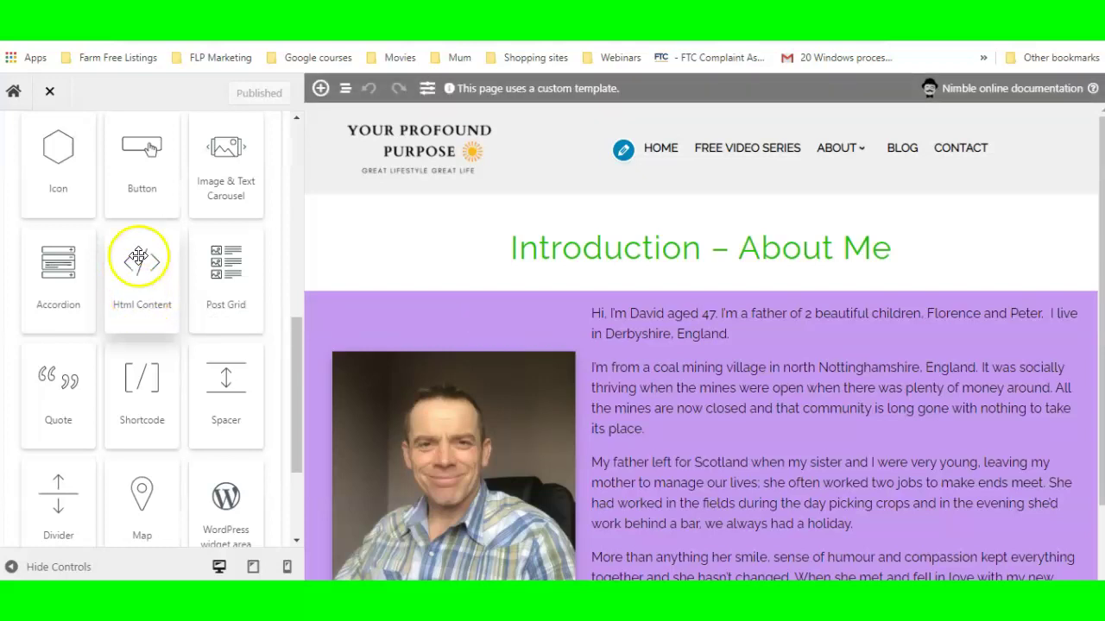
Examine the remaining content modules, from Post Grid, Quote and Shortcode through Social Profiles, Simple Contact Form and Menu
{"action": "left_click", "coordinate": [228, 263]}
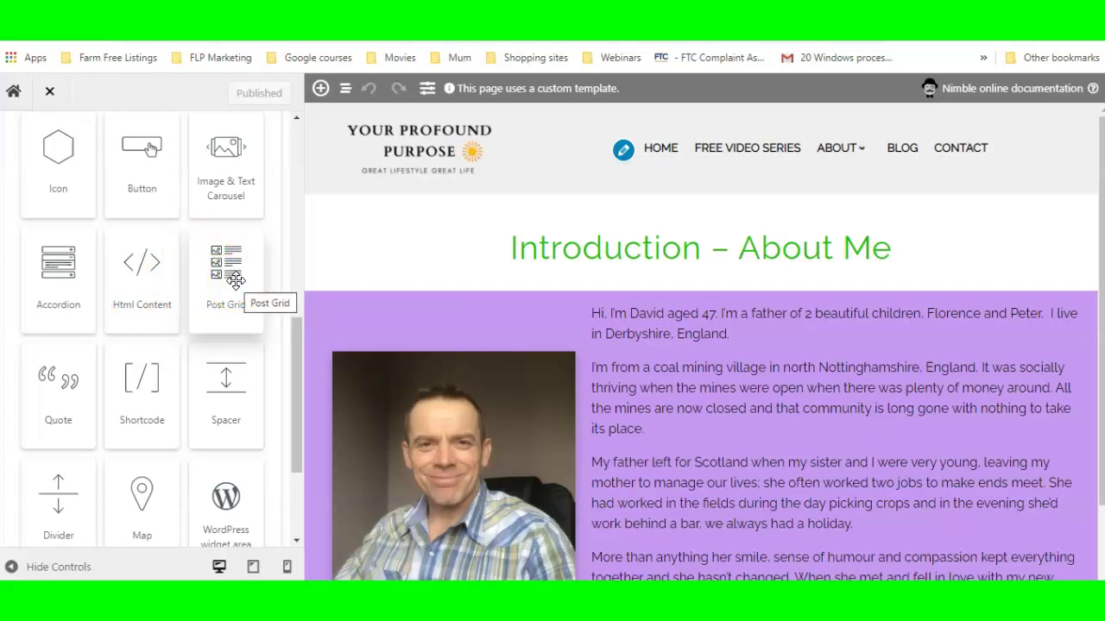
{"action": "left_click", "coordinate": [52, 394]}
{"action": "left_click", "coordinate": [143, 412]}
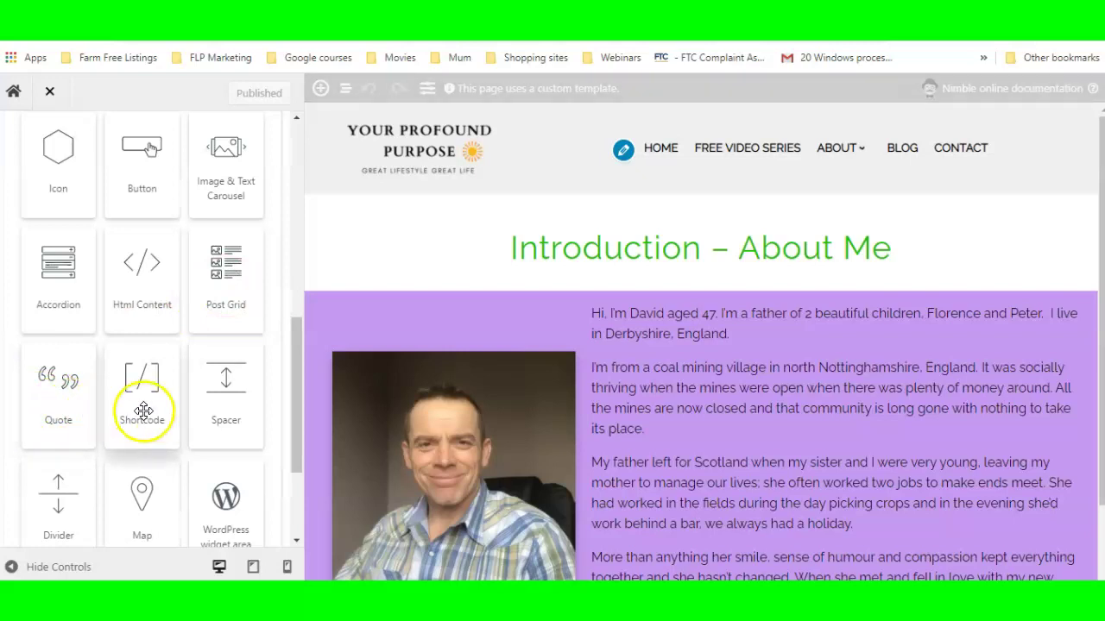
{"action": "scroll", "coordinate": [227, 388], "scroll_direction": "down", "scroll_amount": 2}
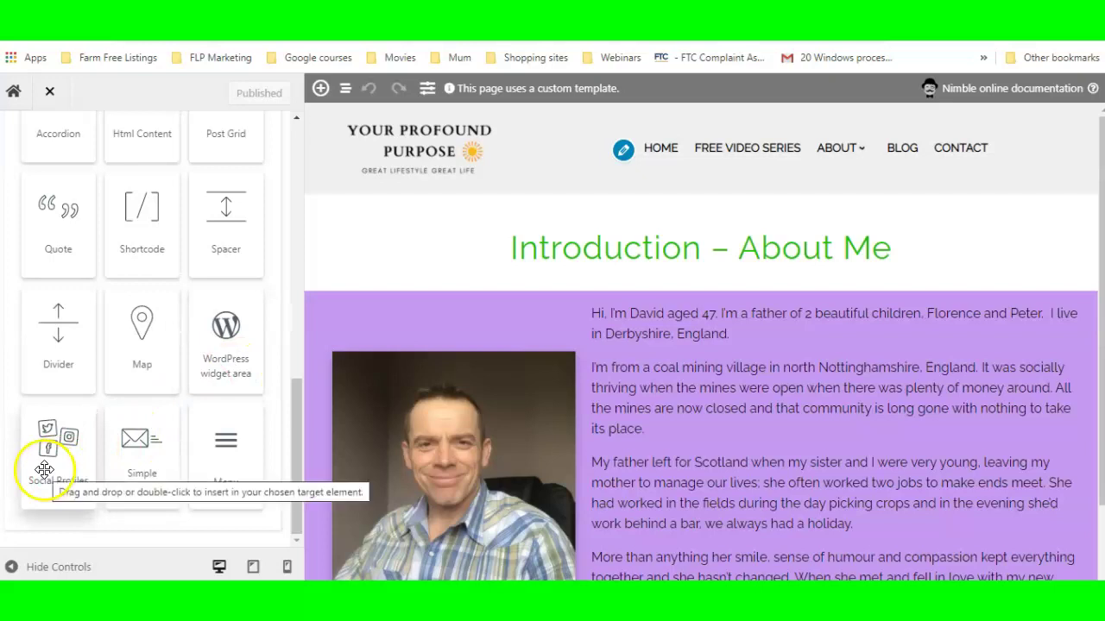
{"action": "double_click", "coordinate": [139, 466]}
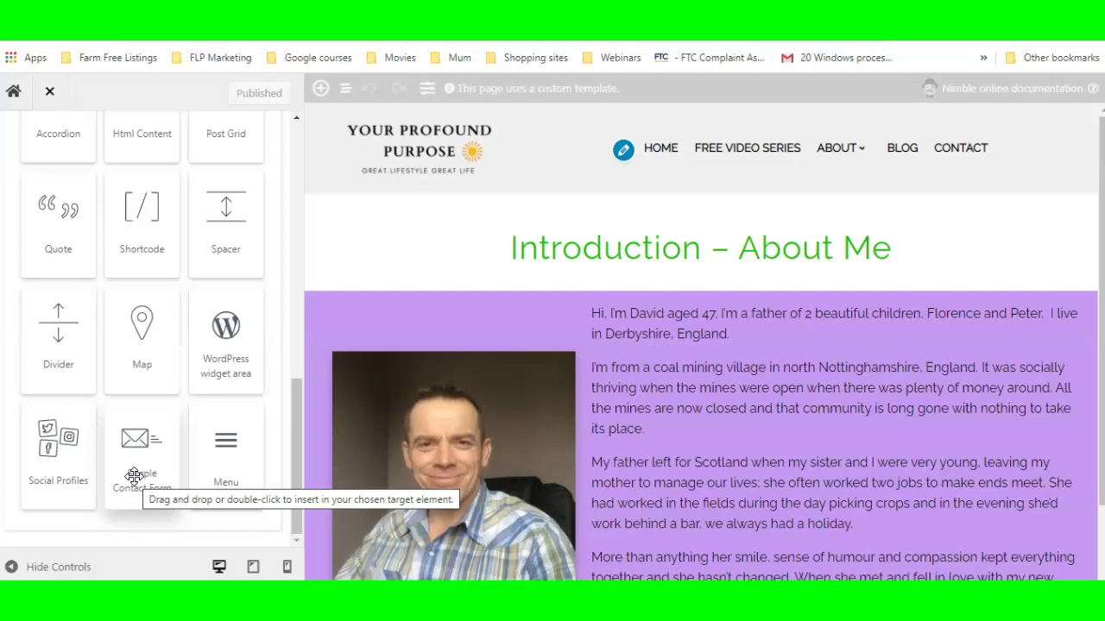
{"action": "double_click", "coordinate": [240, 459]}
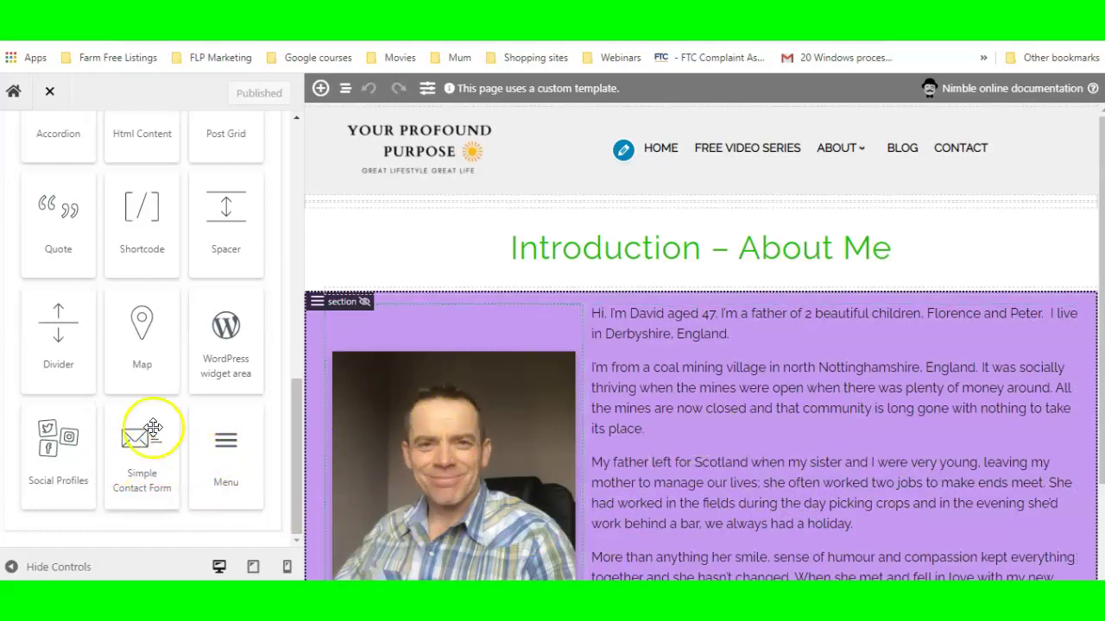
{"action": "scroll", "coordinate": [159, 414], "scroll_direction": "up", "scroll_amount": 10}
{"action": "scroll", "coordinate": [159, 413], "scroll_direction": "up", "scroll_amount": 3}
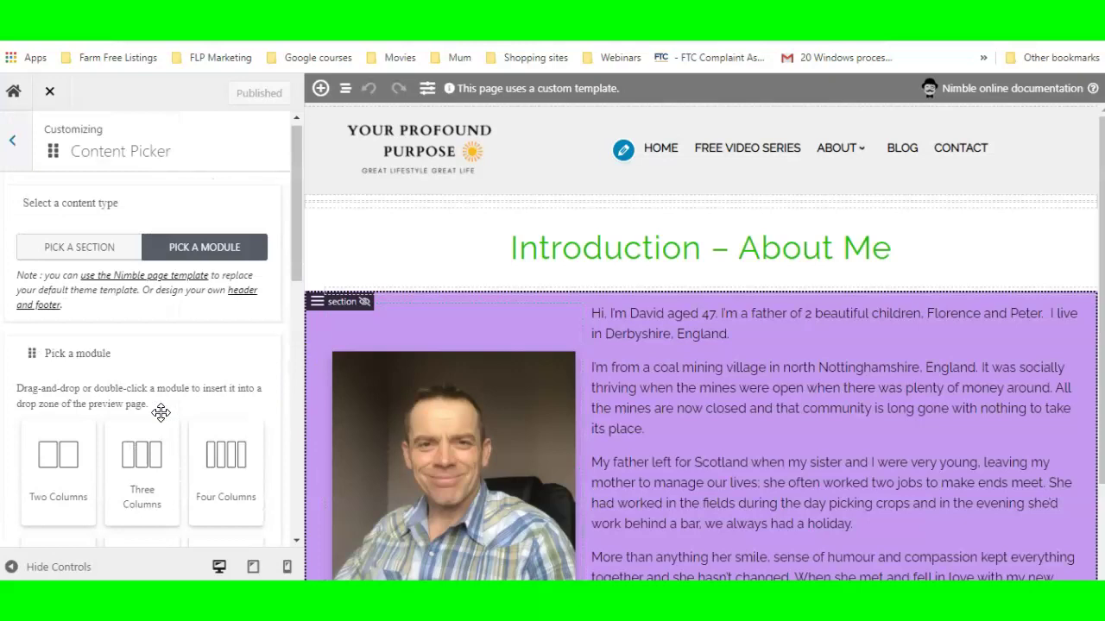
Switch the content picker to prebuilt sections and examine the sections for an introduction
{"action": "left_click", "coordinate": [49, 256]}
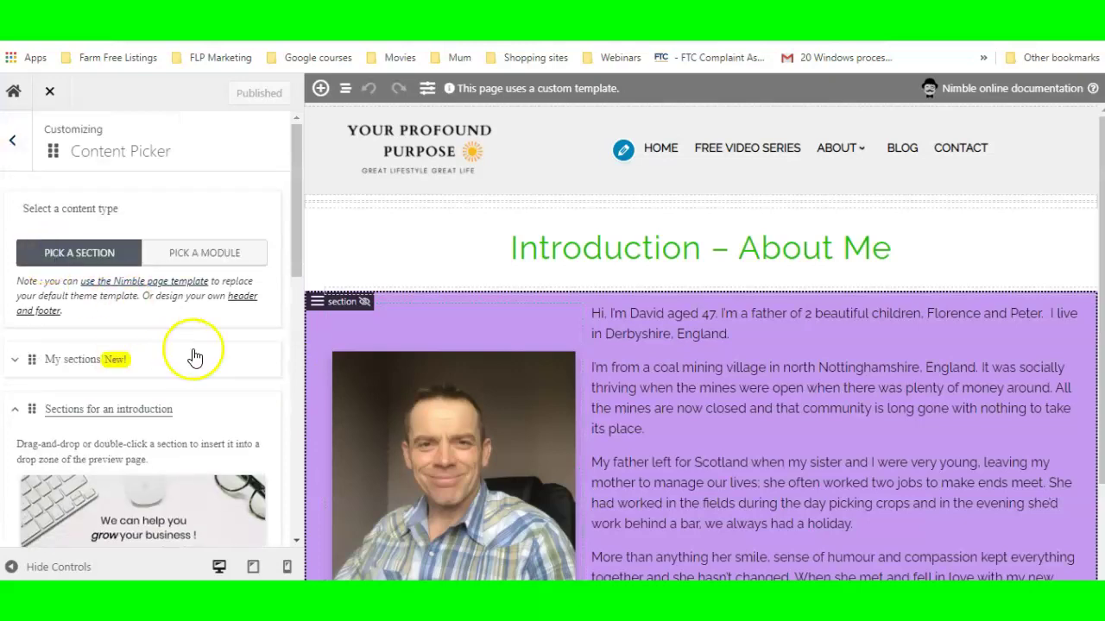
{"action": "scroll", "coordinate": [195, 351], "scroll_direction": "down", "scroll_amount": 2}
{"action": "scroll", "coordinate": [25, 302], "scroll_direction": "down", "scroll_amount": 6}
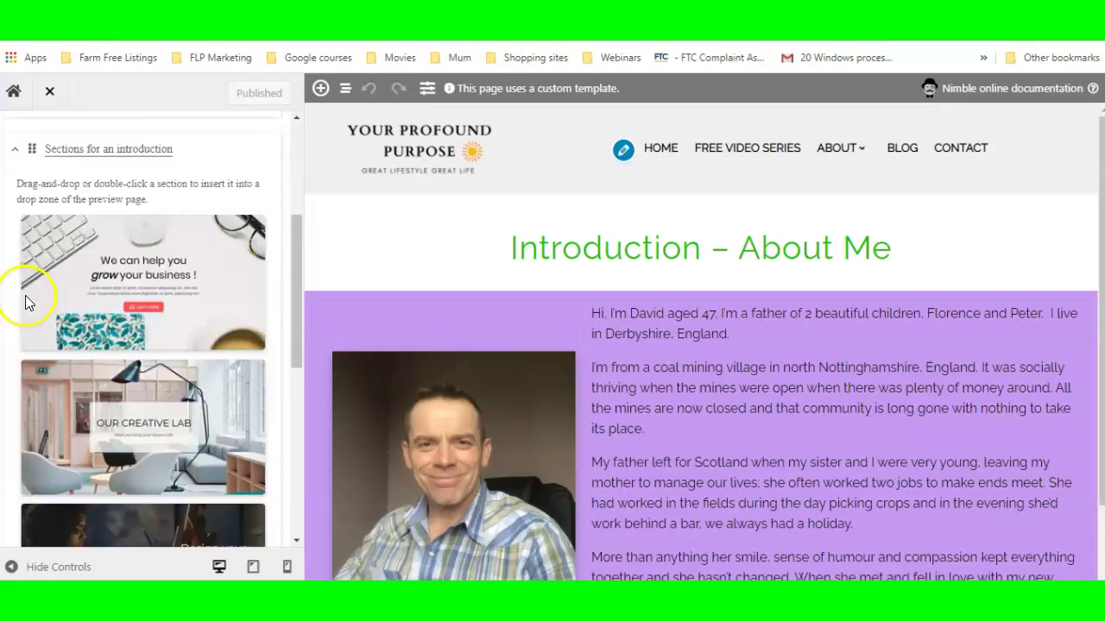
{"action": "scroll", "coordinate": [98, 386], "scroll_direction": "up", "scroll_amount": 2}
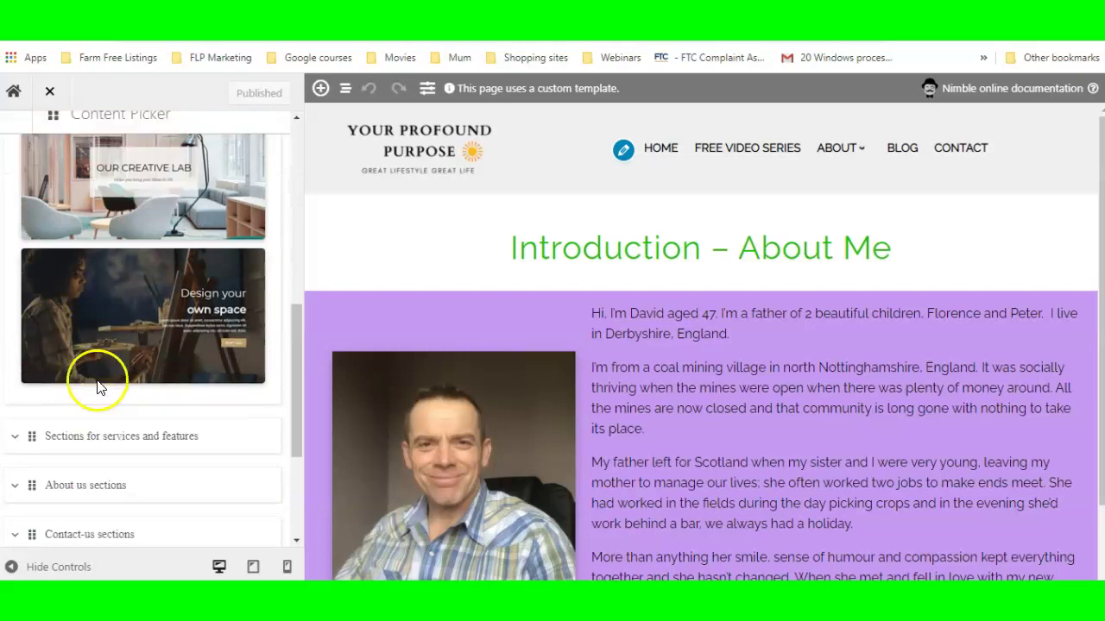
{"action": "scroll", "coordinate": [130, 299], "scroll_direction": "up", "scroll_amount": 2}
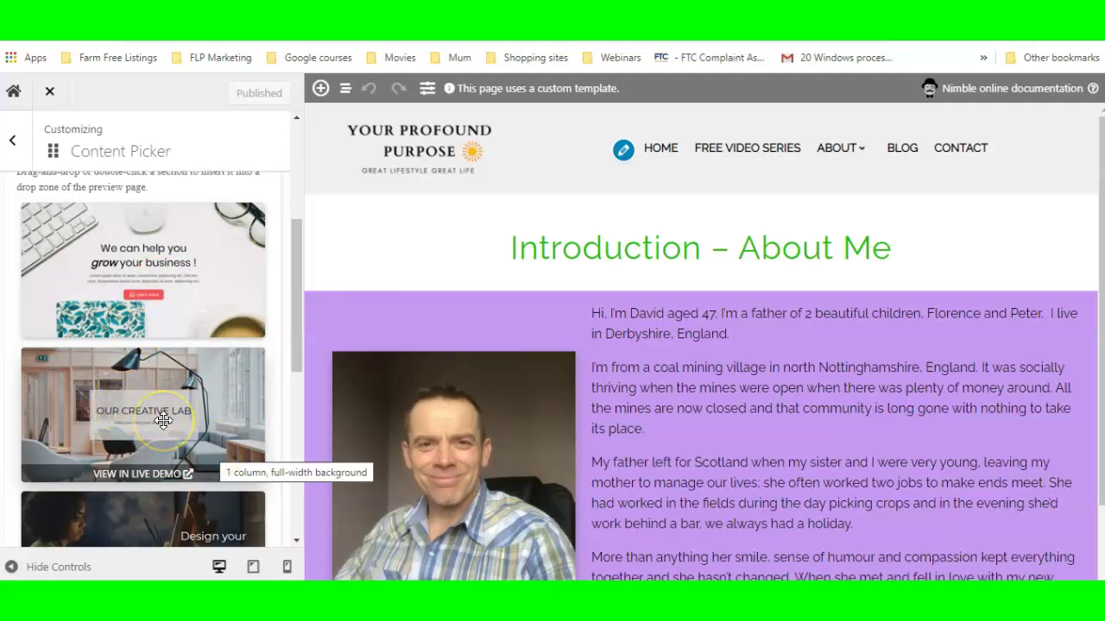
{"action": "scroll", "coordinate": [142, 280], "scroll_direction": "down", "scroll_amount": 2}
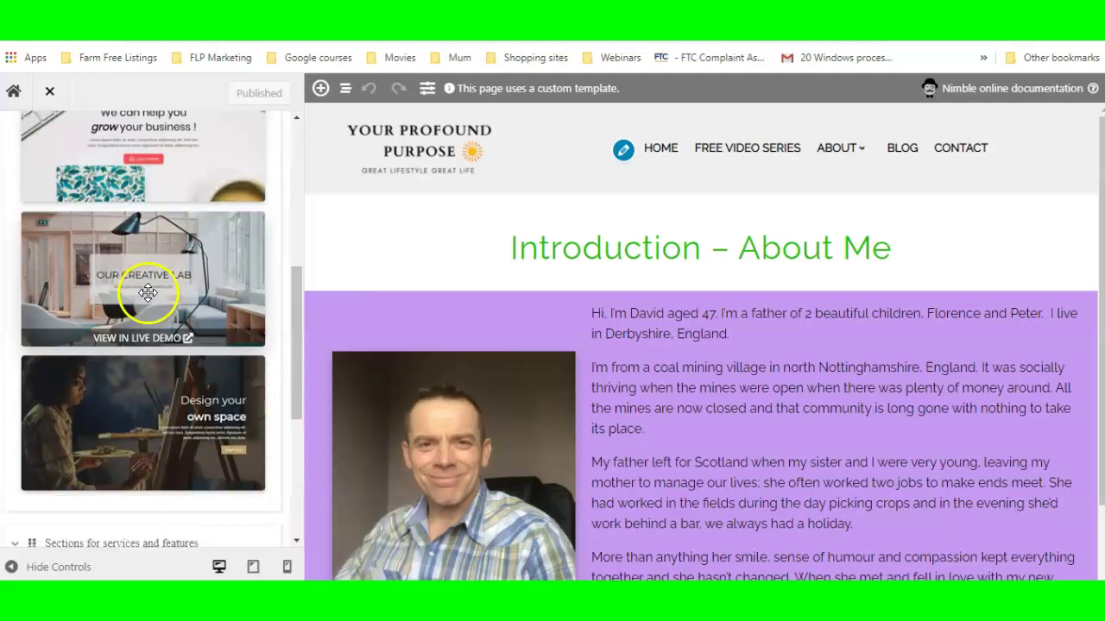
{"action": "scroll", "coordinate": [194, 292], "scroll_direction": "down", "scroll_amount": 4}
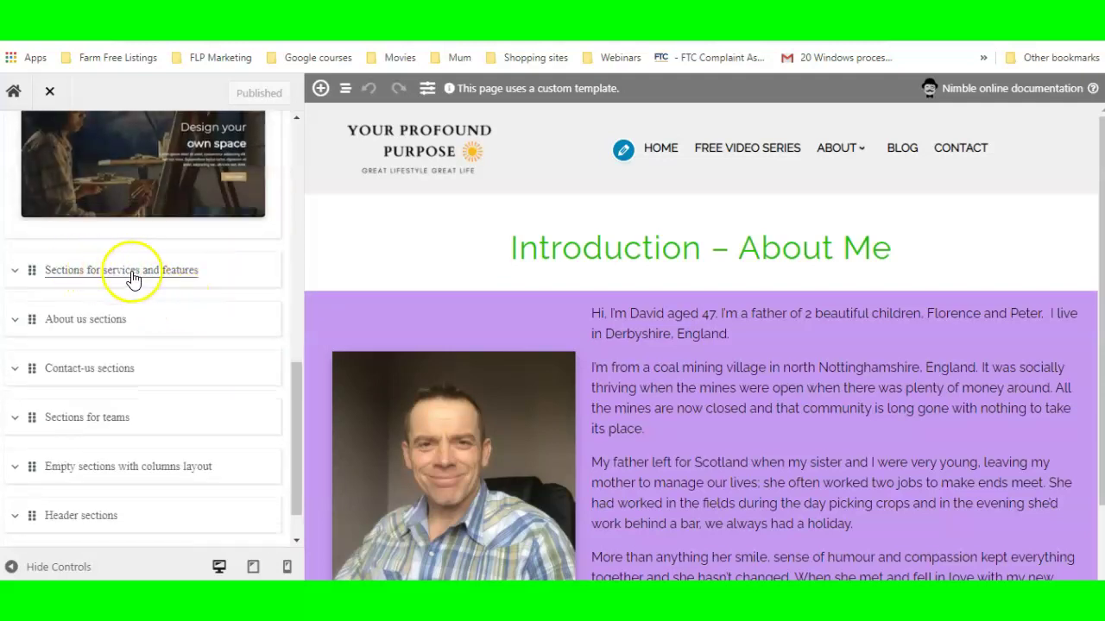
Examine the prebuilt sections for services and features
{"action": "left_click", "coordinate": [134, 270]}
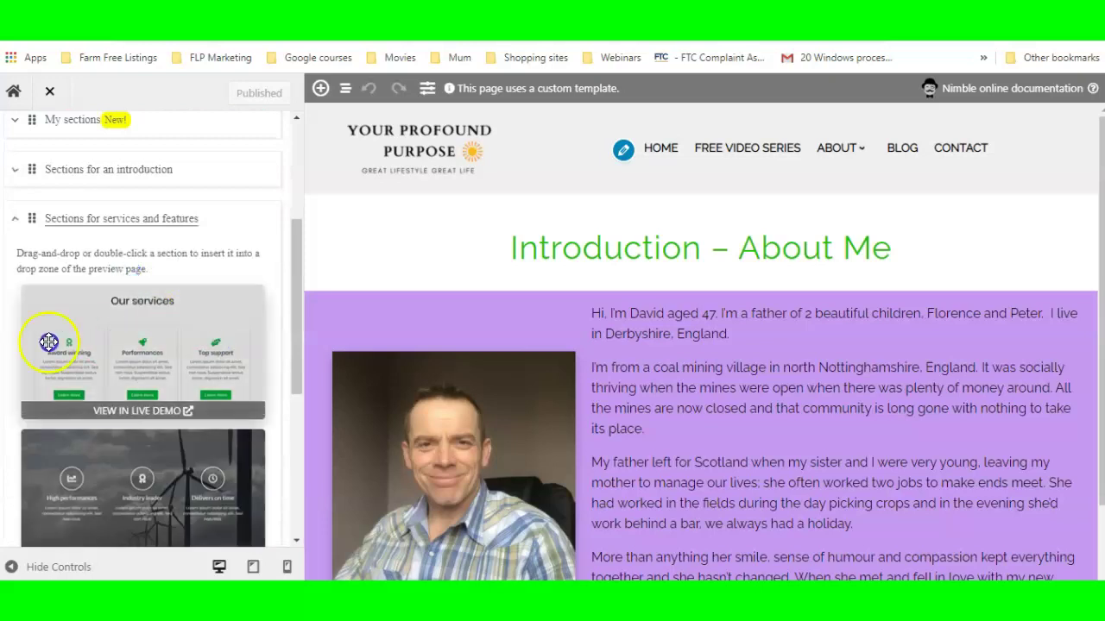
{"action": "left_click_drag", "start_coordinate": [71, 374], "coordinate": [55, 379]}
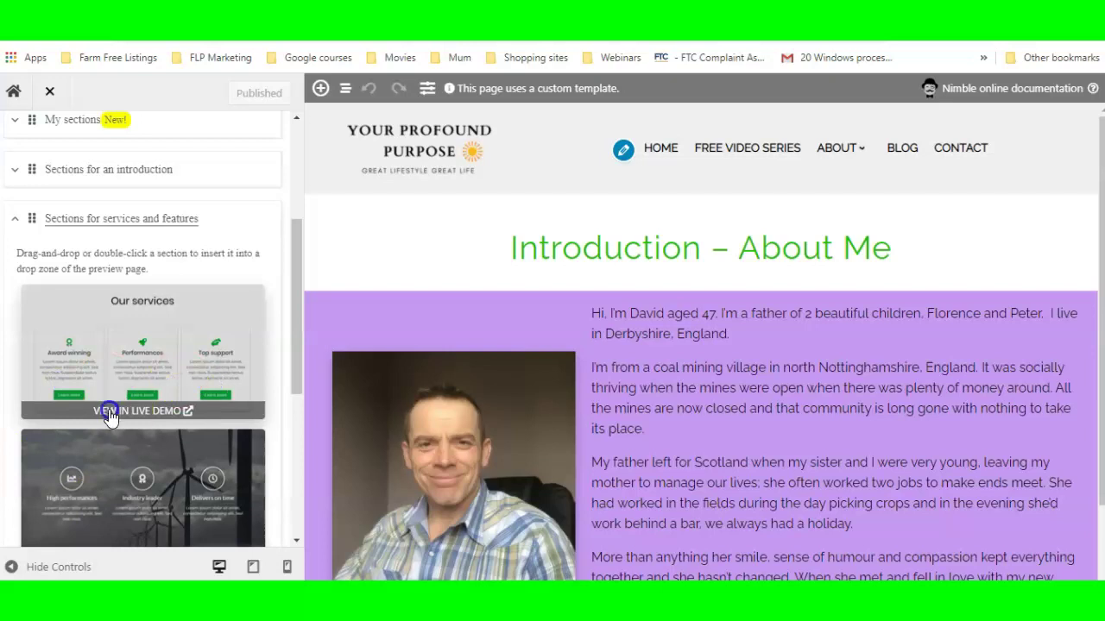
{"action": "scroll", "coordinate": [126, 350], "scroll_direction": "down", "scroll_amount": 2}
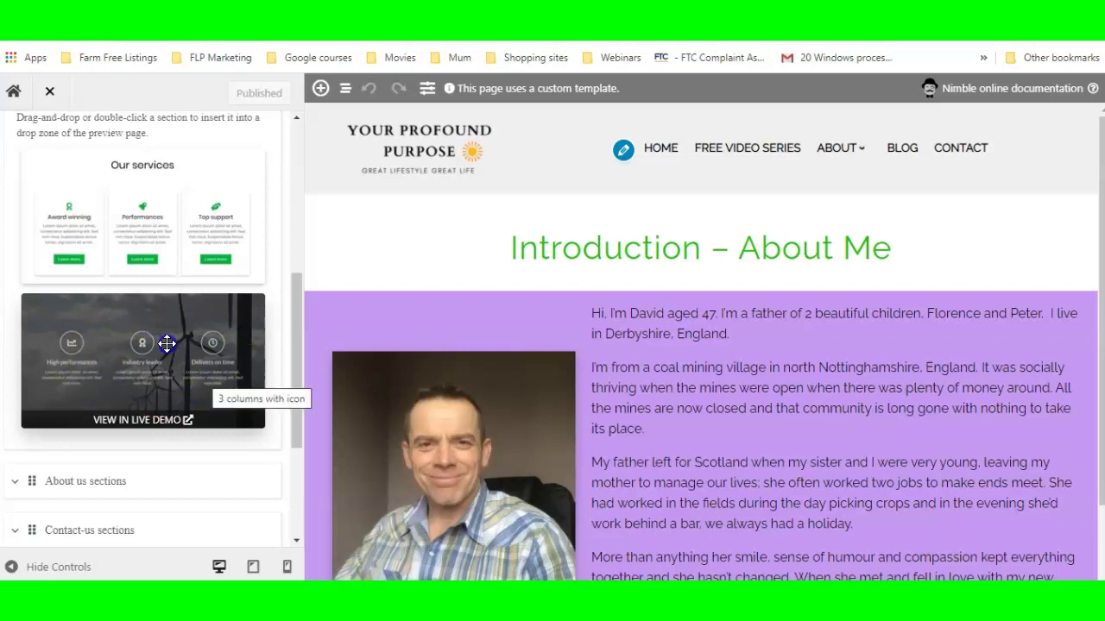
{"action": "scroll", "coordinate": [161, 347], "scroll_direction": "down", "scroll_amount": 2}
{"action": "scroll", "coordinate": [160, 349], "scroll_direction": "down", "scroll_amount": 1}
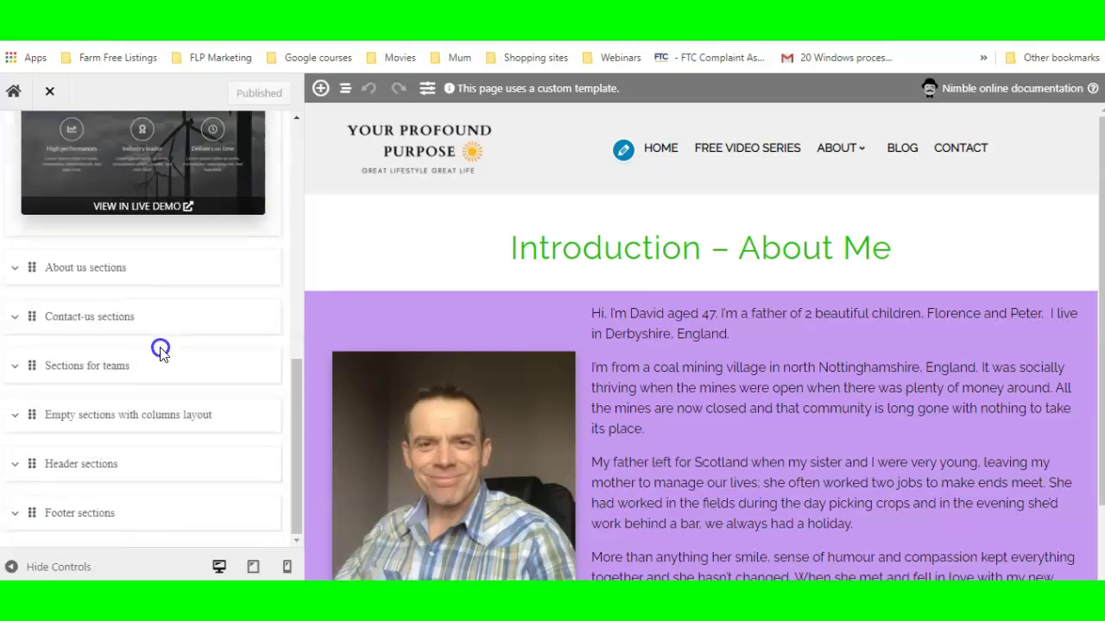
Examine the prebuilt About us sections and Contact-us sections
{"action": "left_click", "coordinate": [116, 271]}
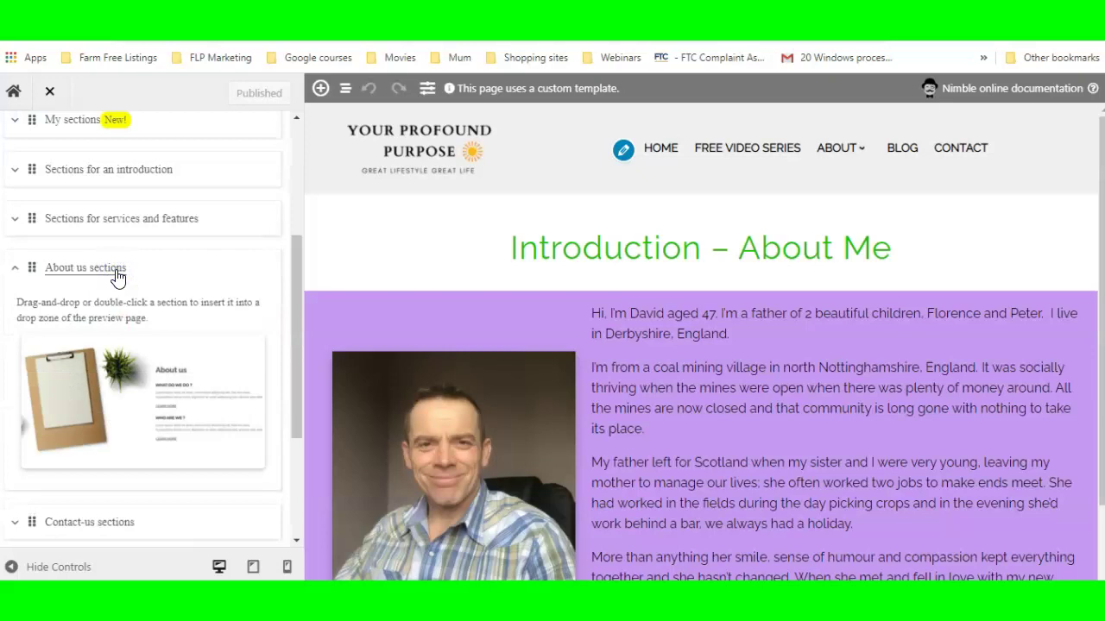
{"action": "mouse_move", "coordinate": [161, 406]}
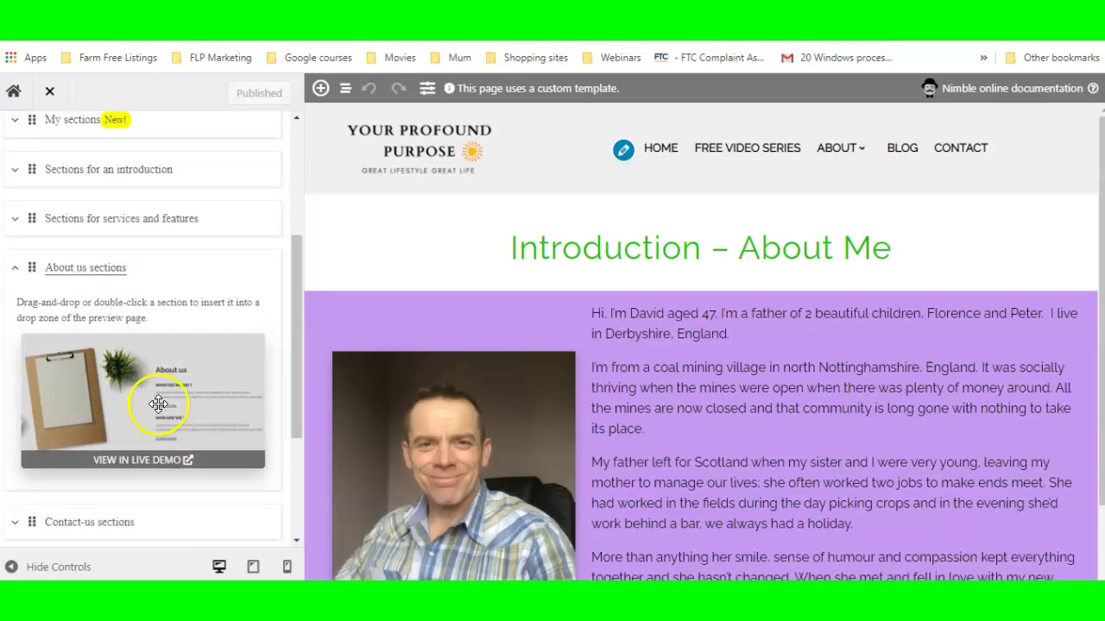
{"action": "scroll", "coordinate": [158, 403], "scroll_direction": "down", "scroll_amount": 3}
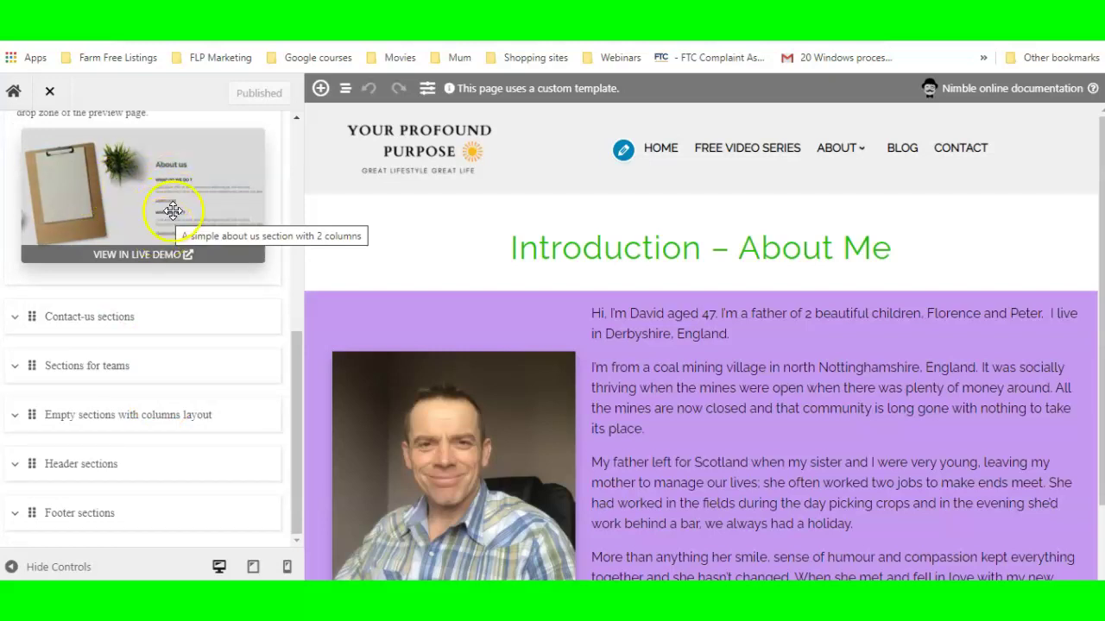
{"action": "left_click", "coordinate": [115, 316]}
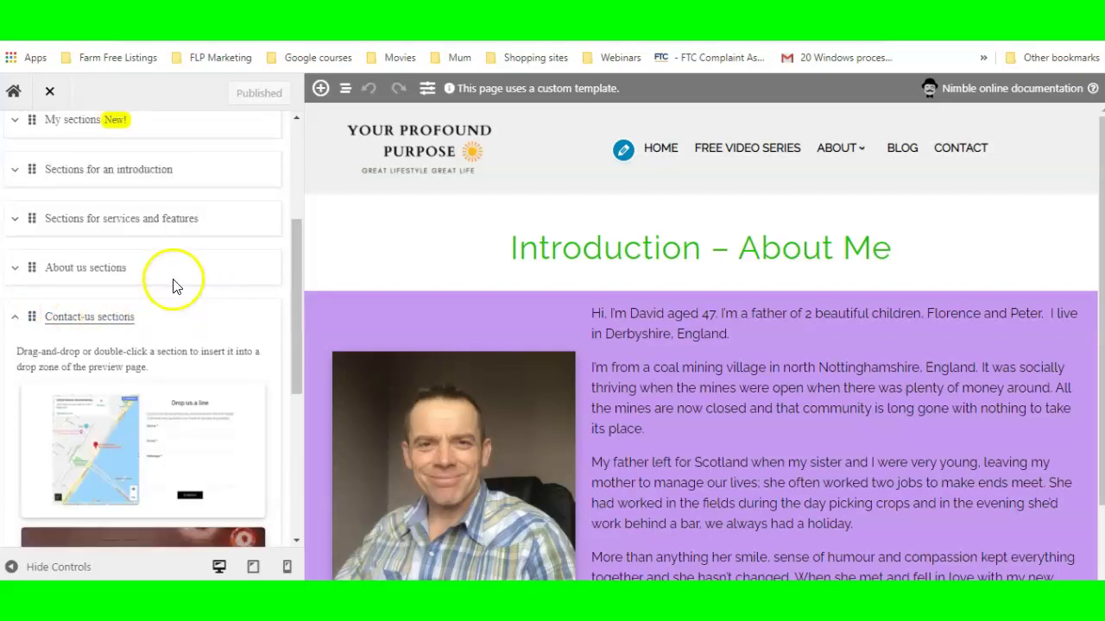
{"action": "scroll", "coordinate": [173, 285], "scroll_direction": "down", "scroll_amount": 2}
{"action": "mouse_move", "coordinate": [172, 285]}
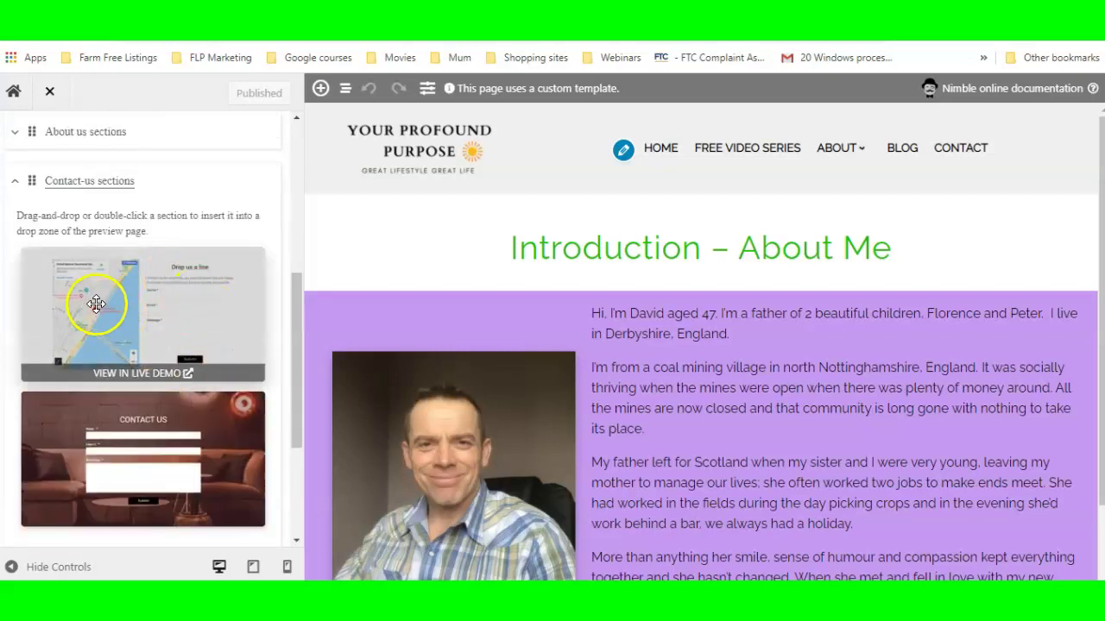
{"action": "scroll", "coordinate": [187, 302], "scroll_direction": "down", "scroll_amount": 2}
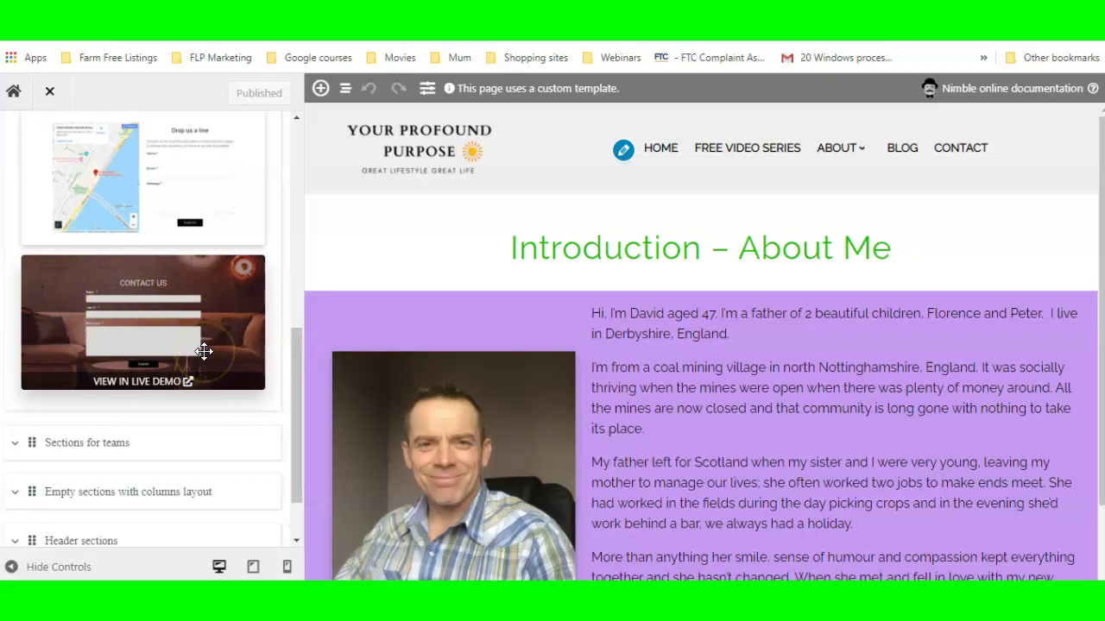
{"action": "scroll", "coordinate": [204, 351], "scroll_direction": "up", "scroll_amount": 1}
Examine the prebuilt sections for teams and the empty sections with columns layout
{"action": "left_click", "coordinate": [78, 366]}
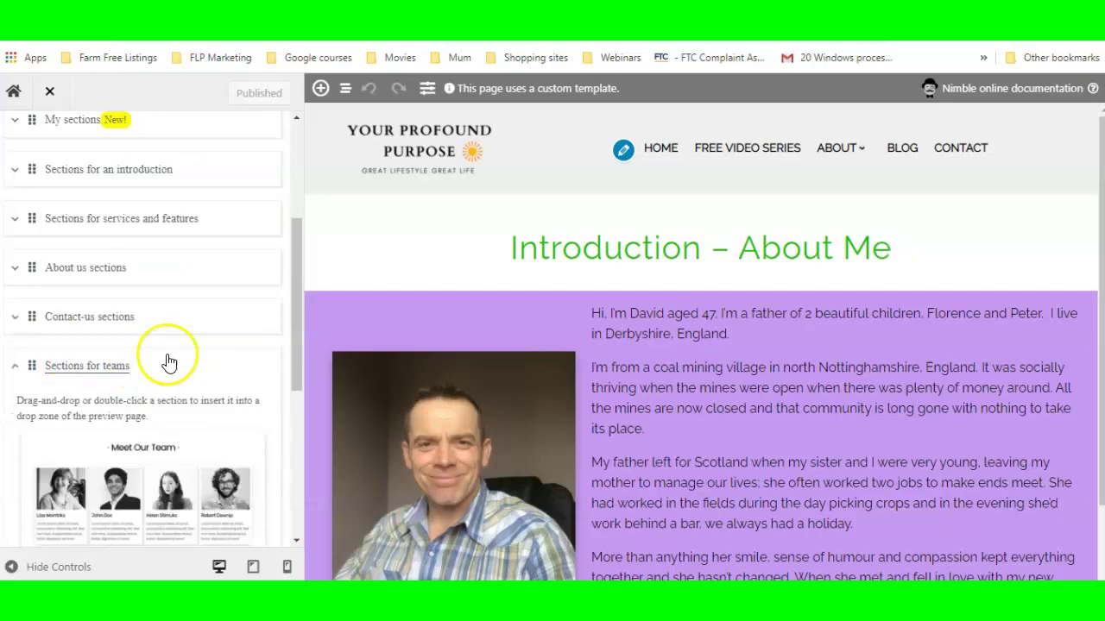
{"action": "scroll", "coordinate": [138, 345], "scroll_direction": "down", "scroll_amount": 3}
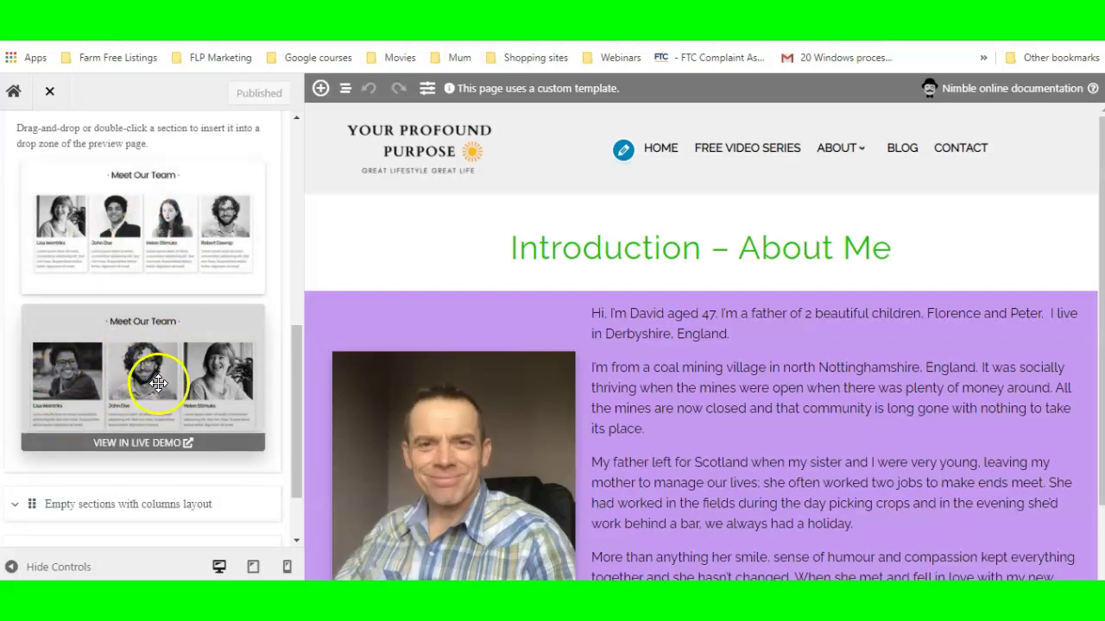
{"action": "scroll", "coordinate": [138, 384], "scroll_direction": "down", "scroll_amount": 2}
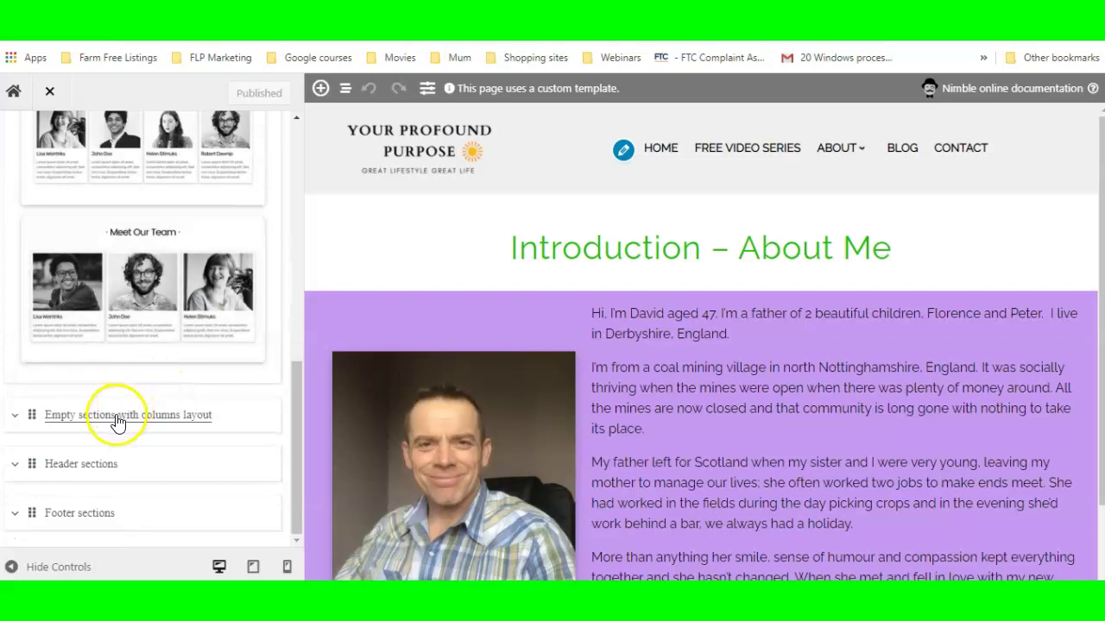
{"action": "left_click", "coordinate": [150, 416]}
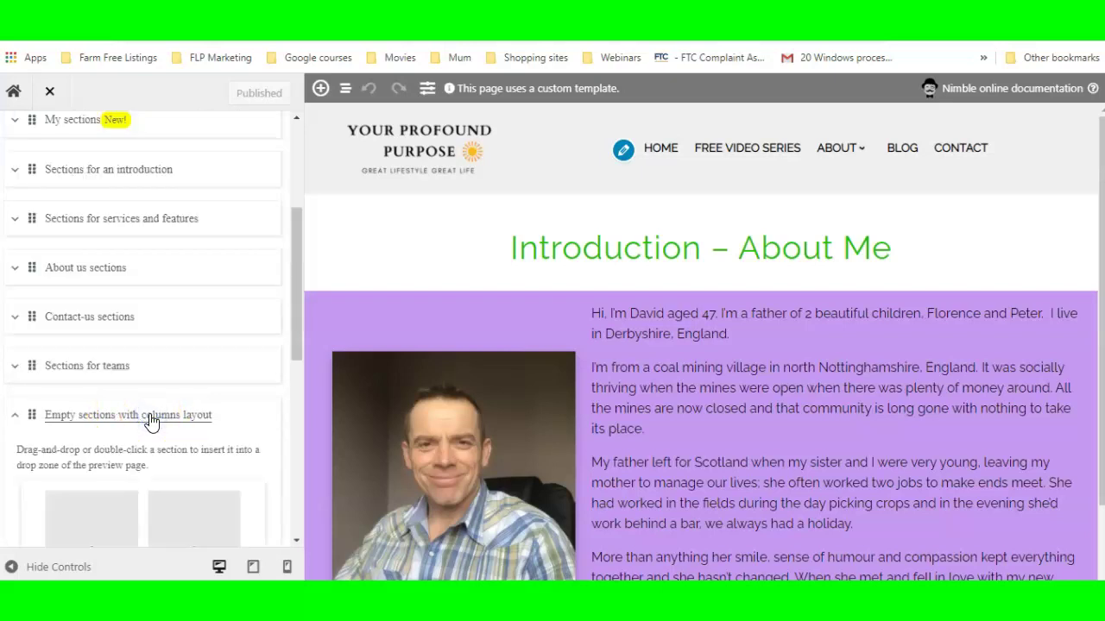
{"action": "scroll", "coordinate": [150, 422], "scroll_direction": "down", "scroll_amount": 3}
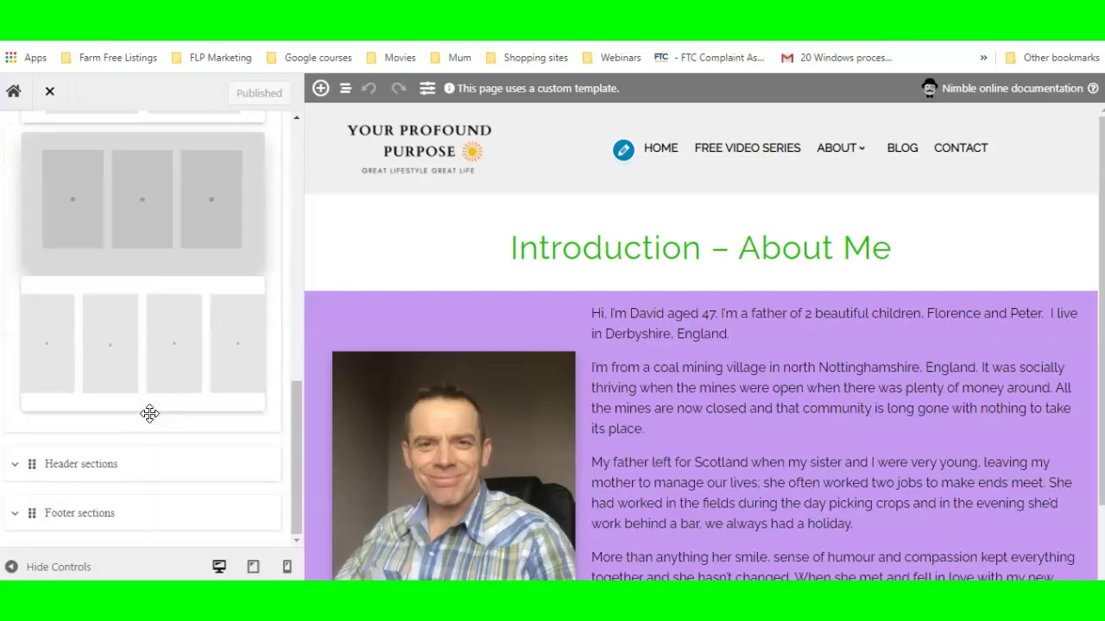
Examine the prebuilt header sections and footer sections
{"action": "left_click", "coordinate": [106, 463]}
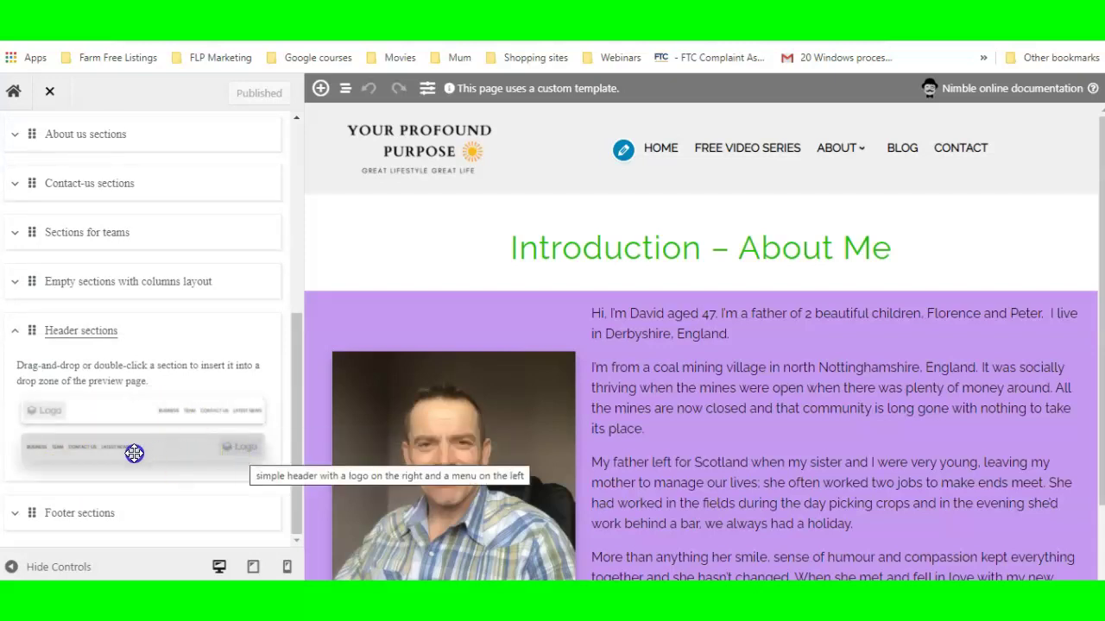
{"action": "left_click", "coordinate": [98, 511]}
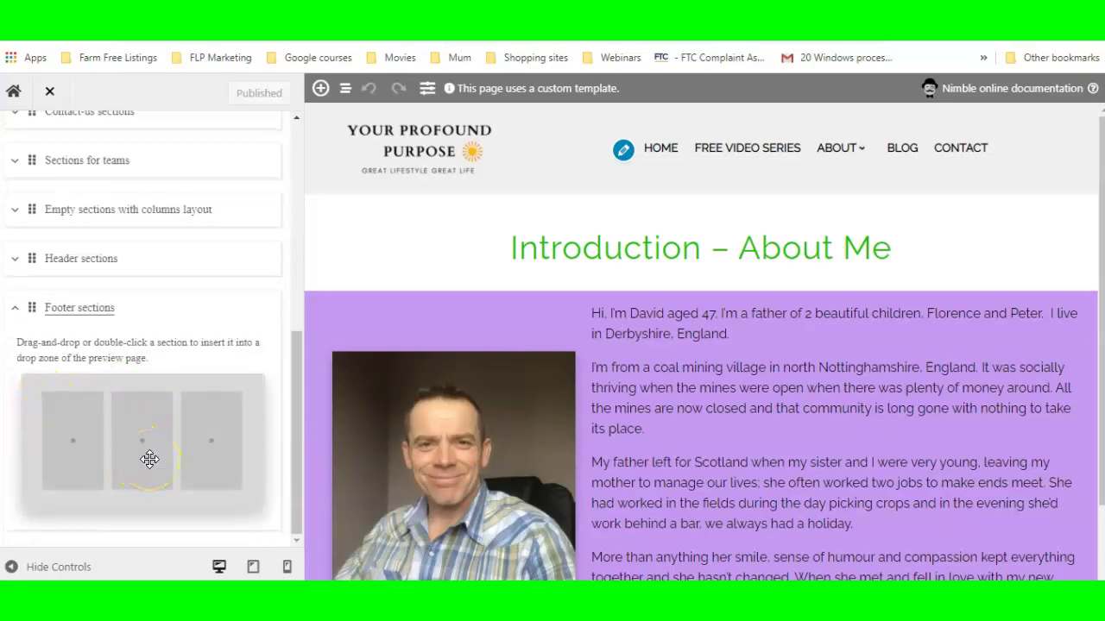
{"action": "scroll", "coordinate": [147, 457], "scroll_direction": "up", "scroll_amount": 5}
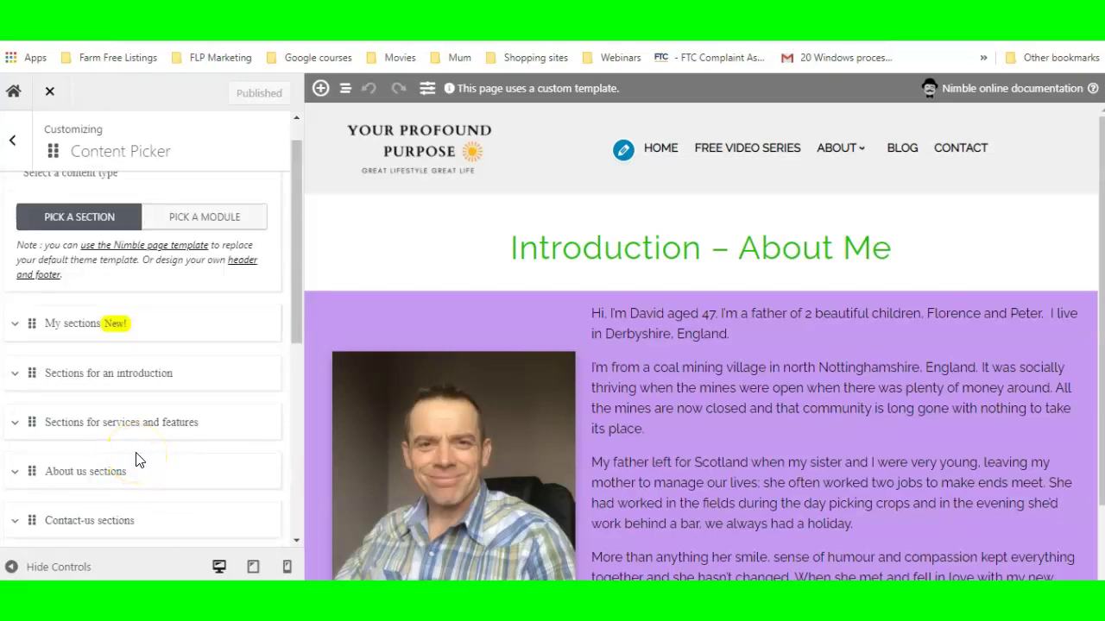
{"action": "scroll", "coordinate": [135, 460], "scroll_direction": "up", "scroll_amount": 1}
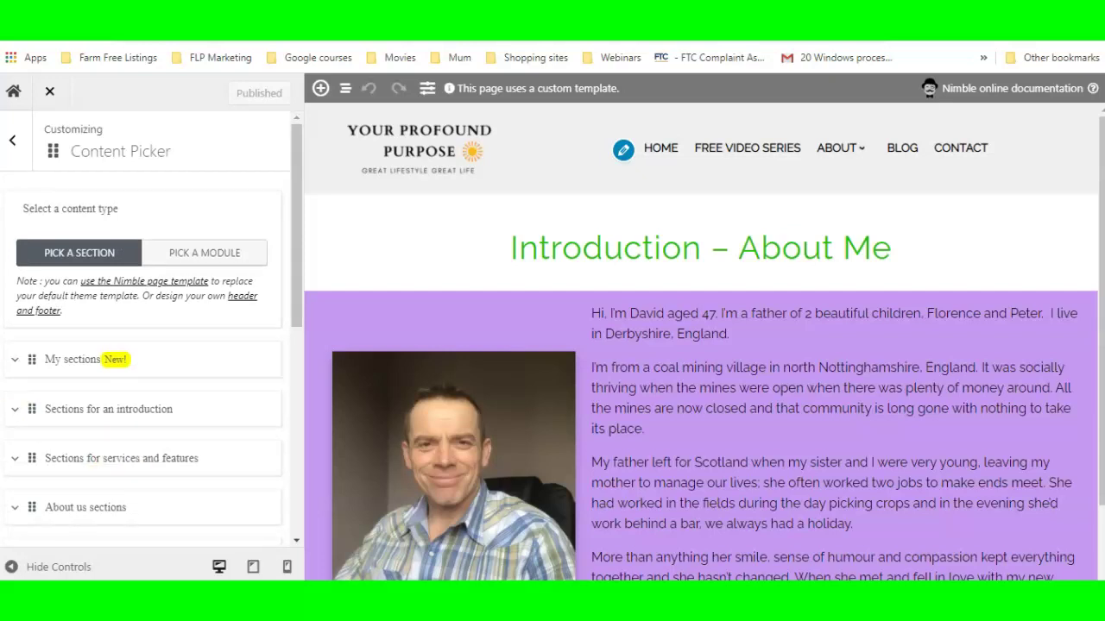
Close Nimble Builder to return to the live About page and bring up the site's admin links
{"action": "left_click", "coordinate": [49, 97]}
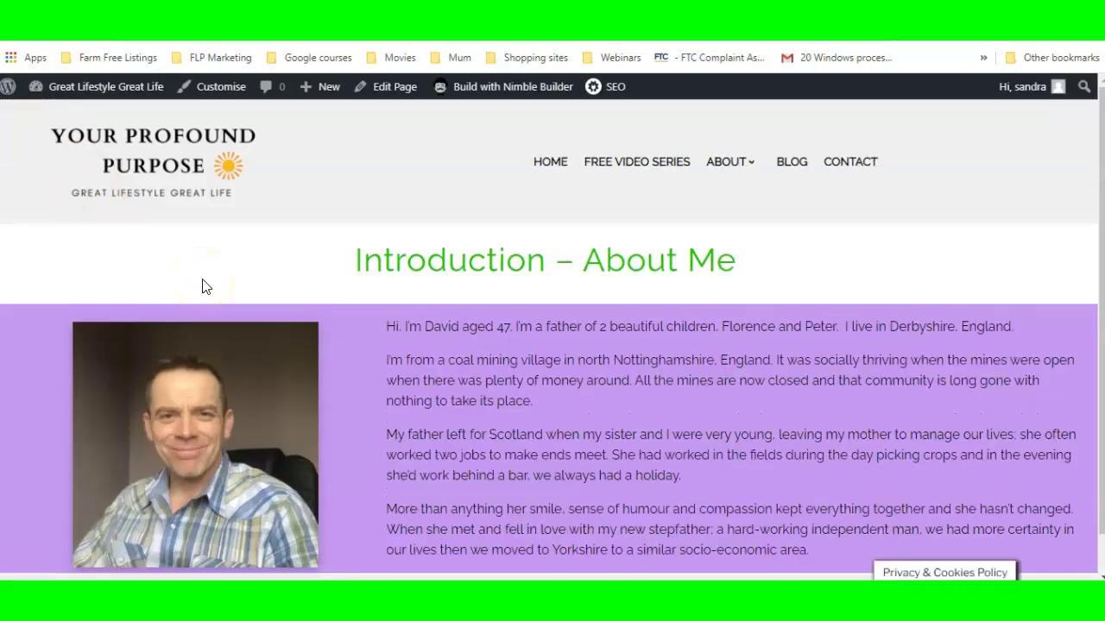
{"action": "mouse_move", "coordinate": [91, 88]}
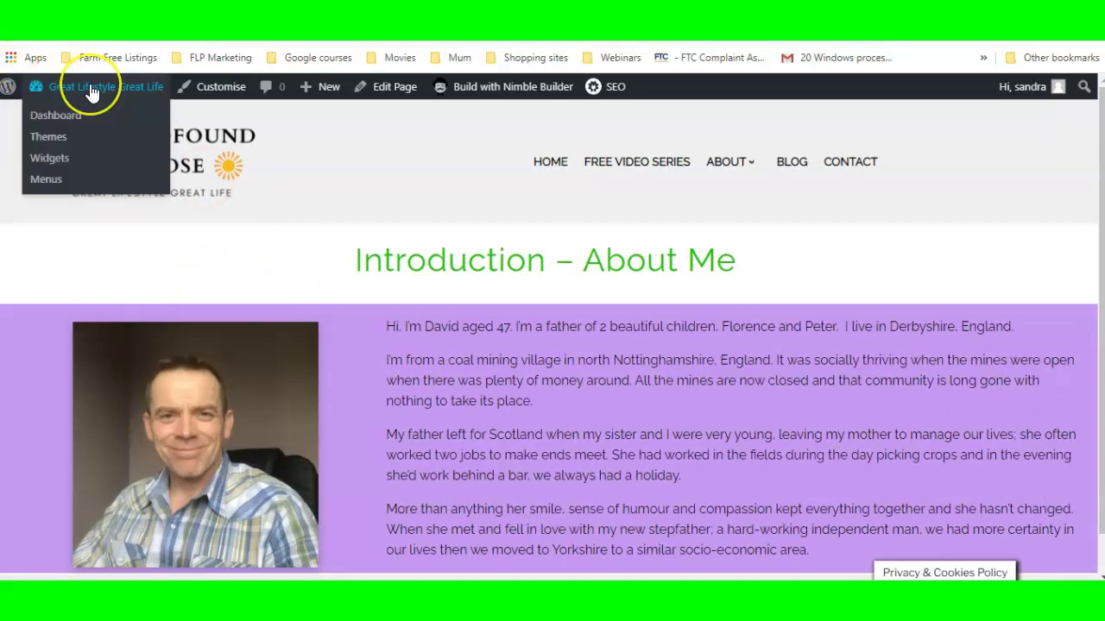